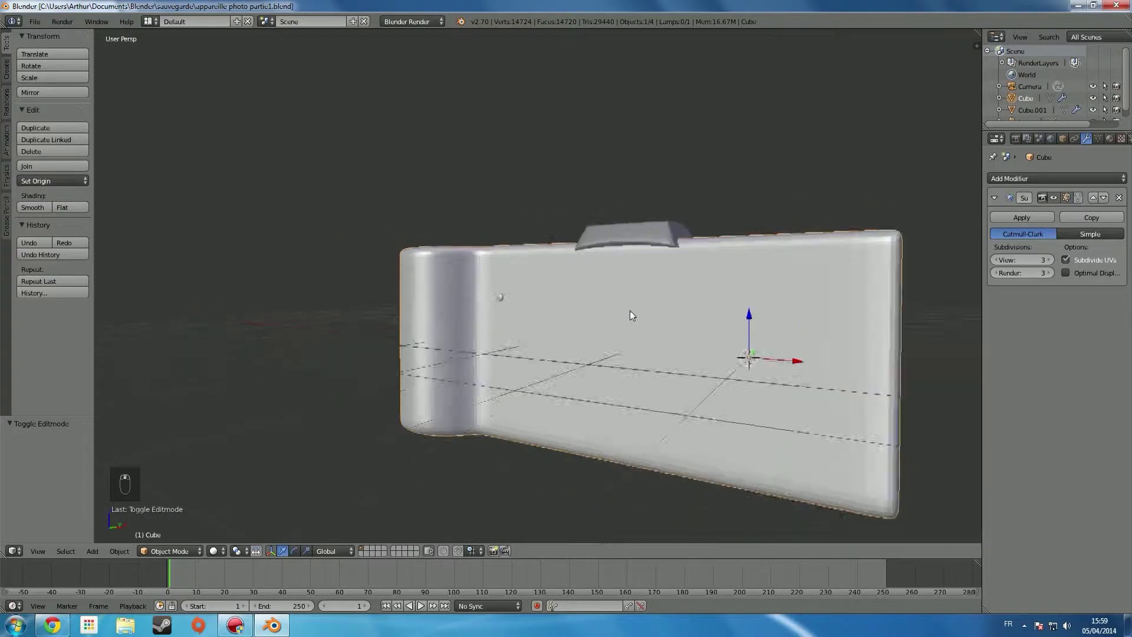
# - Move the vertices at the end of the camera body opposite the grip by -0.334 along X
pyautogui.moveTo(596, 307)
pyautogui.keyDown('shift'); pyautogui.mouseDown(button='middle')
pyautogui.moveTo(478, 280)
pyautogui.moveTo(594, 301)
pyautogui.moveTo(579, 324)
pyautogui.moveTo(614, 293)
pyautogui.mouseUp(button='middle'); pyautogui.keyUp('shift')
pyautogui.scroll(-2, 479, 281)
pyautogui.press('Tab')
pyautogui.moveTo(734, 308); pyautogui.dragTo(783, 382, button='middle')
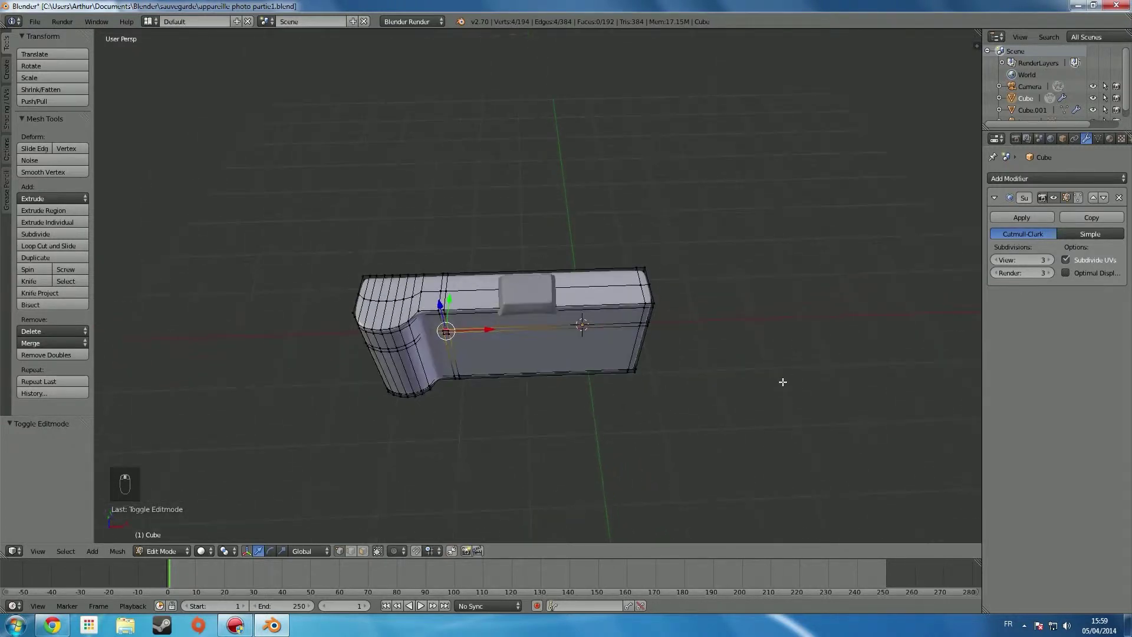
pyautogui.scroll(-2, 675, 384)
pyautogui.moveTo(675, 385); pyautogui.dragTo(628, 392, button='middle')
pyautogui.press('KP_7')
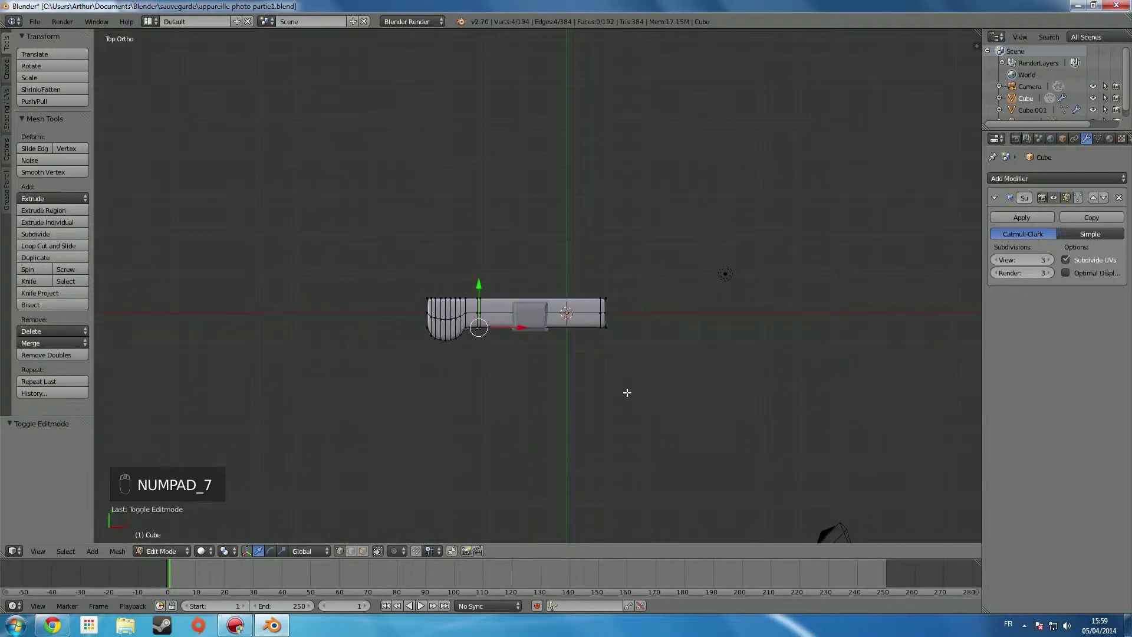
pyautogui.press('z')
pyautogui.press('a')
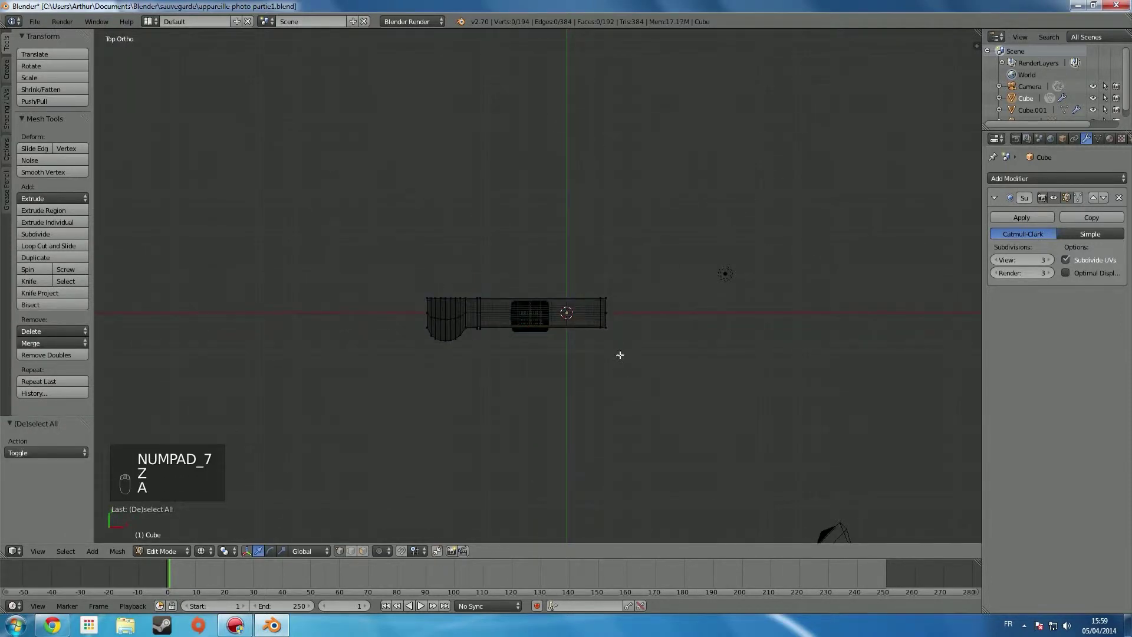
pyautogui.press('b')
pyautogui.moveTo(611, 358); pyautogui.dragTo(588, 276)
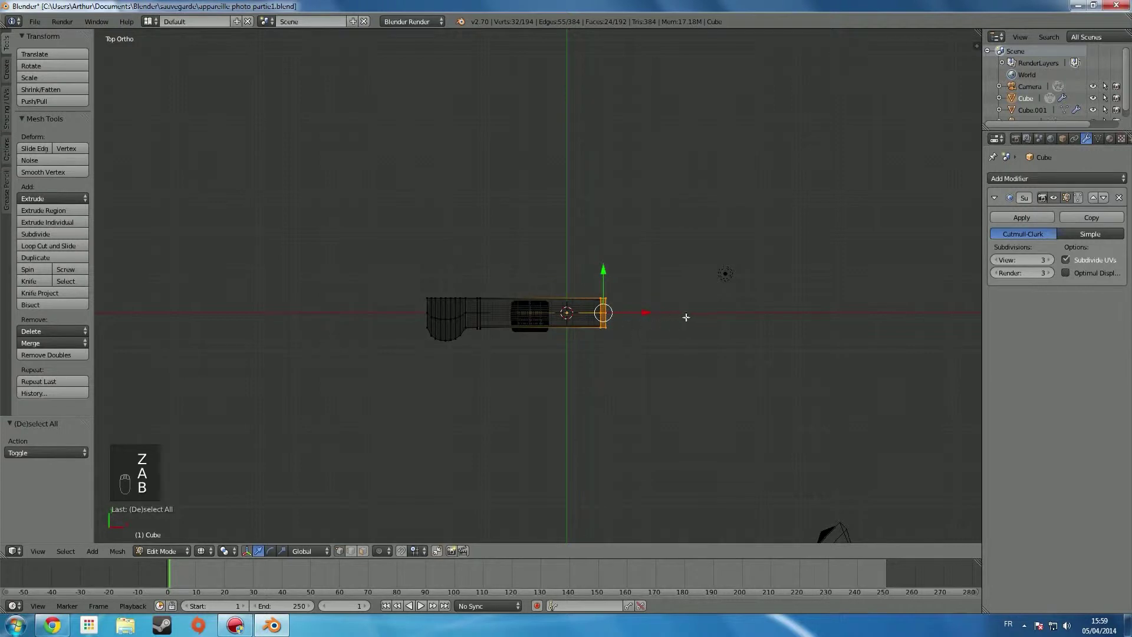
pyautogui.press('g')
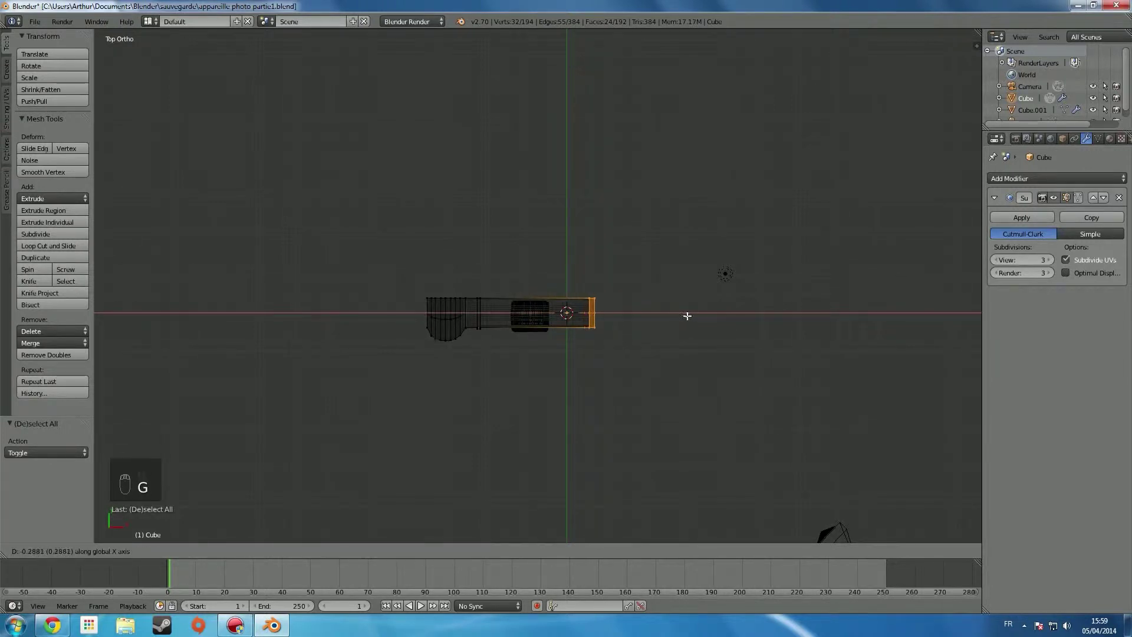
pyautogui.click(684, 316)
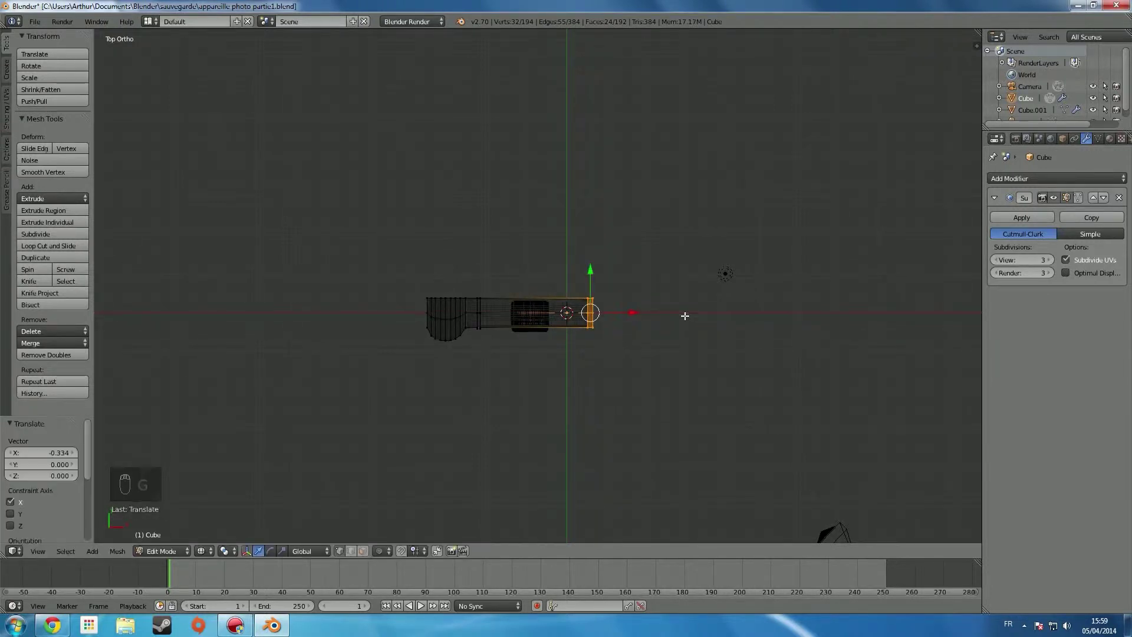
# - Move the grip section of the camera body about 0.3 along X toward the middle and return to Object Mode
pyautogui.press('a')
pyautogui.press('b')
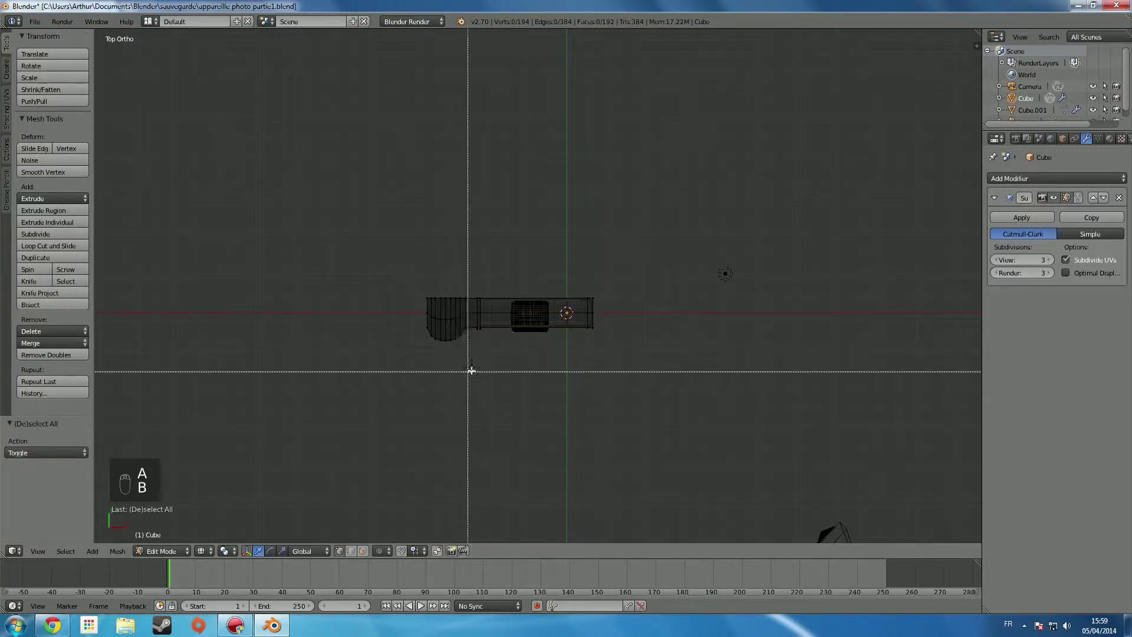
pyautogui.moveTo(478, 370); pyautogui.dragTo(378, 292)
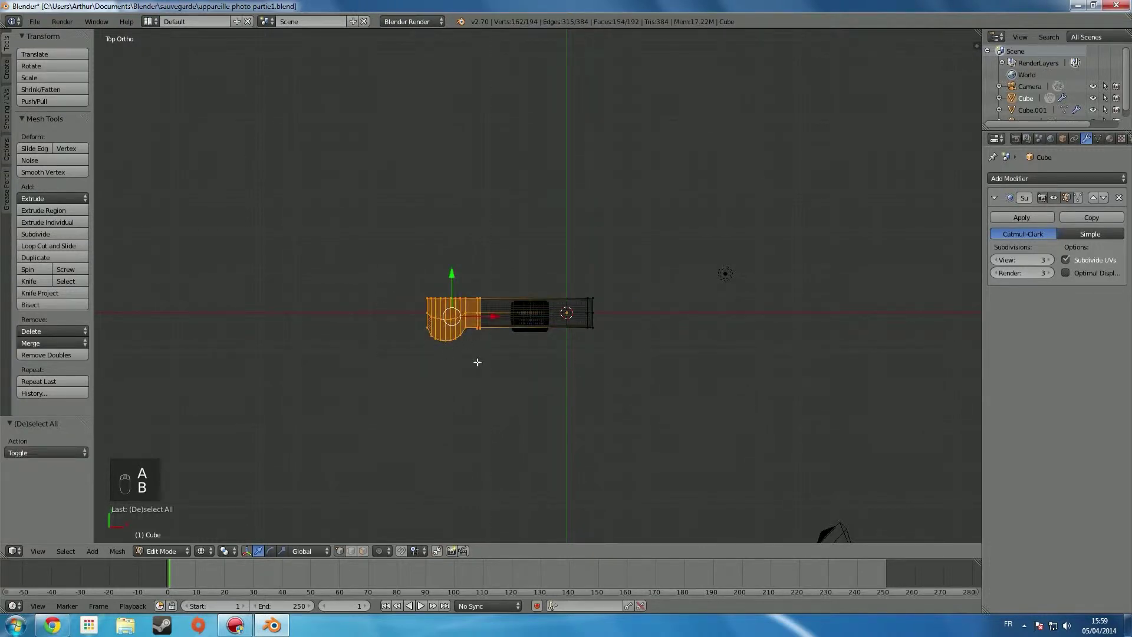
pyautogui.press('g')
pyautogui.press('x')
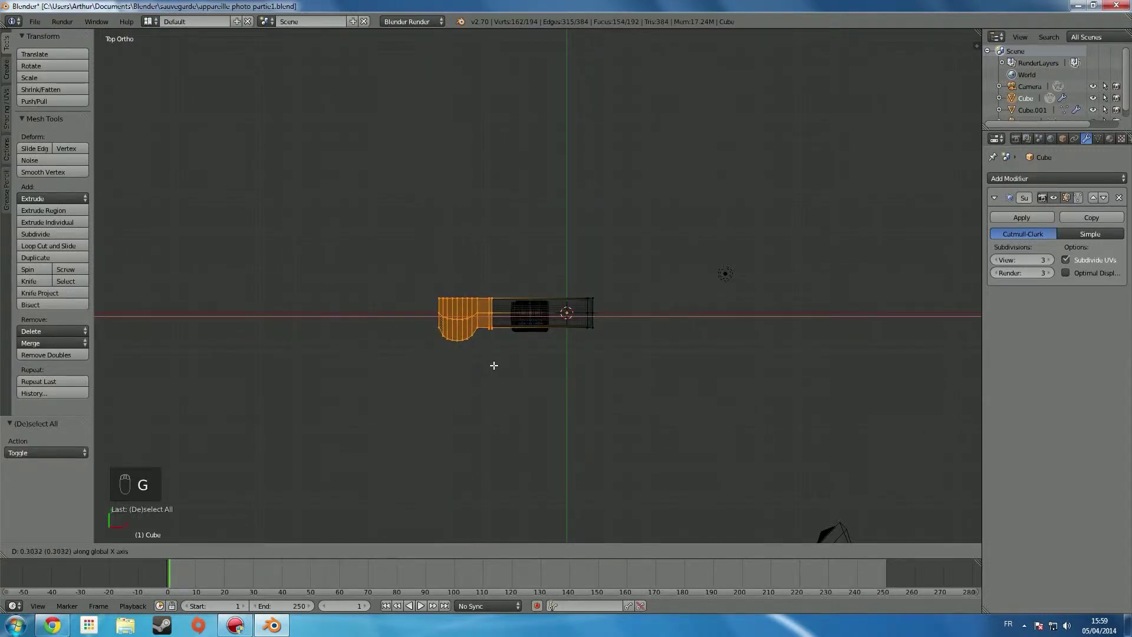
pyautogui.click(494, 366)
pyautogui.press('z')
pyautogui.press('Tab')
# - Examine the shortened camera body from several angles and compare it with the Olympus reference picture in Chrome, returning to Blender
pyautogui.moveTo(575, 425)
pyautogui.mouseDown(button='middle')
pyautogui.moveTo(571, 285)
pyautogui.moveTo(622, 302)
pyautogui.moveTo(582, 309)
pyautogui.mouseUp(button='middle')
pyautogui.scroll(6, 572, 309)
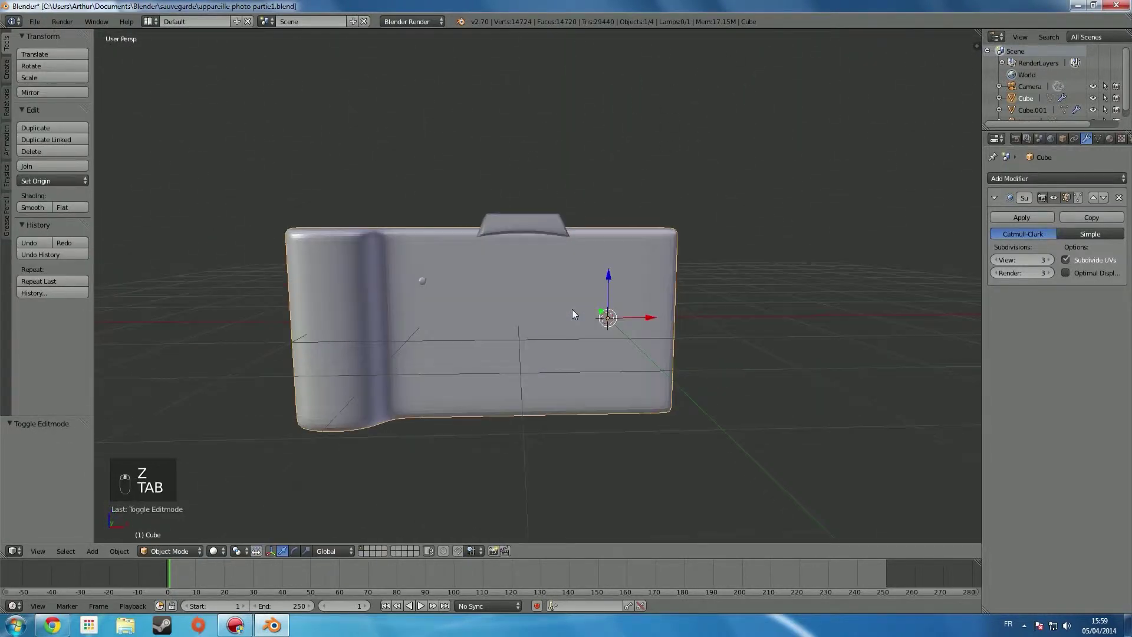
pyautogui.scroll(-5, 572, 309)
pyautogui.moveTo(571, 309); pyautogui.dragTo(593, 362, button='middle')
pyautogui.scroll(4, 513, 314)
pyautogui.scroll(-2, 620, 311)
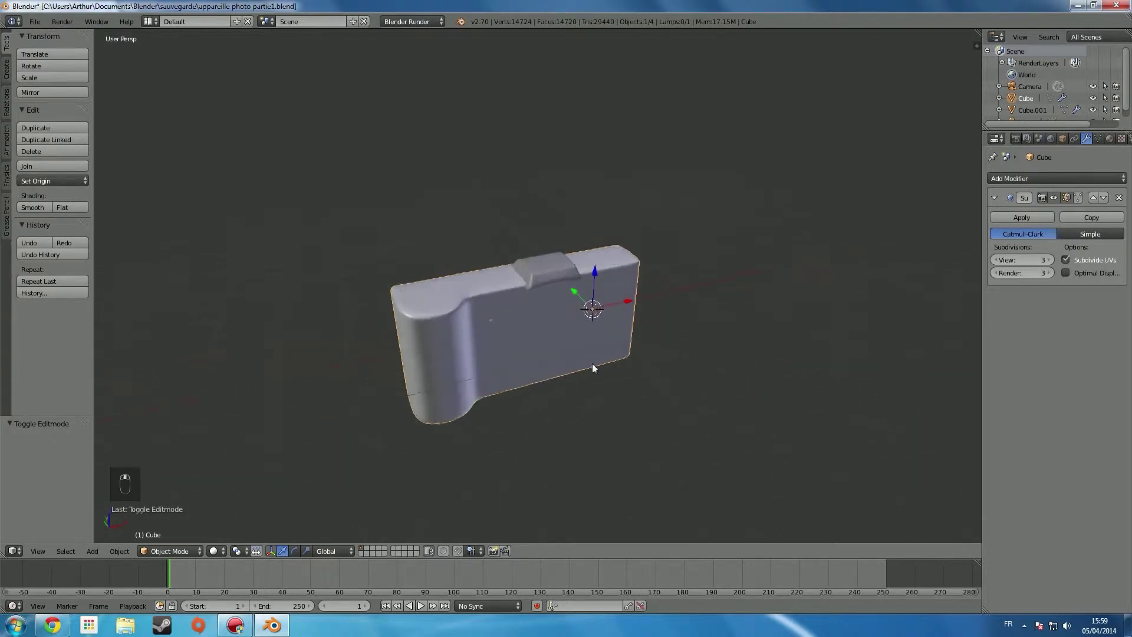
pyautogui.click(53, 625)
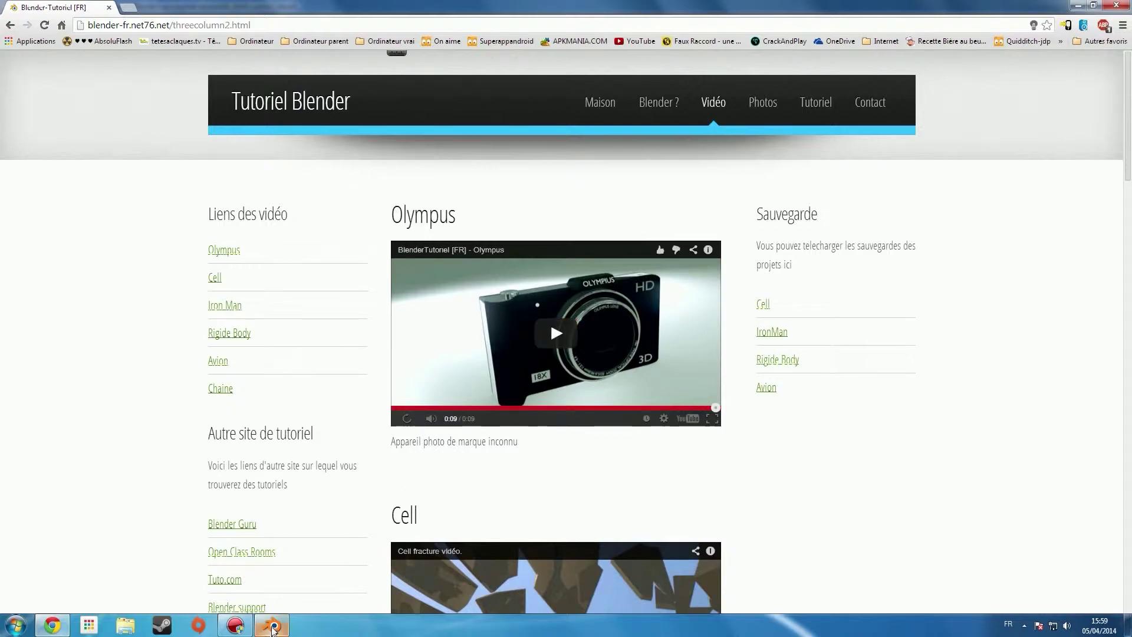
pyautogui.click(272, 625)
# - Add a cylinder mesh and flatten it to a scale of 0.057 along Z
pyautogui.moveTo(408, 341); pyautogui.dragTo(399, 316, button='middle')
pyautogui.press('KP_1')
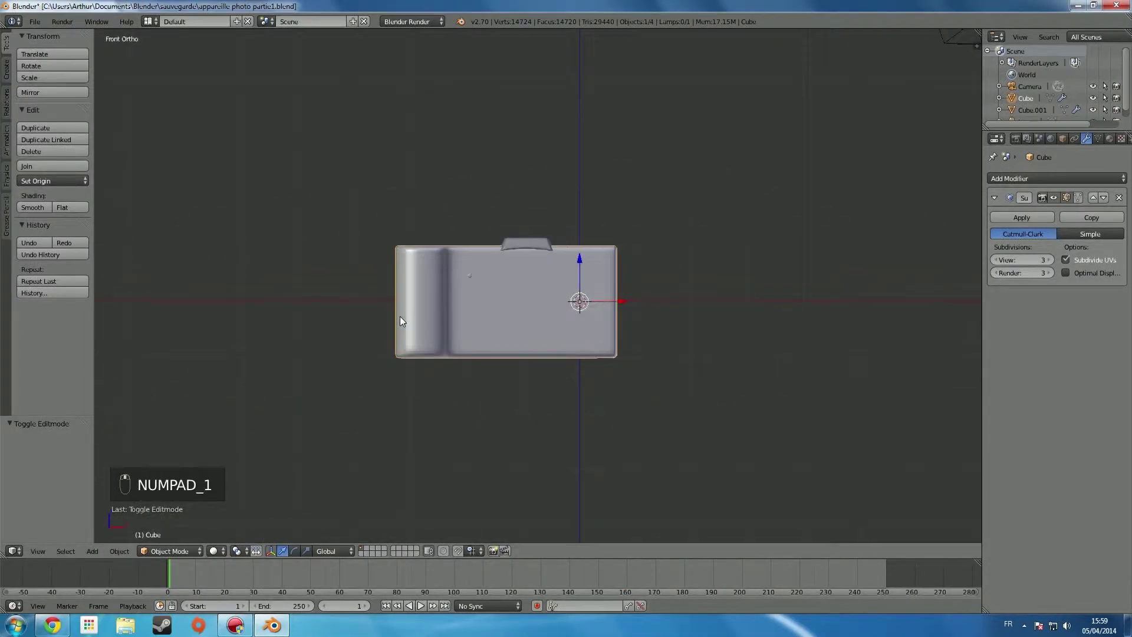
pyautogui.keyDown('shift'); pyautogui.moveTo(534, 326); pyautogui.dragTo(609, 377, button='middle'); pyautogui.keyUp('shift')
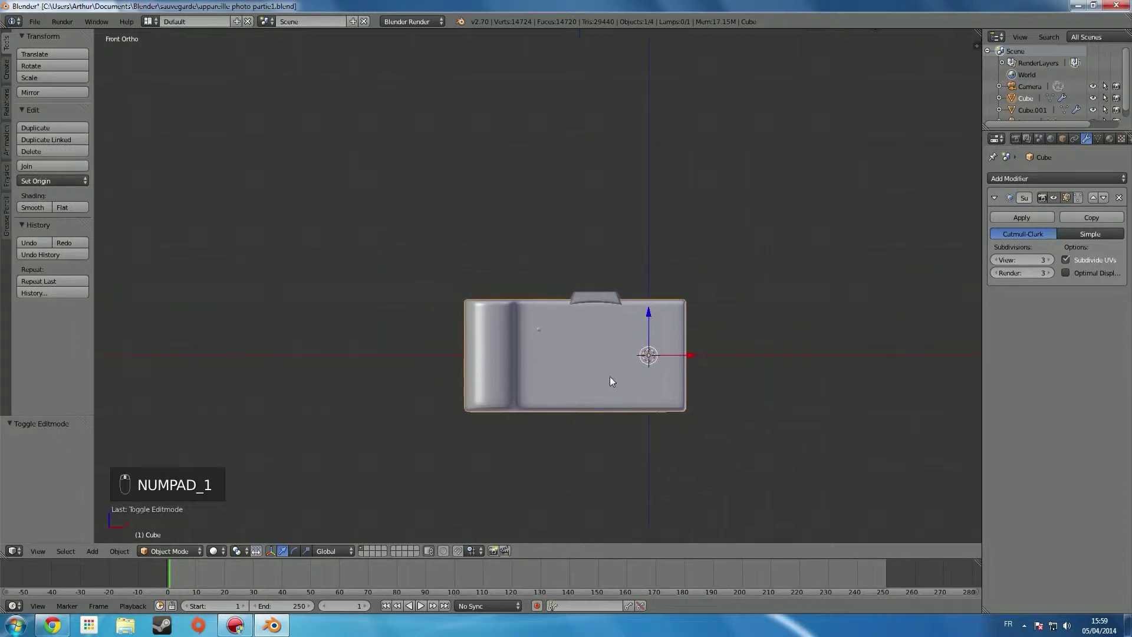
pyautogui.hotkey('shift', 'a')
pyautogui.moveTo(609, 377)
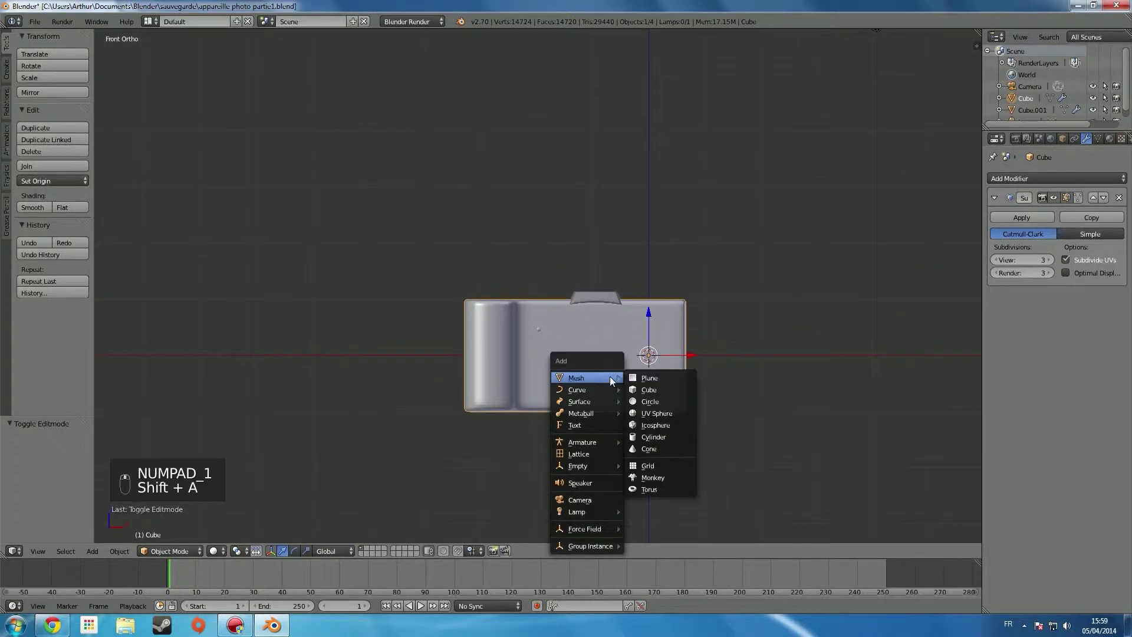
pyautogui.click(659, 437)
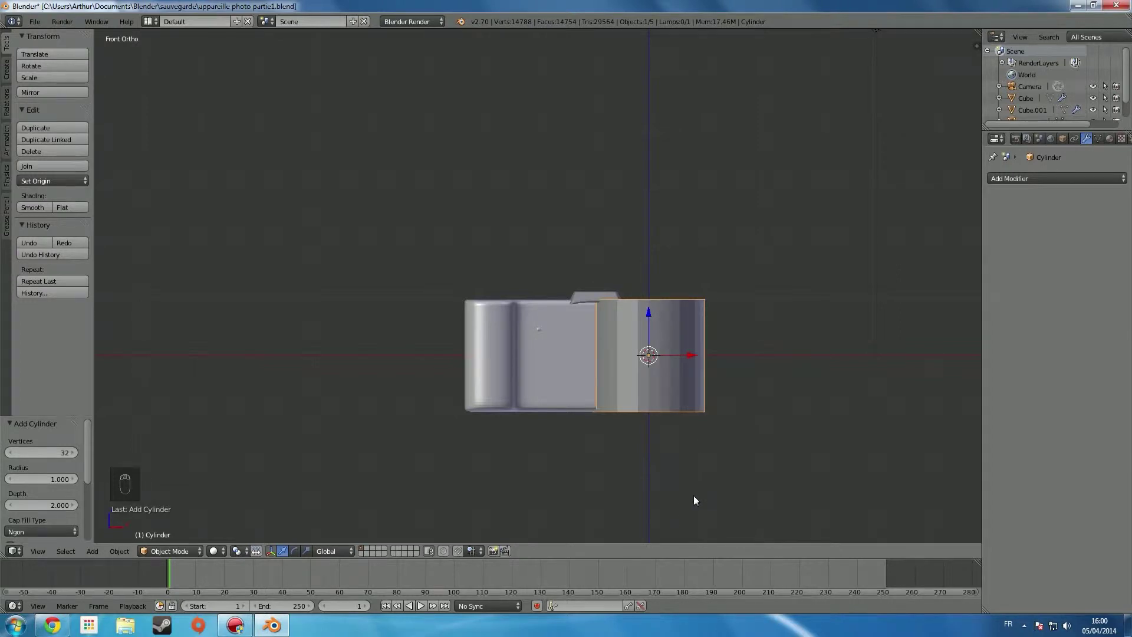
pyautogui.press('s')
pyautogui.press('z')
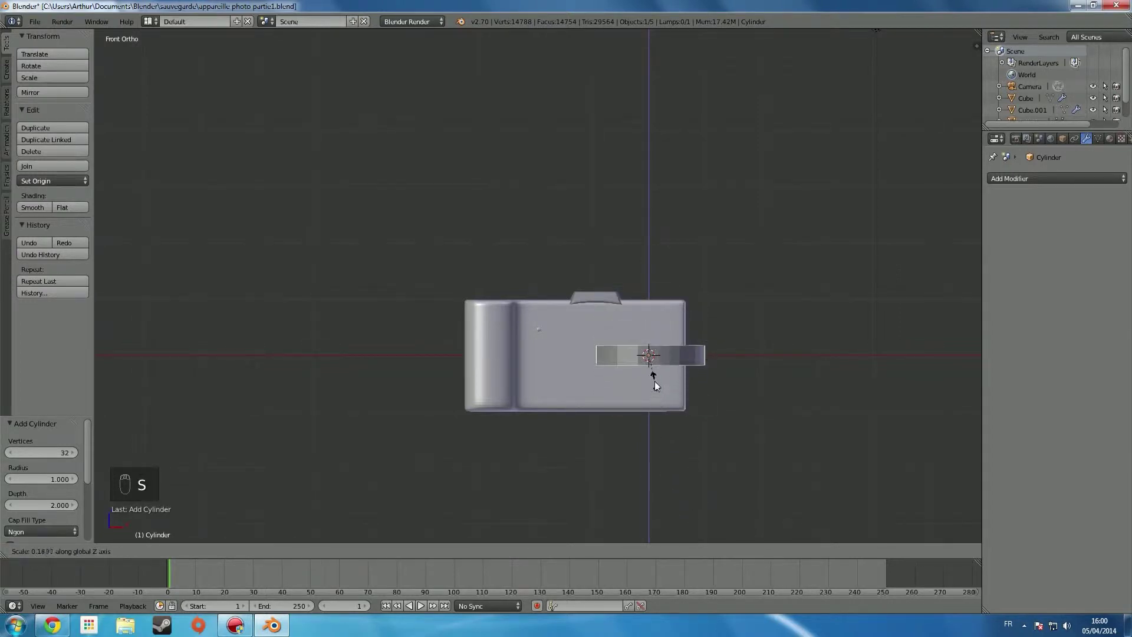
pyautogui.click(650, 363)
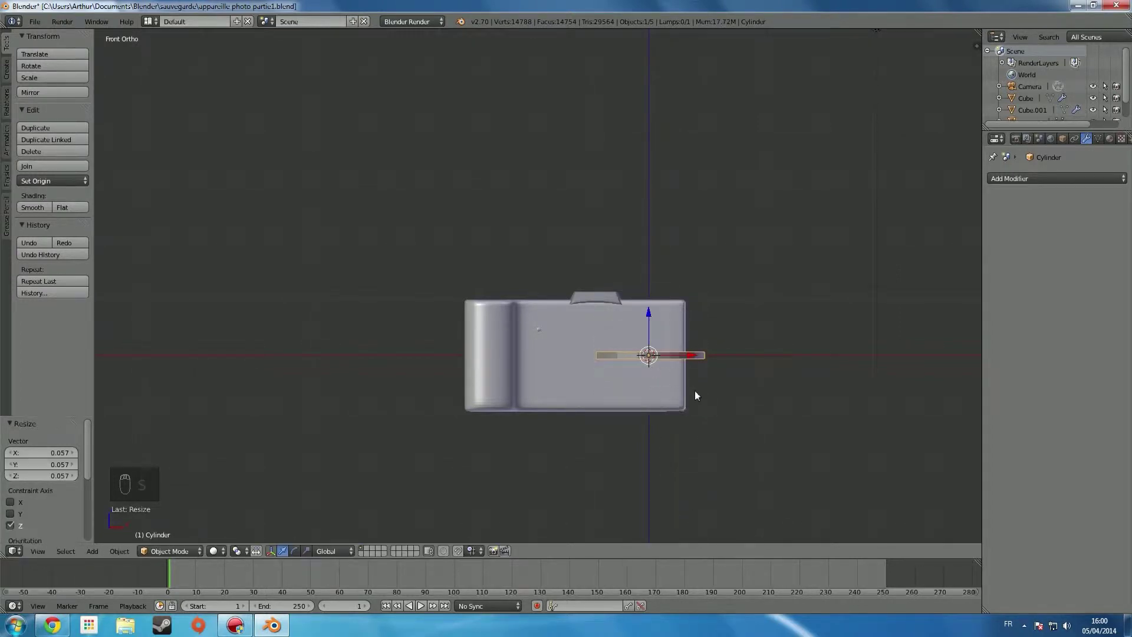
# - Move the flattened cylinder above the grip's upper edge and scale it uniformly to 0.183
pyautogui.press('g')
pyautogui.click(572, 328)
pyautogui.press('s')
pyautogui.click(539, 306)
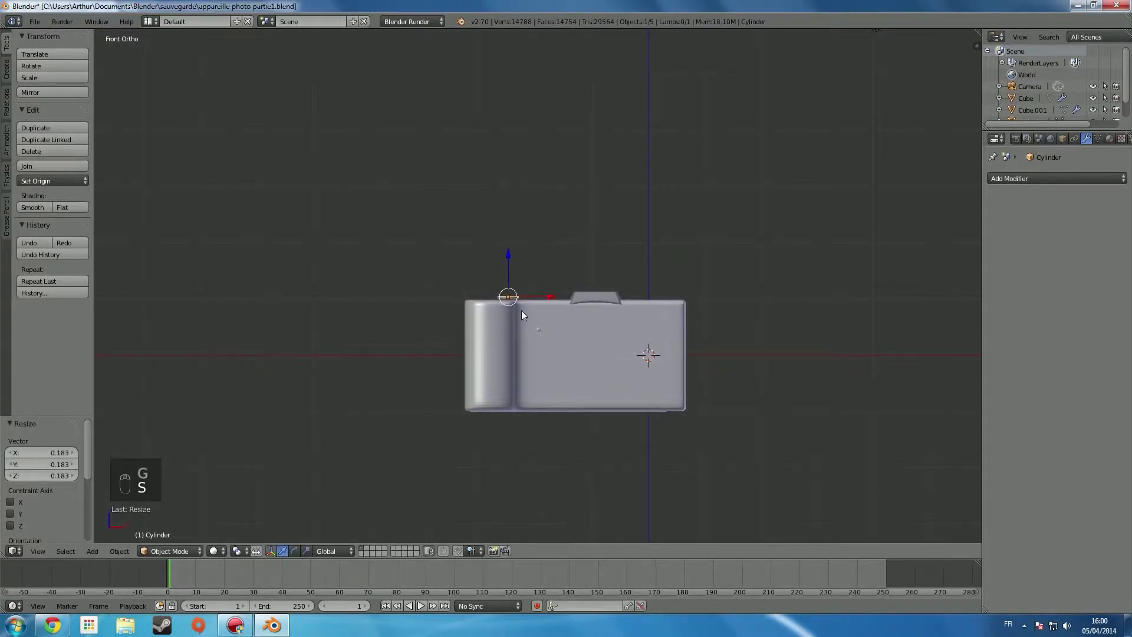
# - Scale the small cylinder by 3.108 along Z and move it -0.266 in X and -0.018 in Z onto the grip
pyautogui.scroll(6, 500, 321)
pyautogui.keyDown('shift'); pyautogui.moveTo(507, 330); pyautogui.dragTo(586, 274, button='middle'); pyautogui.keyUp('shift')
pyautogui.scroll(5, 640, 317)
pyautogui.press('s')
pyautogui.press('z')
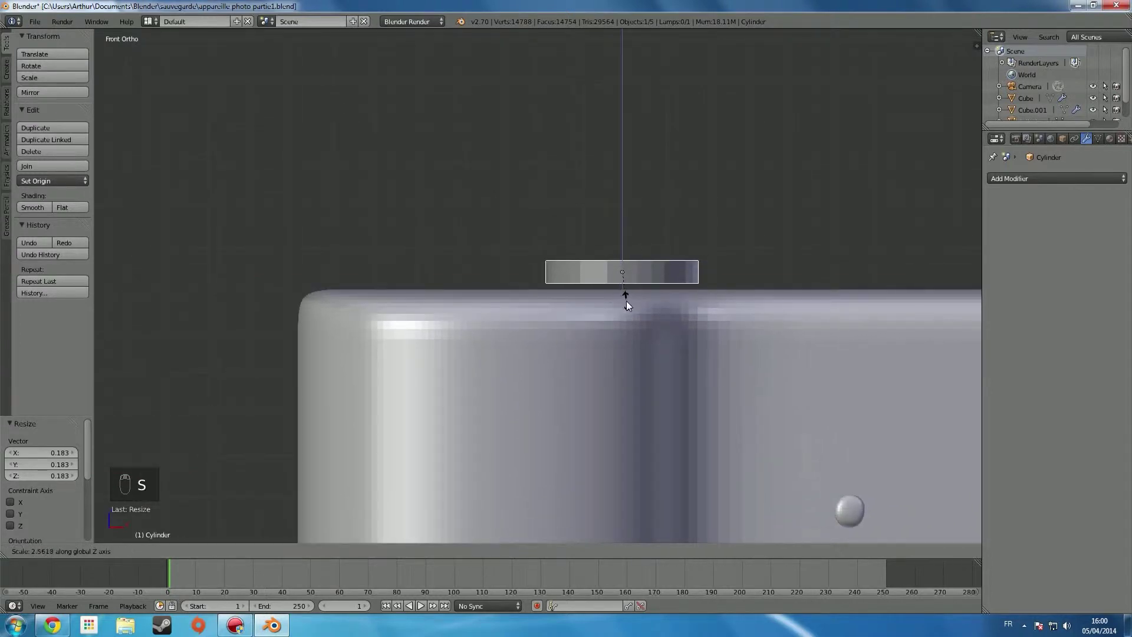
pyautogui.click(625, 307)
pyautogui.press('g')
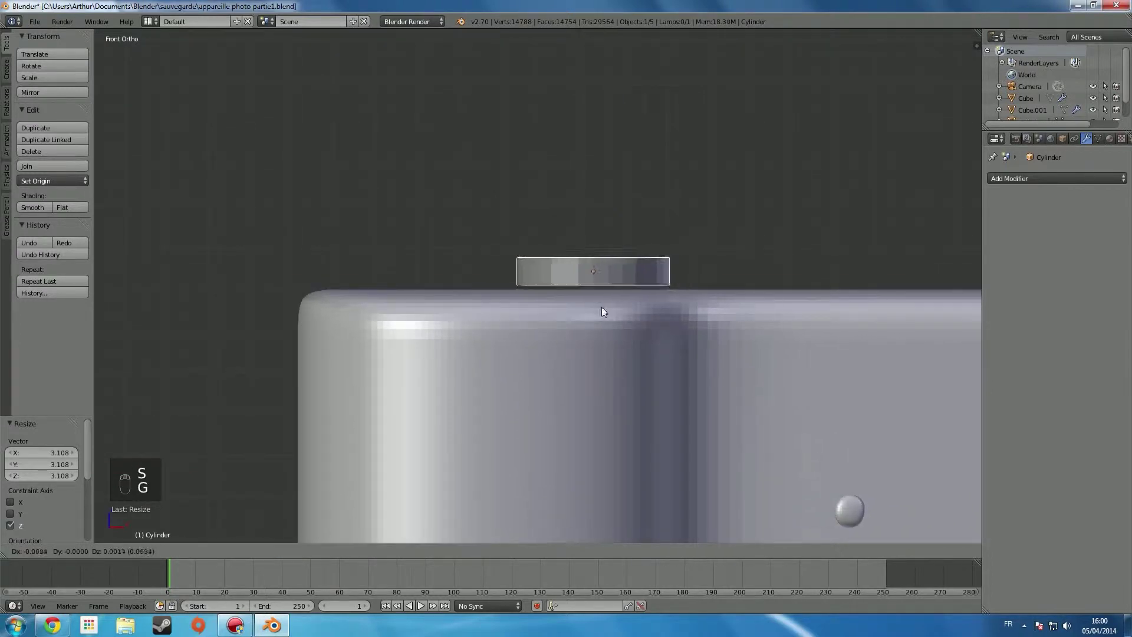
pyautogui.click(519, 315)
# - Move the cylinder -0.140 along Y on the grip and check the Olympus reference picture in Chrome, returning to Blender
pyautogui.moveTo(461, 274); pyautogui.dragTo(557, 288, button='middle')
pyautogui.scroll(-5, 702, 312)
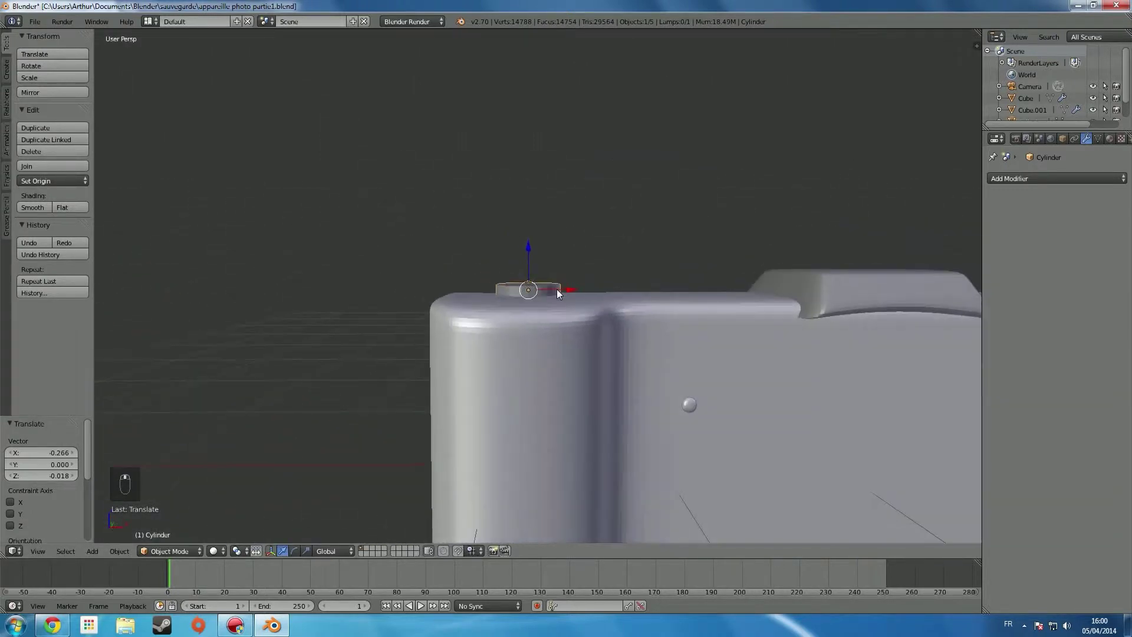
pyautogui.press('KP_7')
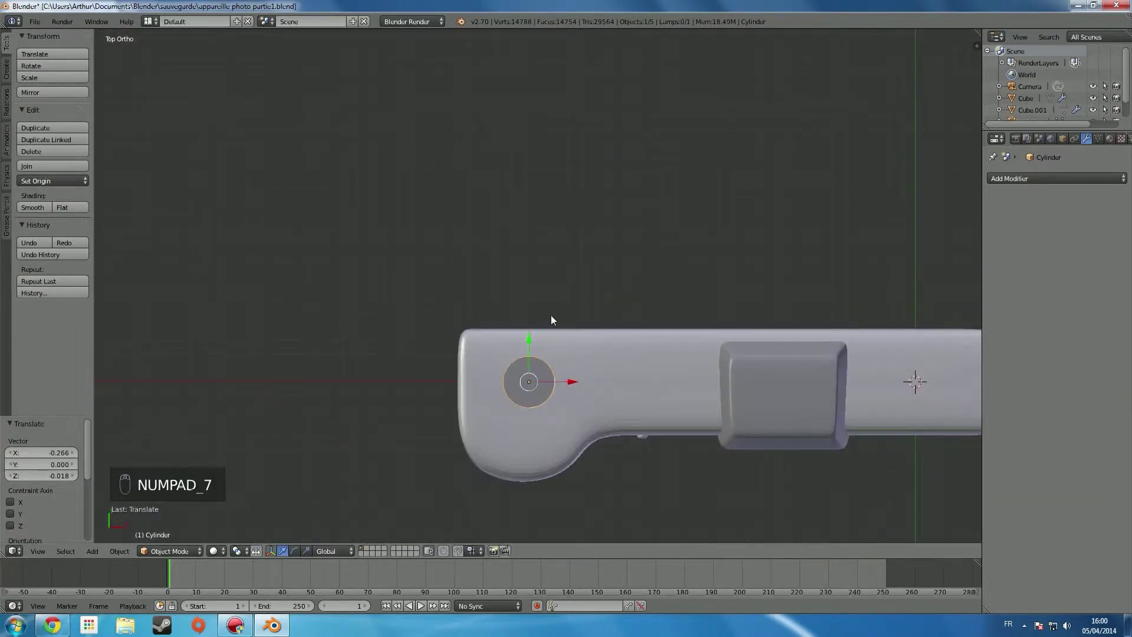
pyautogui.press('g')
pyautogui.middleClick(552, 330)
pyautogui.click(552, 334)
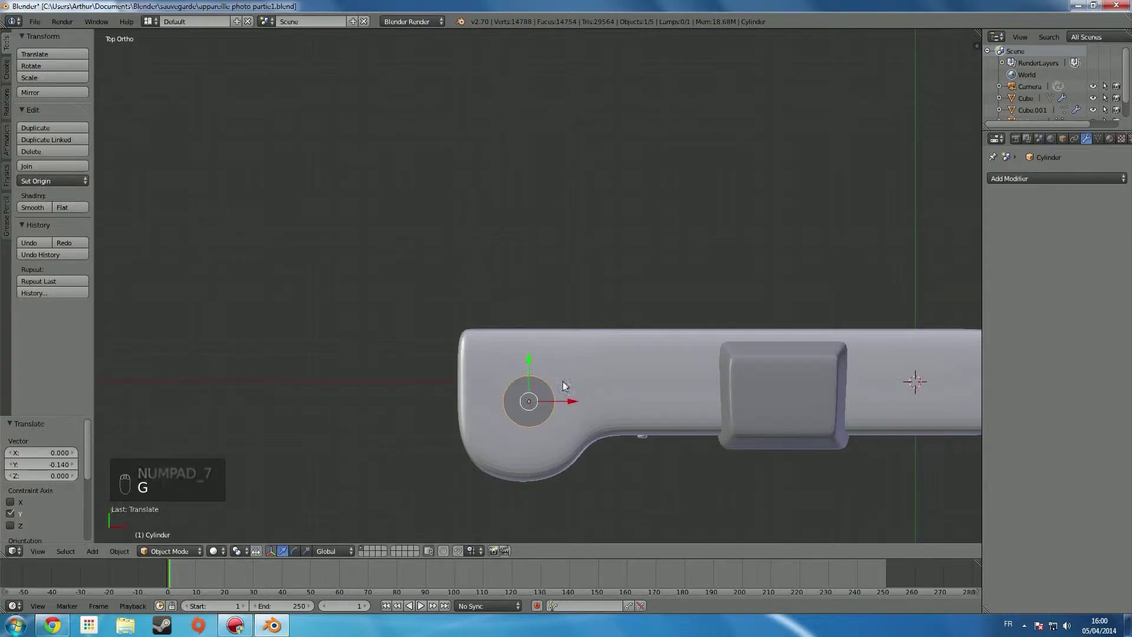
pyautogui.click(54, 625)
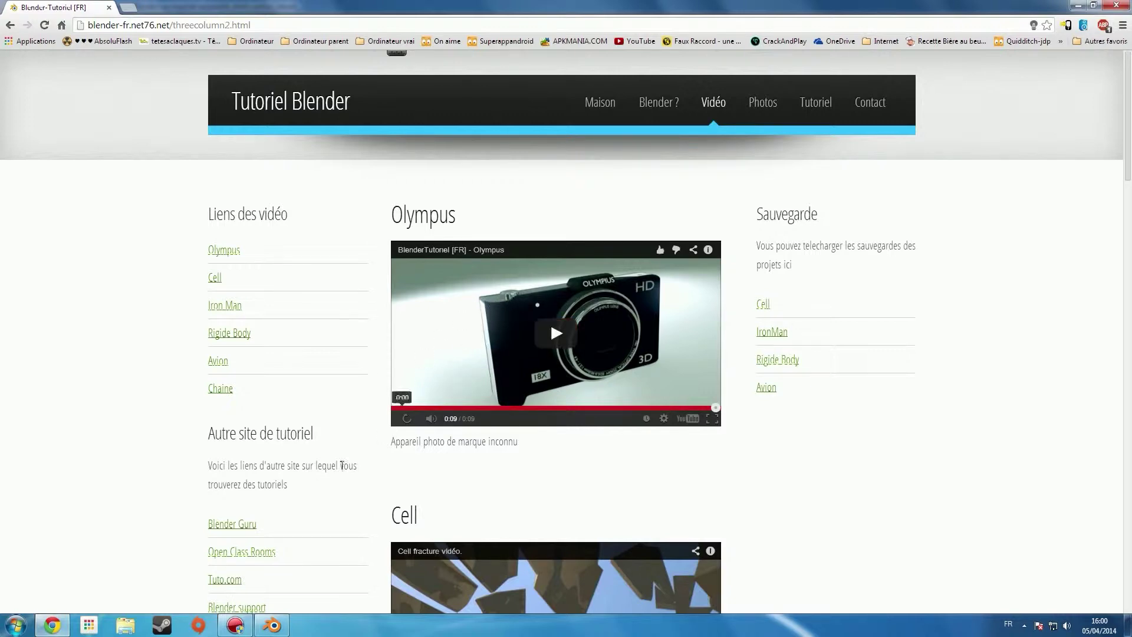
pyautogui.click(270, 625)
# - Extrude the cylinder's top face in place and scale the new face to 0.935
pyautogui.moveTo(555, 420); pyautogui.dragTo(615, 329, button='middle')
pyautogui.press('Tab')
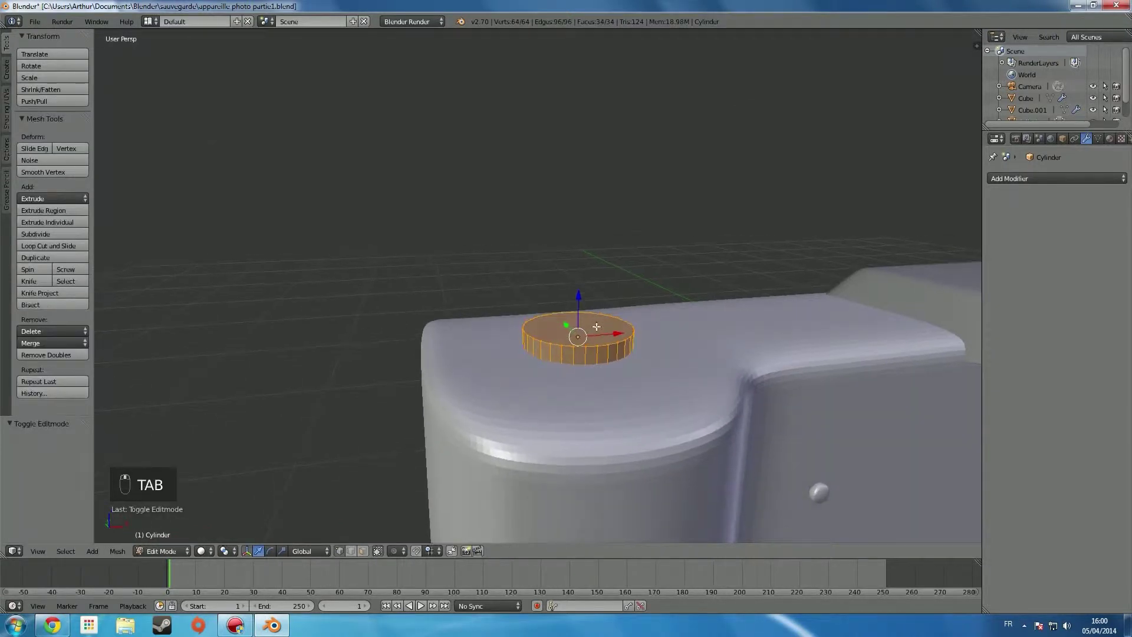
pyautogui.press('KP_3')
pyautogui.press('KP_1')
pyautogui.keyDown('shift'); pyautogui.moveTo(566, 328); pyautogui.dragTo(611, 346, button='middle'); pyautogui.keyUp('shift')
pyautogui.press('z')
pyautogui.press('a')
pyautogui.press('b')
pyautogui.moveTo(639, 299); pyautogui.dragTo(511, 254)
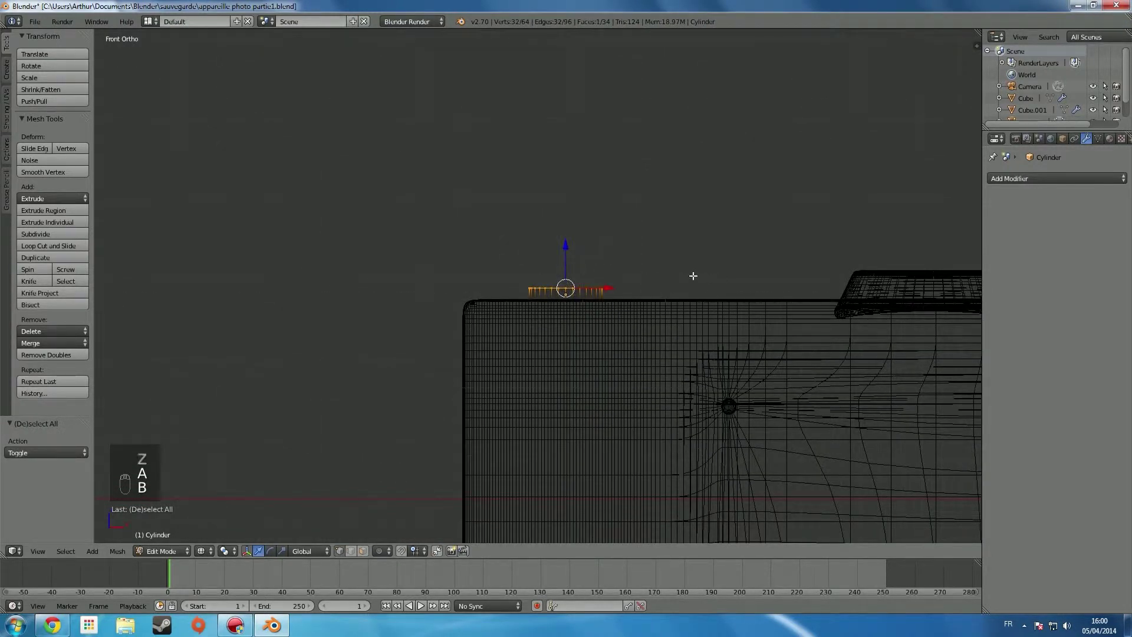
pyautogui.press('e')
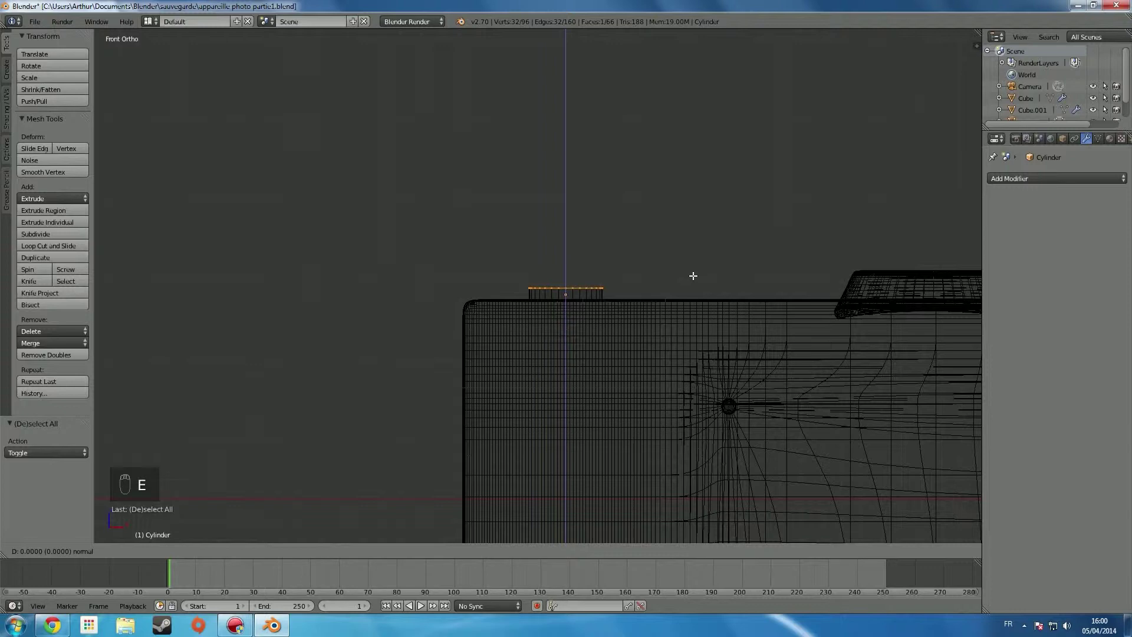
pyautogui.click(692, 276)
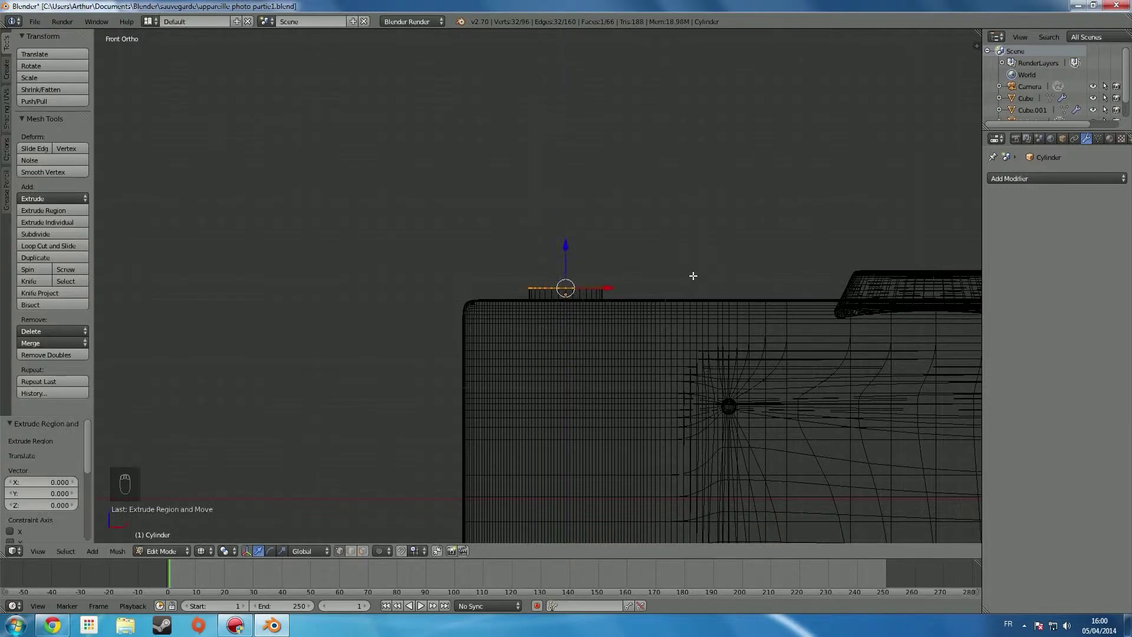
pyautogui.press('s')
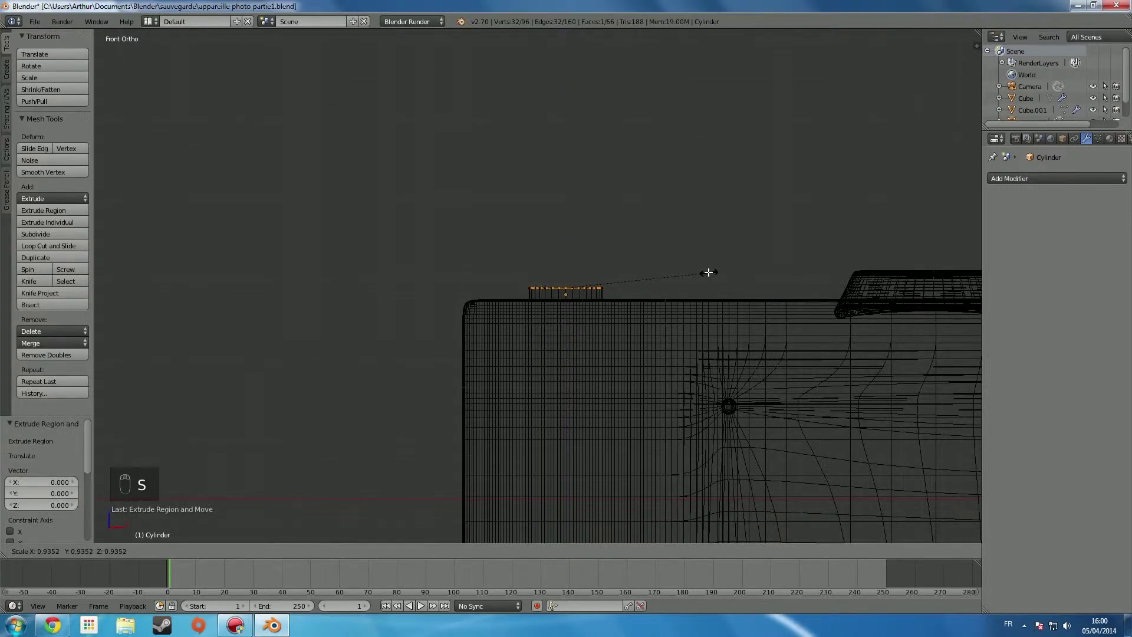
pyautogui.click(708, 273)
# - Extrude the cylinder's inset top face upward by 0.010 along Z and restore solid shading
pyautogui.scroll(6, 614, 298)
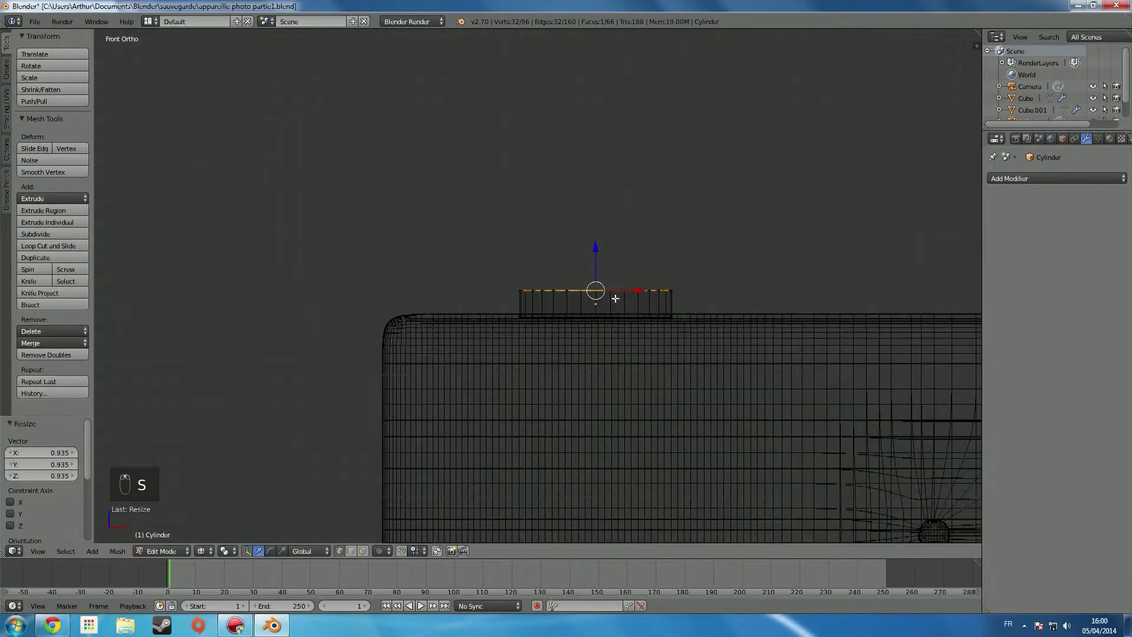
pyautogui.keyDown('shift'); pyautogui.moveTo(648, 298); pyautogui.dragTo(590, 368, button='middle'); pyautogui.keyUp('shift')
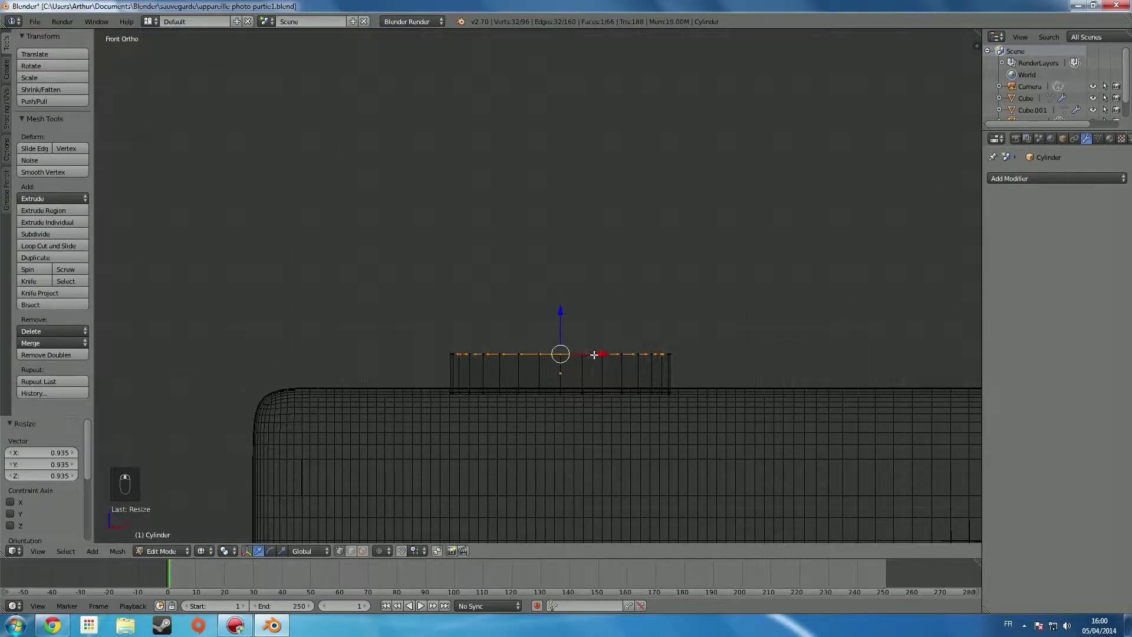
pyautogui.press('e')
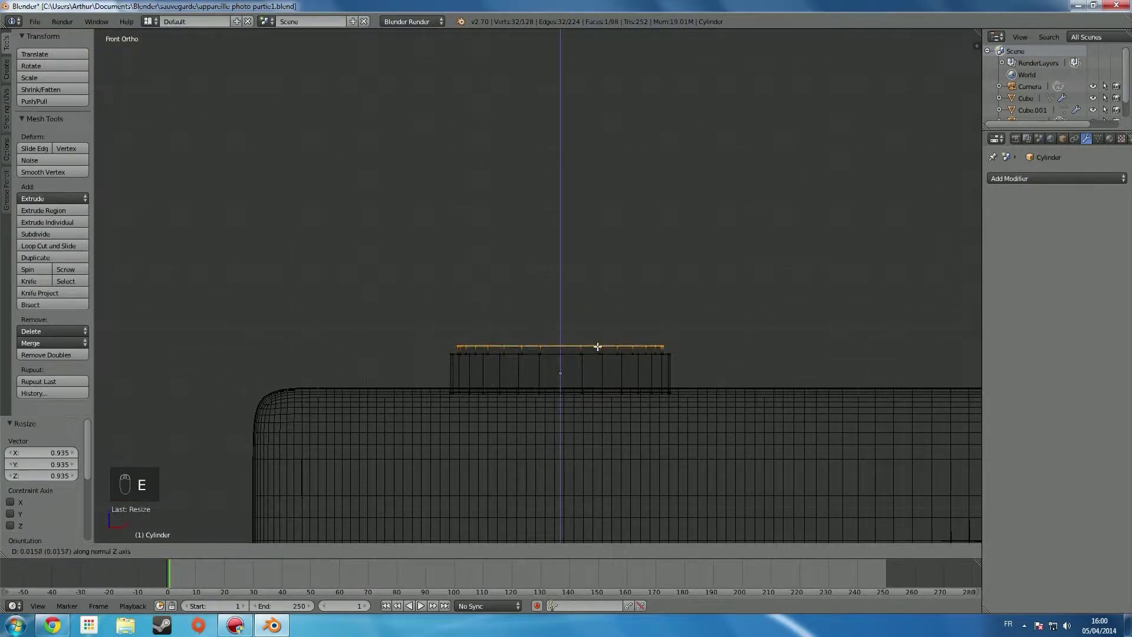
pyautogui.click(598, 347)
pyautogui.press('z')
# - Examine the stepped button on the grip and compare it with the Olympus reference picture in Chrome
pyautogui.moveTo(598, 347)
pyautogui.mouseDown(button='middle')
pyautogui.moveTo(594, 384)
pyautogui.moveTo(697, 337)
pyautogui.moveTo(684, 323)
pyautogui.moveTo(651, 373)
pyautogui.moveTo(556, 399)
pyautogui.mouseUp(button='middle')
pyautogui.scroll(3, 699, 338)
pyautogui.scroll(-2, 672, 343)
pyautogui.scroll(-3, 682, 333)
pyautogui.scroll(4, 549, 398)
pyautogui.moveTo(405, 392); pyautogui.dragTo(478, 396, button='middle')
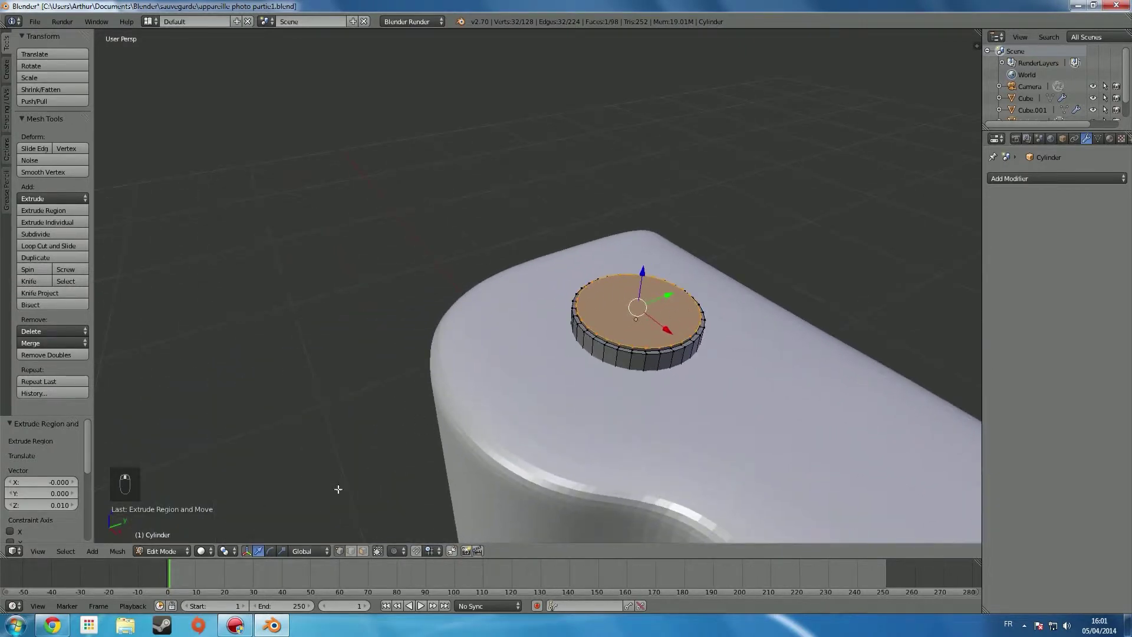
pyautogui.click(52, 625)
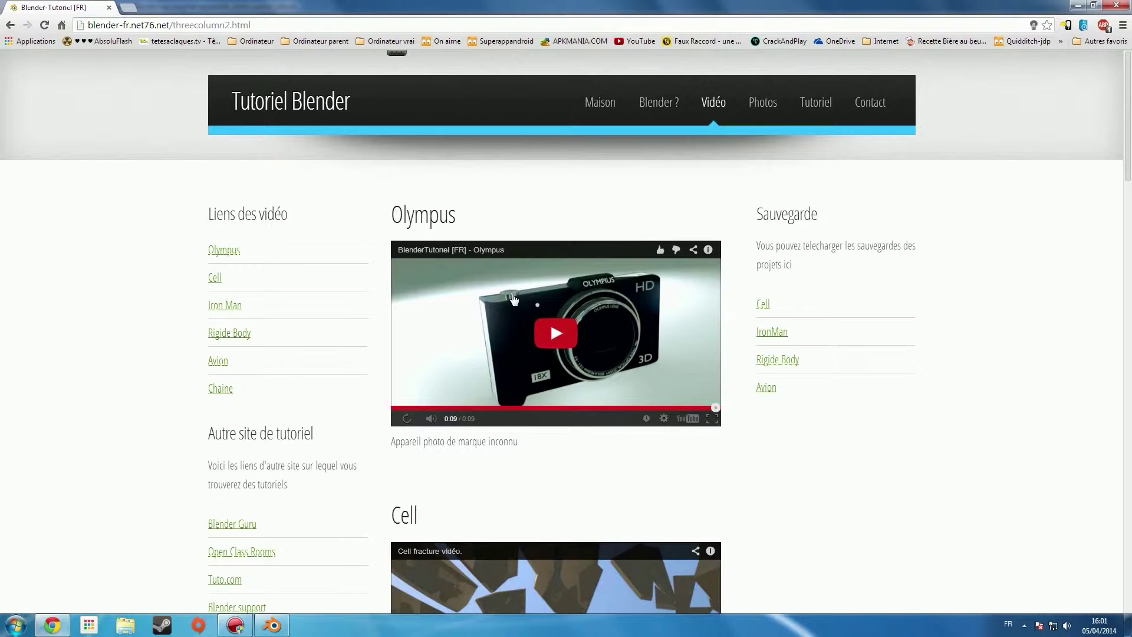
# - Return to Blender and try selecting the vertices around the two middle front side faces of the button, working in wireframe
pyautogui.click(272, 625)
pyautogui.moveTo(646, 353); pyautogui.dragTo(716, 316, button='middle')
pyautogui.press('KP_1')
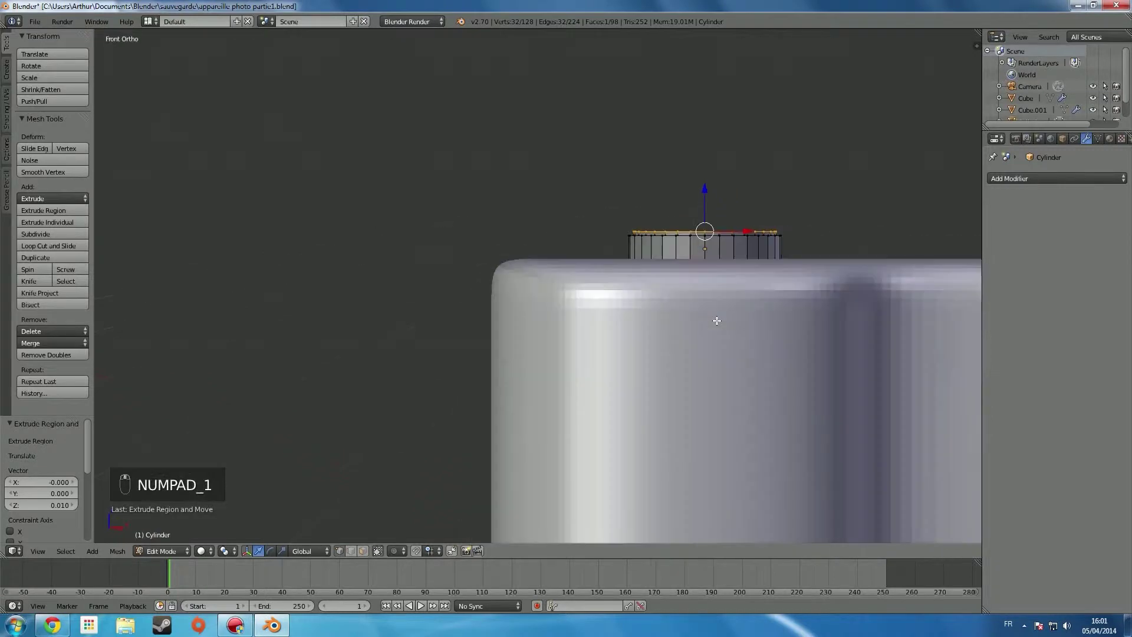
pyautogui.scroll(2, 707, 258)
pyautogui.keyDown('shift'); pyautogui.moveTo(713, 248); pyautogui.dragTo(552, 327, button='middle'); pyautogui.keyUp('shift')
pyautogui.rightClick(597, 292)
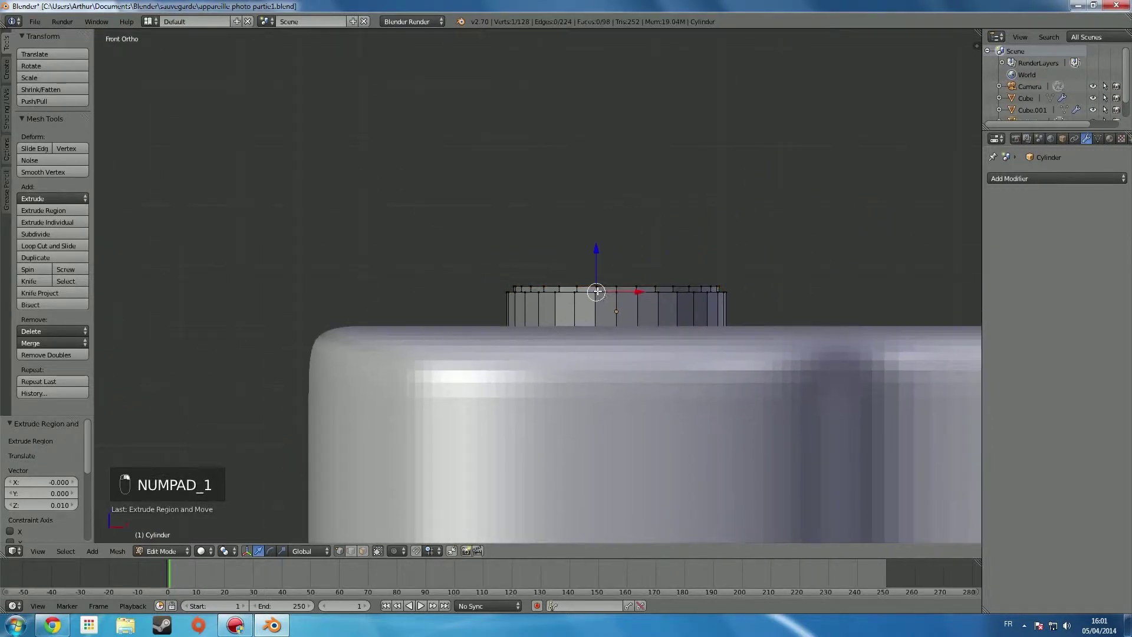
pyautogui.rightClick(596, 314)
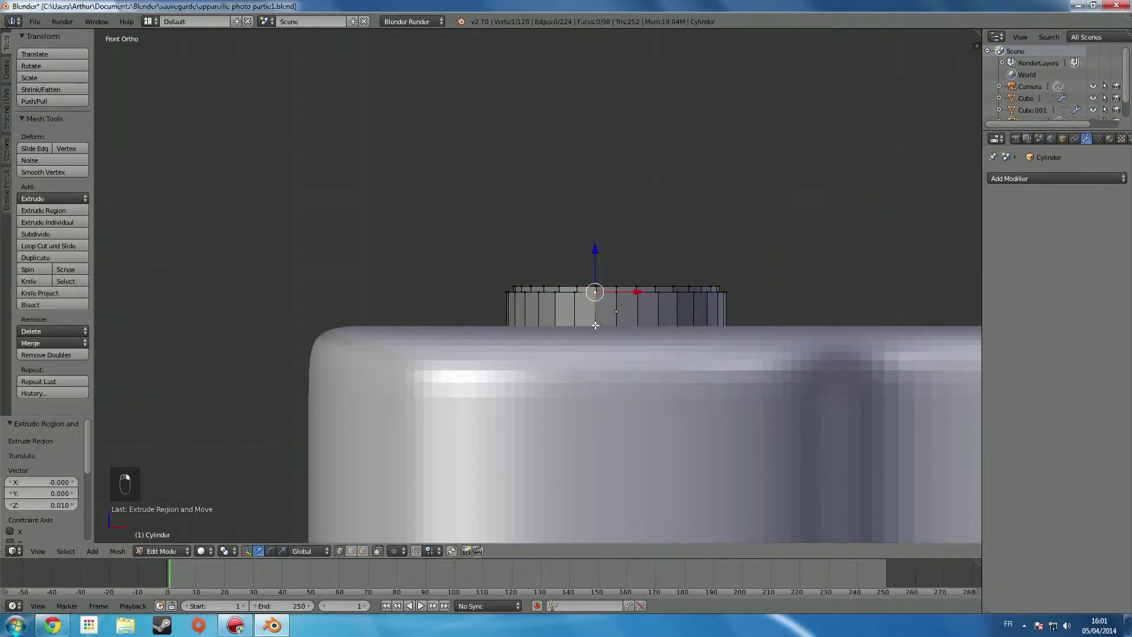
pyautogui.press('z')
pyautogui.keyDown('shift'); pyautogui.rightClick(594, 330); pyautogui.keyUp('shift')
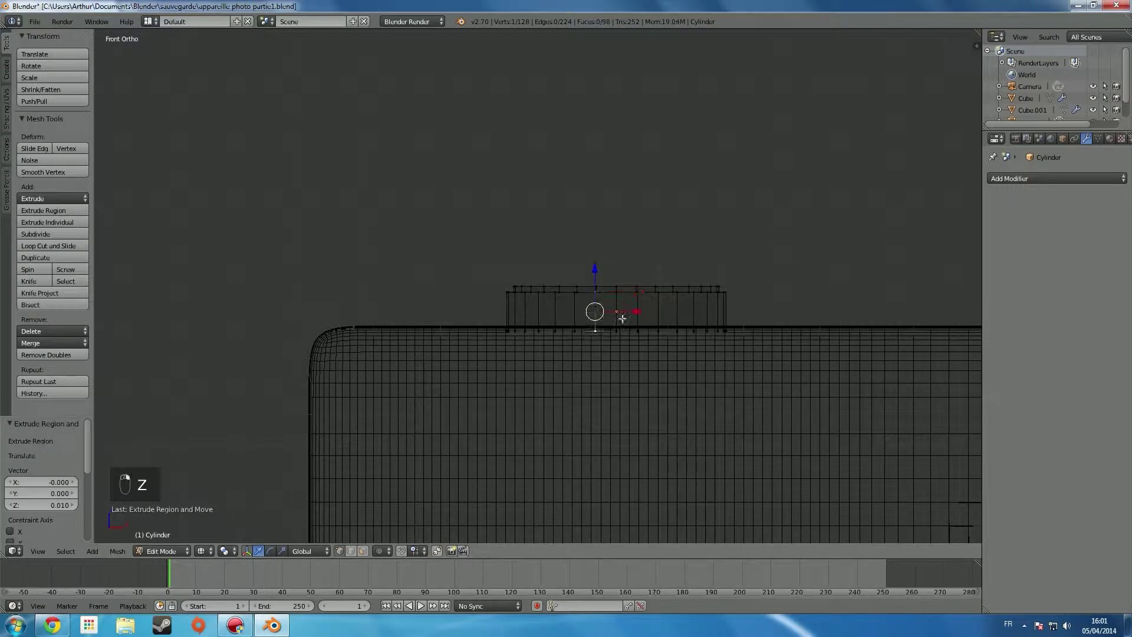
pyautogui.keyDown('shift'); pyautogui.rightClick(617, 293); pyautogui.keyUp('shift')
pyautogui.keyDown('shift'); pyautogui.rightClick(614, 328); pyautogui.keyUp('shift')
pyautogui.keyDown('shift'); pyautogui.rightClick(637, 333); pyautogui.keyUp('shift')
pyautogui.keyDown('shift'); pyautogui.rightClick(639, 293); pyautogui.keyUp('shift')
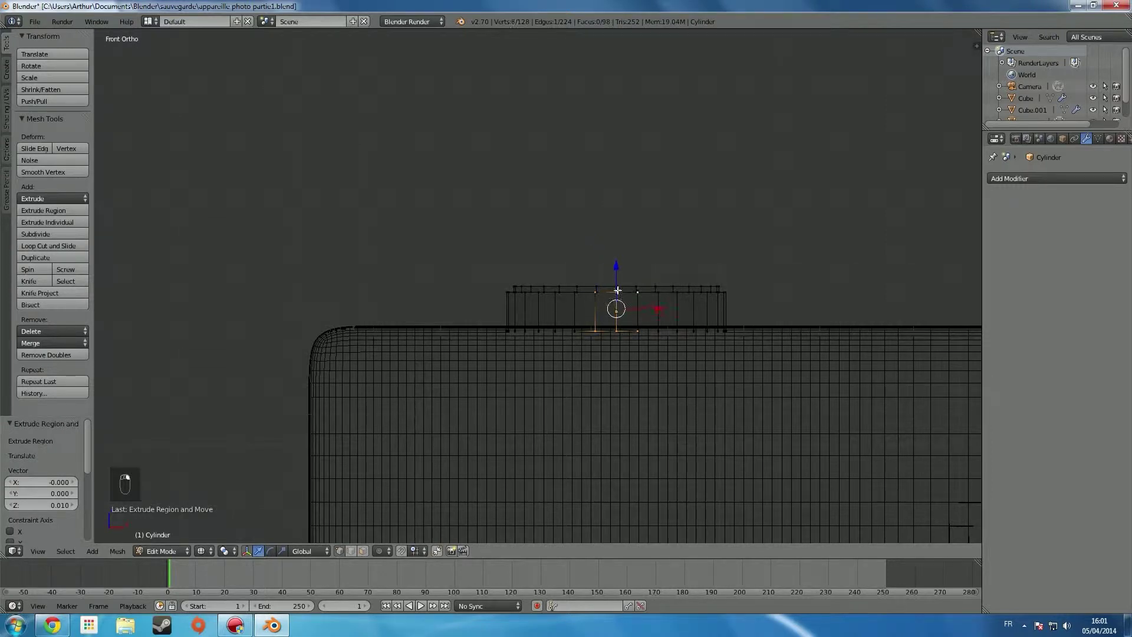
pyautogui.press('b')
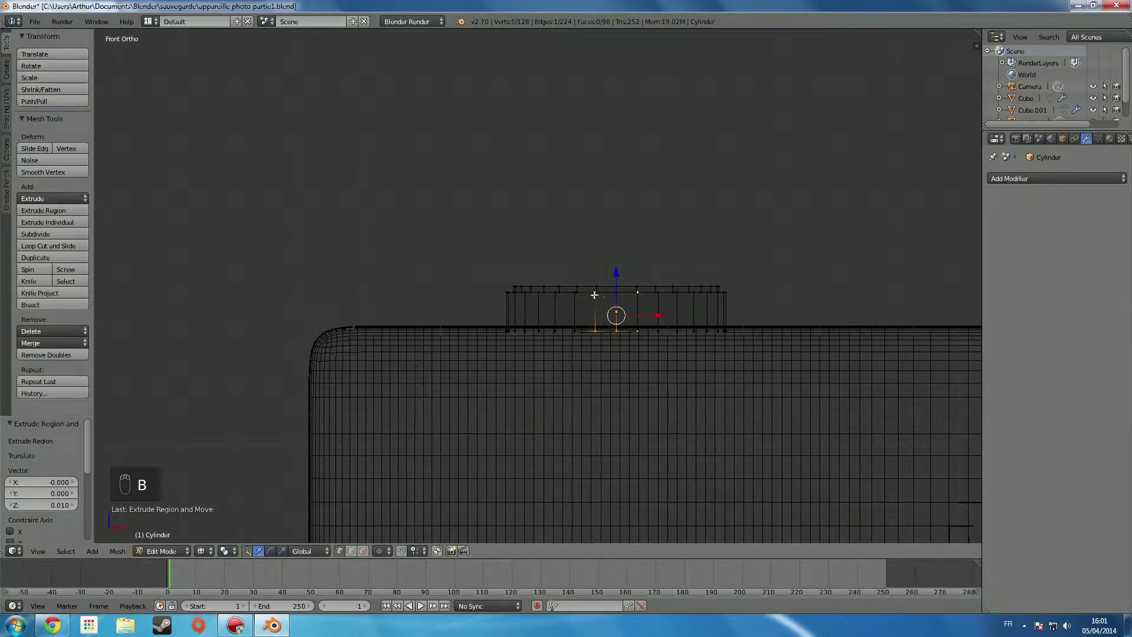
# - Switch to face selection and try picking the two middle front side faces of the button in wireframe, checking from above
pyautogui.click(363, 550)
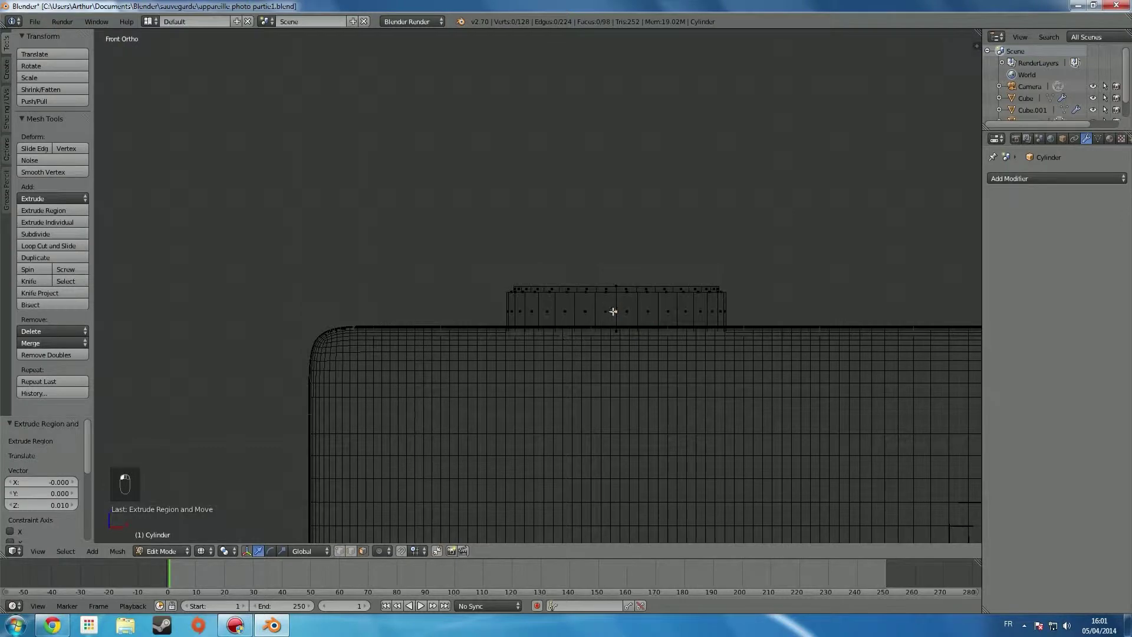
pyautogui.keyDown('shift'); pyautogui.rightClick(630, 311); pyautogui.keyUp('shift')
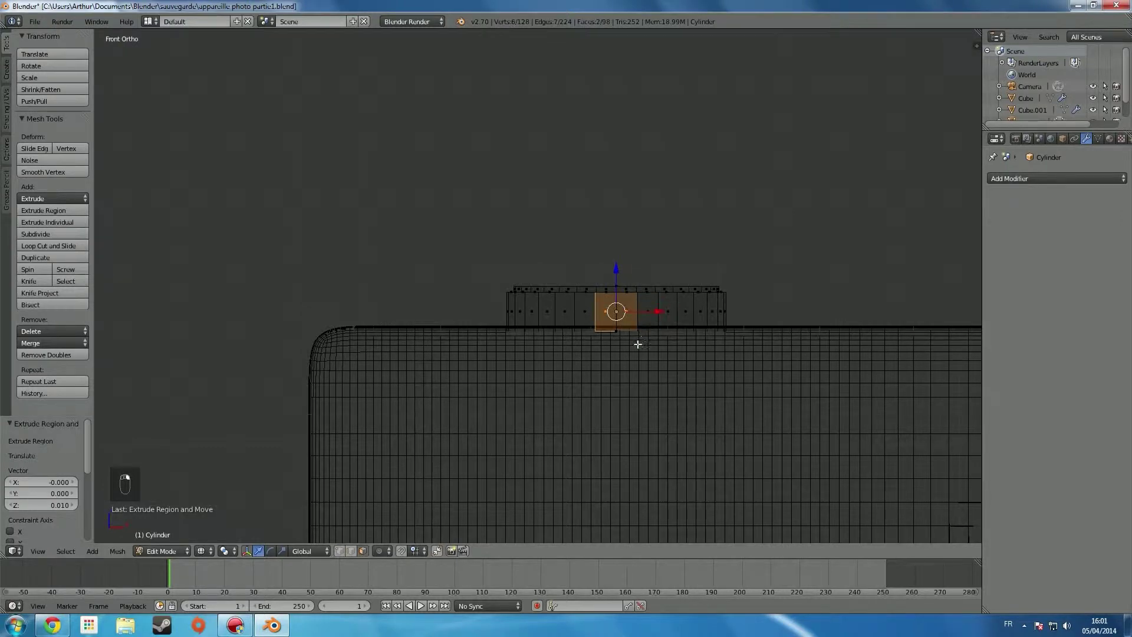
pyautogui.press('KP_7')
pyautogui.scroll(-5, 672, 207)
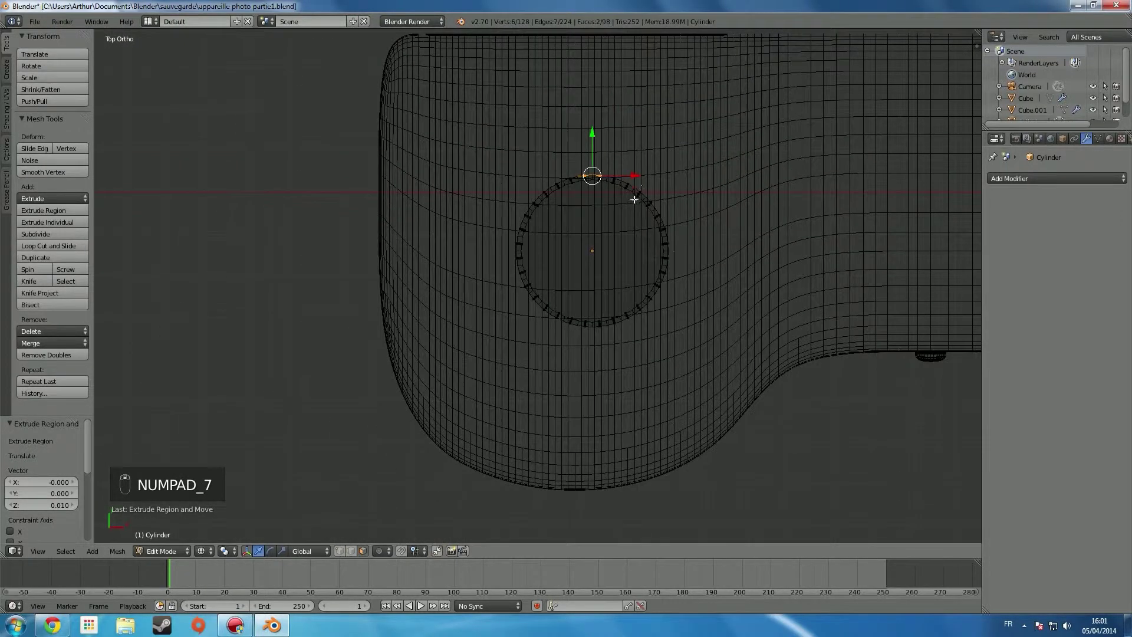
pyautogui.moveTo(571, 285); pyautogui.dragTo(568, 255, button='middle')
pyautogui.press('KP_1')
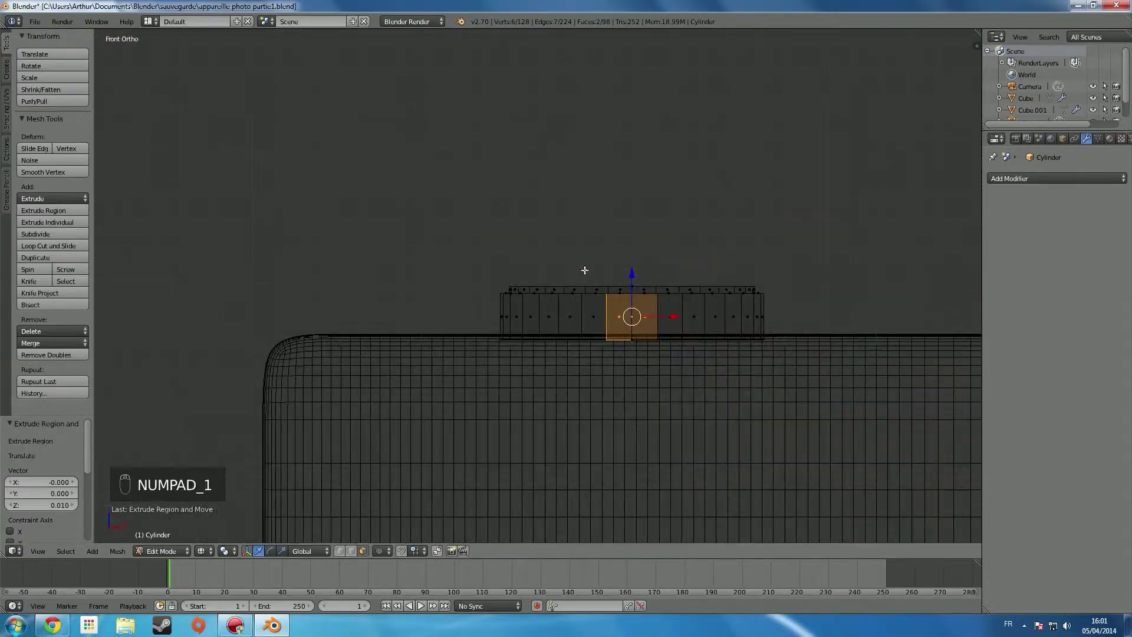
# - Restore solid shading and extrude the two middle front side faces of the button by -0.096 along Y into a lever
pyautogui.press('z')
pyautogui.press('a')
pyautogui.rightClick(620, 320)
pyautogui.keyDown('shift'); pyautogui.rightClick(645, 321); pyautogui.keyUp('shift')
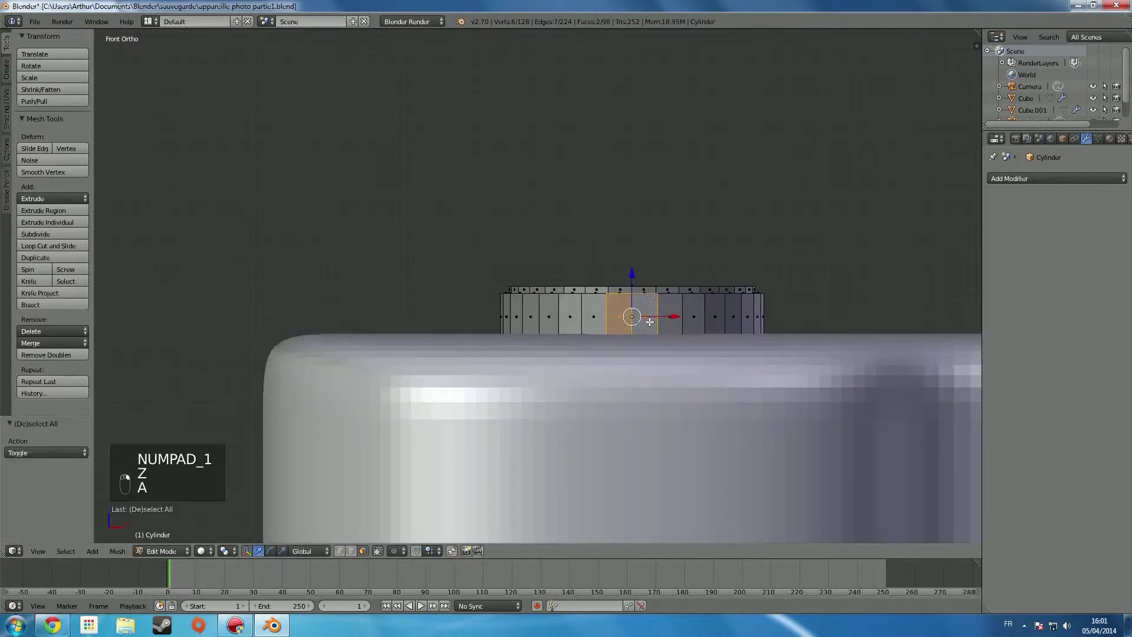
pyautogui.scroll(-3, 636, 323)
pyautogui.press('KP_7')
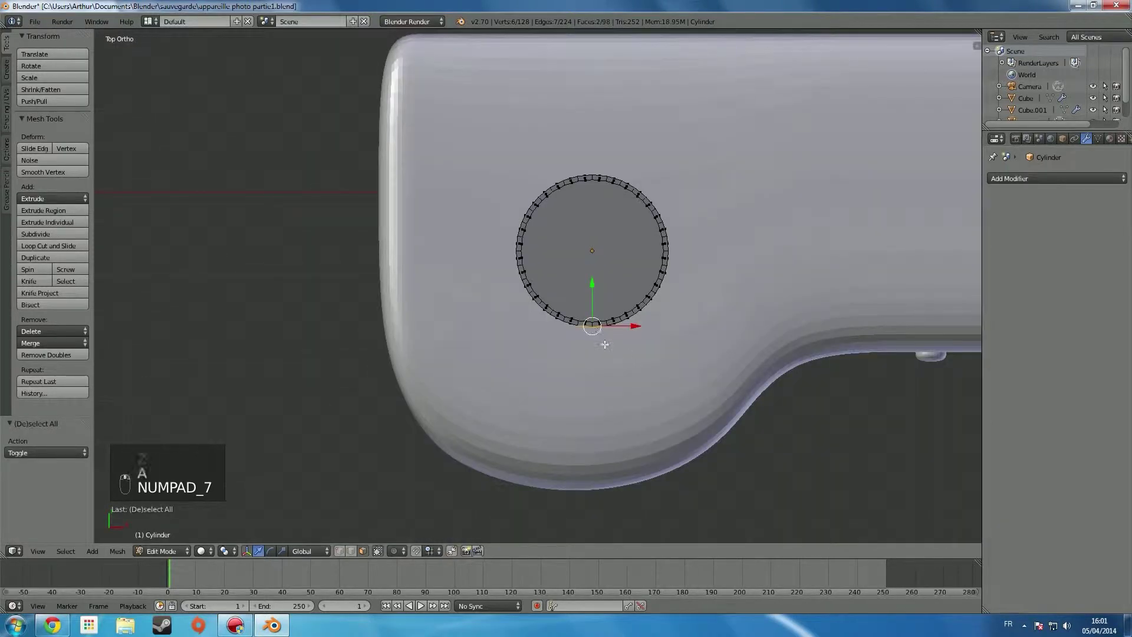
pyautogui.press('e')
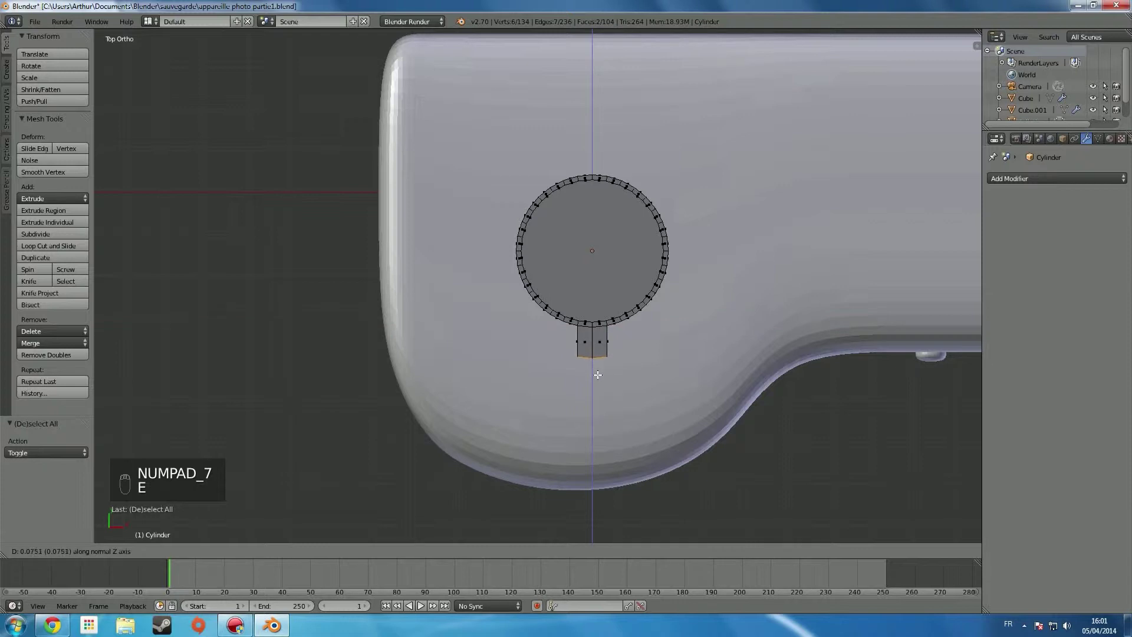
pyautogui.click(606, 384)
# - Scale the lever's end faces to about 0.69 and move them -0.009 along Z
pyautogui.moveTo(607, 385); pyautogui.dragTo(638, 249, button='middle')
pyautogui.press('KP_1')
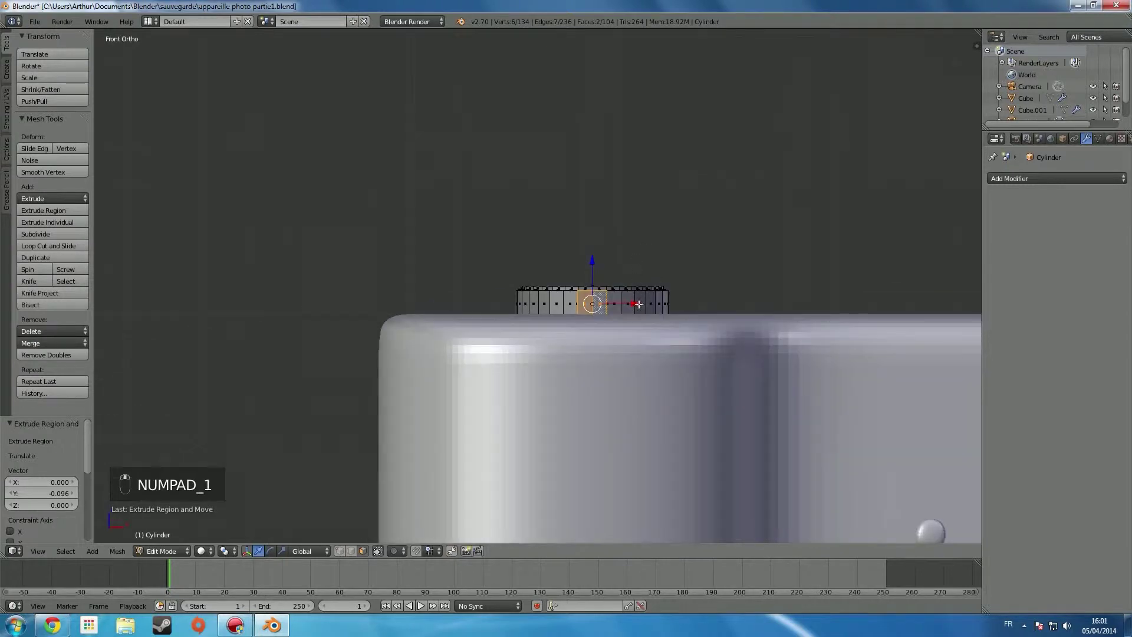
pyautogui.press('s')
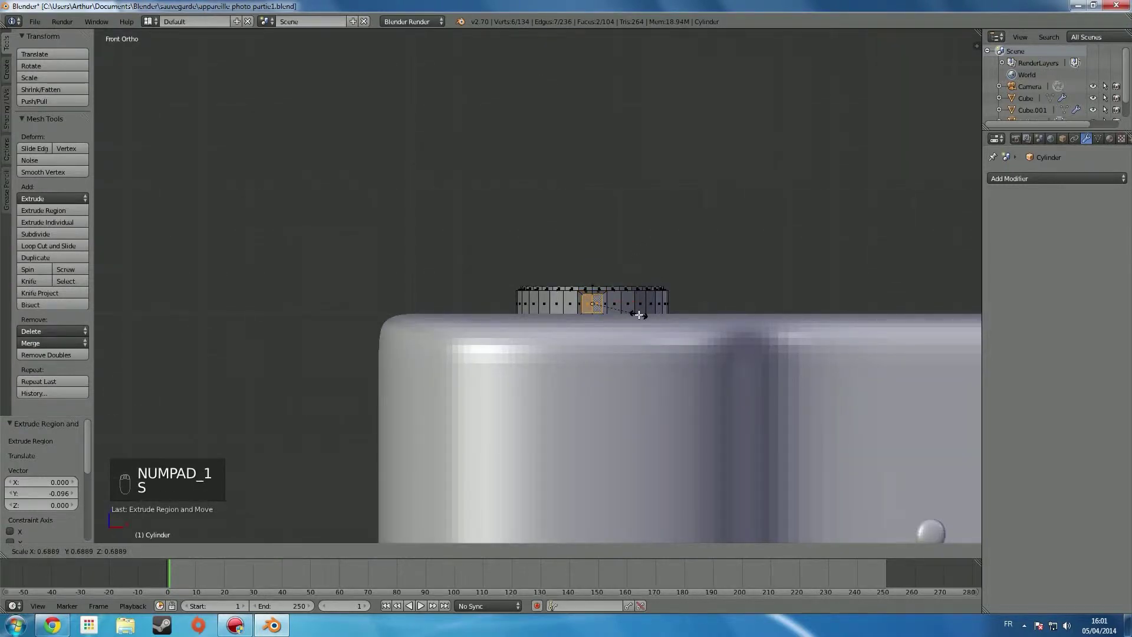
pyautogui.click(639, 315)
pyautogui.scroll(5, 688, 280)
pyautogui.press('g')
pyautogui.middleClick(688, 281)
pyautogui.click(688, 288)
pyautogui.moveTo(588, 347); pyautogui.dragTo(550, 382, button='middle')
pyautogui.scroll(-3, 524, 380)
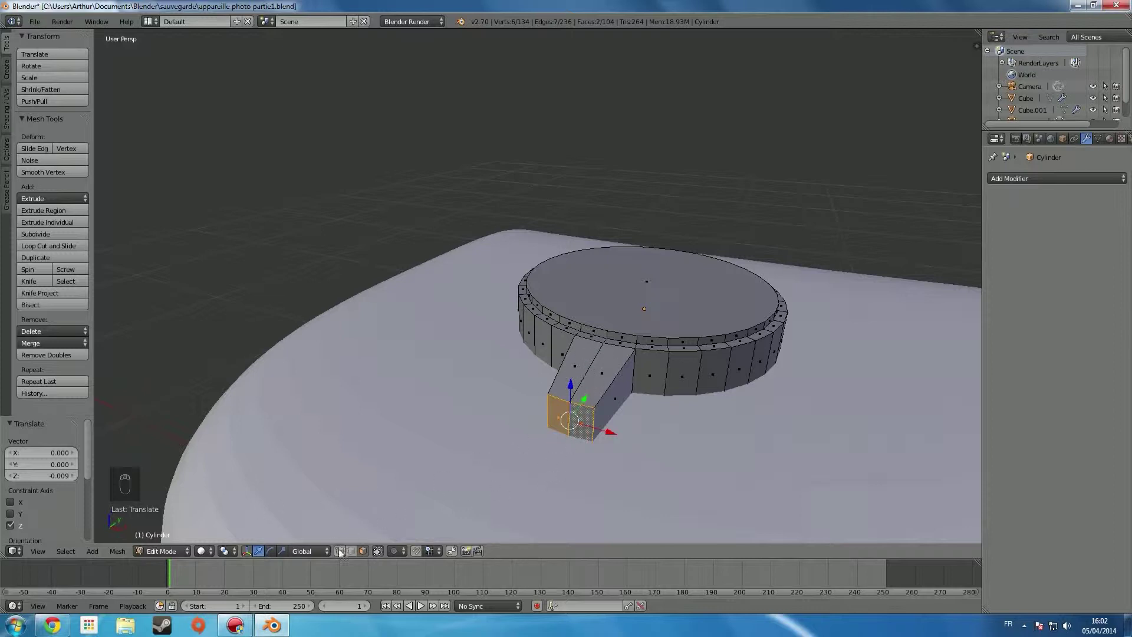
# - Switch to vertex selection and add two lengthwise loop cuts through each half of the lever
pyautogui.press('Tab')
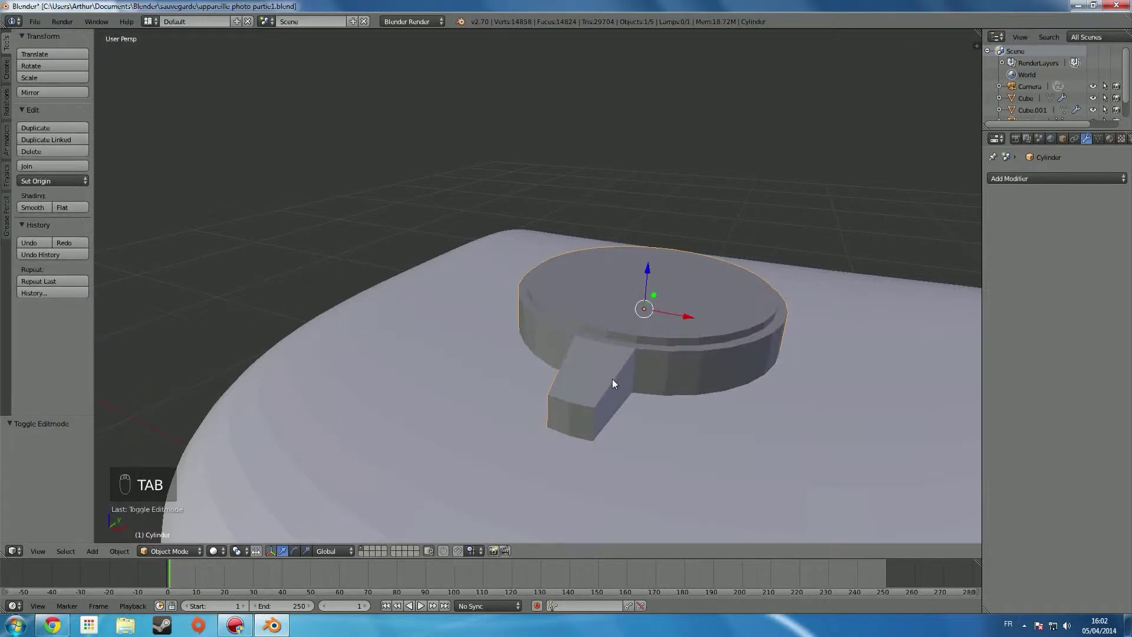
pyautogui.press('Tab')
pyautogui.click(339, 551)
pyautogui.moveTo(601, 387); pyautogui.dragTo(605, 390, button='middle')
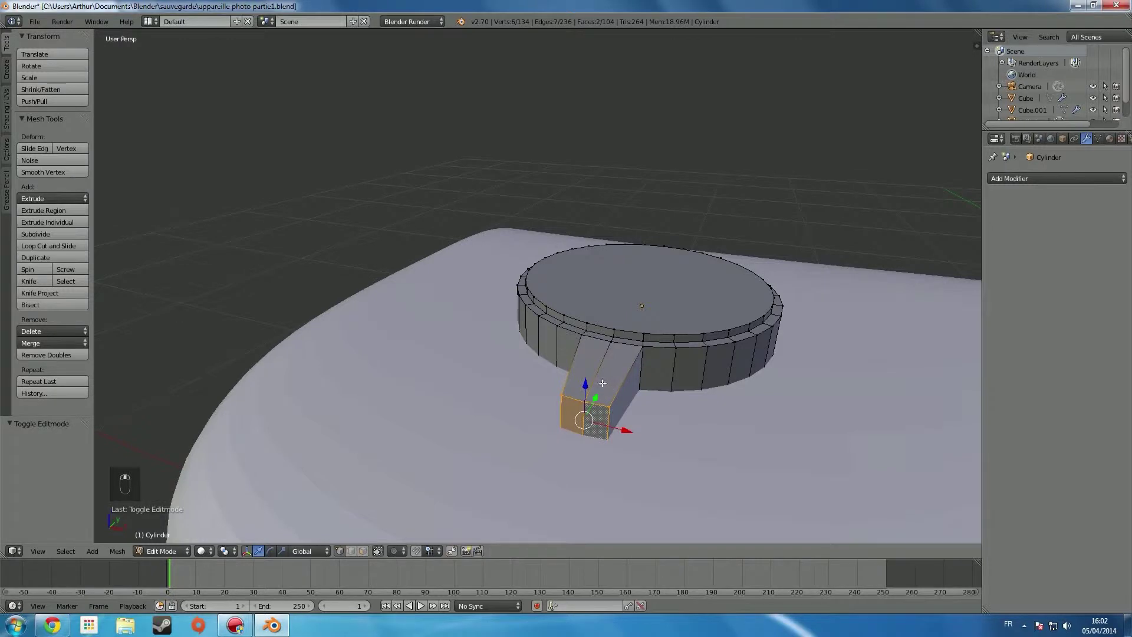
pyautogui.hotkey('ctrl', 'r')
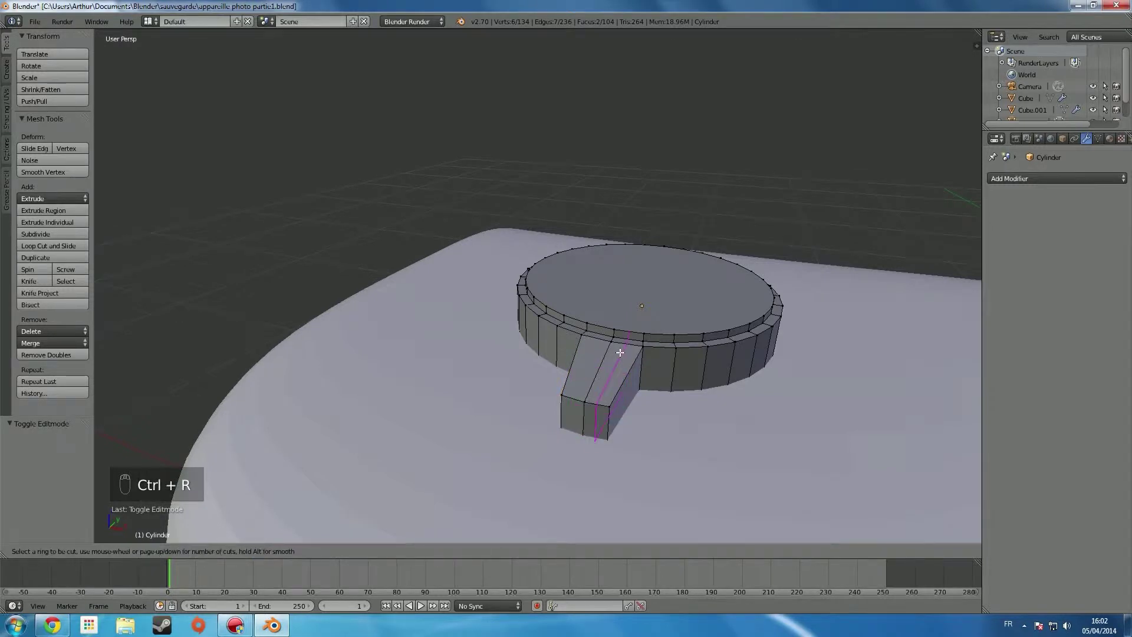
pyautogui.scroll(1, 620, 352)
pyautogui.click(621, 353)
pyautogui.click(620, 352)
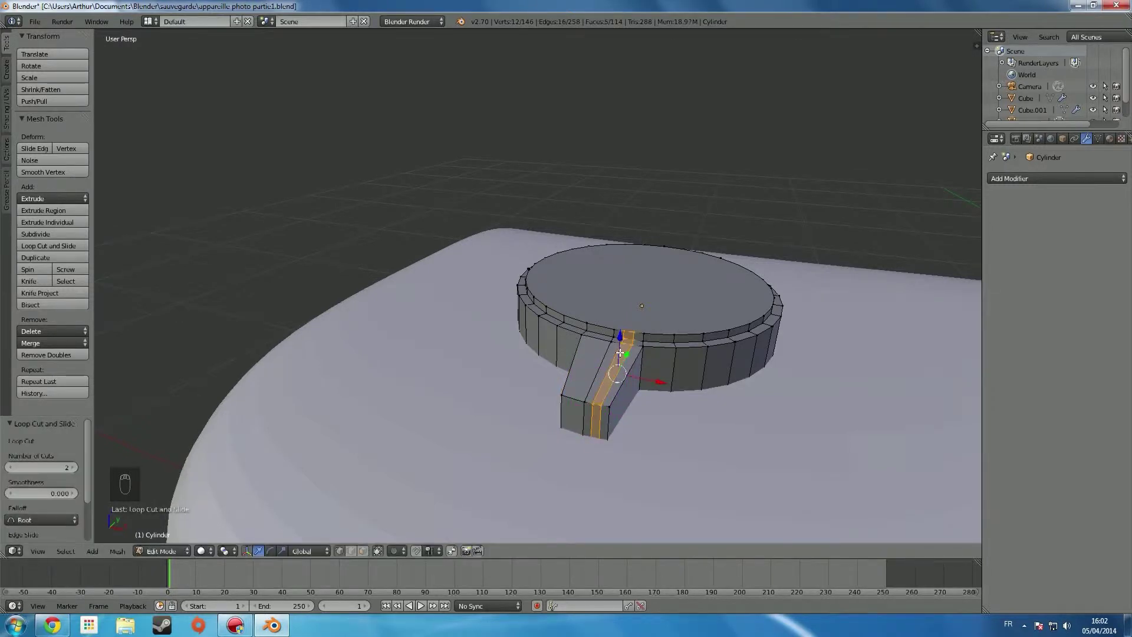
pyautogui.hotkey('ctrl', 'r')
pyautogui.click(593, 338)
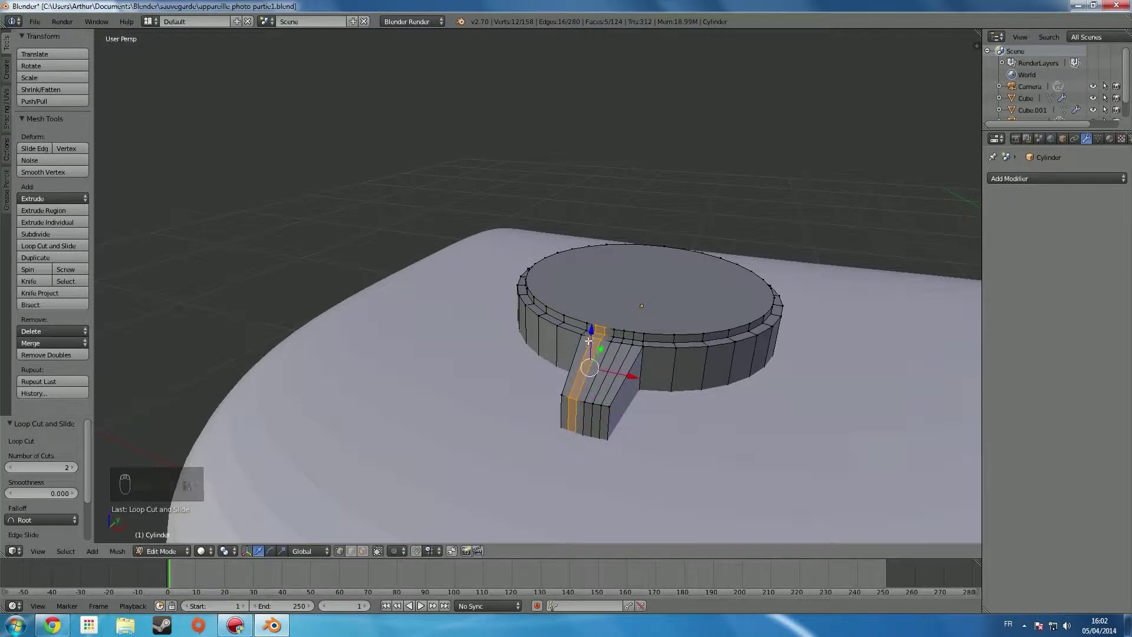
pyautogui.rightClick(590, 344)
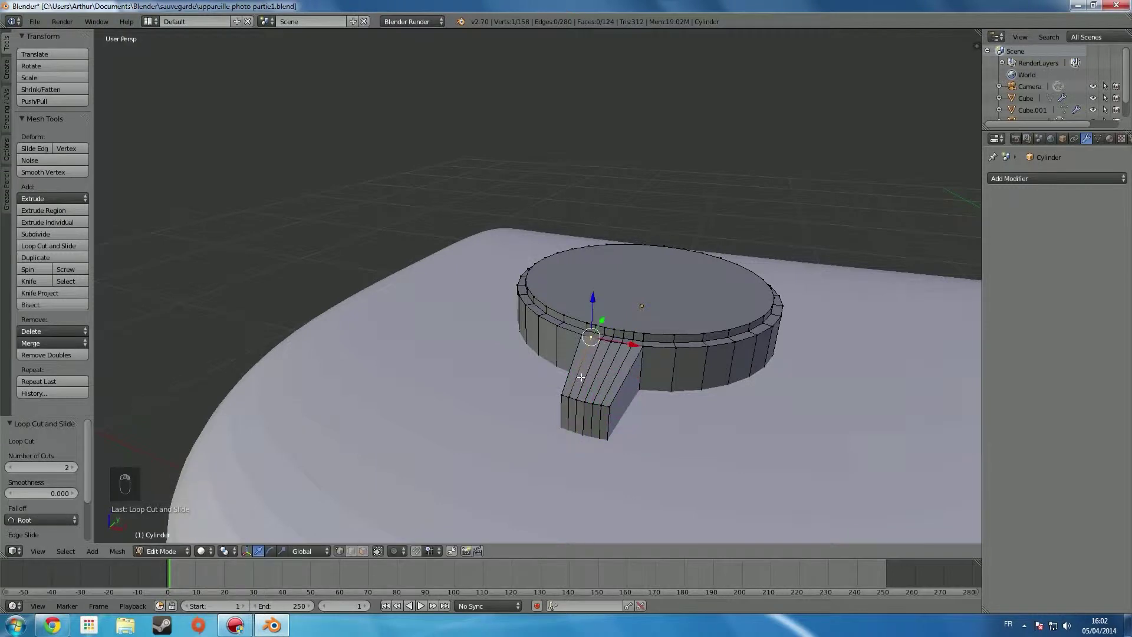
# - Add two crosswise loop cuts around the lever, one slid near its tip and one slid near its base
pyautogui.hotkey('ctrl', 'r')
pyautogui.click(611, 375)
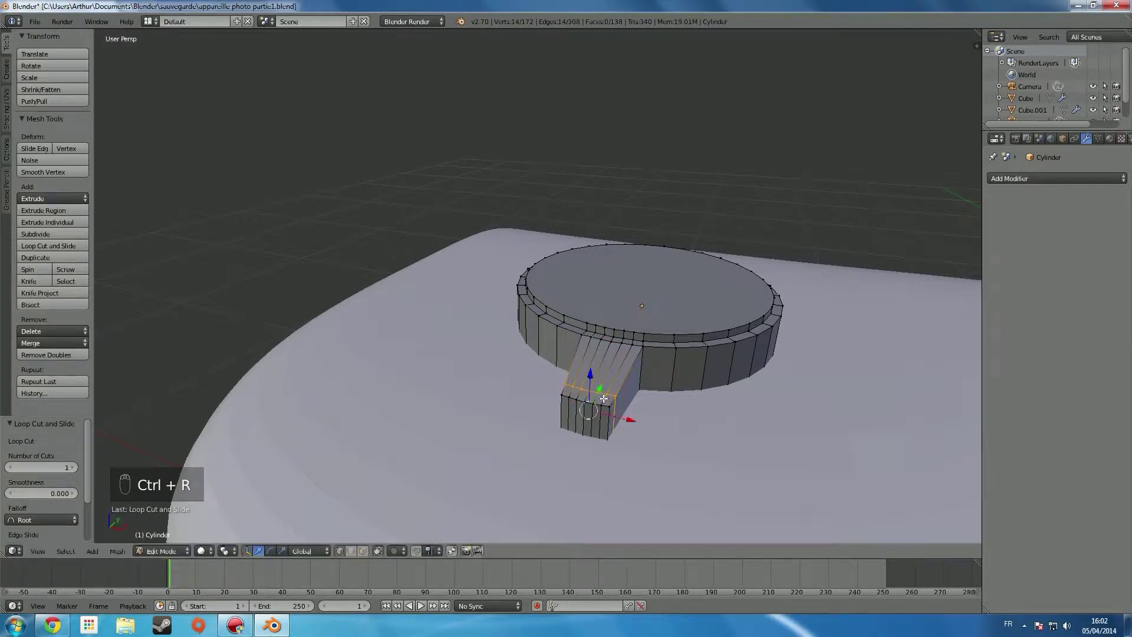
pyautogui.click(604, 399)
pyautogui.hotkey('ctrl', 'r')
pyautogui.click(627, 361)
pyautogui.click(653, 350)
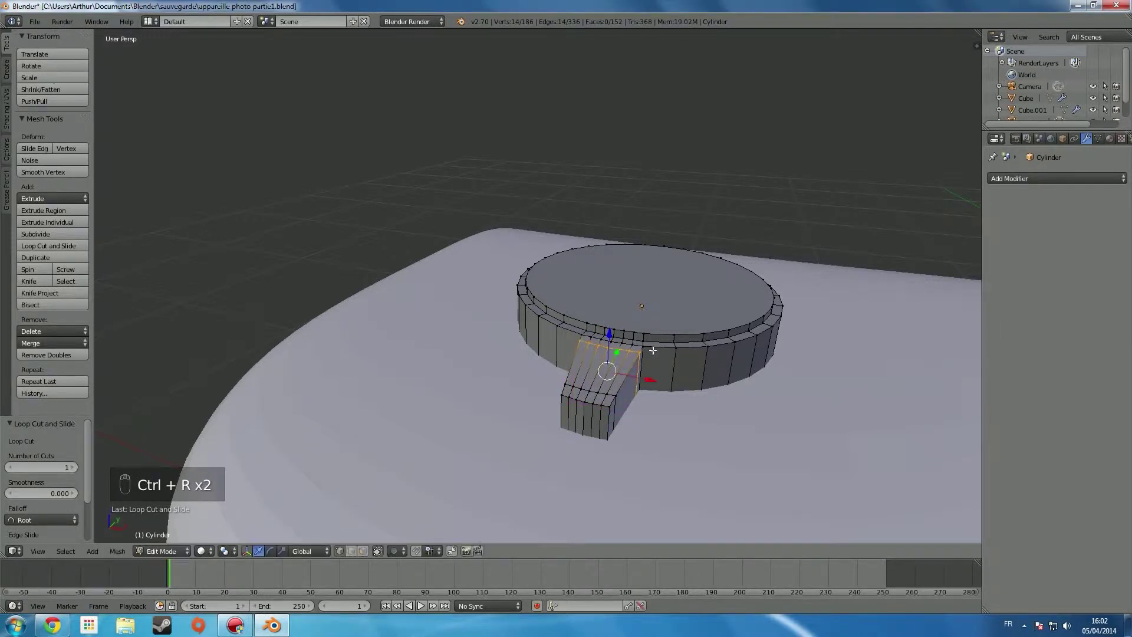
# - Select the six end vertices of three alternating lengthwise edges on the lever's top and move them -0.004 along Z to form grooves
pyautogui.rightClick(590, 346)
pyautogui.rightClick(573, 386)
pyautogui.rightClick(591, 389)
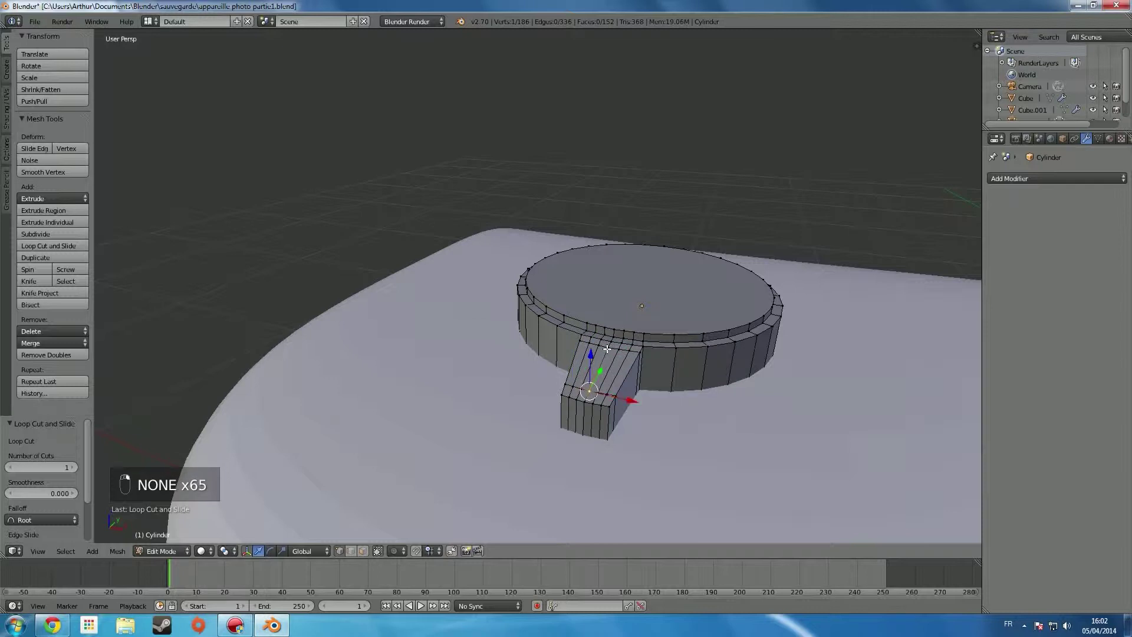
pyautogui.keyDown('shift'); pyautogui.rightClick(603, 349); pyautogui.keyUp('shift')
pyautogui.keyDown('shift'); pyautogui.rightClick(590, 344); pyautogui.keyUp('shift')
pyautogui.keyDown('shift'); pyautogui.rightClick(571, 385); pyautogui.keyUp('shift')
pyautogui.keyDown('shift'); pyautogui.rightClick(606, 393); pyautogui.keyUp('shift')
pyautogui.keyDown('shift'); pyautogui.rightClick(629, 351); pyautogui.keyUp('shift')
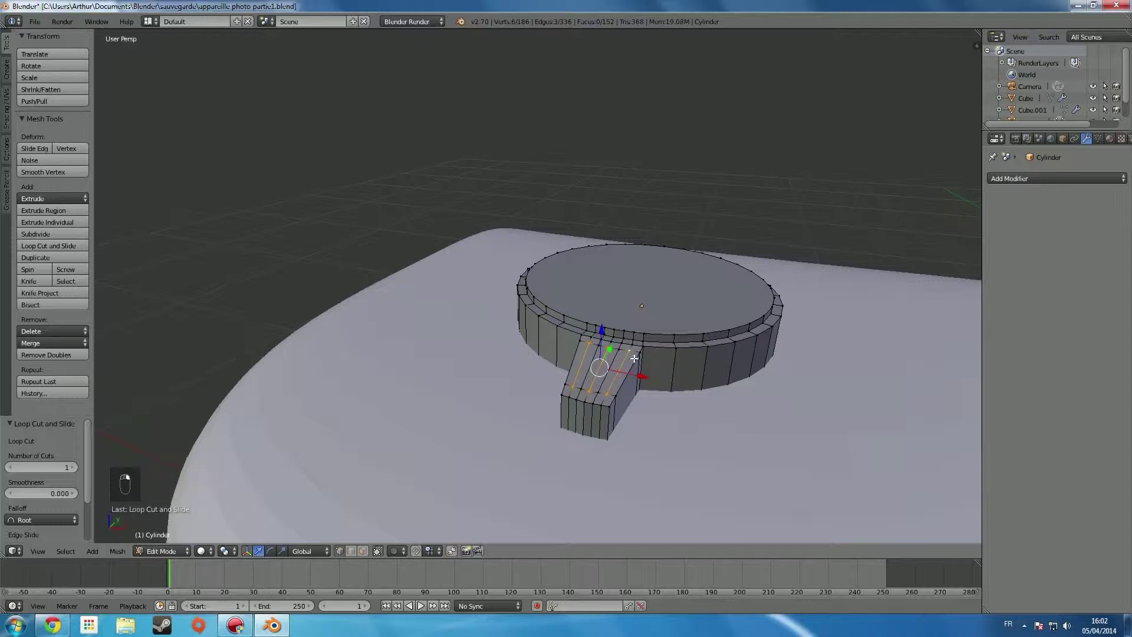
pyautogui.press('KP_1')
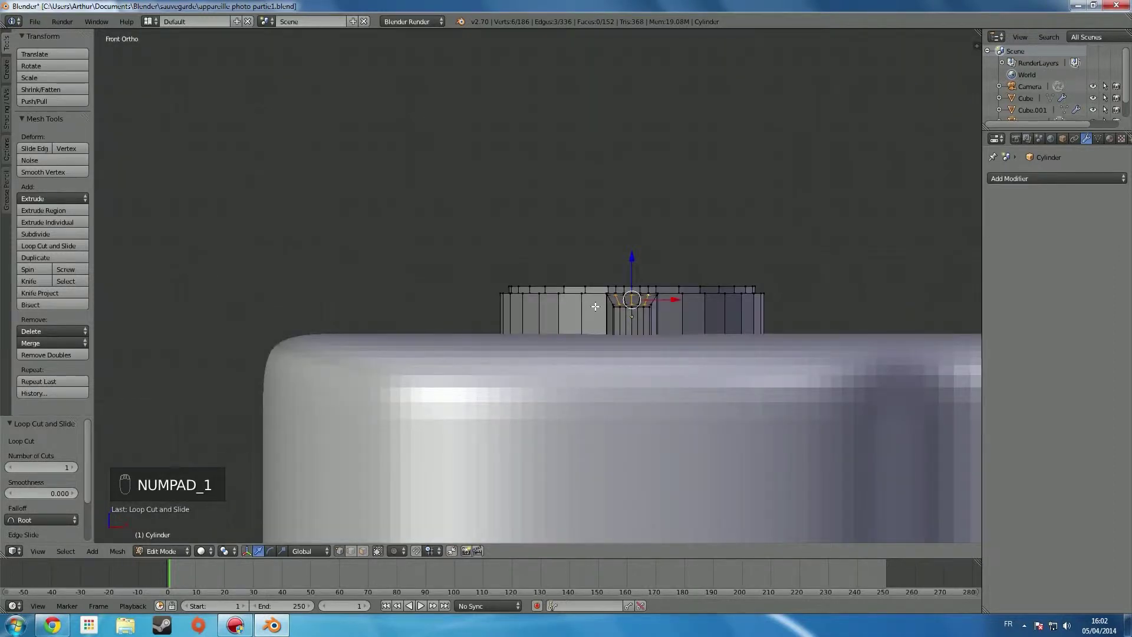
pyautogui.press('g')
pyautogui.press('z')
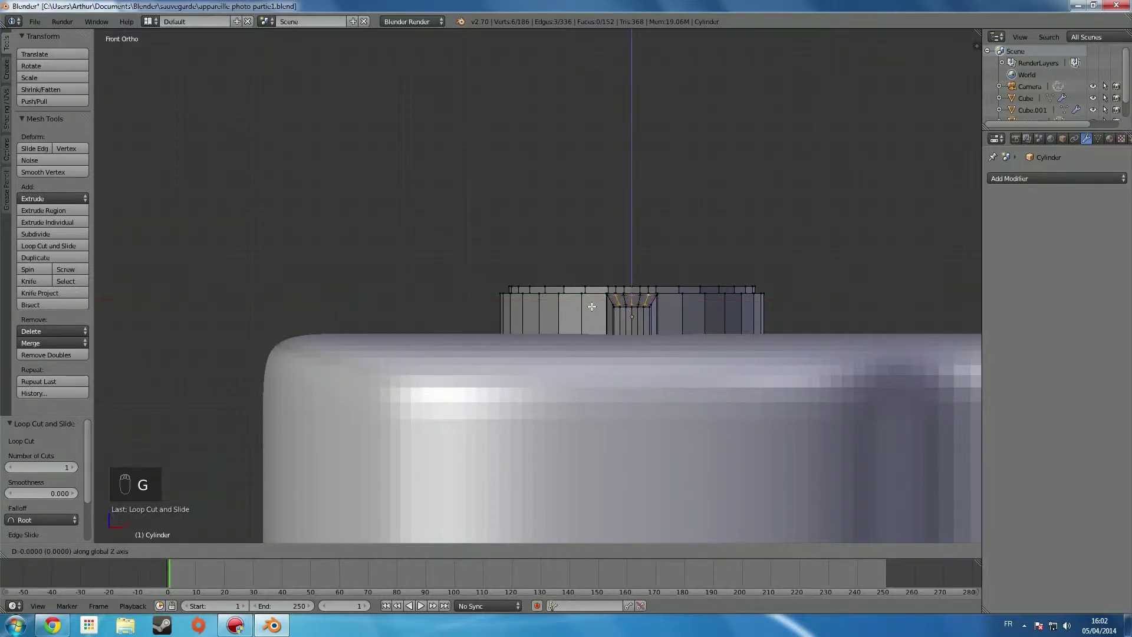
pyautogui.click(591, 310)
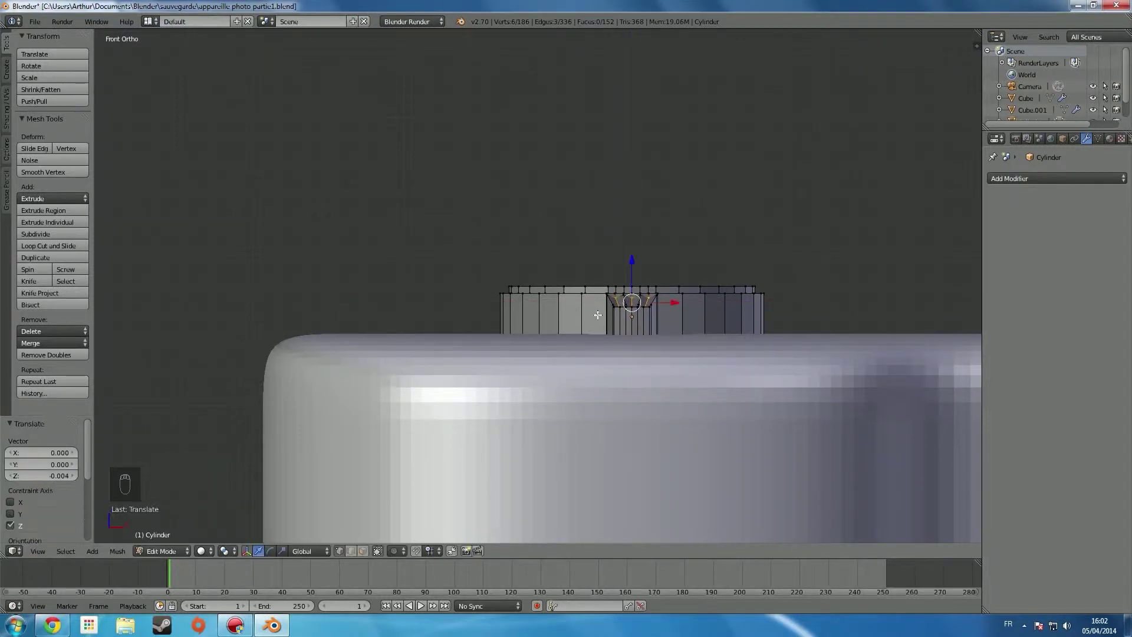
# - Add a Subdivision Surface modifier to the button with View and Render subdivisions set to 3
pyautogui.press('Tab')
pyautogui.moveTo(721, 301); pyautogui.dragTo(705, 339, button='middle')
pyautogui.click(1031, 179)
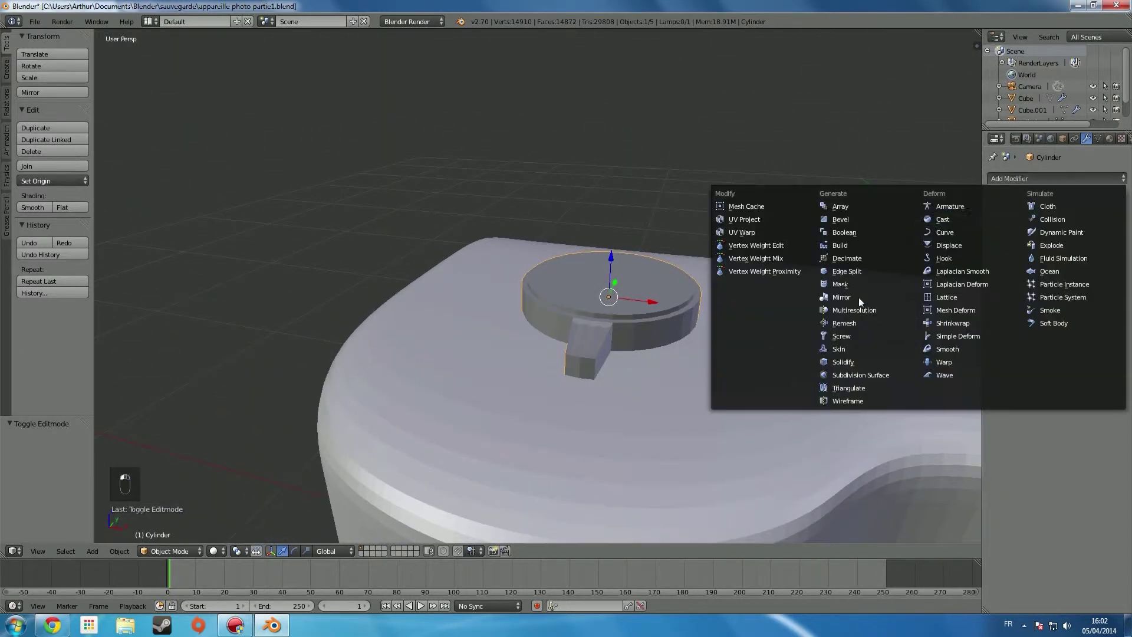
pyautogui.click(836, 373)
pyautogui.moveTo(834, 374); pyautogui.dragTo(715, 309, button='middle')
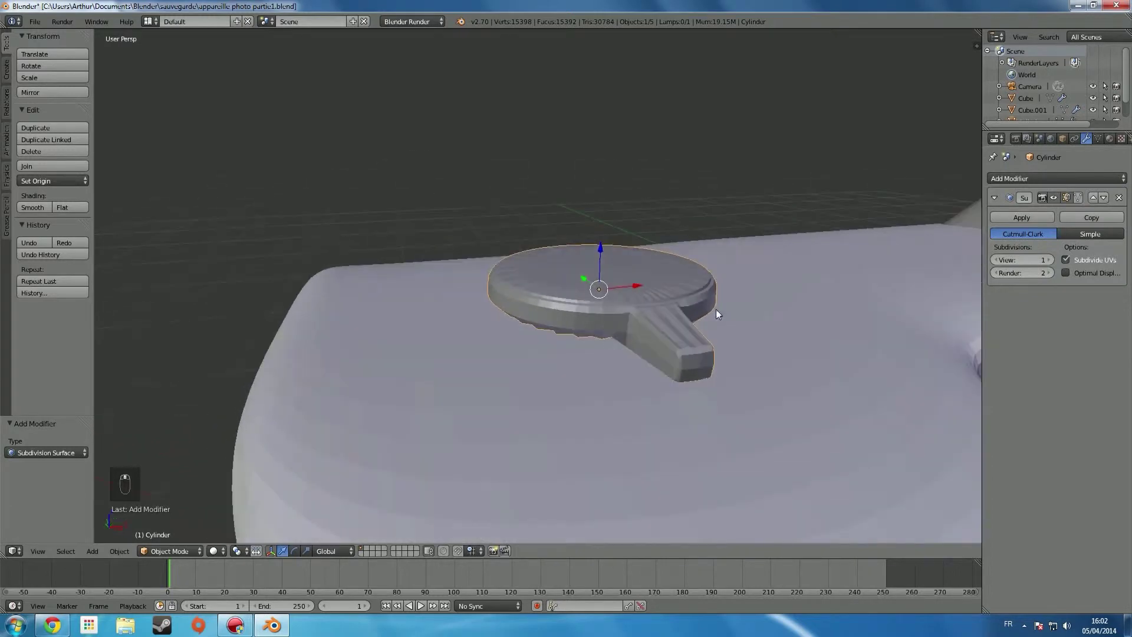
pyautogui.click(1049, 260)
pyautogui.click(1049, 260)
pyautogui.click(1049, 272)
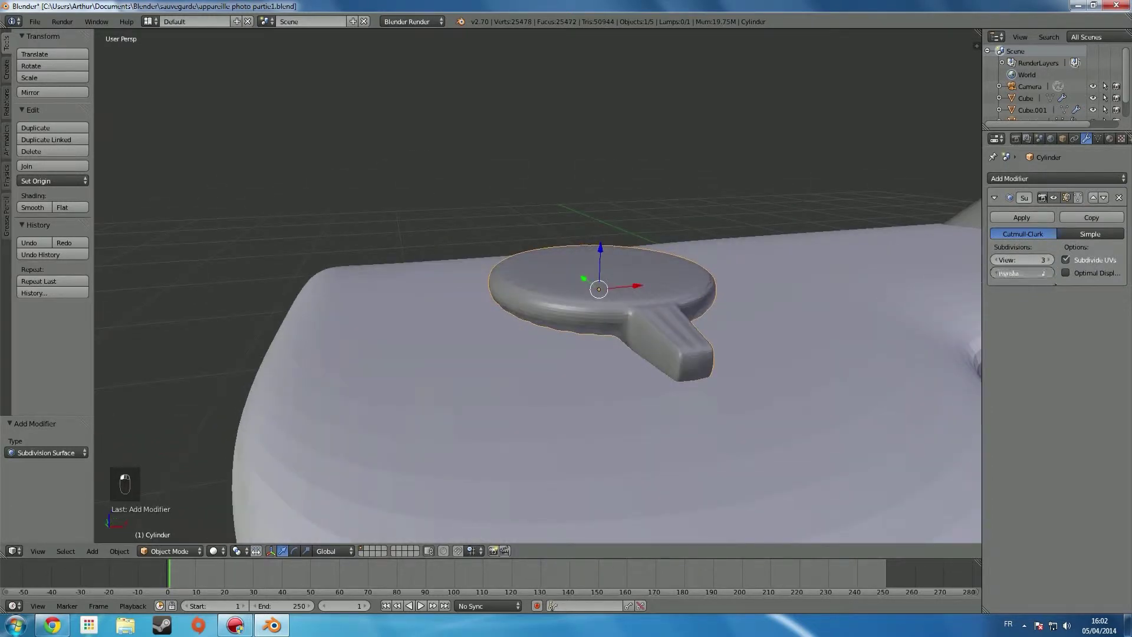
# - Add two horizontal loop cuts around the button's side, one slid to its bottom edge and one near its upper edge
pyautogui.moveTo(542, 372); pyautogui.dragTo(533, 342, button='middle')
pyautogui.press('Tab')
pyautogui.press('KP_1')
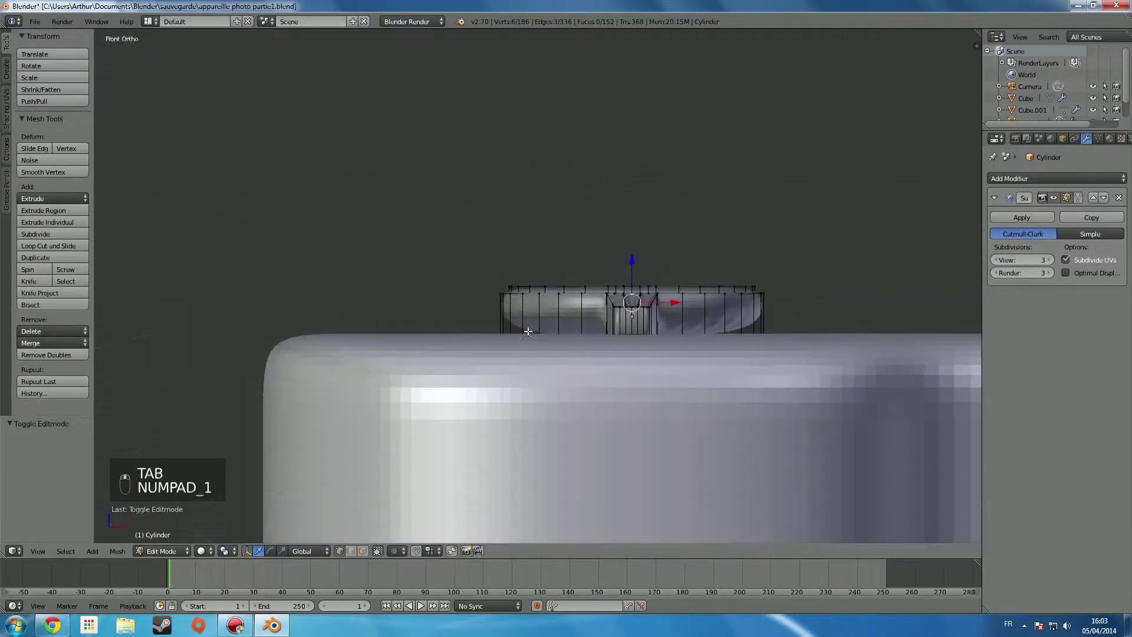
pyautogui.hotkey('ctrl', 'r')
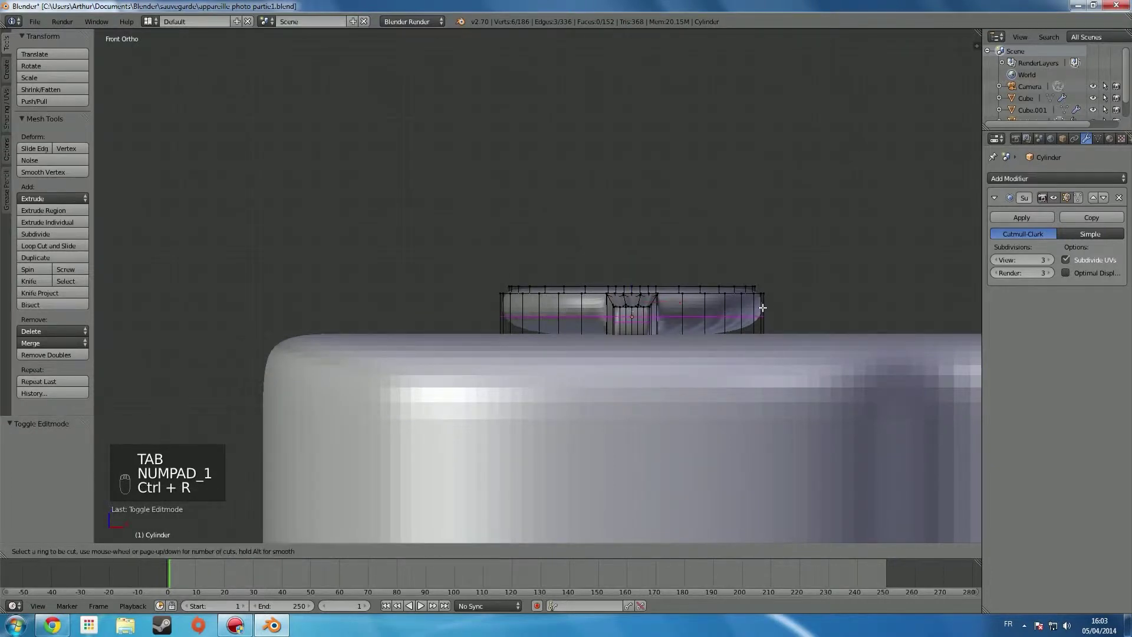
pyautogui.click(759, 309)
pyautogui.click(769, 381)
pyautogui.hotkey('ctrl', 'r')
pyautogui.click(761, 319)
pyautogui.click(763, 309)
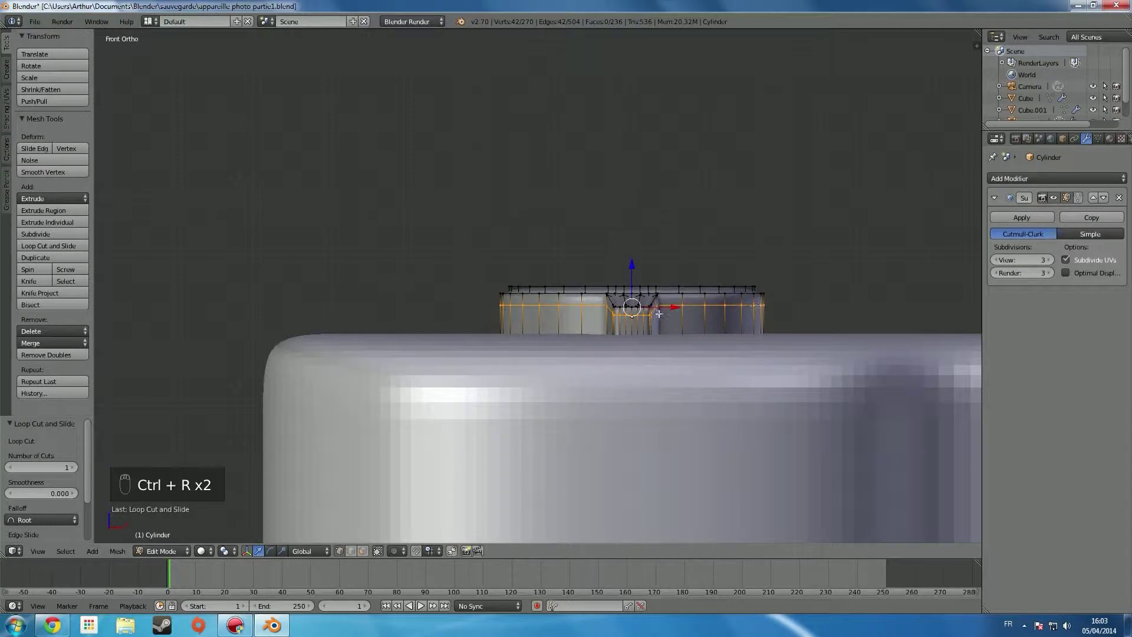
# - Add a loop cut around the narrow rim between the button's side and its top face
pyautogui.hotkey('ctrl', 'r')
pyautogui.click(701, 288)
pyautogui.click(701, 288)
pyautogui.moveTo(666, 279); pyautogui.dragTo(629, 338, button='middle')
pyautogui.scroll(2, 647, 327)
pyautogui.scroll(-2, 647, 326)
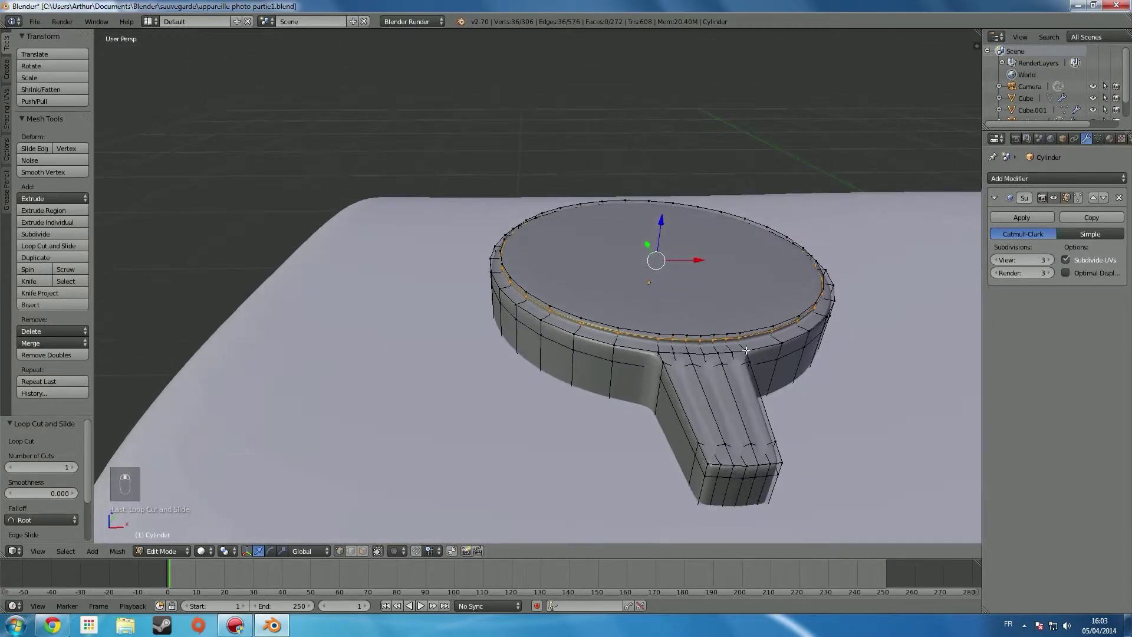
# - Add a crosswise loop cut near the middle of the button's lever and leave edit mode
pyautogui.hotkey('ctrl', 'r')
pyautogui.click(704, 398)
pyautogui.click(707, 403)
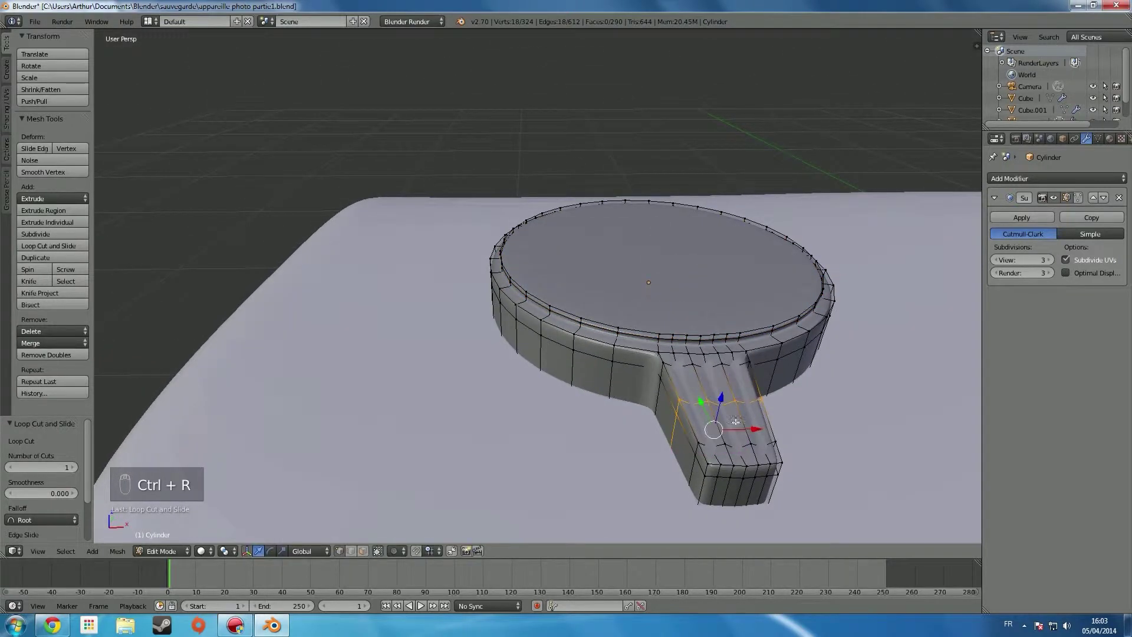
pyautogui.moveTo(721, 448); pyautogui.dragTo(621, 430, button='middle')
pyautogui.press('Tab')
pyautogui.scroll(-4, 646, 407)
pyautogui.scroll(5, 758, 393)
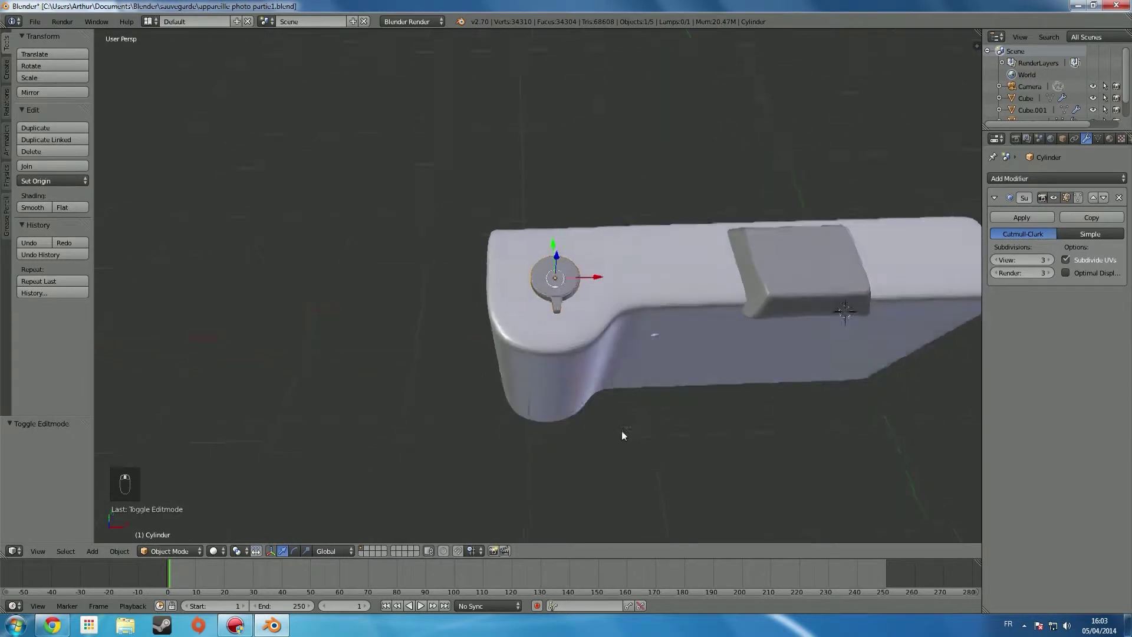
# - Scale the whole button down to about 0.834 in top view and check how it sits on the grip
pyautogui.press('KP_7')
pyautogui.press('s')
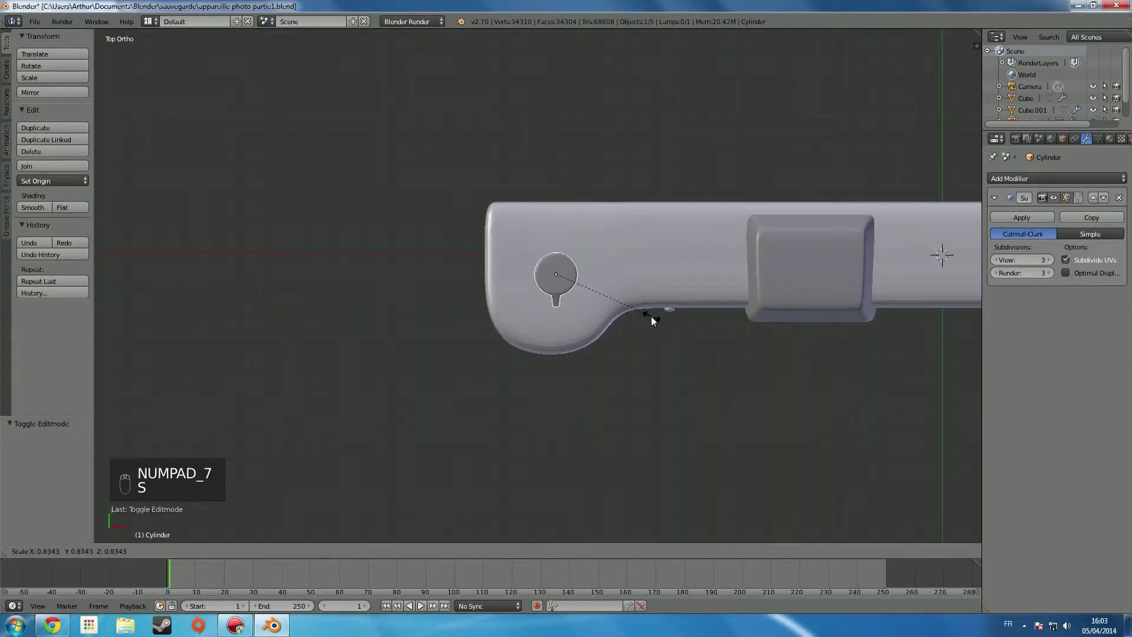
pyautogui.click(651, 316)
pyautogui.moveTo(652, 318); pyautogui.dragTo(613, 221, button='middle')
pyautogui.scroll(10, 614, 230)
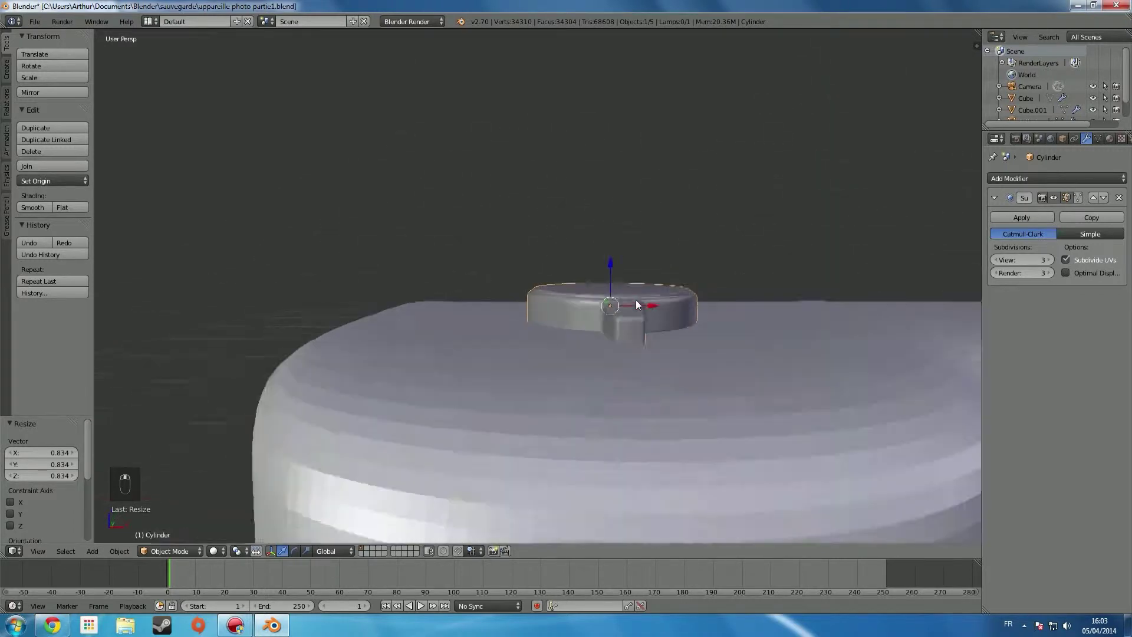
pyautogui.scroll(-4, 648, 289)
pyautogui.moveTo(643, 293); pyautogui.dragTo(707, 343, button='middle')
pyautogui.scroll(-8, 605, 315)
# - Examine the Olympus camera reference in Chrome, and return to Blender with the camera model in front view
pyautogui.click(56, 623)
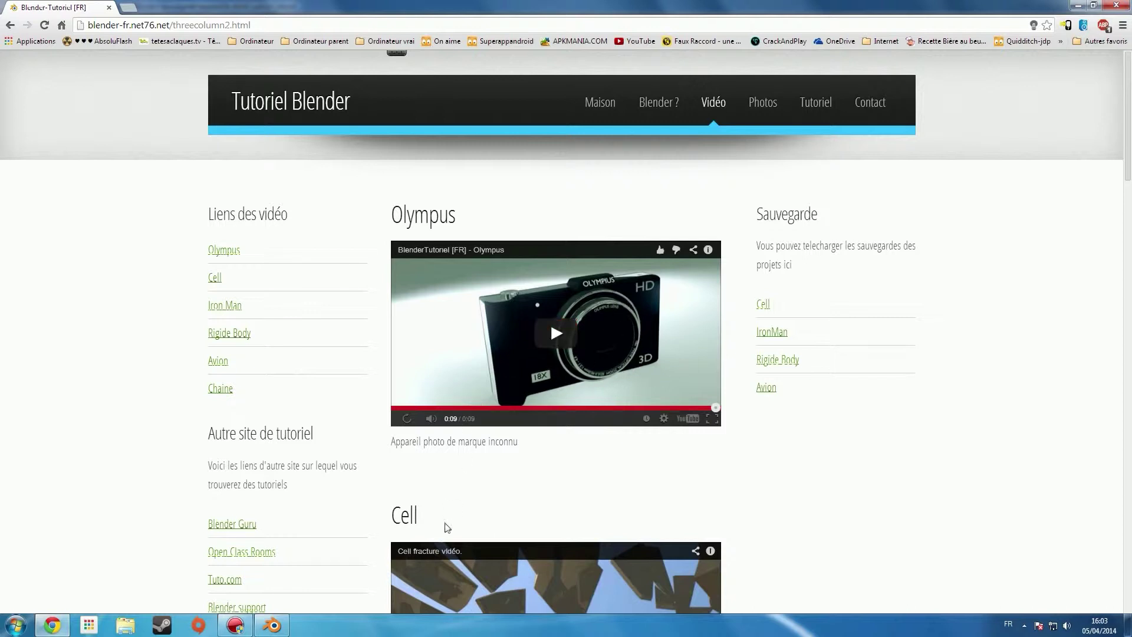
pyautogui.click(283, 629)
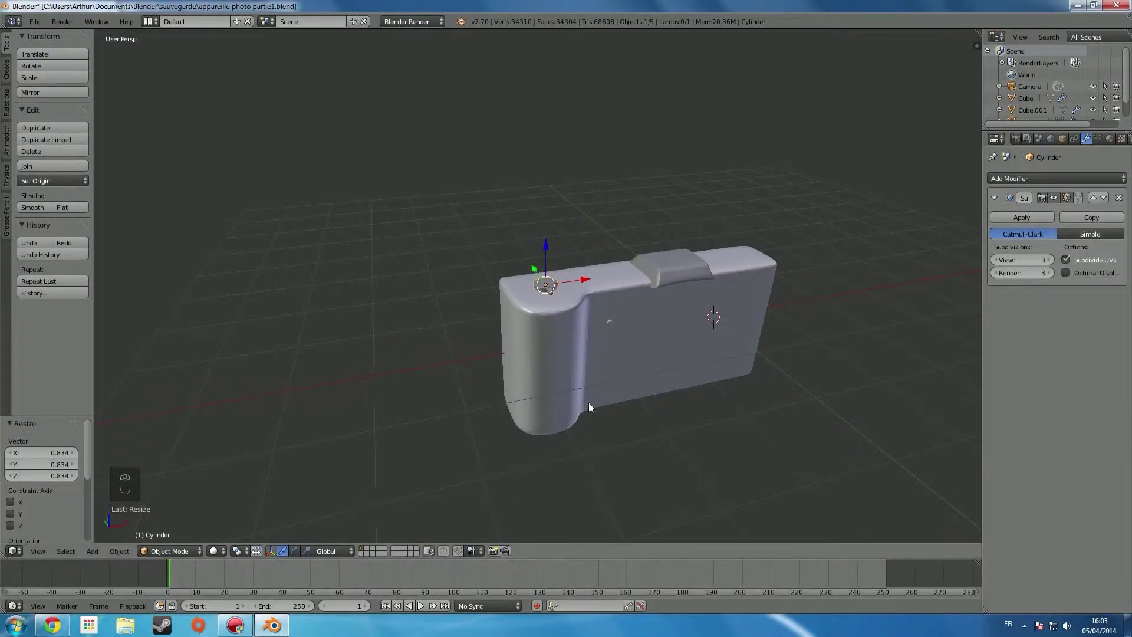
pyautogui.moveTo(589, 402); pyautogui.dragTo(571, 366, button='middle')
pyautogui.press('KP_1')
pyautogui.moveTo(696, 339); pyautogui.dragTo(731, 338, button='middle')
pyautogui.press('KP_1')
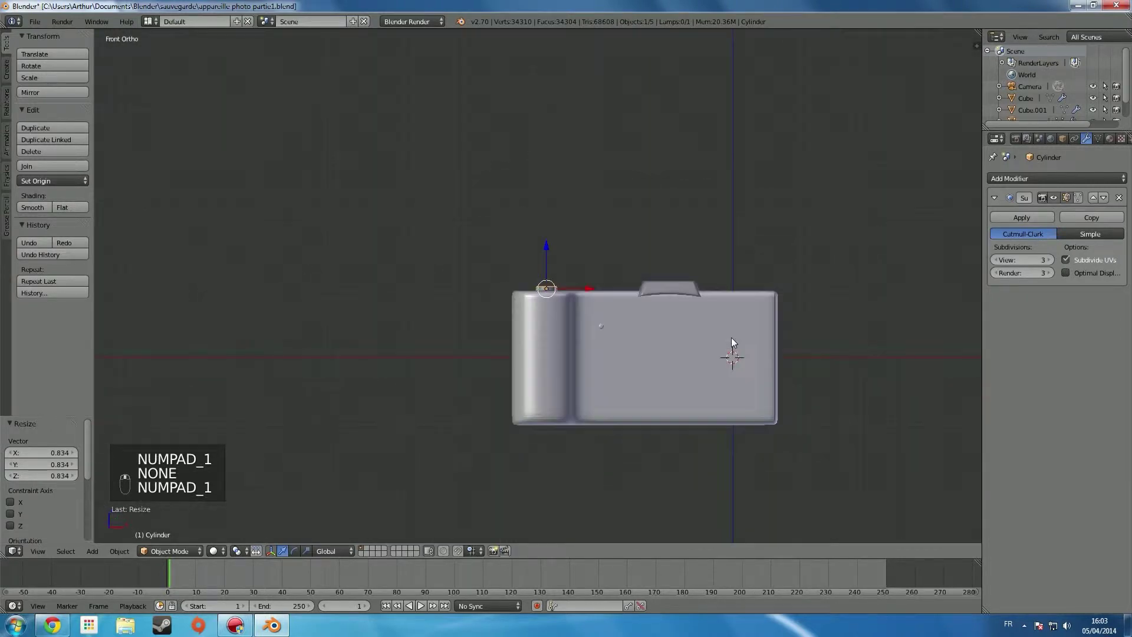
# - Add a 32-vertex cylinder for the lens and rotate it -90° in side view so its flat face points forward
pyautogui.hotkey('shift', 'a')
pyautogui.moveTo(730, 340)
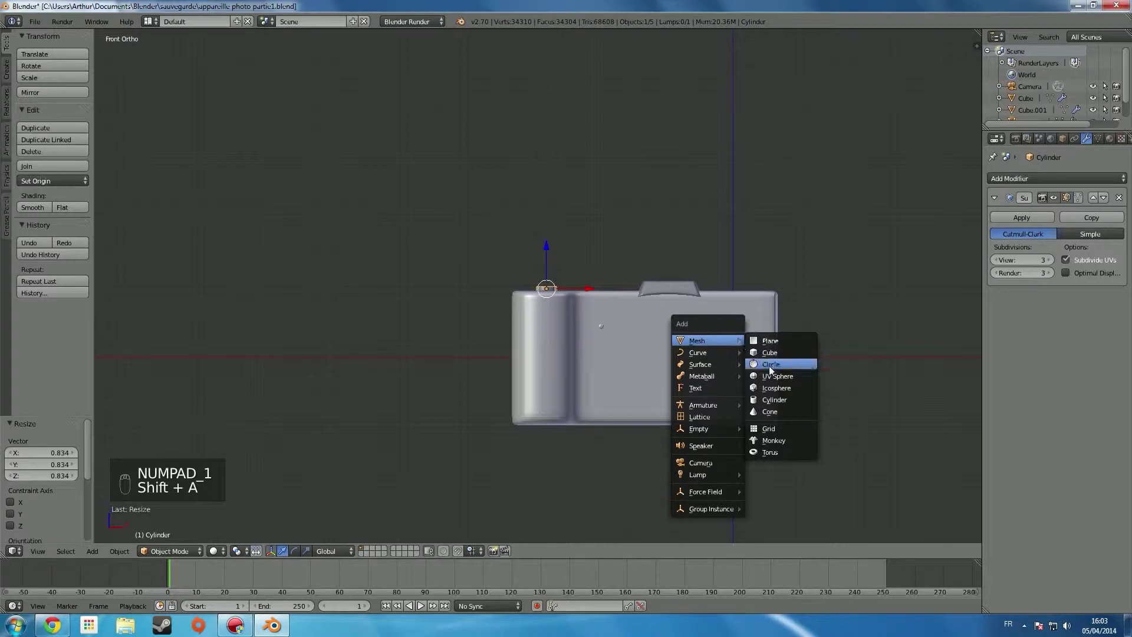
pyautogui.click(772, 400)
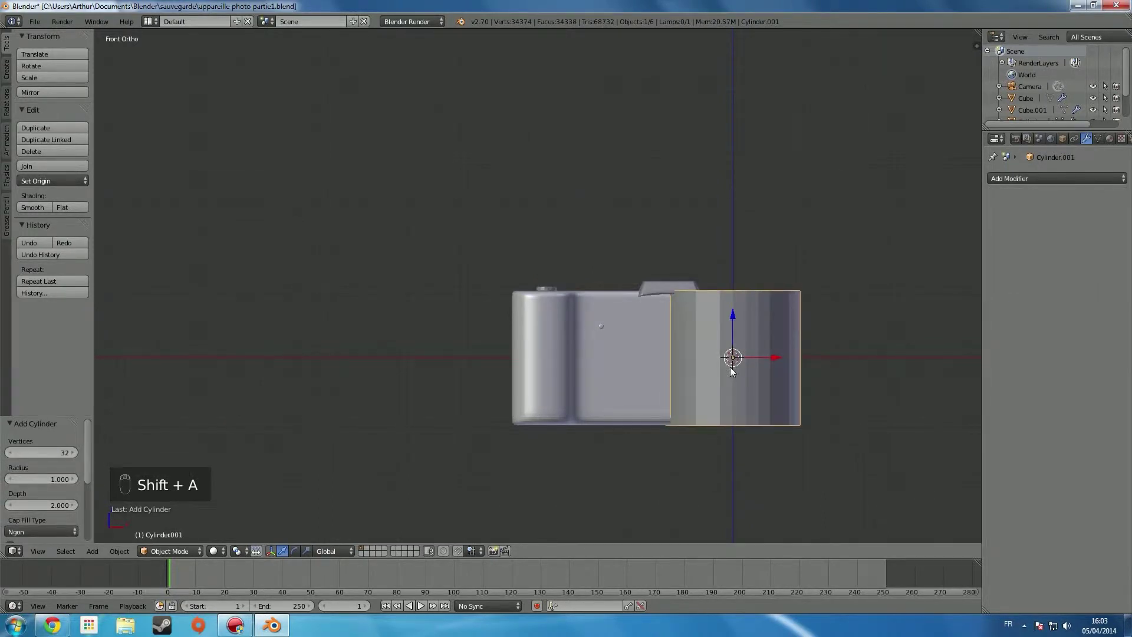
pyautogui.press('KP_3')
pyautogui.press('r')
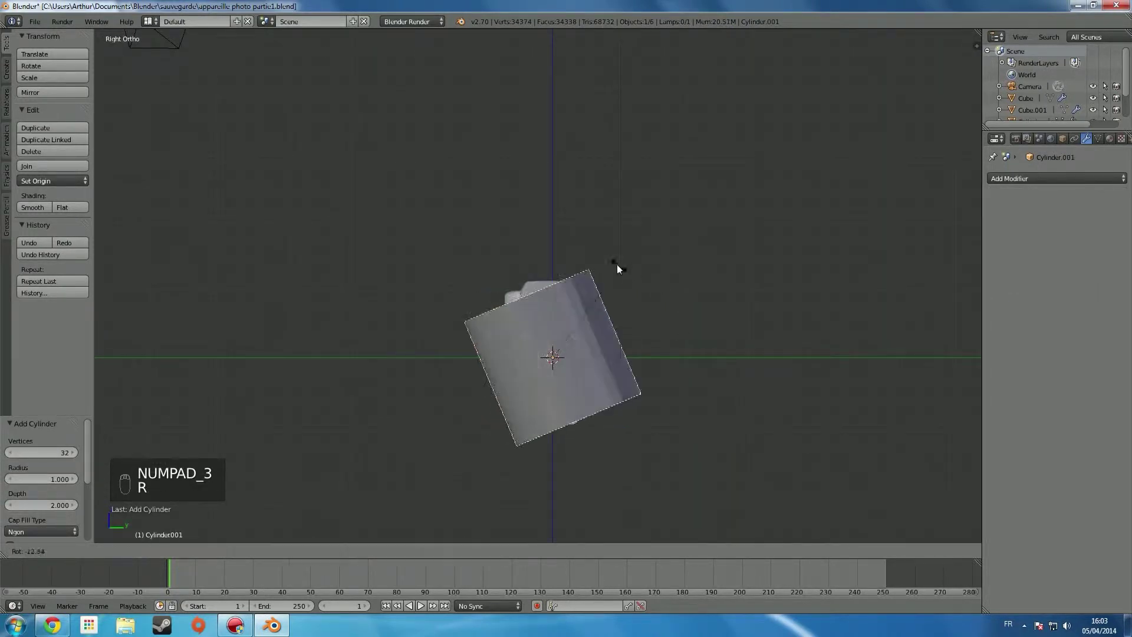
pyautogui.click(497, 264)
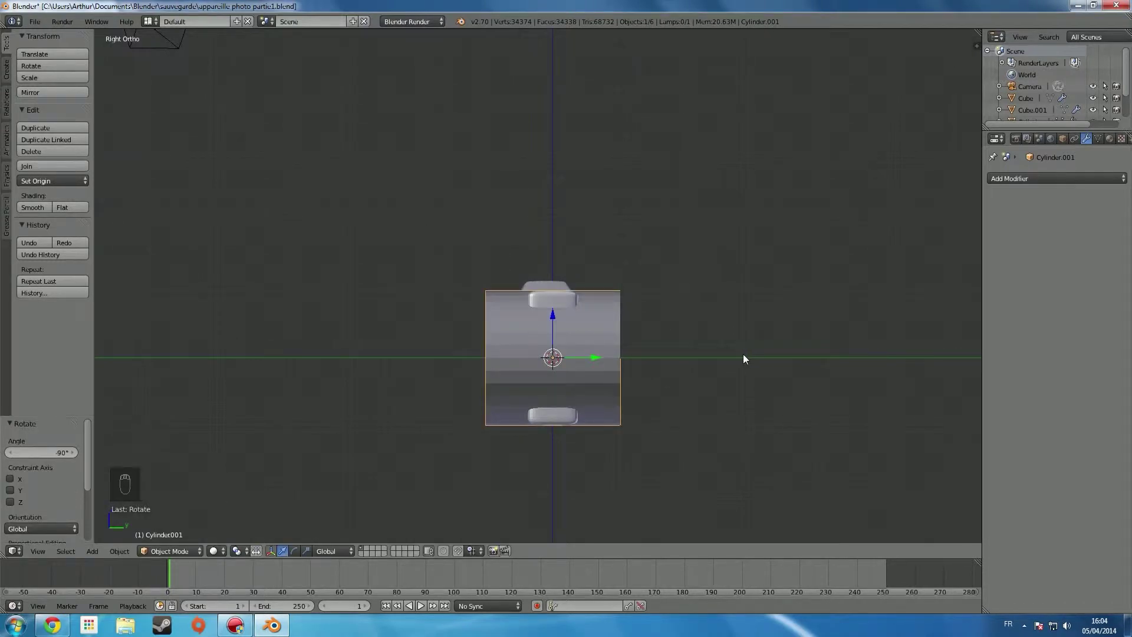
# - Flatten the lens cylinder to about 0.304 along Y and move it about -0.904 along Y, in front of the body
pyautogui.press('s')
pyautogui.press('y')
pyautogui.click(610, 357)
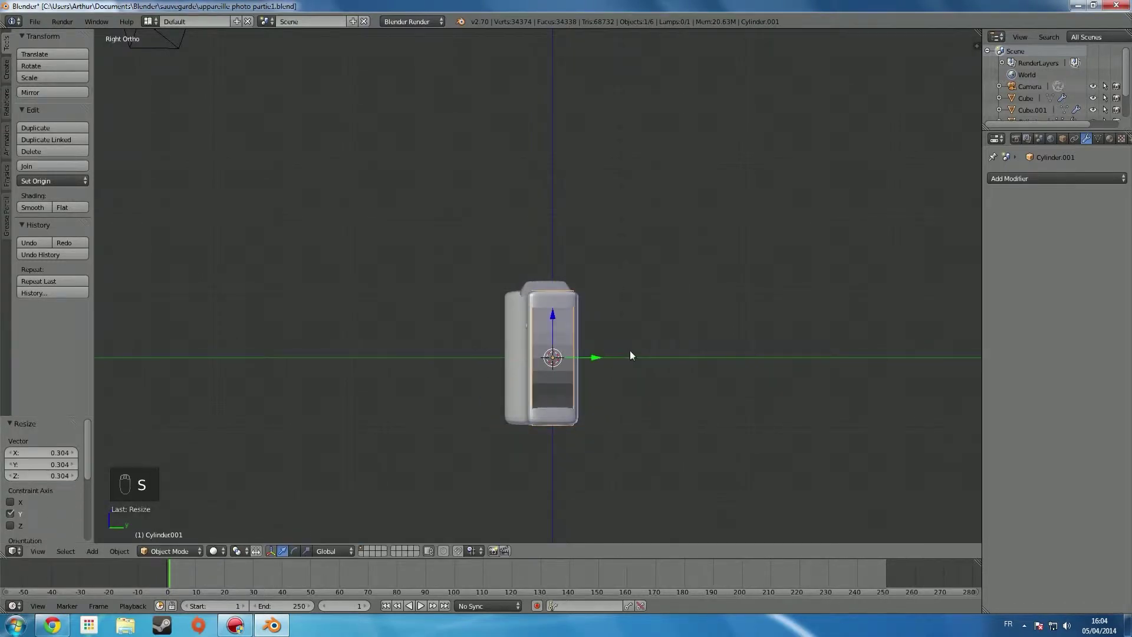
pyautogui.press('g')
pyautogui.press('y')
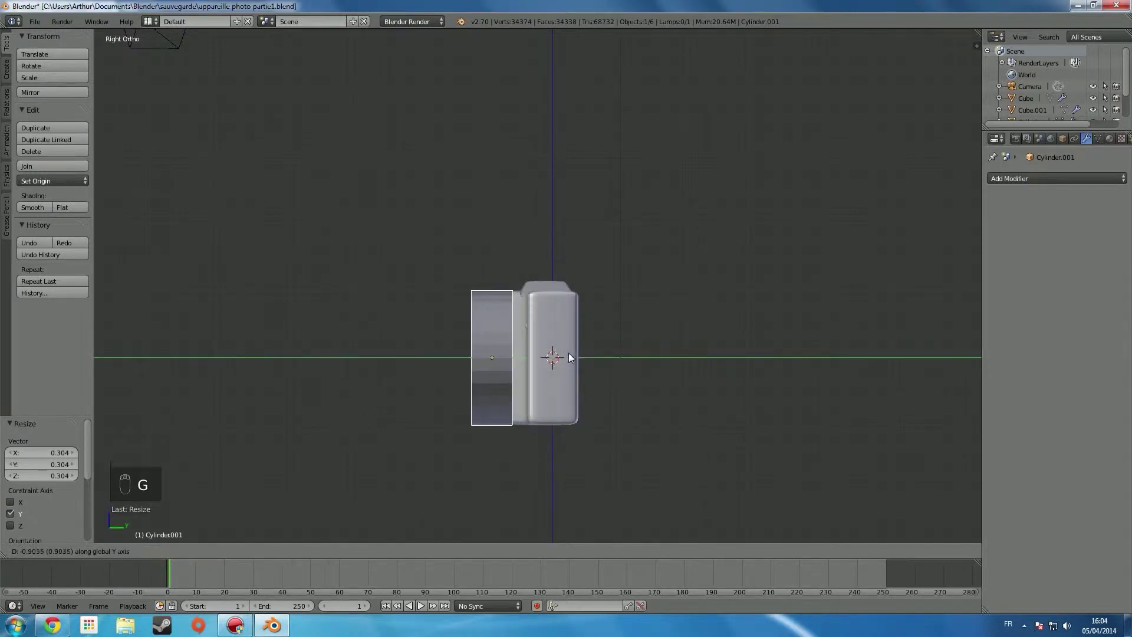
pyautogui.click(568, 353)
# - Scale the lens cylinder uniformly to about 0.762 and move it about 0.386 along Y into the body
pyautogui.press('s')
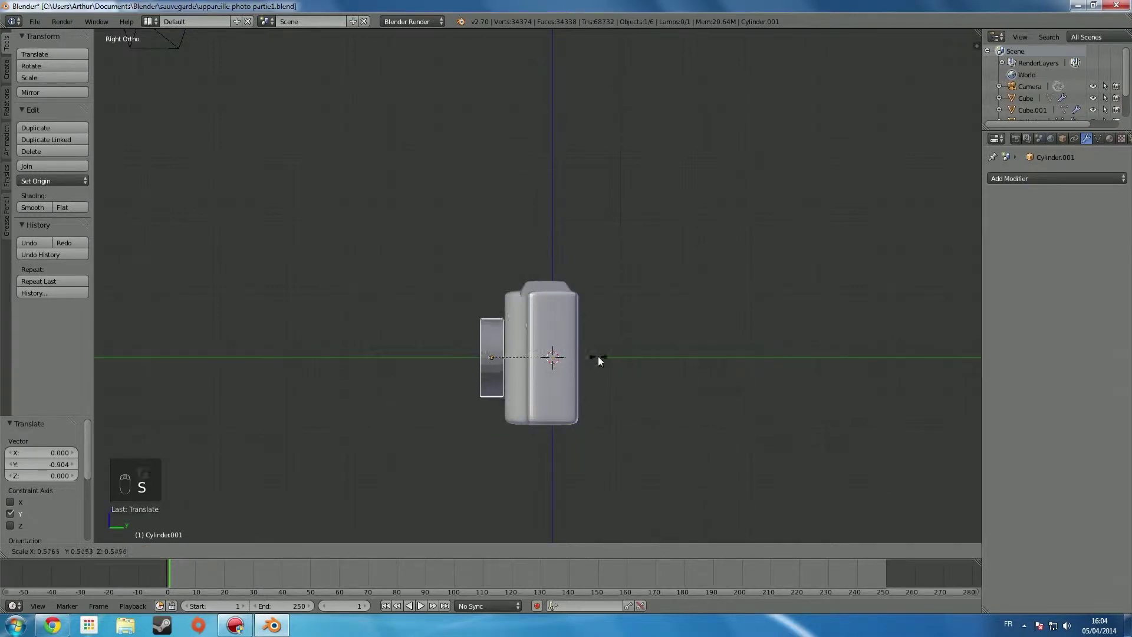
pyautogui.click(631, 359)
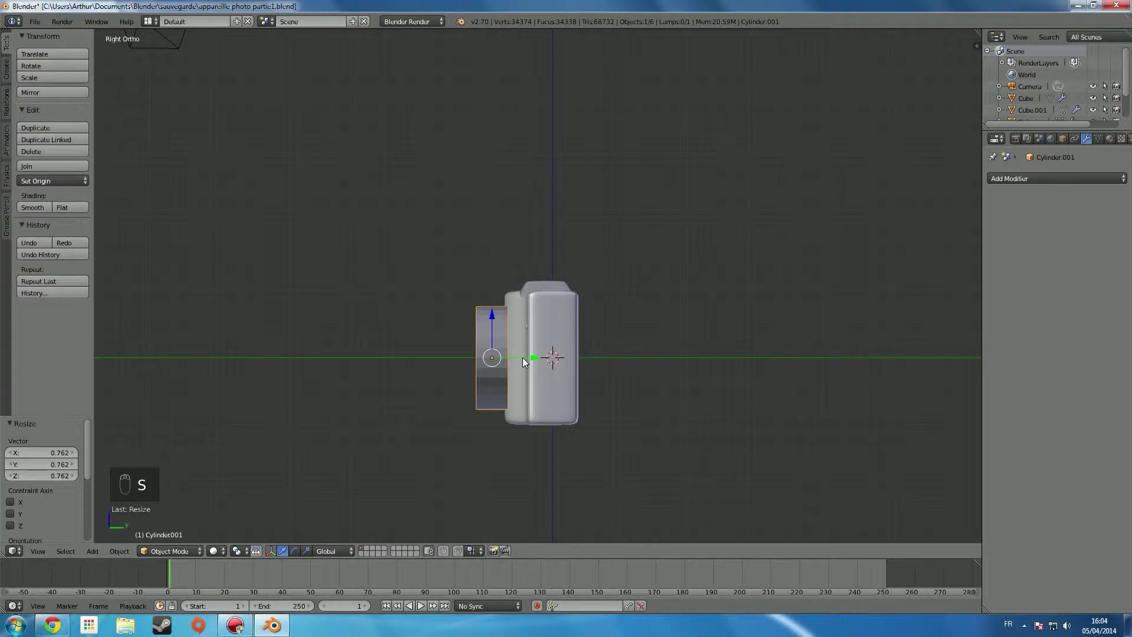
pyautogui.press('g')
pyautogui.press('y')
pyautogui.click(549, 361)
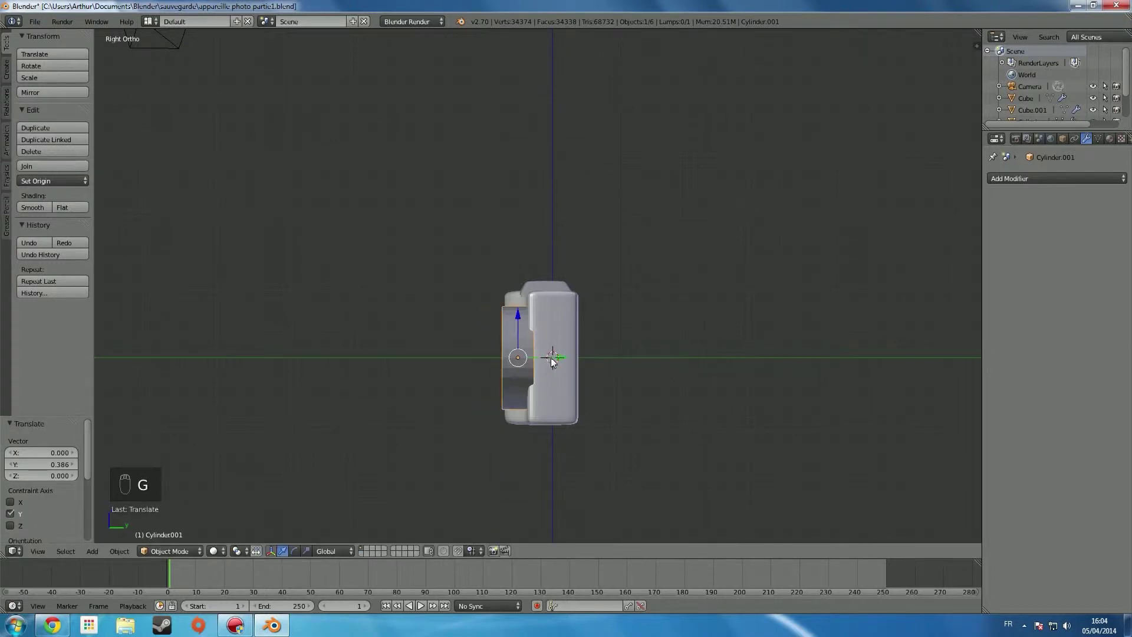
# - Move the lens cylinder about -0.921 along X to centre it under the raised block on top of the camera
pyautogui.press('KP_1')
pyautogui.press('g')
pyautogui.press('x')
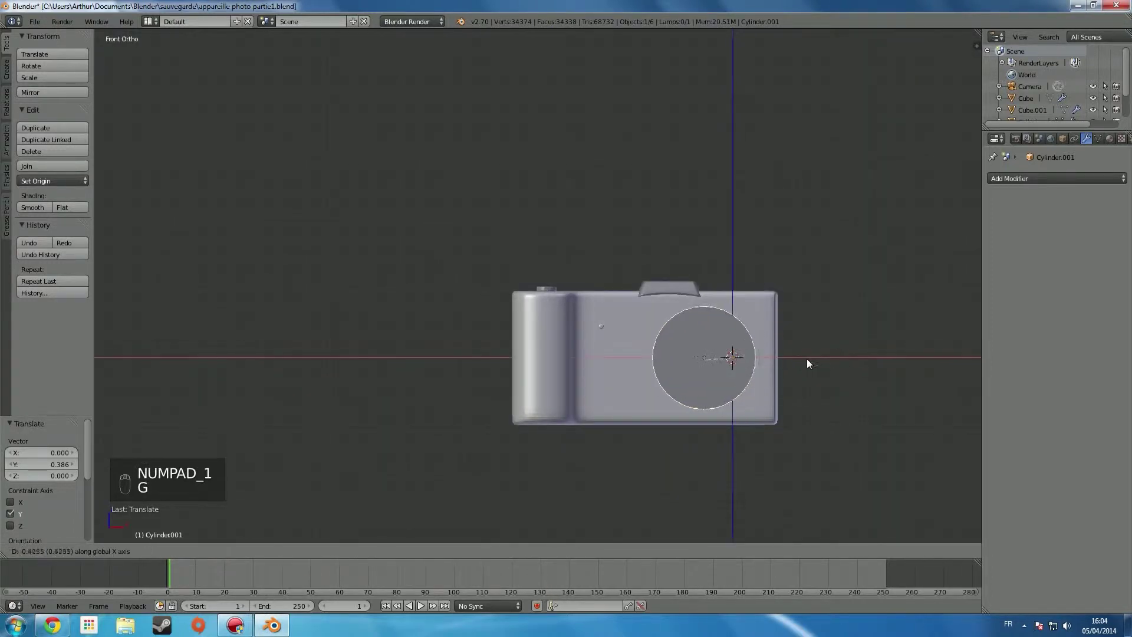
pyautogui.click(777, 355)
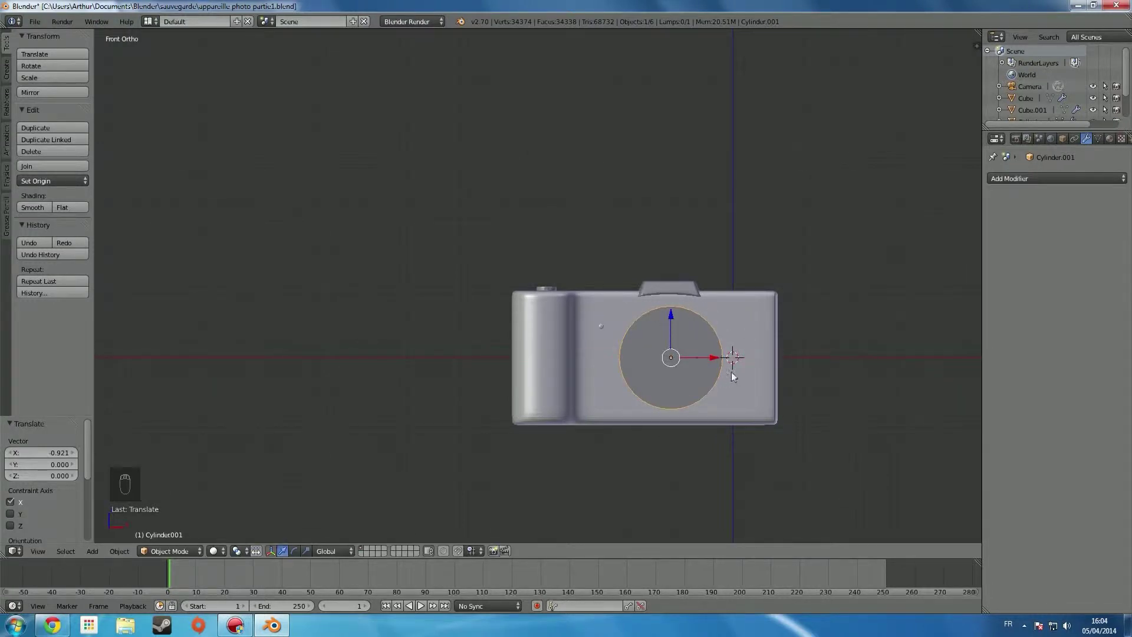
# - Scale the lens cylinder up uniformly to about 1.185 so it nearly fills the height of the camera body
pyautogui.rightClick(662, 289)
pyautogui.rightClick(662, 333)
pyautogui.rightClick(661, 295)
pyautogui.rightClick(654, 340)
pyautogui.press('s')
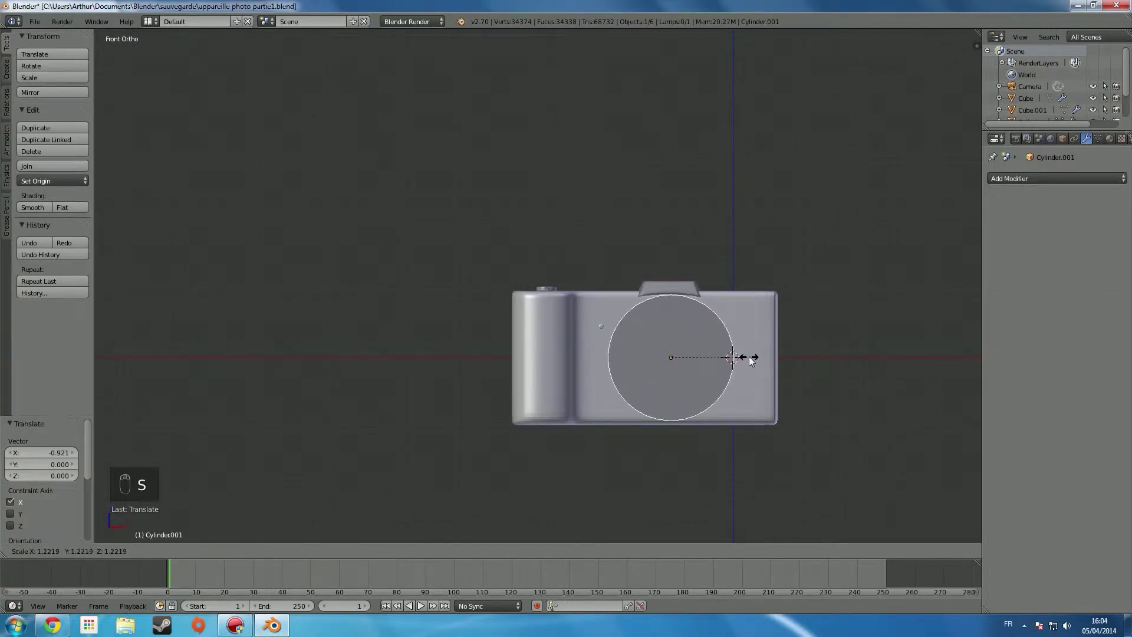
pyautogui.click(746, 359)
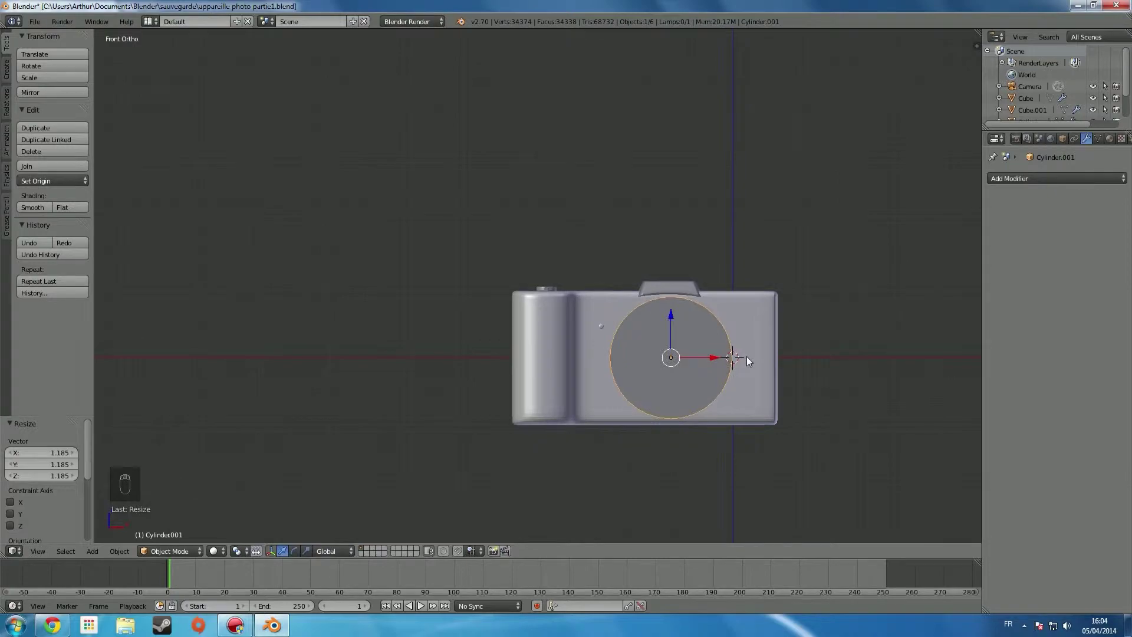
# - Check the lens position on the reference in Chrome, and back in Blender move the lens cylinder about -0.026 along X
pyautogui.click(64, 629)
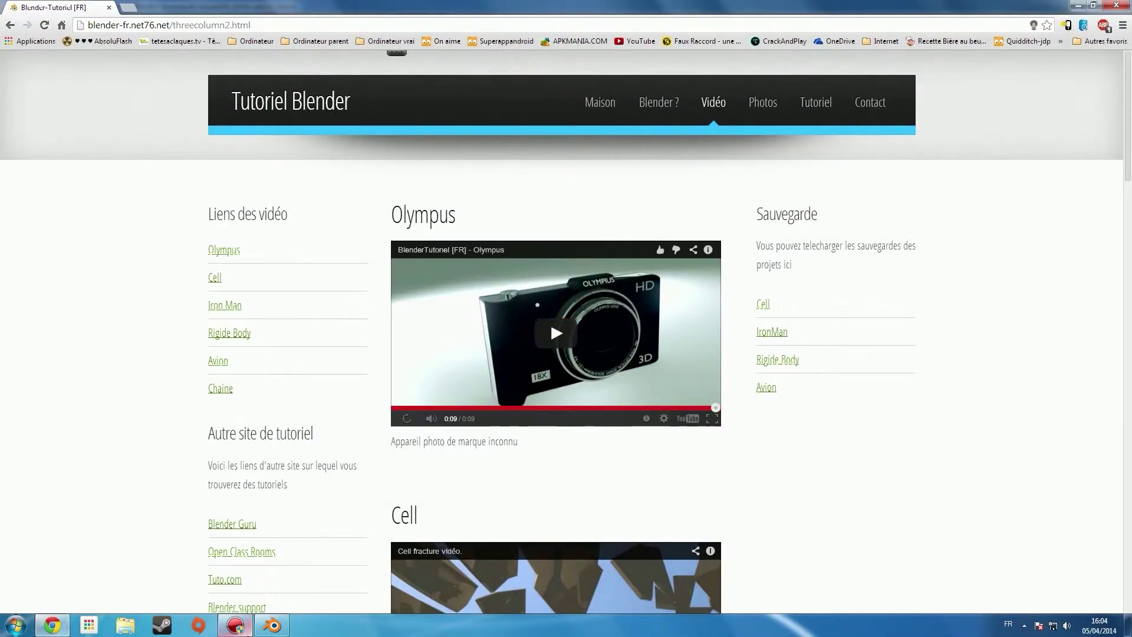
pyautogui.click(261, 629)
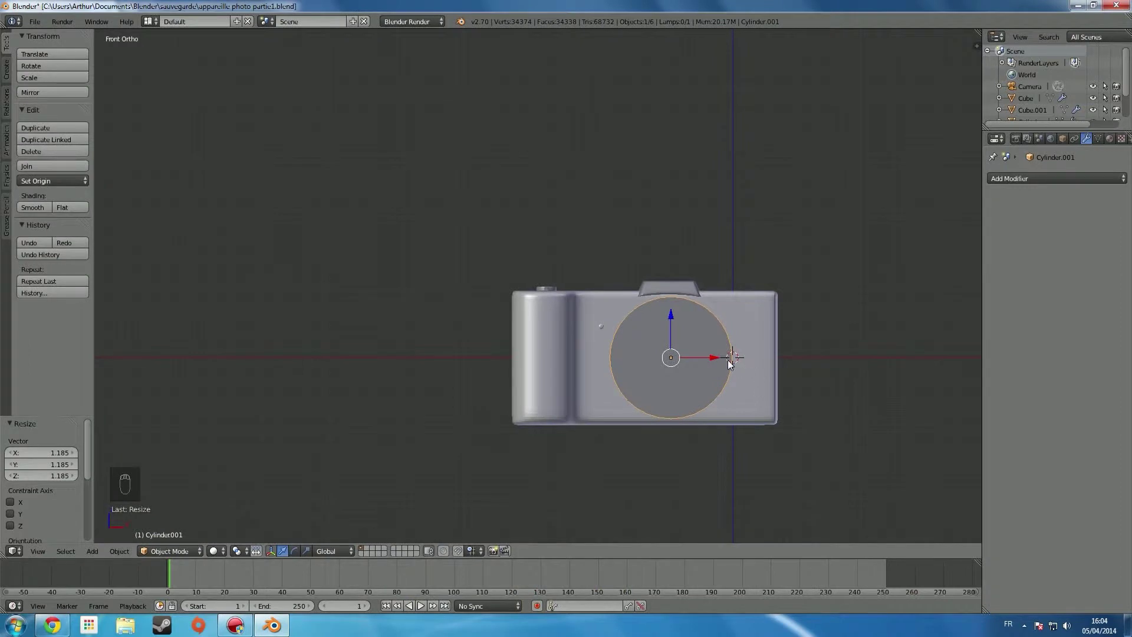
pyautogui.press('KP_5')
pyautogui.press('KP_1')
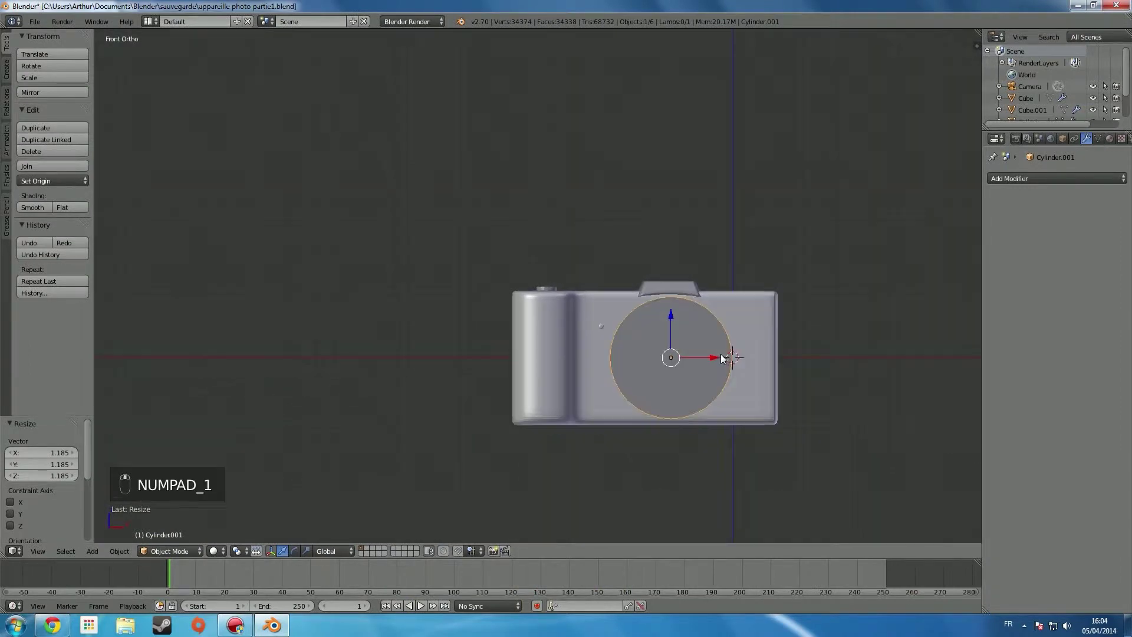
pyautogui.press('g')
pyautogui.press('x')
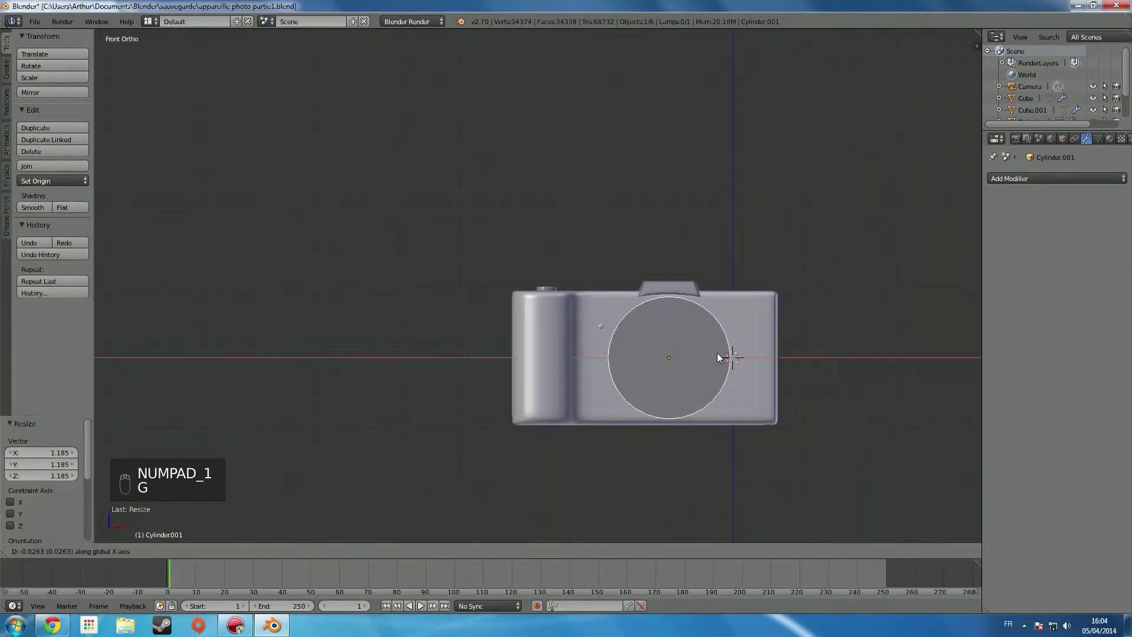
pyautogui.click(717, 353)
# - Scale the lens cylinder to about 0.490 along Y in side view to make it thinner
pyautogui.moveTo(716, 353); pyautogui.dragTo(590, 372, button='middle')
pyautogui.press('KP_1')
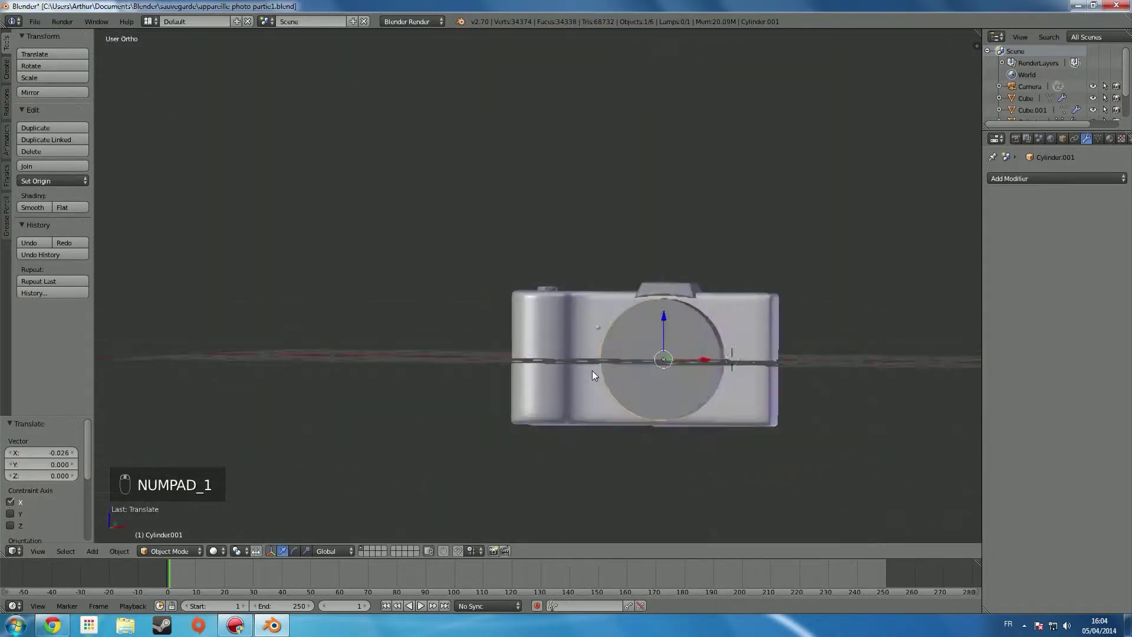
pyautogui.press('KP_3')
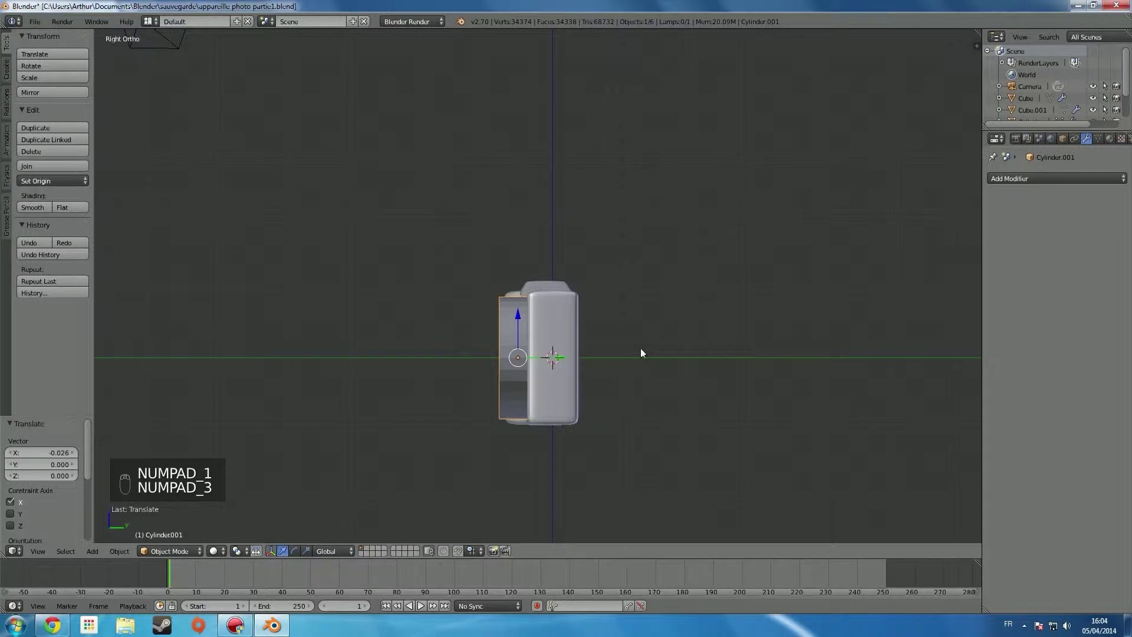
pyautogui.press('s')
pyautogui.press('y')
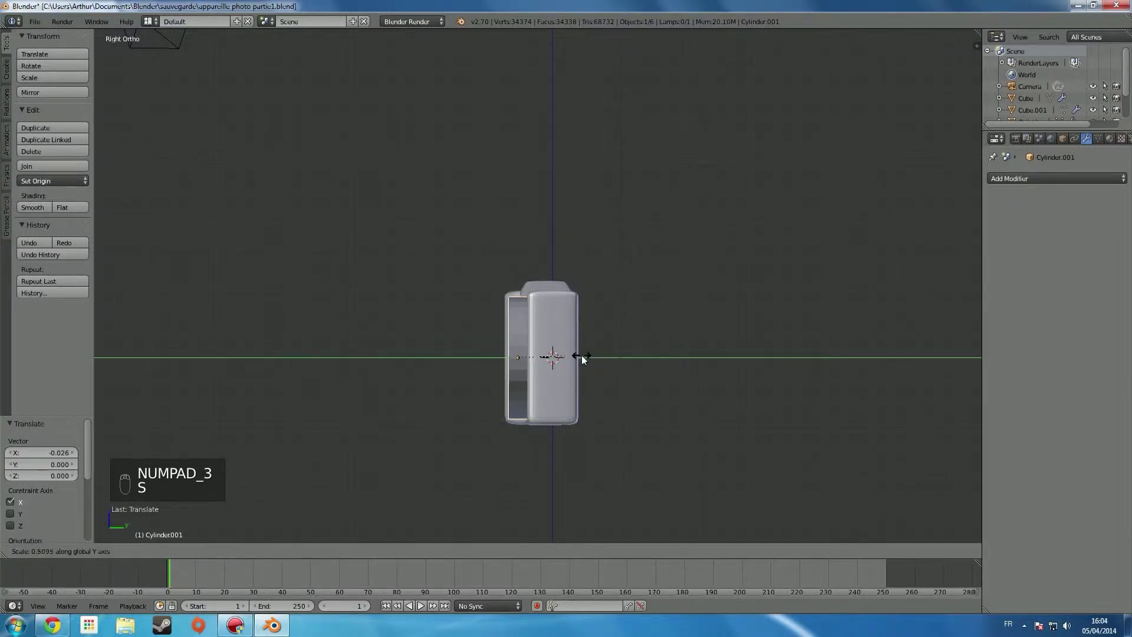
pyautogui.click(579, 356)
# - Move the lens cylinder about 0.070 along Y, deeper into the camera body
pyautogui.press('z')
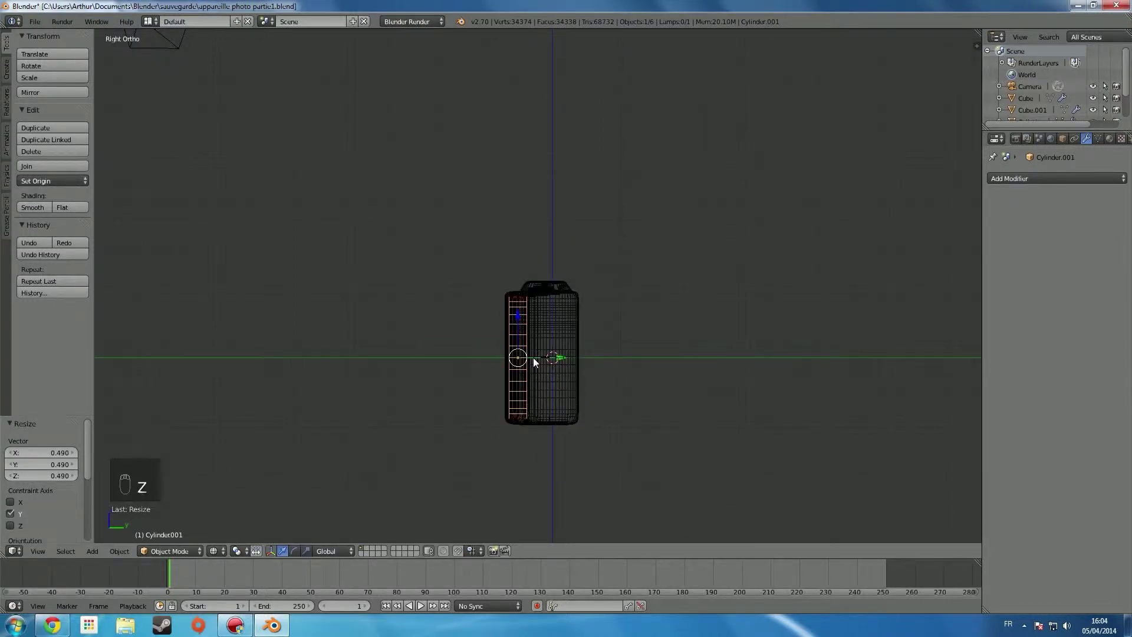
pyautogui.press('z')
pyautogui.press('g')
pyautogui.middleClick(533, 357)
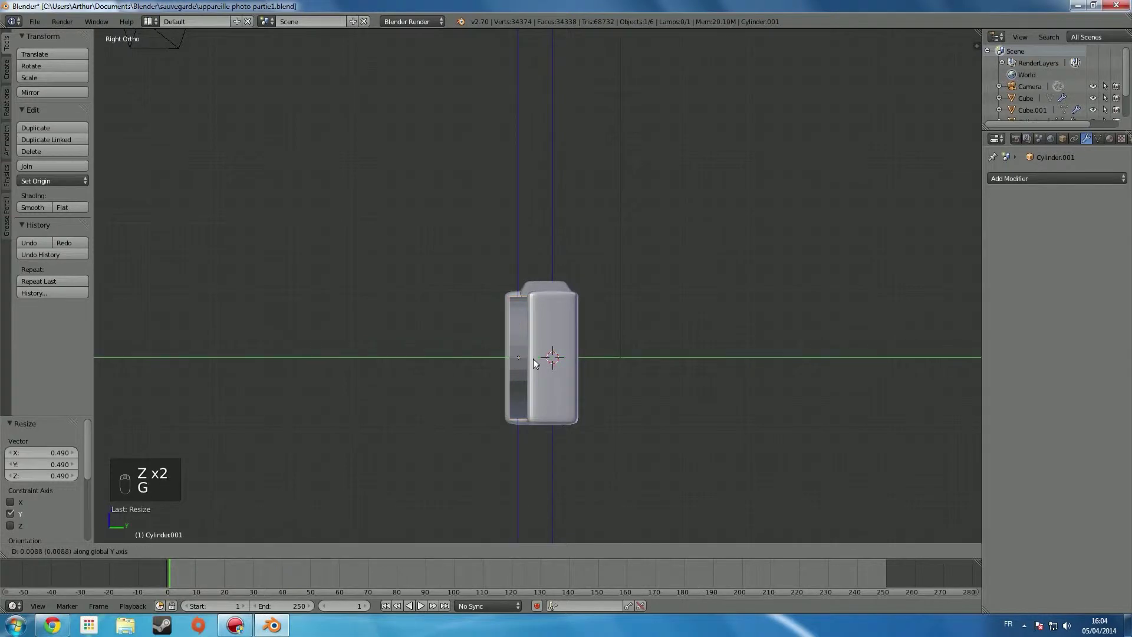
pyautogui.click(537, 359)
pyautogui.moveTo(422, 370); pyautogui.dragTo(619, 373, button='middle')
pyautogui.scroll(-3, 619, 372)
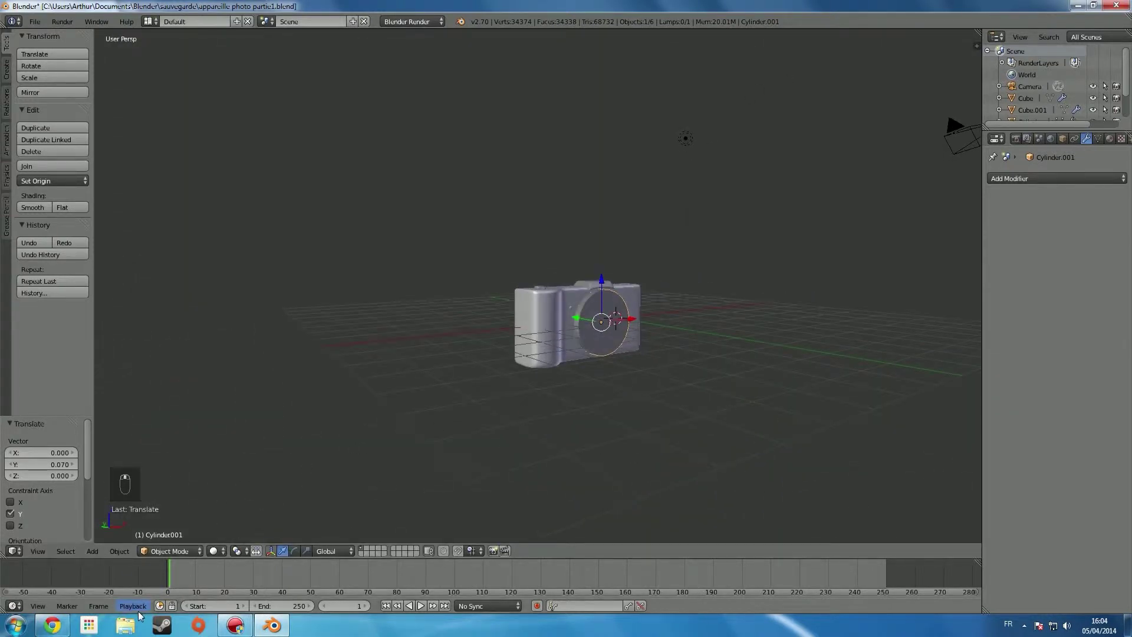
# - Check the reference in Chrome, and back in Blender extrude the lens cylinder's front face in place and scale it inward to about 0.869
pyautogui.click(52, 630)
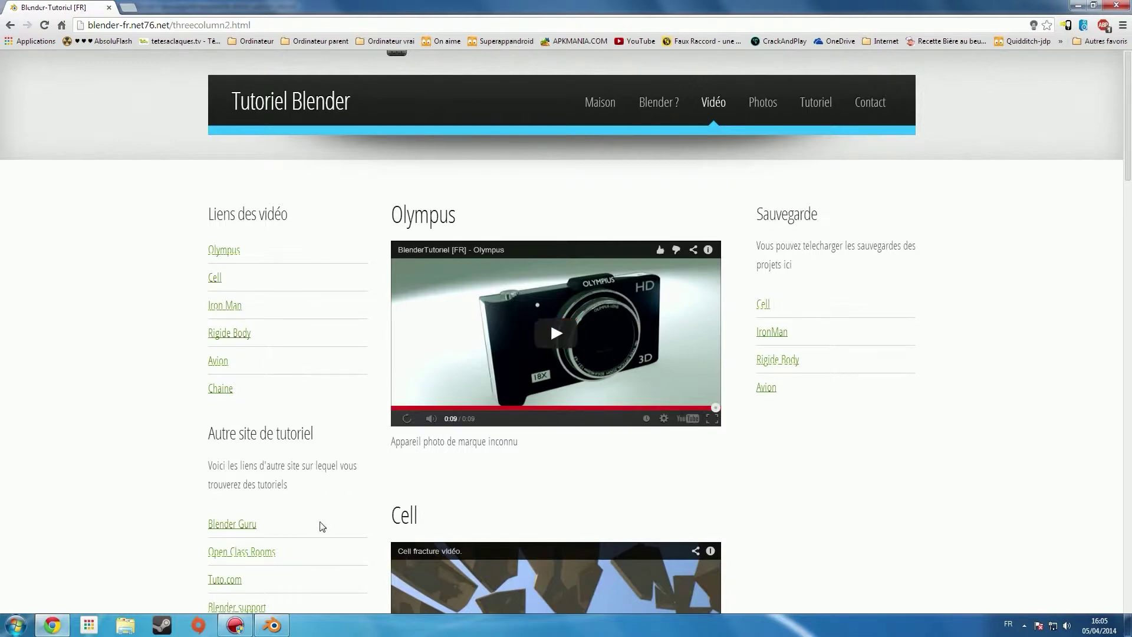
pyautogui.click(262, 626)
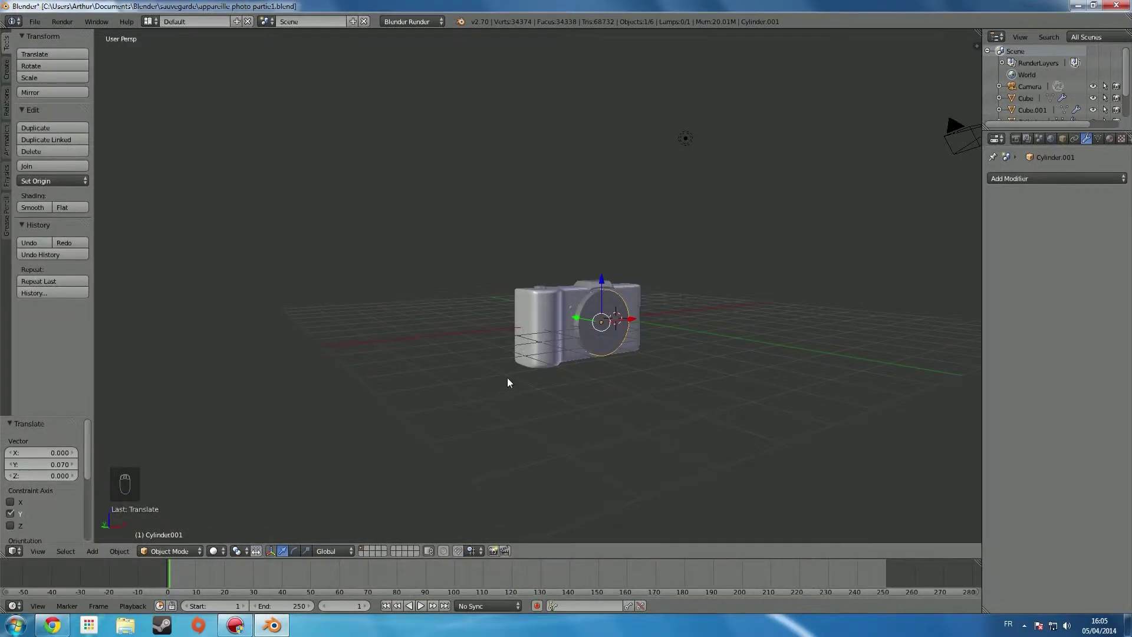
pyautogui.press('Tab')
pyautogui.moveTo(522, 374); pyautogui.dragTo(674, 364, button='middle')
pyautogui.press('KP_3')
pyautogui.scroll(3, 543, 357)
pyautogui.press('z')
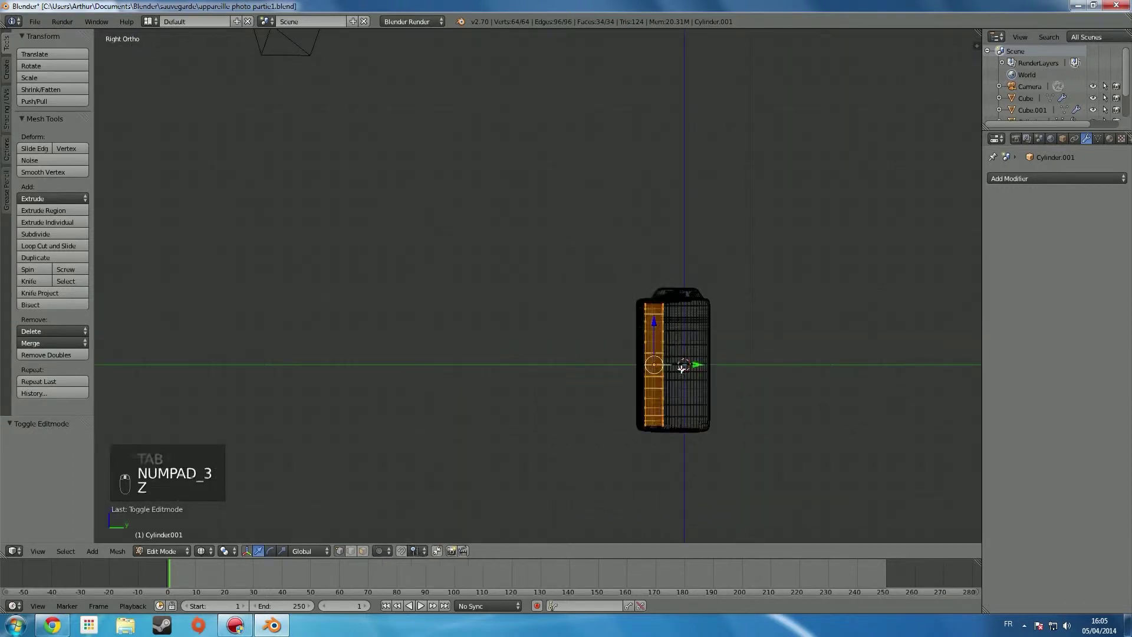
pyautogui.press('a')
pyautogui.press('b')
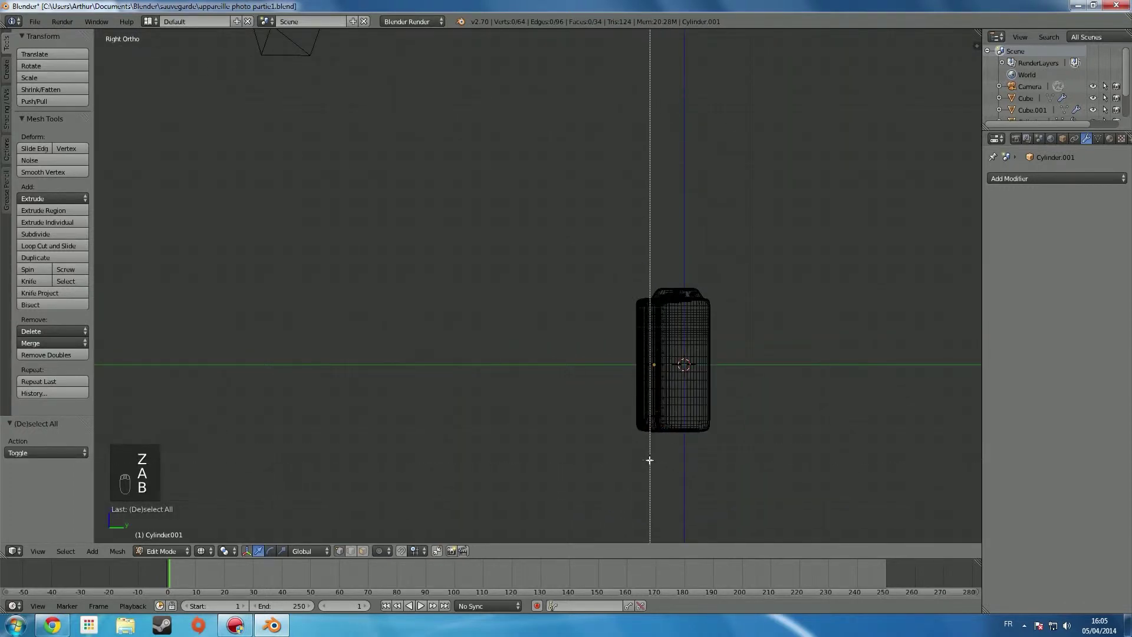
pyautogui.moveTo(657, 465); pyautogui.dragTo(467, 135)
pyautogui.moveTo(553, 354); pyautogui.dragTo(695, 384, button='middle')
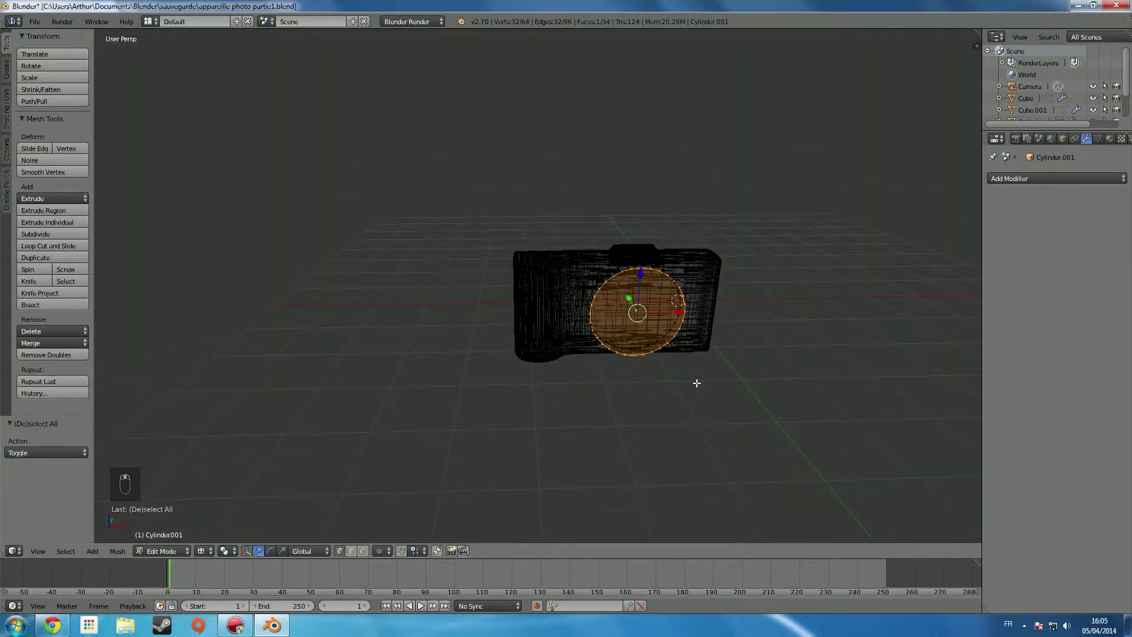
pyautogui.press('KP_1')
pyautogui.press('e')
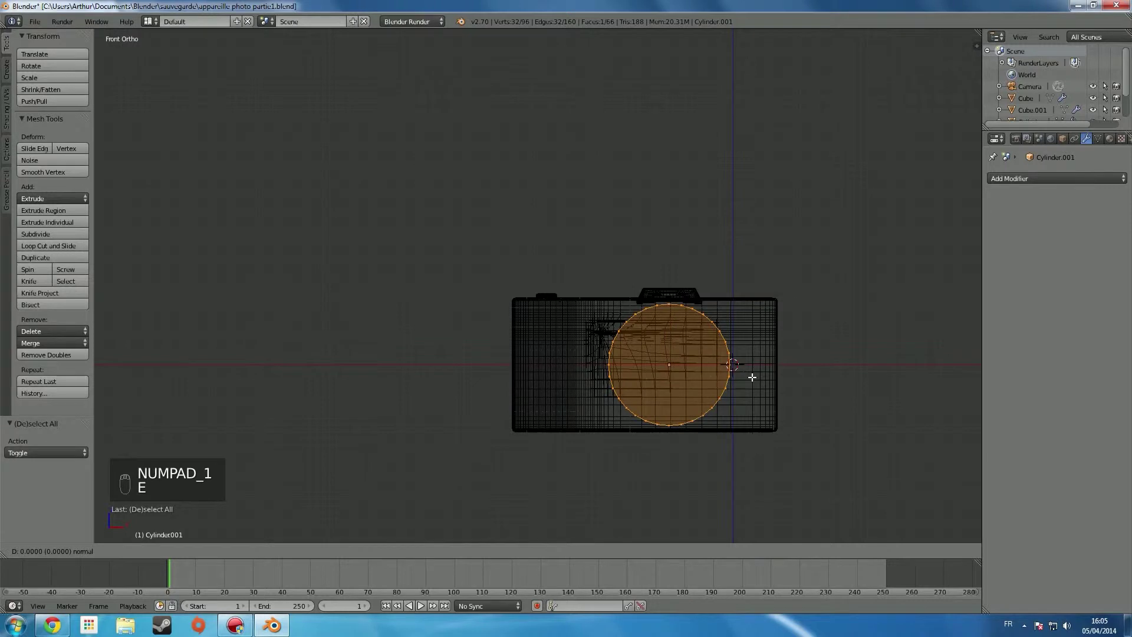
pyautogui.rightClick(752, 377)
pyautogui.press('s')
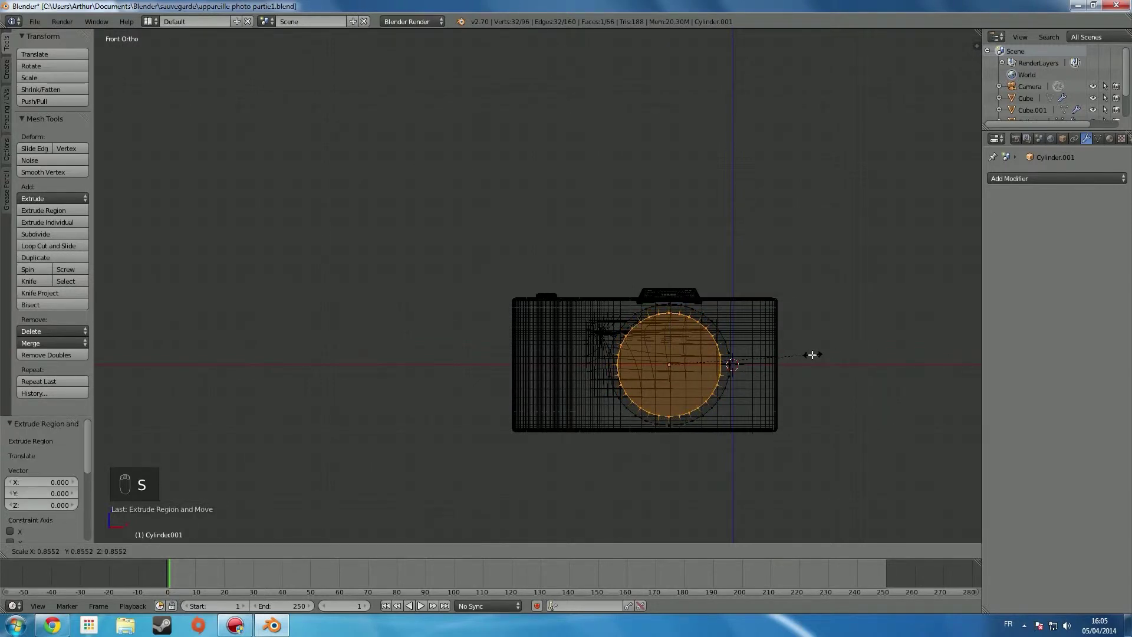
pyautogui.click(814, 354)
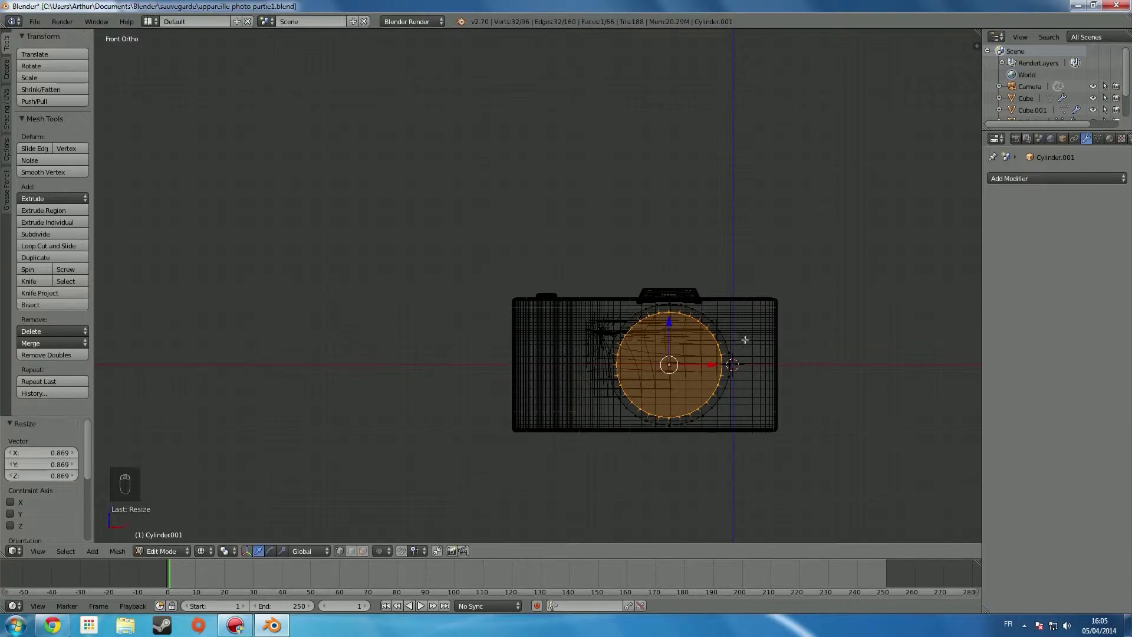
# - Extrude the inset front face of the lens about 0.188 along negative Y, out beyond the camera body
pyautogui.press('KP_3')
pyautogui.scroll(3, 682, 366)
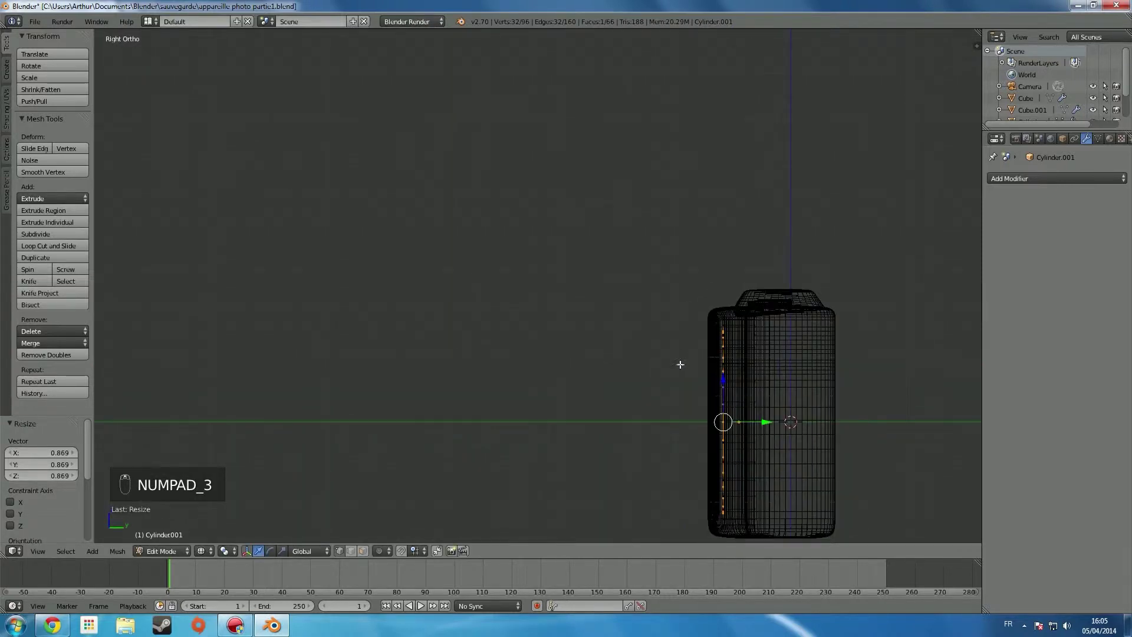
pyautogui.keyDown('shift'); pyautogui.moveTo(571, 306); pyautogui.dragTo(552, 293, button='middle'); pyautogui.keyUp('shift')
pyautogui.press('e')
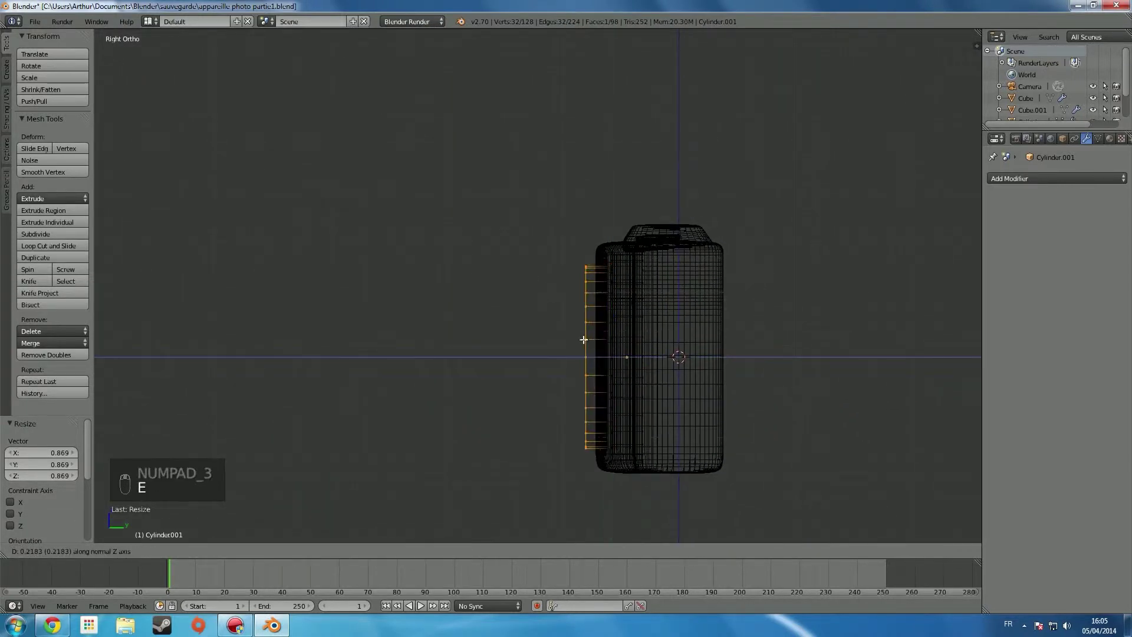
pyautogui.click(587, 339)
pyautogui.press('z')
pyautogui.moveTo(587, 339); pyautogui.dragTo(673, 368, button='middle')
pyautogui.scroll(-2, 638, 345)
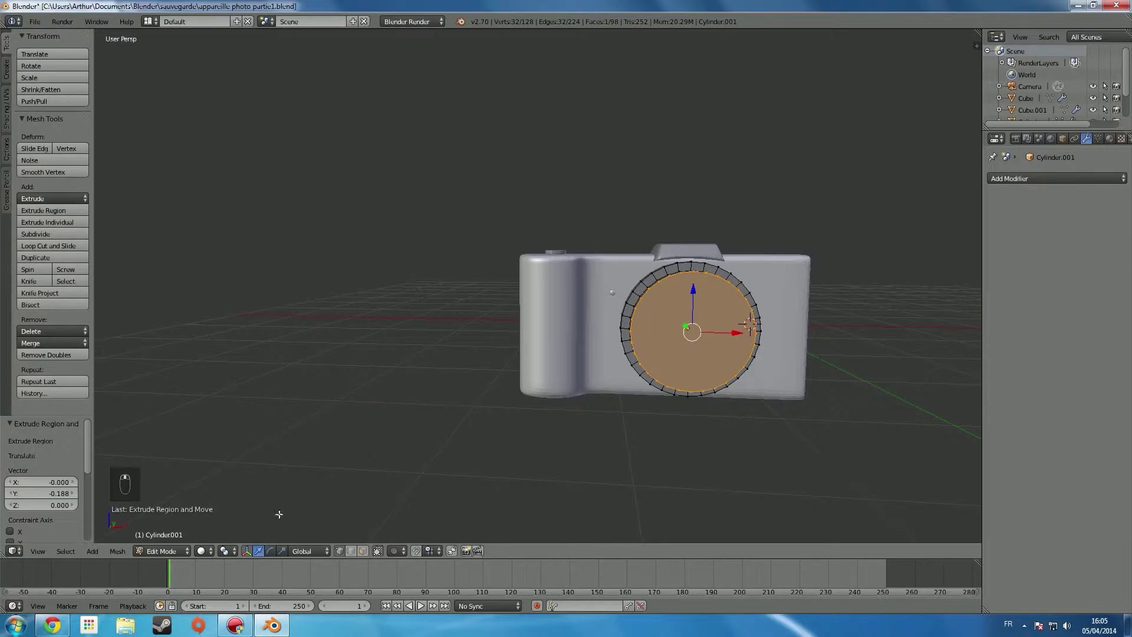
# - Examine the lens rings in the full-screen Olympus reference video in Chrome, and return to Blender
pyautogui.click(55, 626)
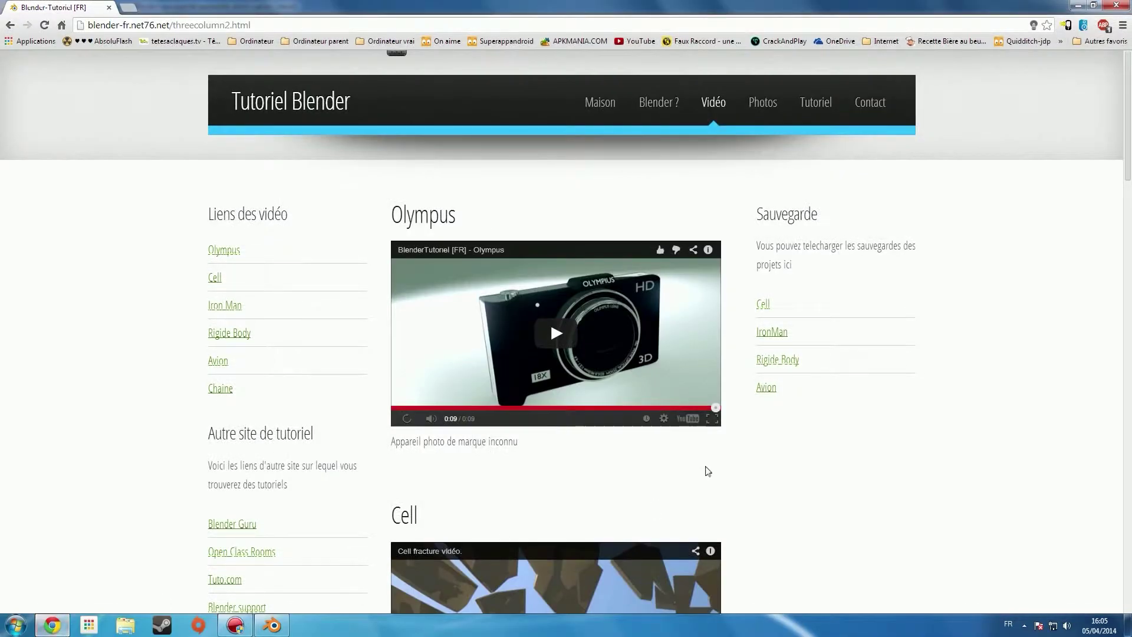
pyautogui.click(712, 419)
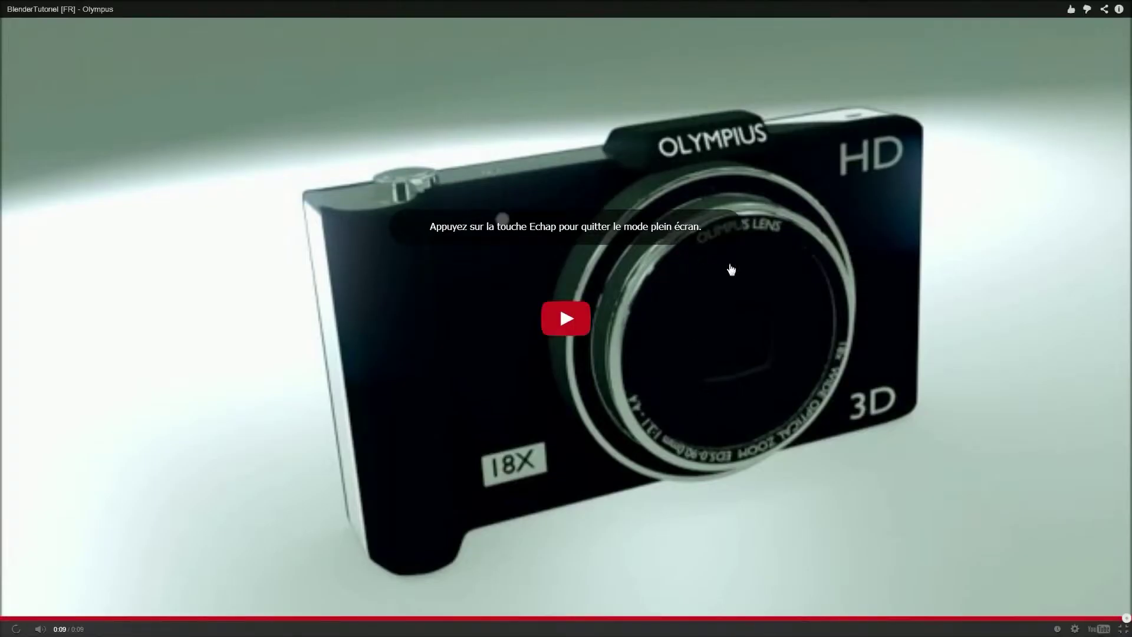
pyautogui.click(1124, 628)
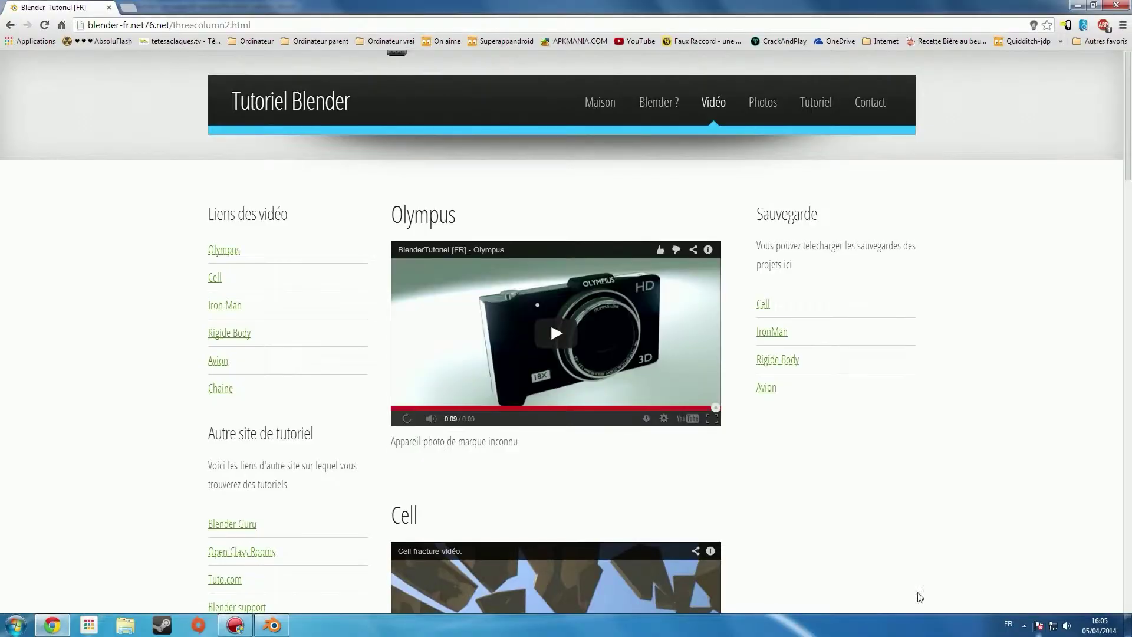
pyautogui.click(275, 627)
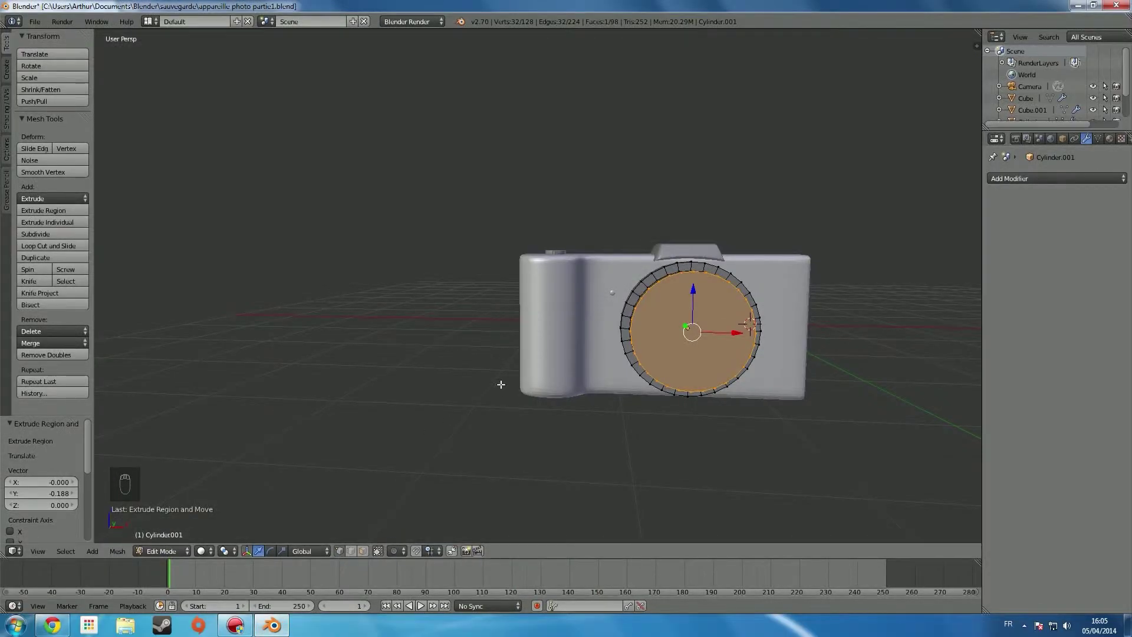
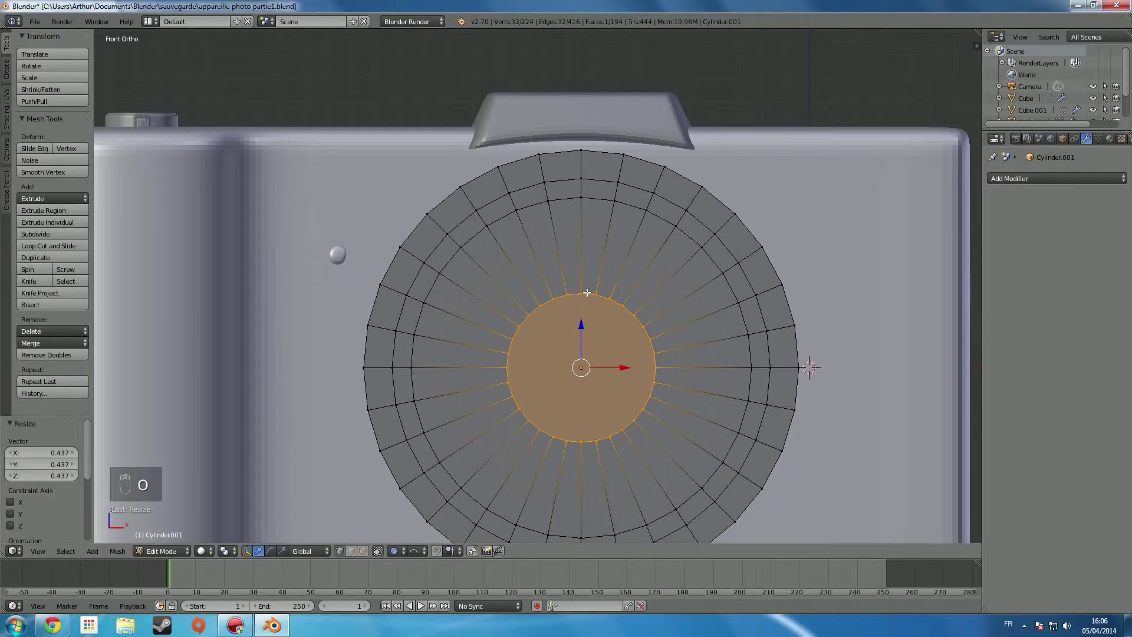
# - Move the top vertex of the lens's innermost circle about -0.113 along Z with proportional editing to flatten the upper edge
pyautogui.rightClick(583, 292)
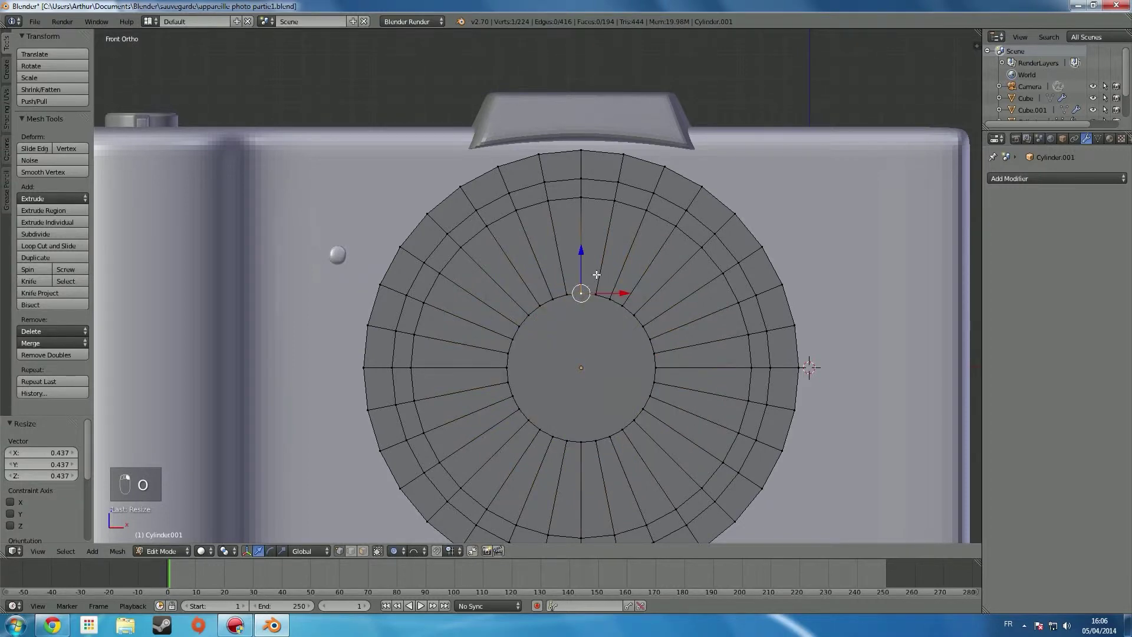
pyautogui.press('g')
pyautogui.moveTo(580, 282); pyautogui.dragTo(571, 314, button='middle')
pyautogui.scroll(5, 570, 314)
pyautogui.scroll(-2, 571, 315)
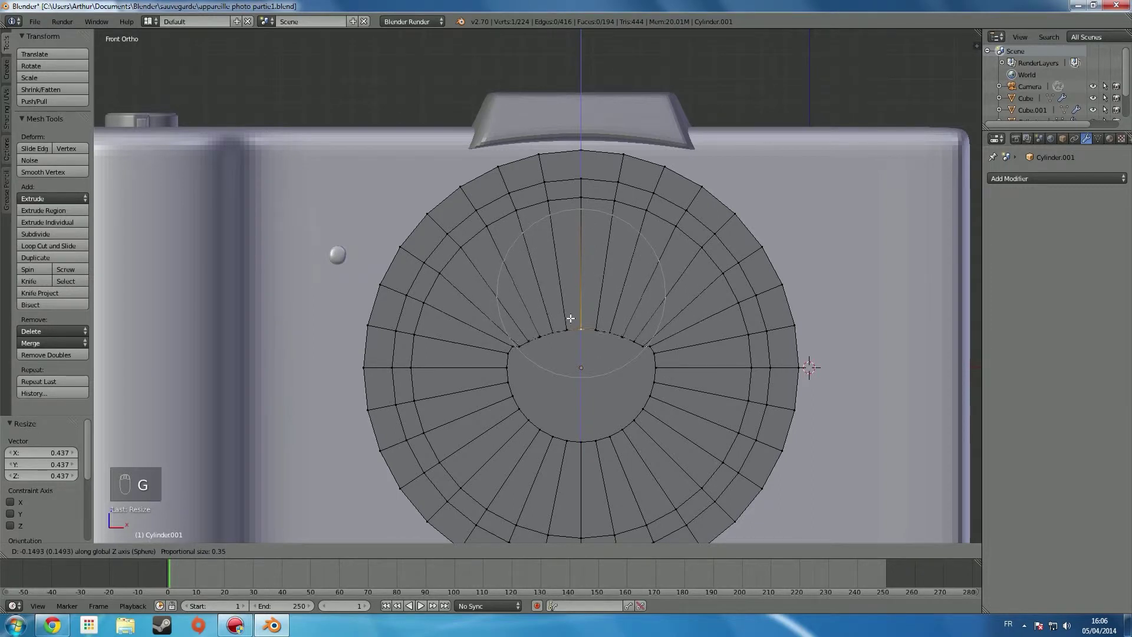
pyautogui.click(578, 309)
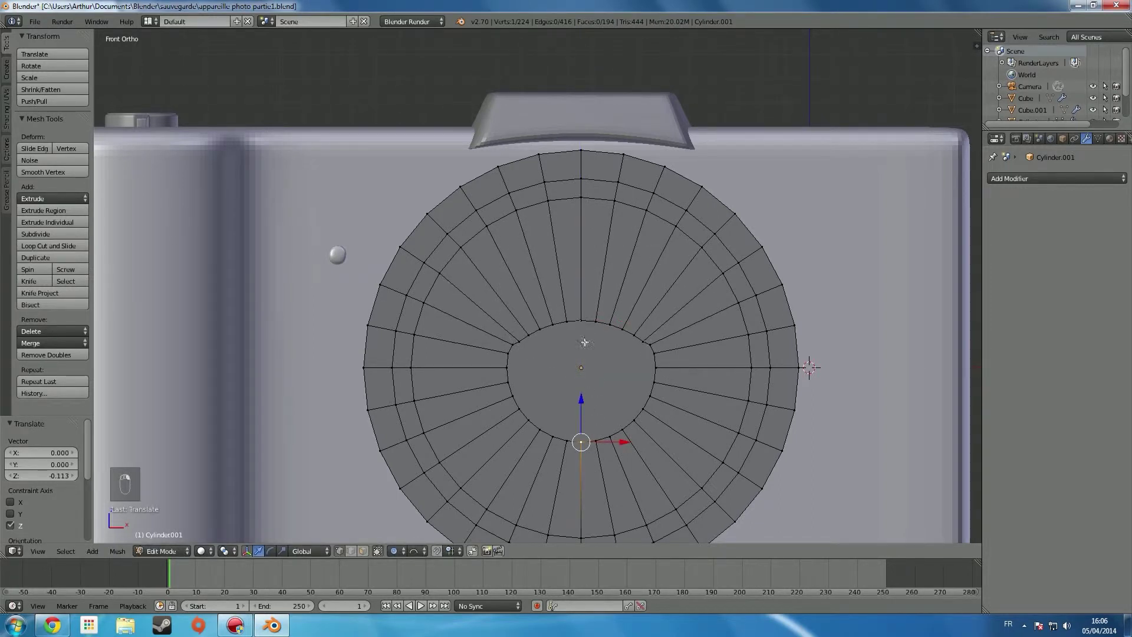
# - Move the bottom vertex of the innermost circle about 0.066 along Z with a proportional size of about 0.32
pyautogui.press('g')
pyautogui.moveTo(569, 470); pyautogui.dragTo(569, 451, button='middle')
pyautogui.scroll(-2, 569, 447)
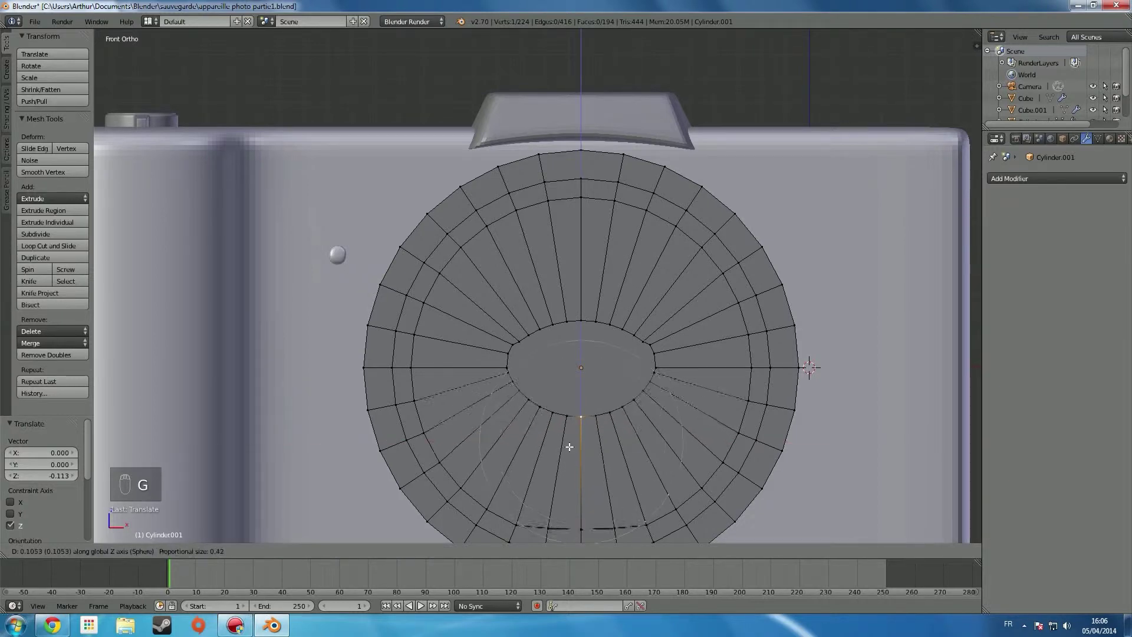
pyautogui.scroll(5, 569, 447)
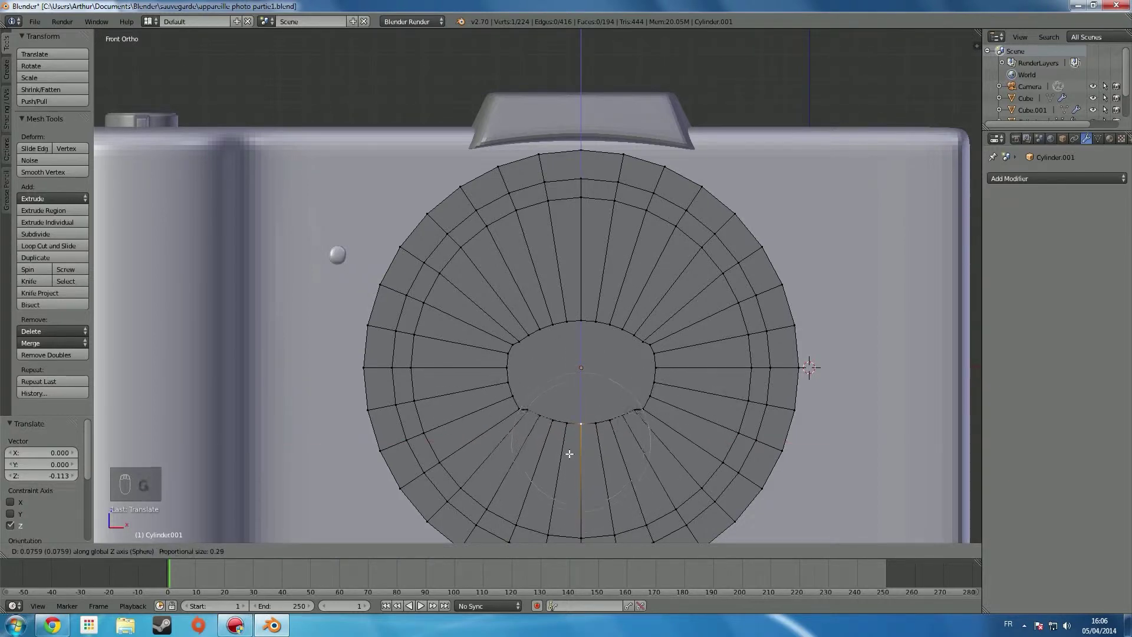
pyautogui.scroll(-2, 567, 447)
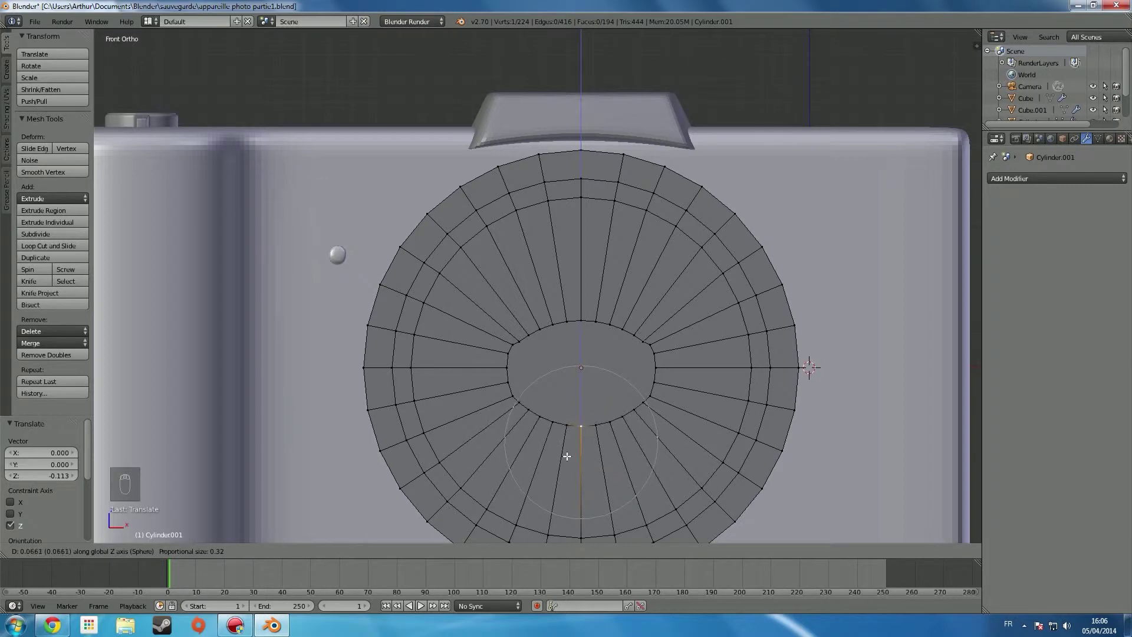
pyautogui.click(567, 456)
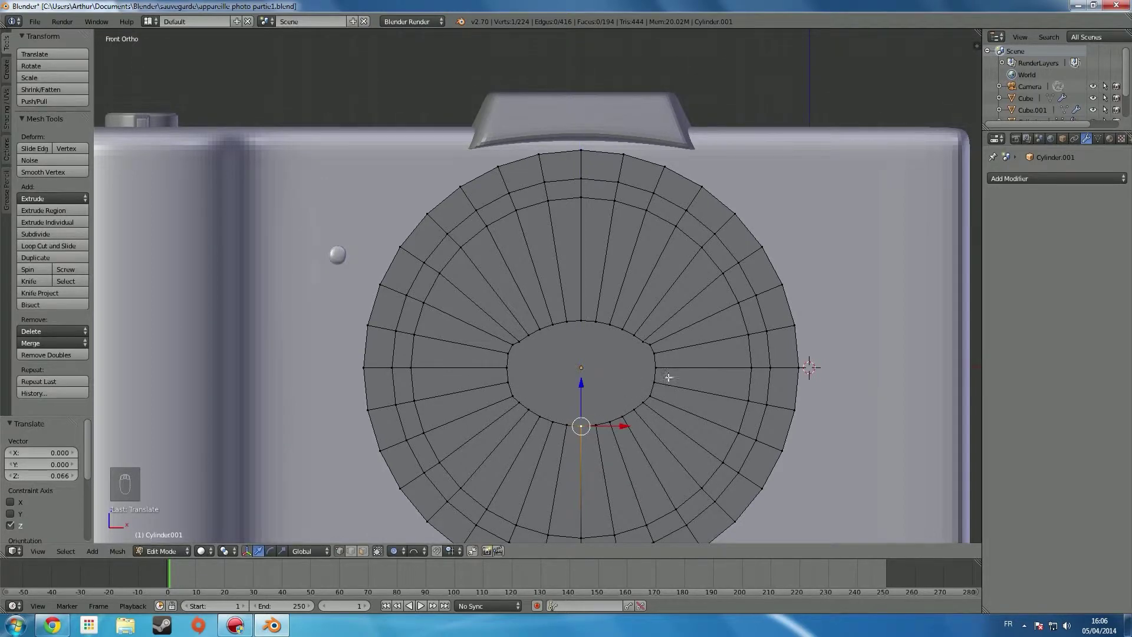
# - Move the rightmost vertex of the innermost circle about -0.054 along X with proportional editing
pyautogui.press('g')
pyautogui.press('x')
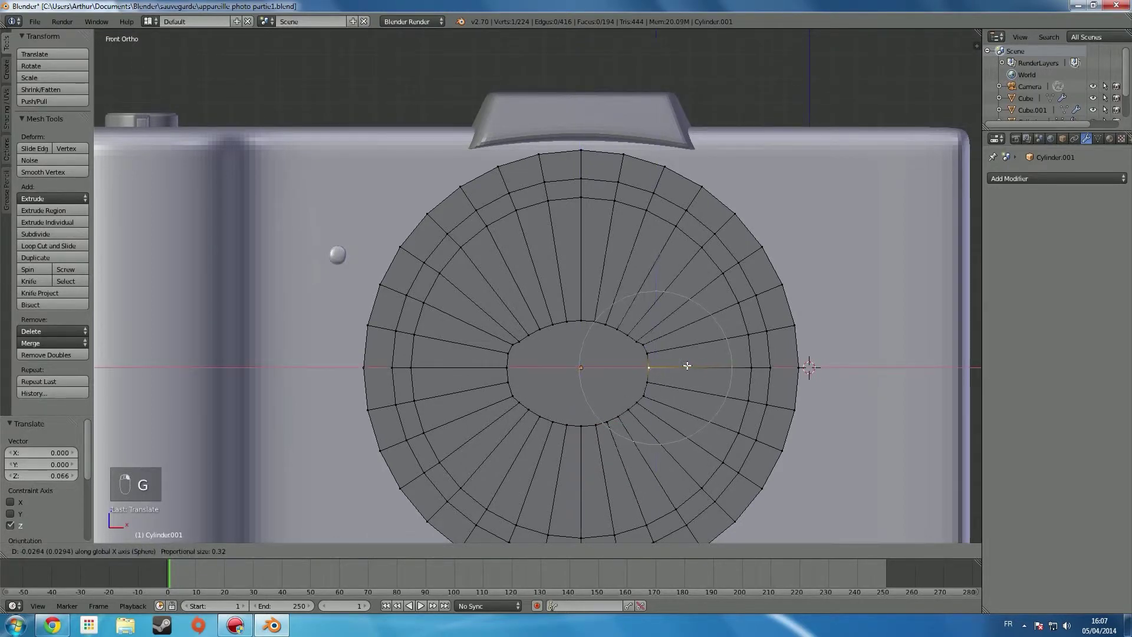
pyautogui.scroll(7, 684, 366)
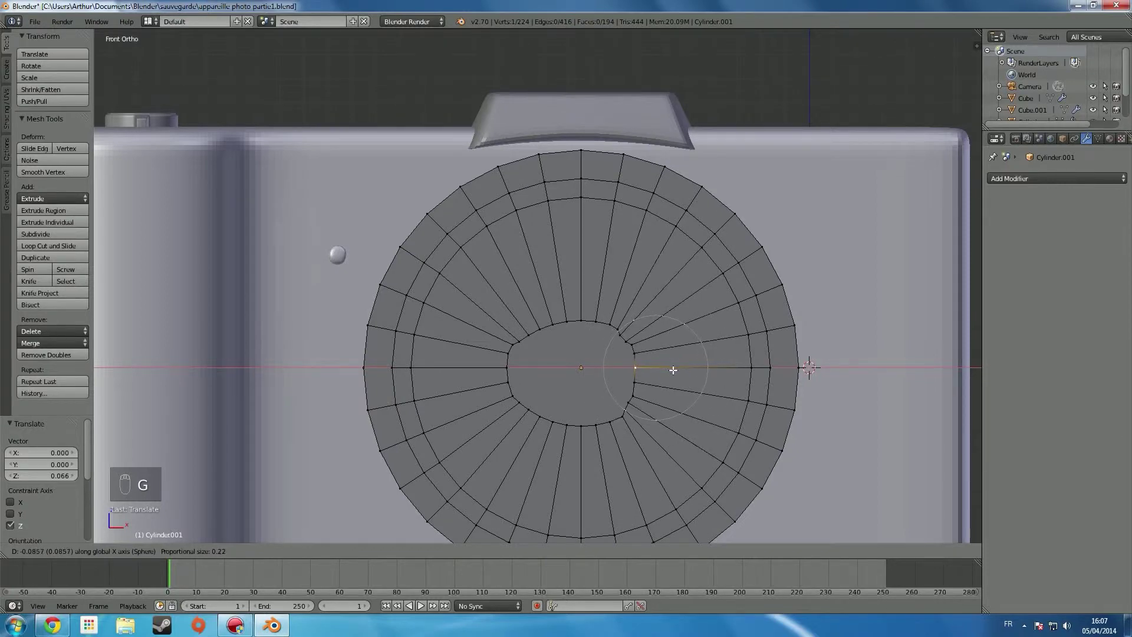
pyautogui.scroll(-6, 672, 370)
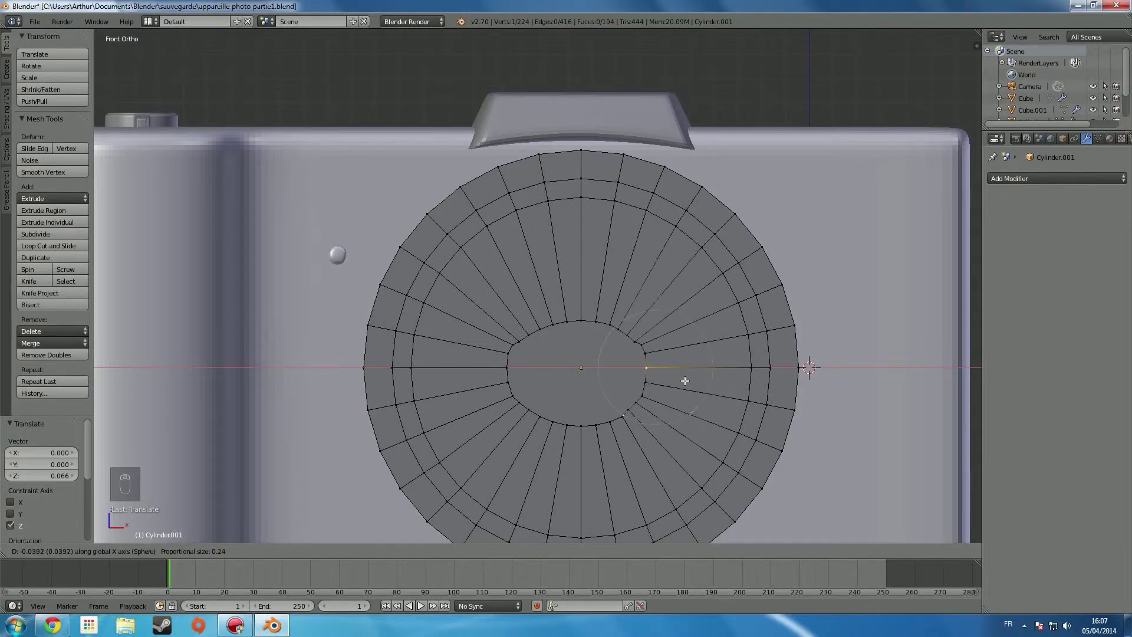
pyautogui.scroll(-4, 684, 392)
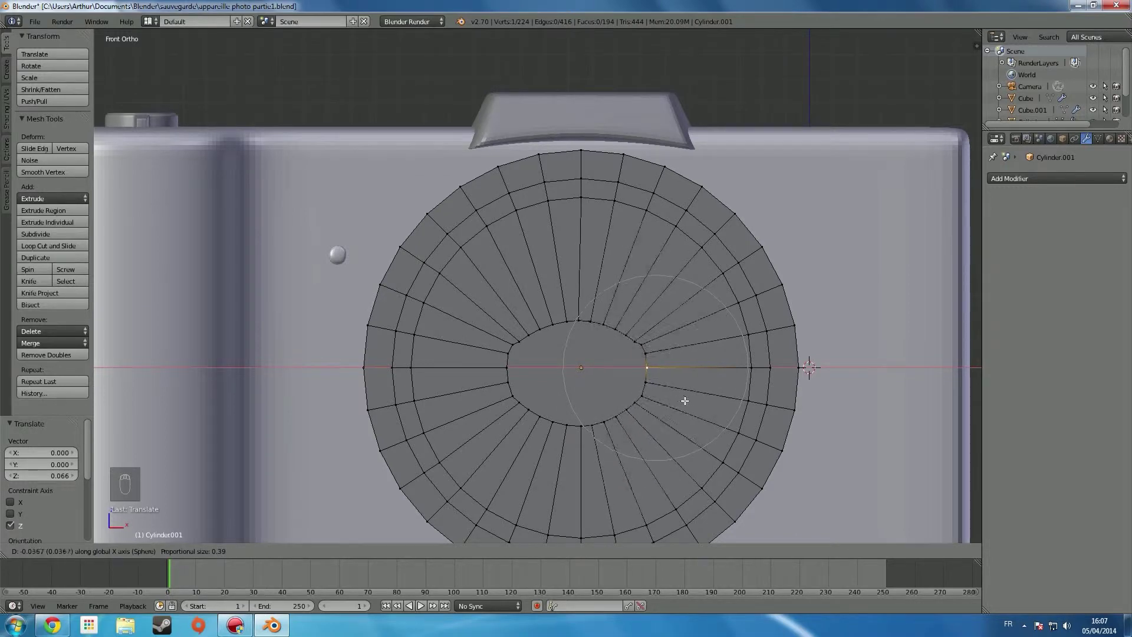
pyautogui.click(673, 397)
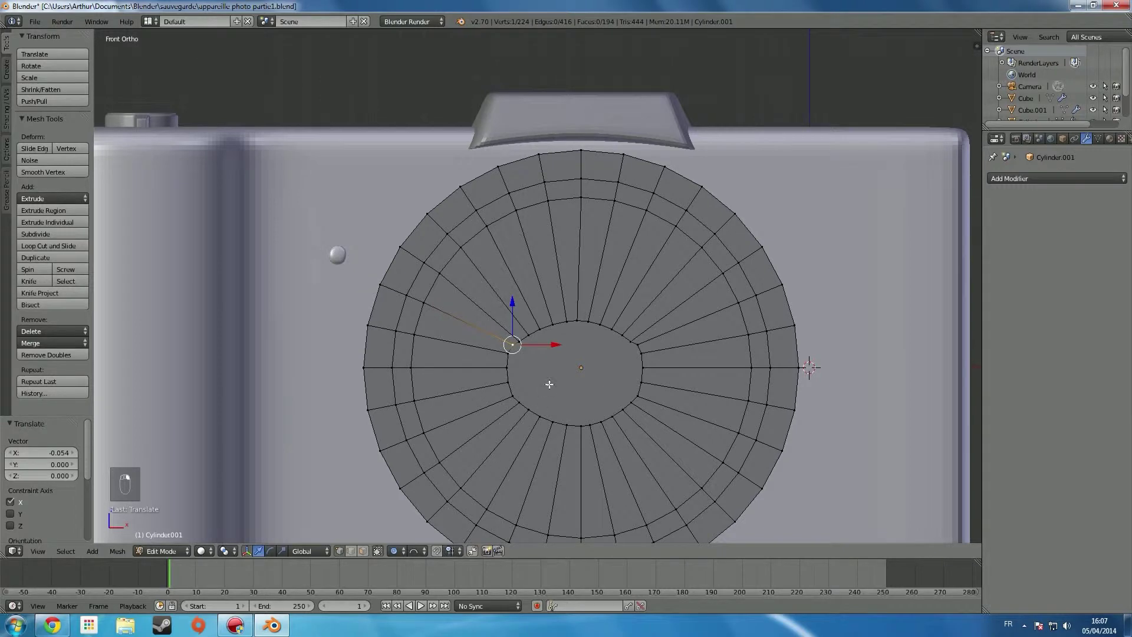
# - Without proportional editing, nudge the inner outline's upper-left vertex about -0.015 and its upper-right vertex about 0.015 along Z
pyautogui.press('o')
pyautogui.press('g')
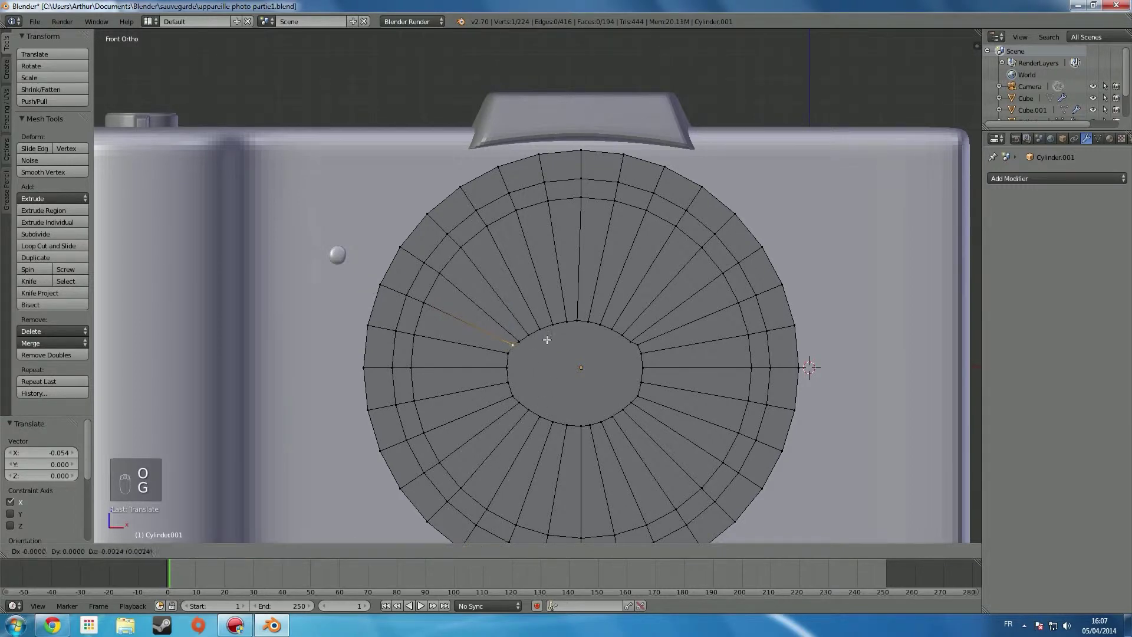
pyautogui.click(546, 344)
pyautogui.rightClick(632, 343)
pyautogui.press('g')
pyautogui.moveTo(633, 342); pyautogui.dragTo(636, 338, button='middle')
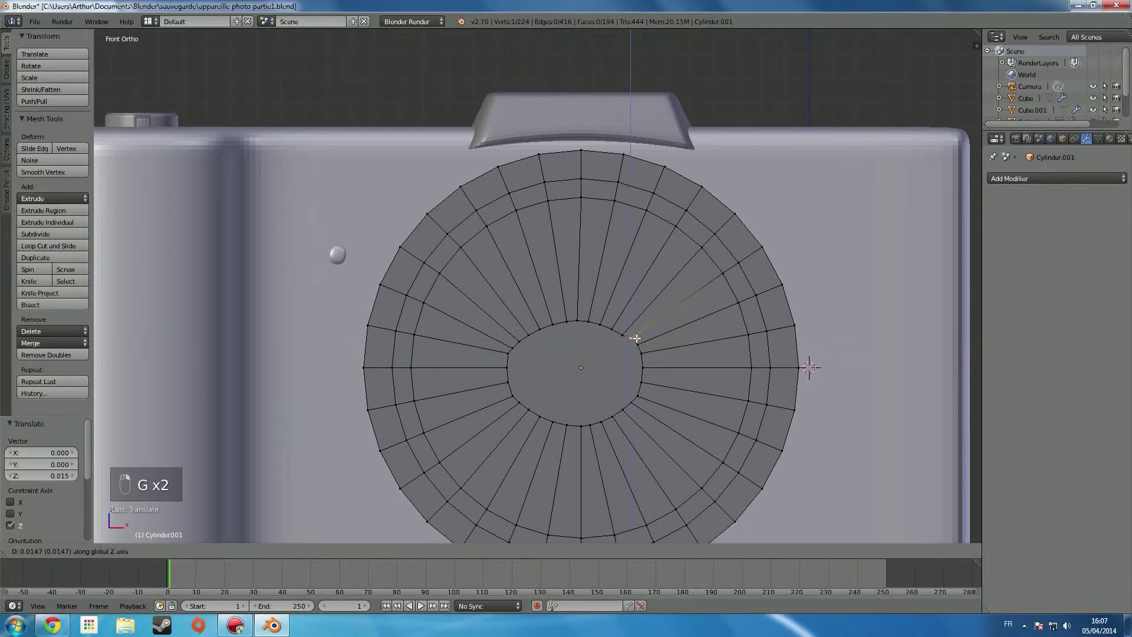
pyautogui.click(636, 338)
# - Extrude the central oval face of the lens about 0.03 inward along Y and return to Object Mode
pyautogui.moveTo(632, 393); pyautogui.dragTo(589, 383, button='middle')
pyautogui.scroll(-3, 668, 373)
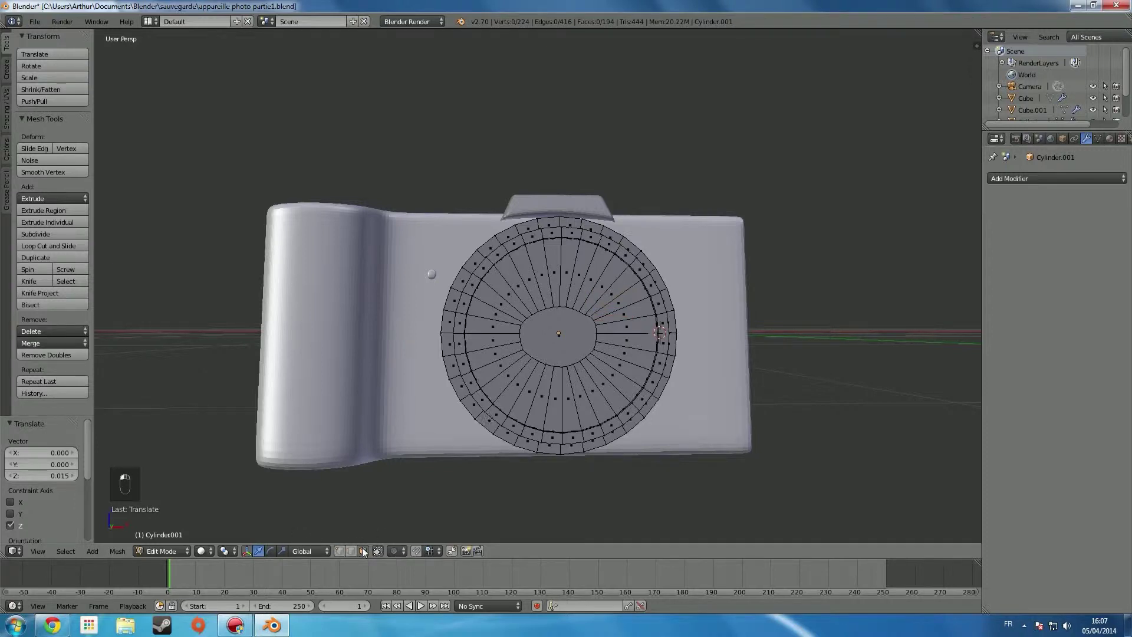
pyautogui.rightClick(560, 361)
pyautogui.press('KP_3')
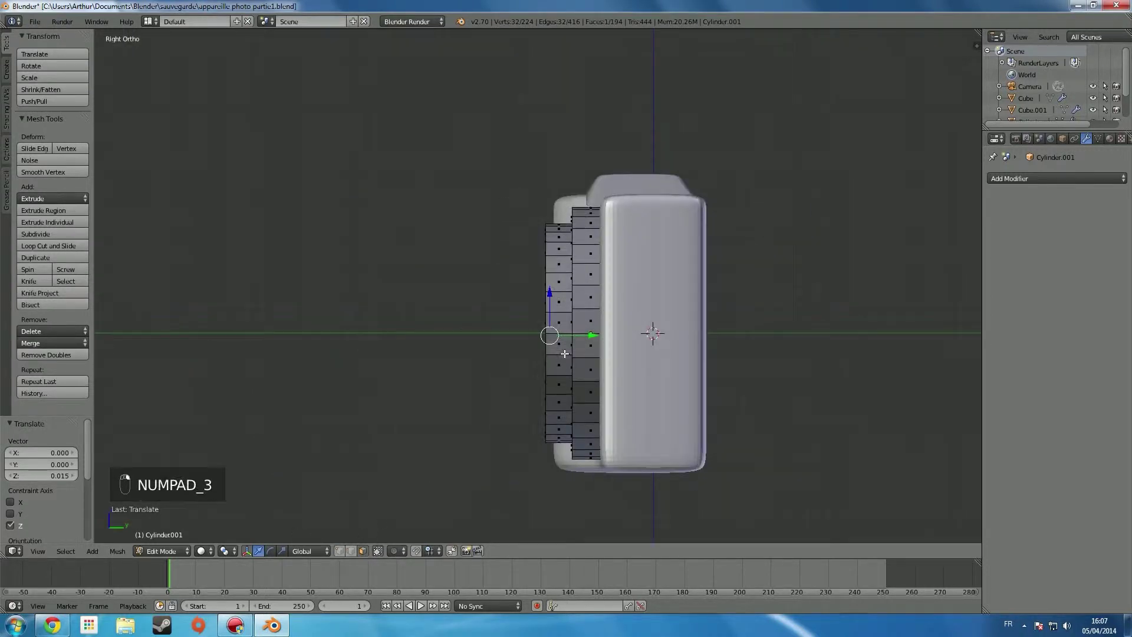
pyautogui.press('z')
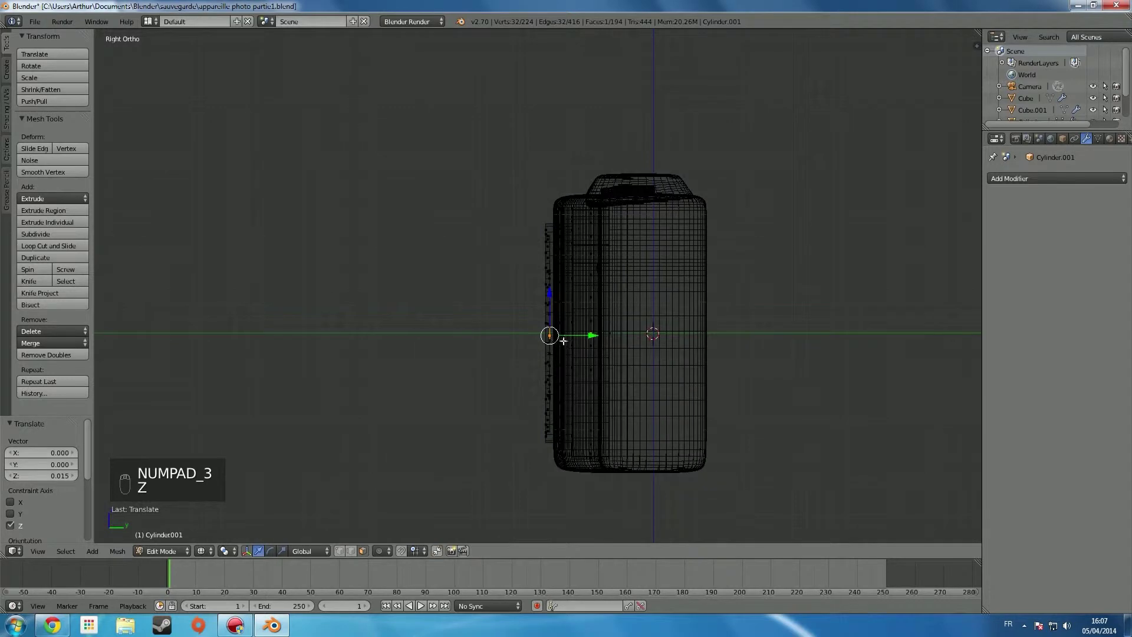
pyautogui.press('e')
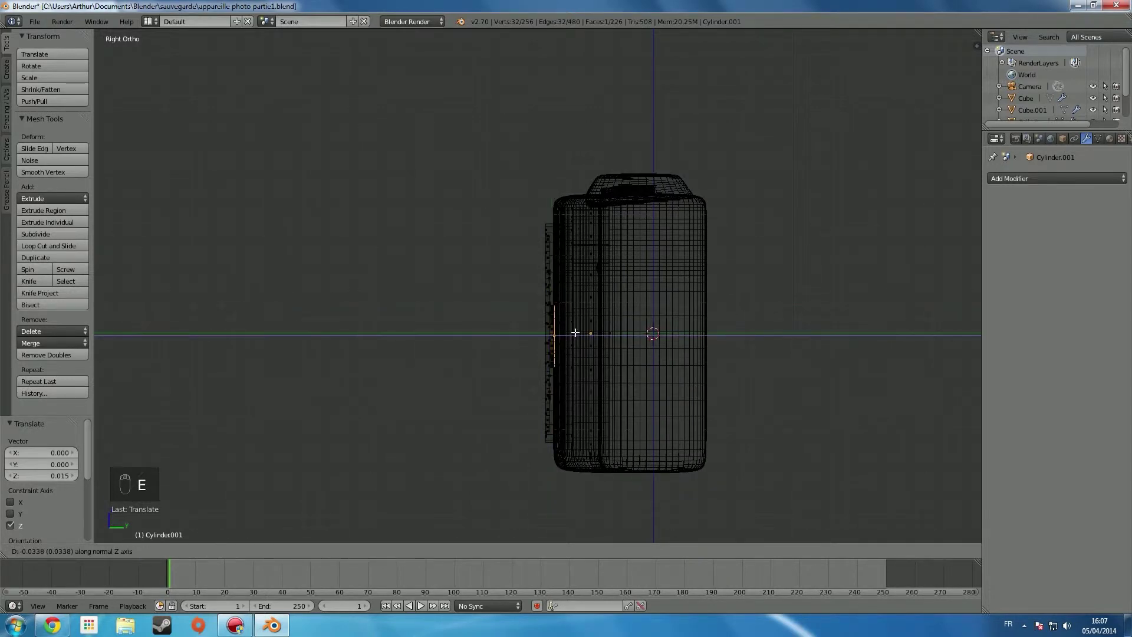
pyautogui.click(574, 332)
pyautogui.press('z')
pyautogui.press('Tab')
pyautogui.moveTo(459, 371)
pyautogui.mouseDown(button='middle')
pyautogui.moveTo(618, 373)
pyautogui.moveTo(720, 341)
pyautogui.moveTo(512, 375)
pyautogui.moveTo(625, 367)
pyautogui.moveTo(689, 339)
pyautogui.moveTo(617, 236)
pyautogui.moveTo(635, 315)
pyautogui.moveTo(665, 339)
pyautogui.mouseUp(button='middle')
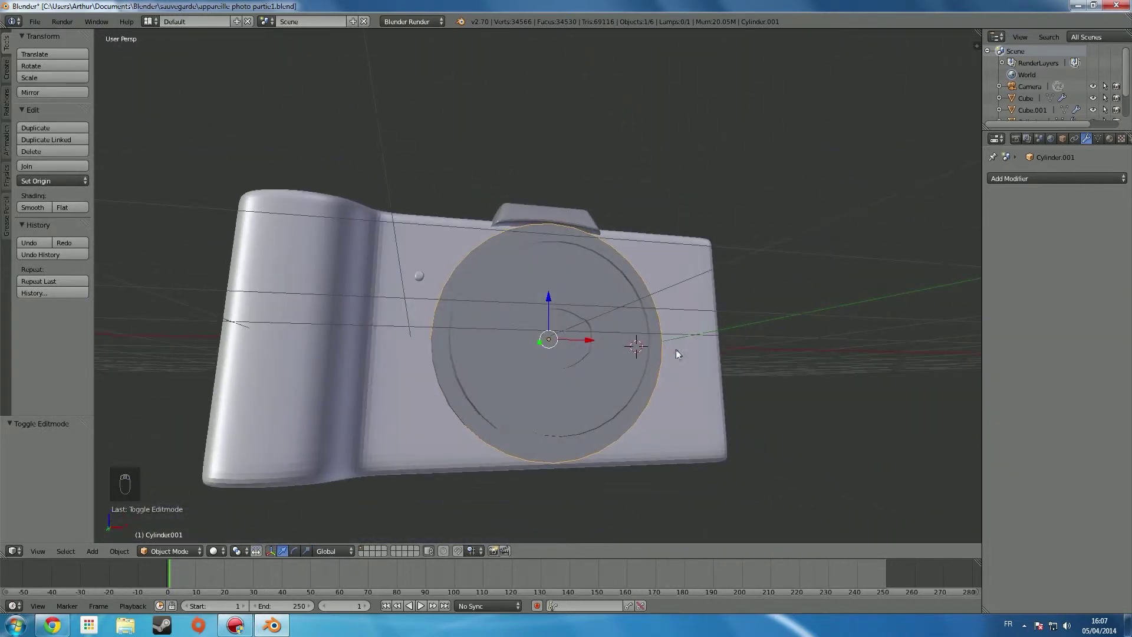
# - Add a Subdivision Surface modifier to the lens and enter Edit Mode on its mesh
pyautogui.click(1032, 180)
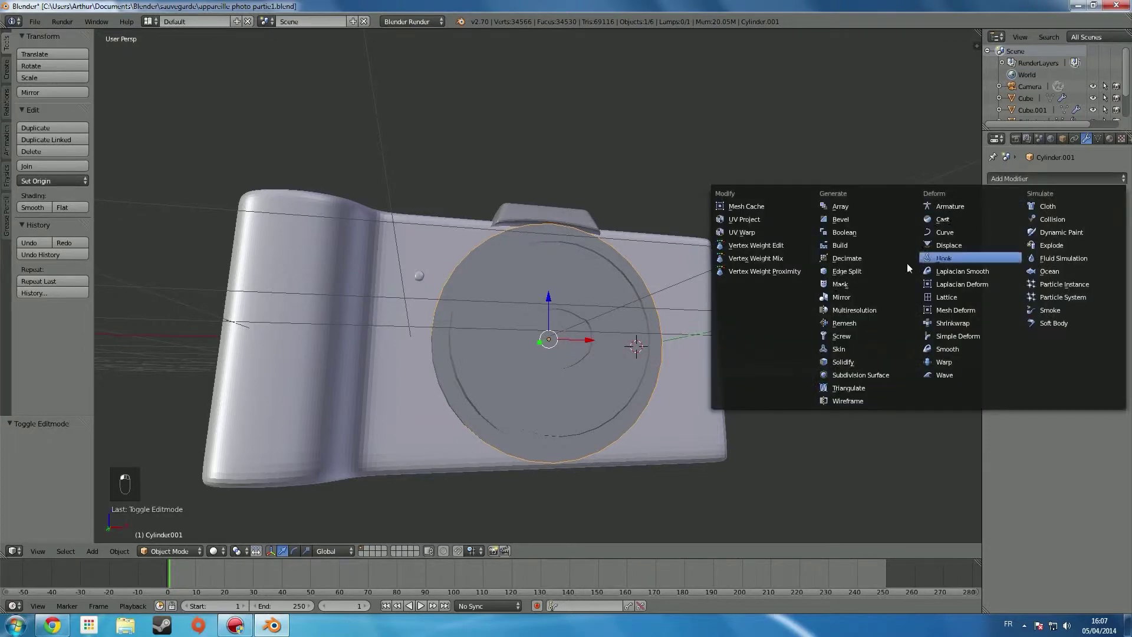
pyautogui.click(828, 375)
pyautogui.moveTo(590, 365)
pyautogui.mouseDown(button='middle')
pyautogui.moveTo(459, 364)
pyautogui.moveTo(471, 356)
pyautogui.moveTo(592, 384)
pyautogui.mouseUp(button='middle')
pyautogui.press('Tab')
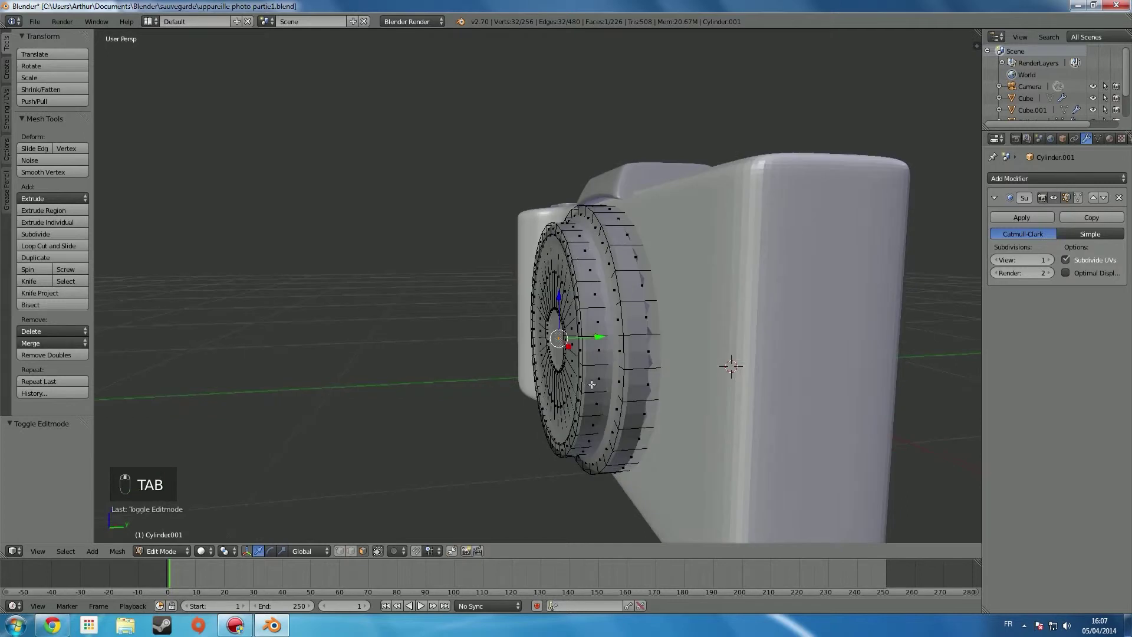
# - Add two loop cuts around the side wall of the lens's front ring, one near its front edge and one near its rear edge
pyautogui.hotkey('ctrl', 'r')
pyautogui.click(596, 408)
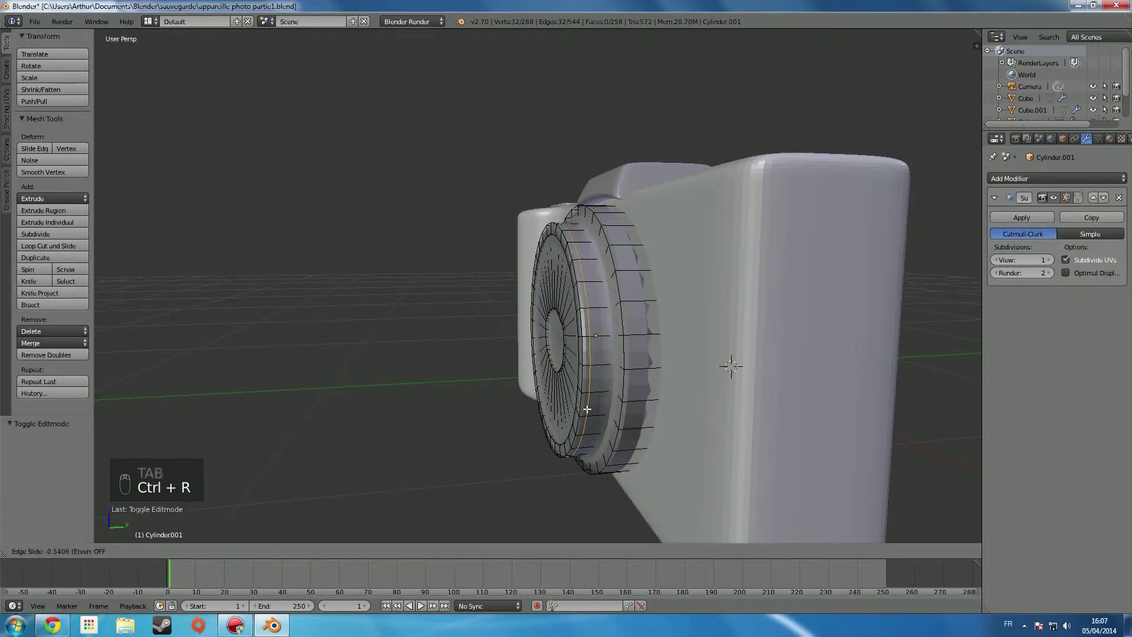
pyautogui.click(587, 410)
pyautogui.hotkey('ctrl', 'r')
pyautogui.click(600, 398)
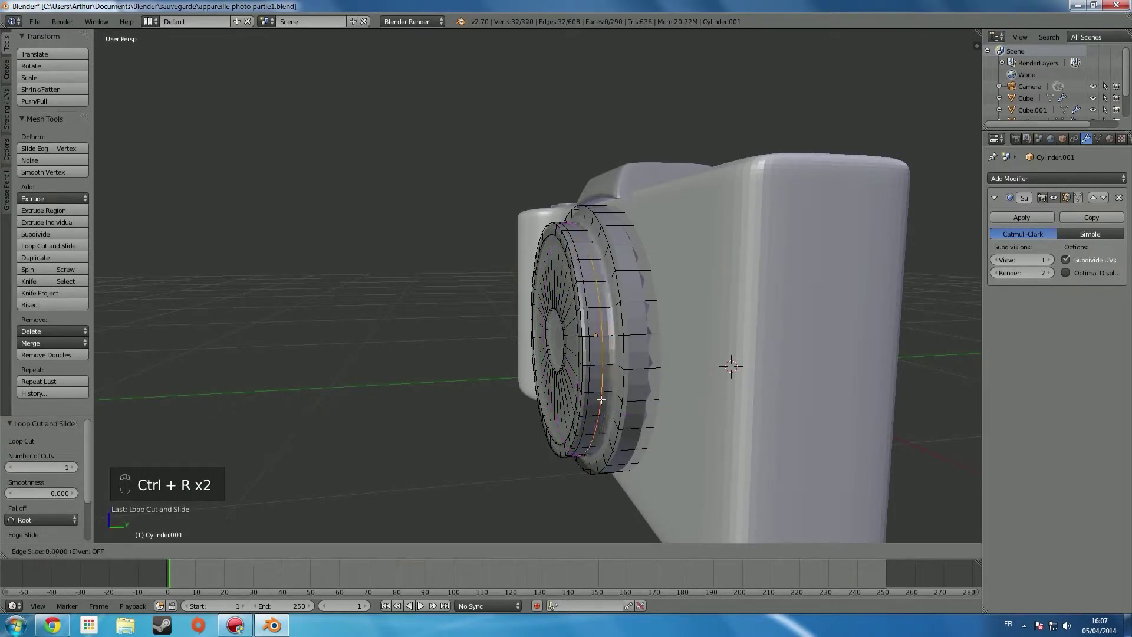
pyautogui.click(610, 399)
# - Add two loop cuts around the side wall of the wider rear lens ring, one towards the body and one towards the front
pyautogui.hotkey('ctrl', 'r')
pyautogui.click(623, 400)
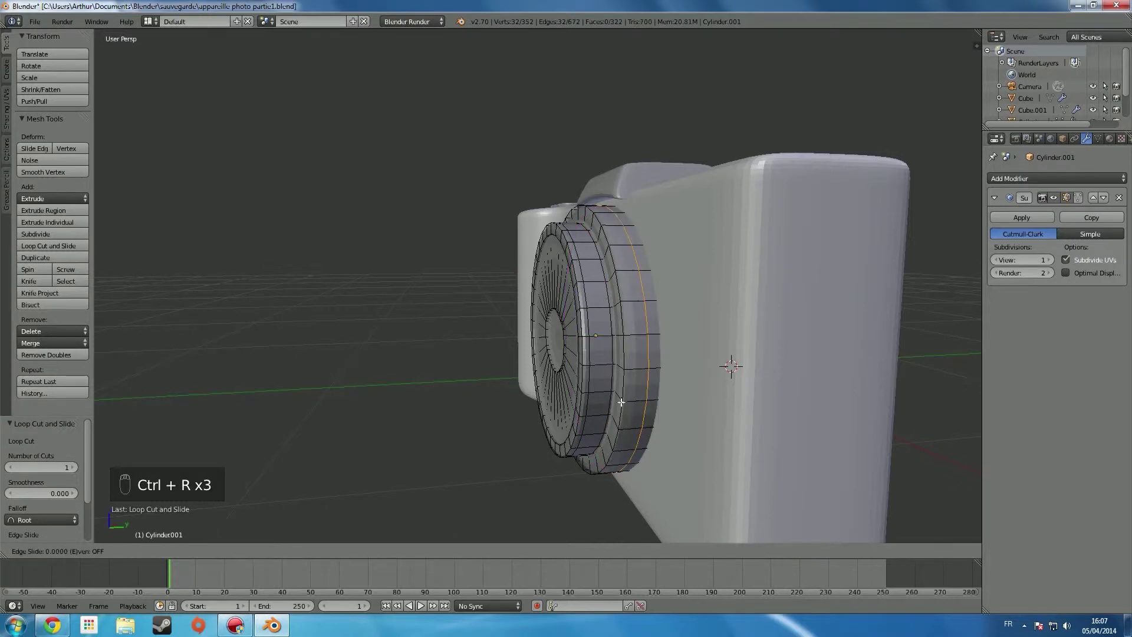
pyautogui.click(634, 407)
pyautogui.hotkey('ctrl', 'r')
pyautogui.click(634, 408)
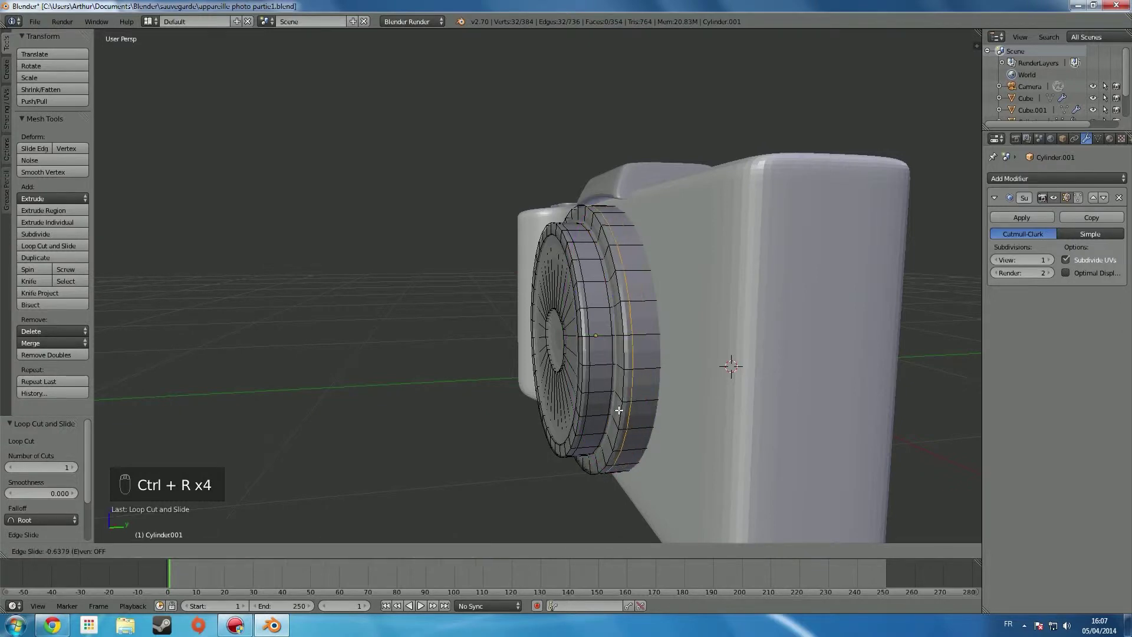
pyautogui.click(617, 409)
# - Add another loop cut around the lens rings and one on the front face, slid fully in to the central oval's edge
pyautogui.moveTo(617, 409); pyautogui.dragTo(702, 405, button='middle')
pyautogui.hotkey('ctrl', 'r')
pyautogui.click(679, 380)
pyautogui.click(679, 379)
pyautogui.moveTo(538, 365); pyautogui.dragTo(636, 336, button='middle')
pyautogui.hotkey('ctrl', 'r')
pyautogui.click(637, 334)
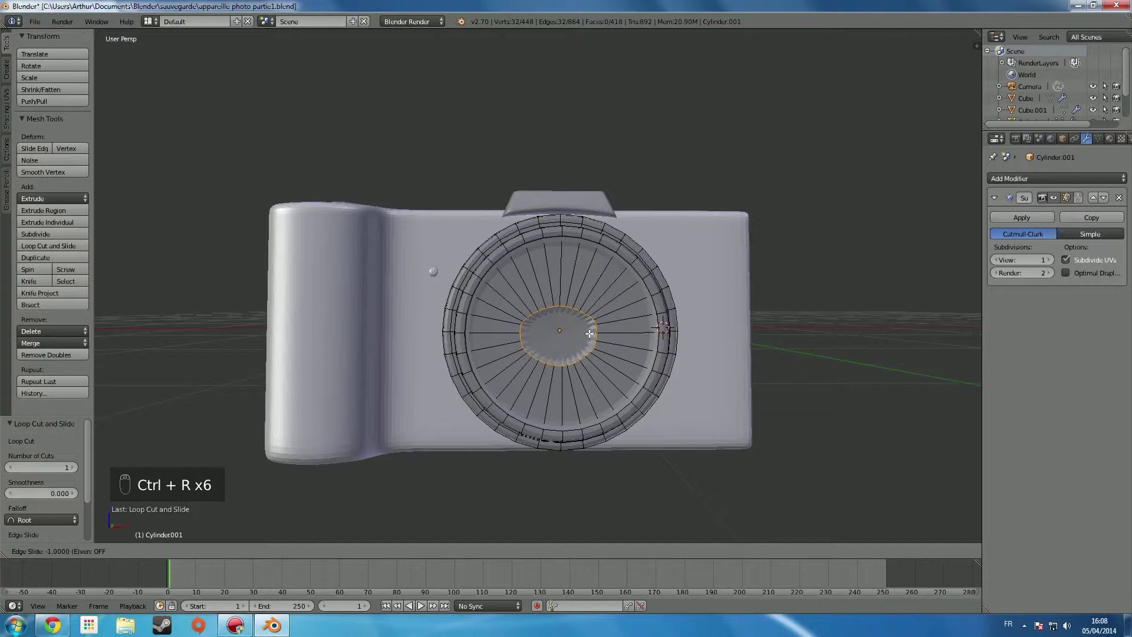
pyautogui.click(590, 333)
pyautogui.hotkey('ctrl', 'r')
pyautogui.rightClick(582, 325)
# - Select the recessed central oval face of the lens in wireframe display and crease its edges by 1.0, then return to solid Object Mode
pyautogui.scroll(2, 595, 331)
pyautogui.moveTo(596, 332); pyautogui.dragTo(603, 275, button='middle')
pyautogui.scroll(5, 604, 280)
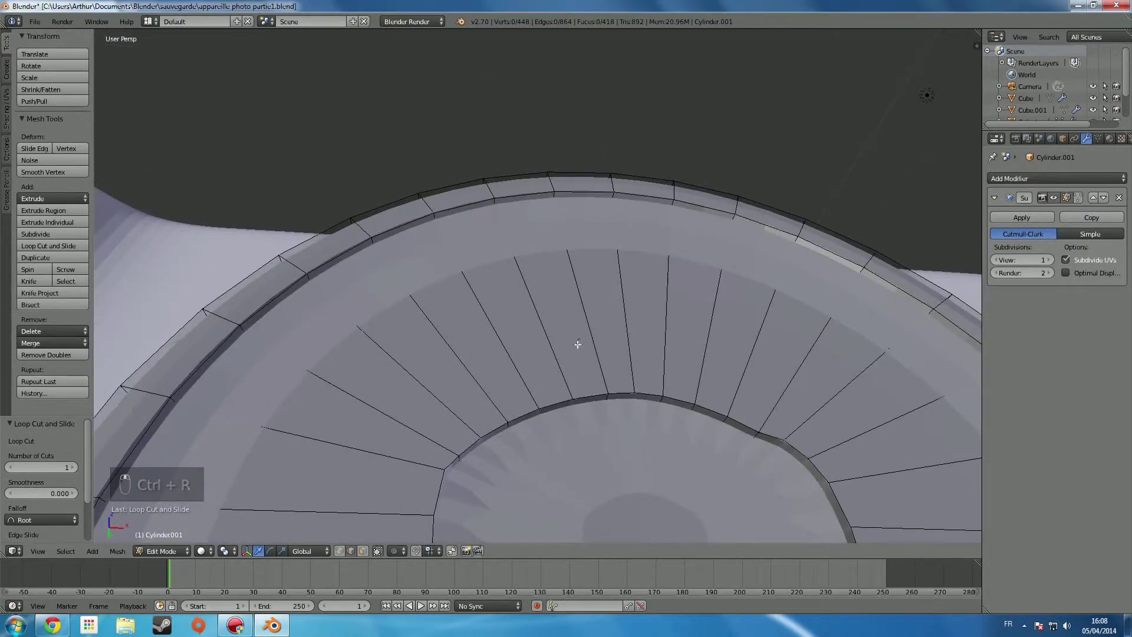
pyautogui.scroll(-2, 575, 349)
pyautogui.moveTo(572, 353); pyautogui.dragTo(531, 222, button='middle')
pyautogui.press('Tab')
pyautogui.press('Tab')
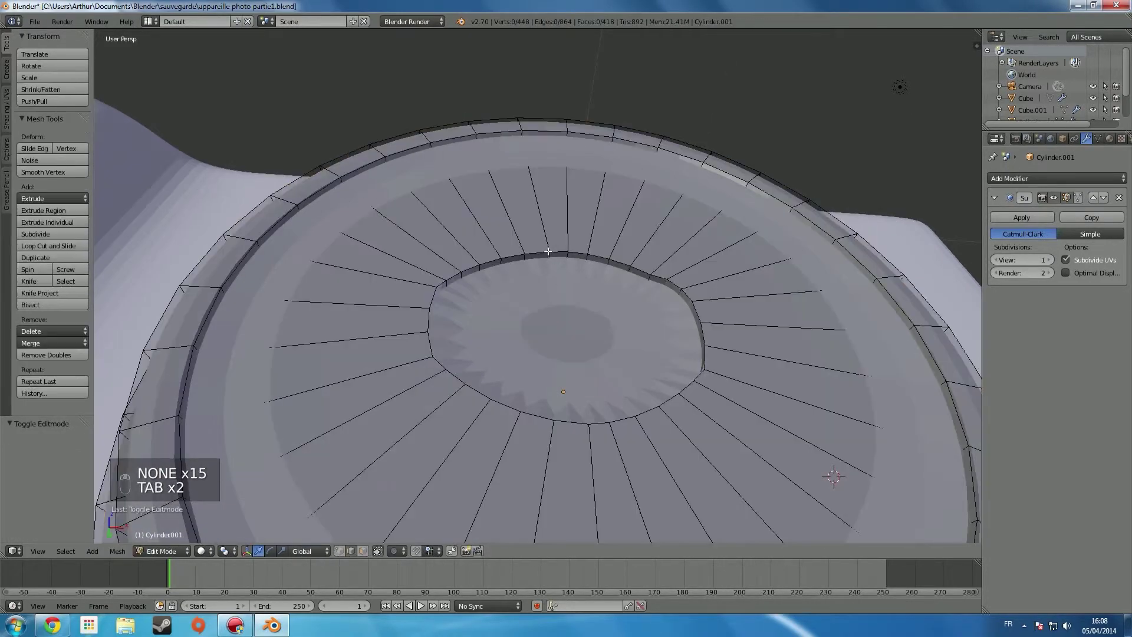
pyautogui.press('z')
pyautogui.moveTo(568, 298); pyautogui.dragTo(533, 341, button='middle')
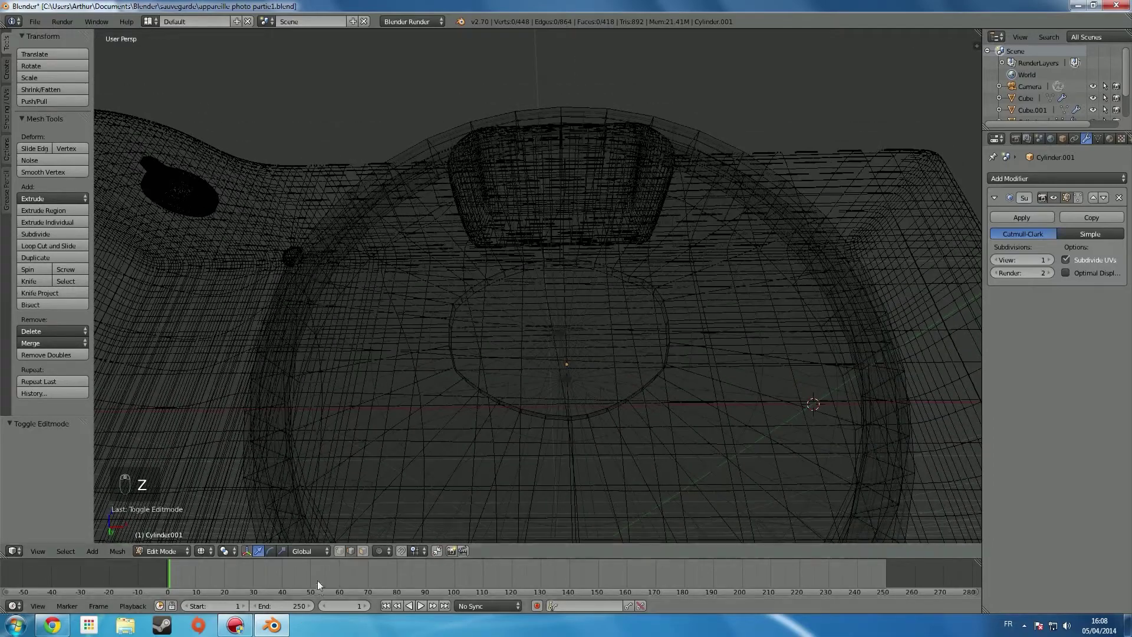
pyautogui.rightClick(552, 266)
pyautogui.moveTo(554, 284); pyautogui.dragTo(523, 322, button='middle')
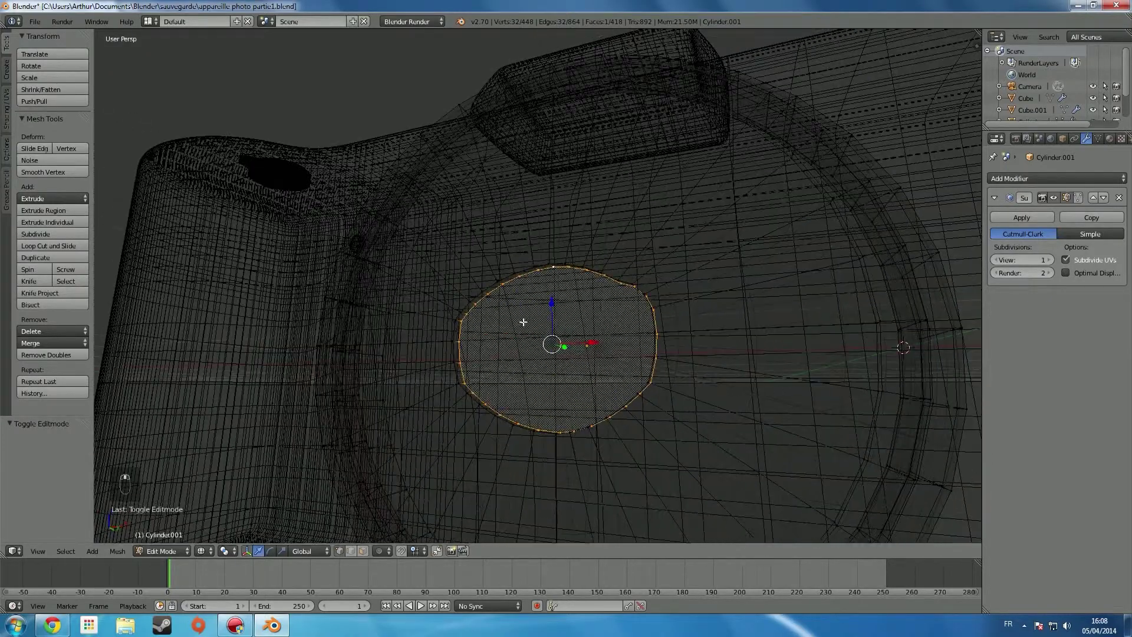
pyautogui.hotkey('shift', 'e')
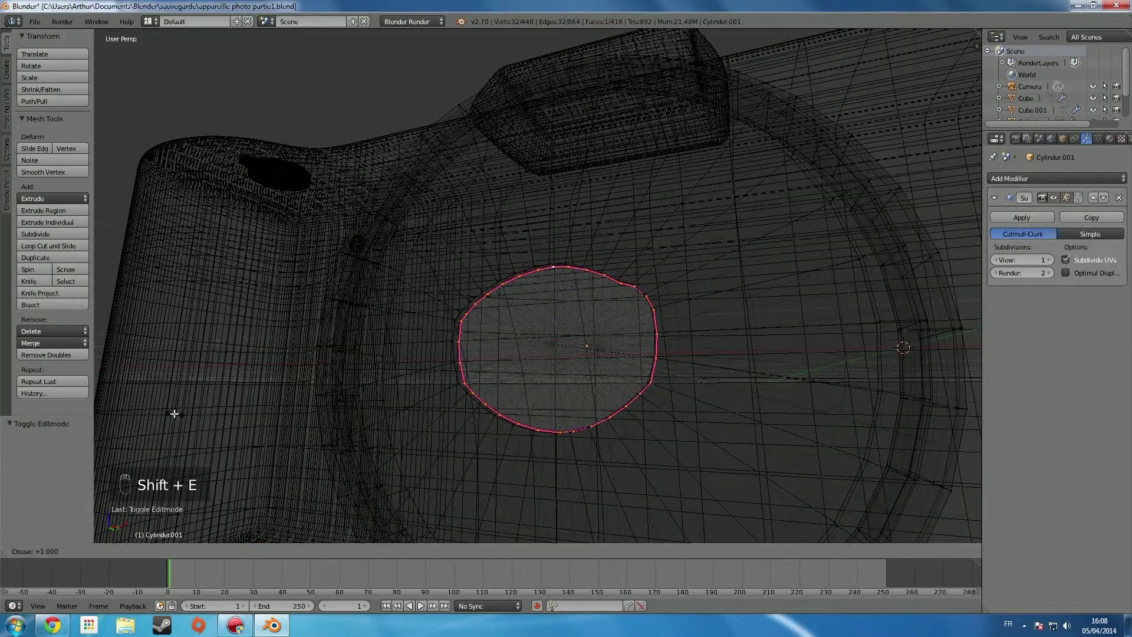
pyautogui.click(174, 414)
pyautogui.press('z')
pyautogui.press('Tab')
# - Add a loop cut on the lens's front face and slide it out close to the surrounding rim
pyautogui.scroll(-4, 201, 418)
pyautogui.moveTo(200, 417)
pyautogui.mouseDown(button='middle')
pyautogui.moveTo(299, 416)
pyautogui.moveTo(341, 460)
pyautogui.moveTo(171, 464)
pyautogui.moveTo(426, 408)
pyautogui.moveTo(470, 365)
pyautogui.moveTo(452, 340)
pyautogui.mouseUp(button='middle')
pyautogui.press('Tab')
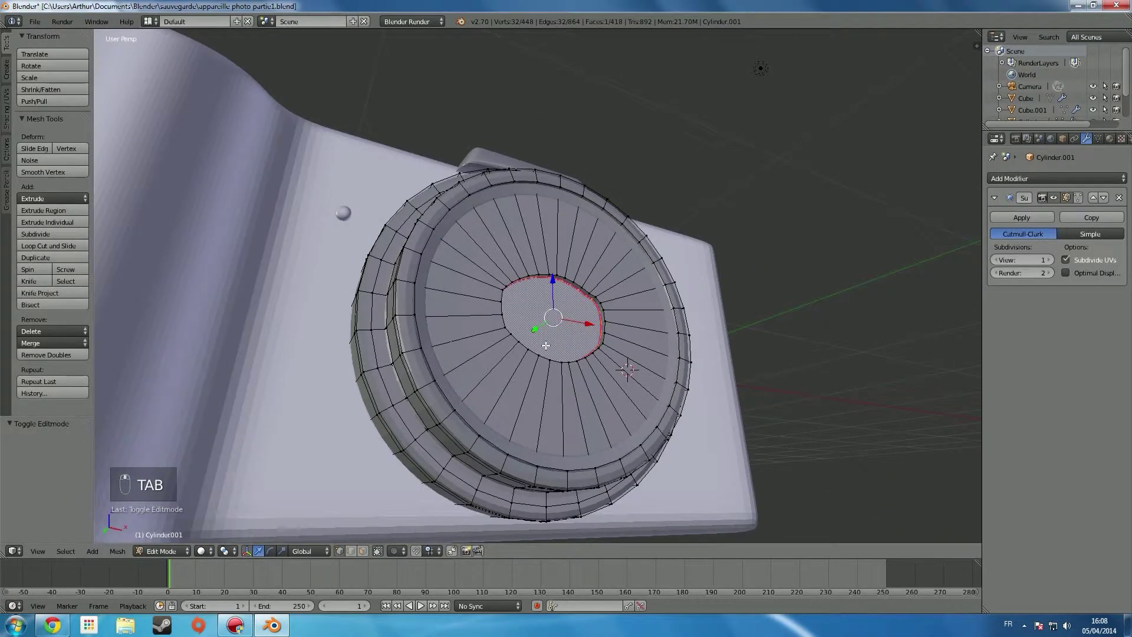
pyautogui.hotkey('ctrl', 'r')
pyautogui.click(549, 390)
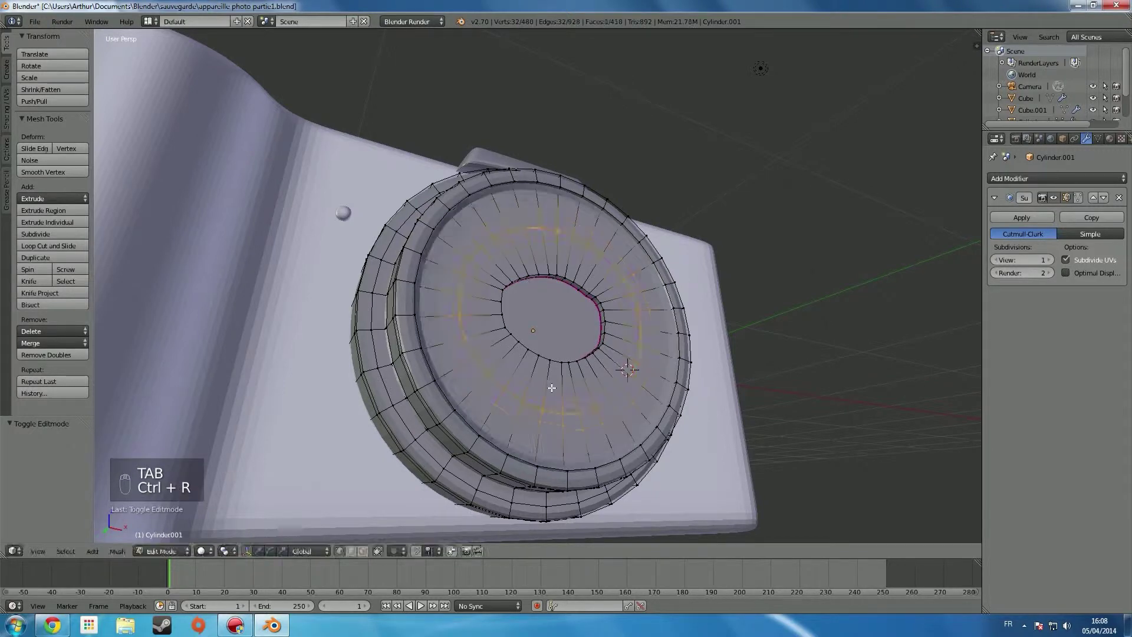
pyautogui.click(554, 435)
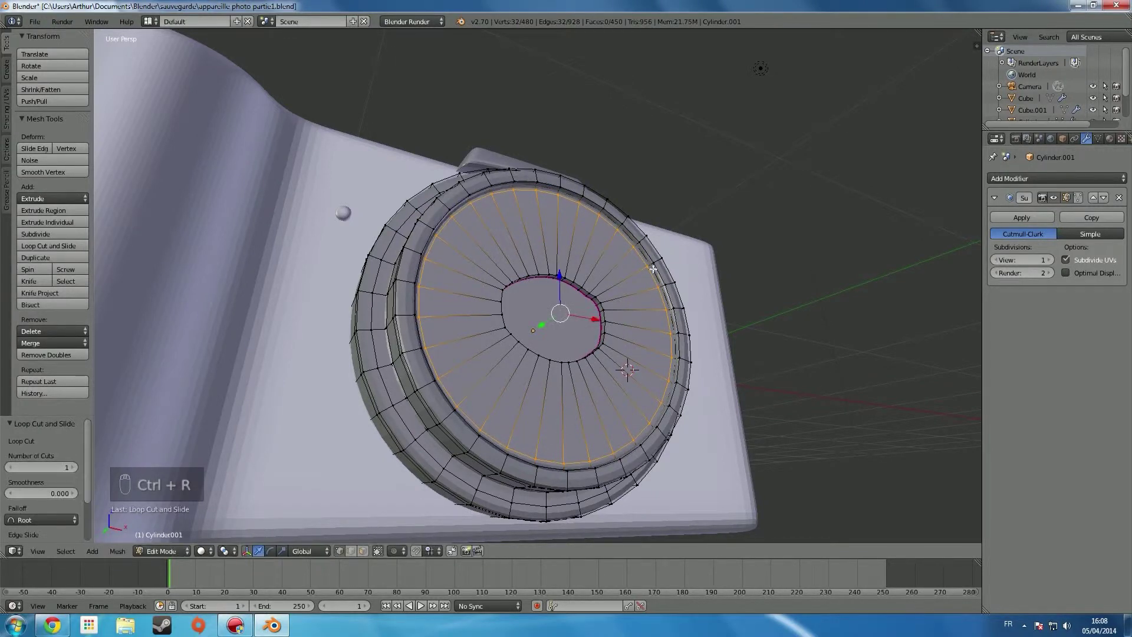
# - Add two more loop cuts around the narrow rim enclosing the lens's front face
pyautogui.scroll(4, 659, 240)
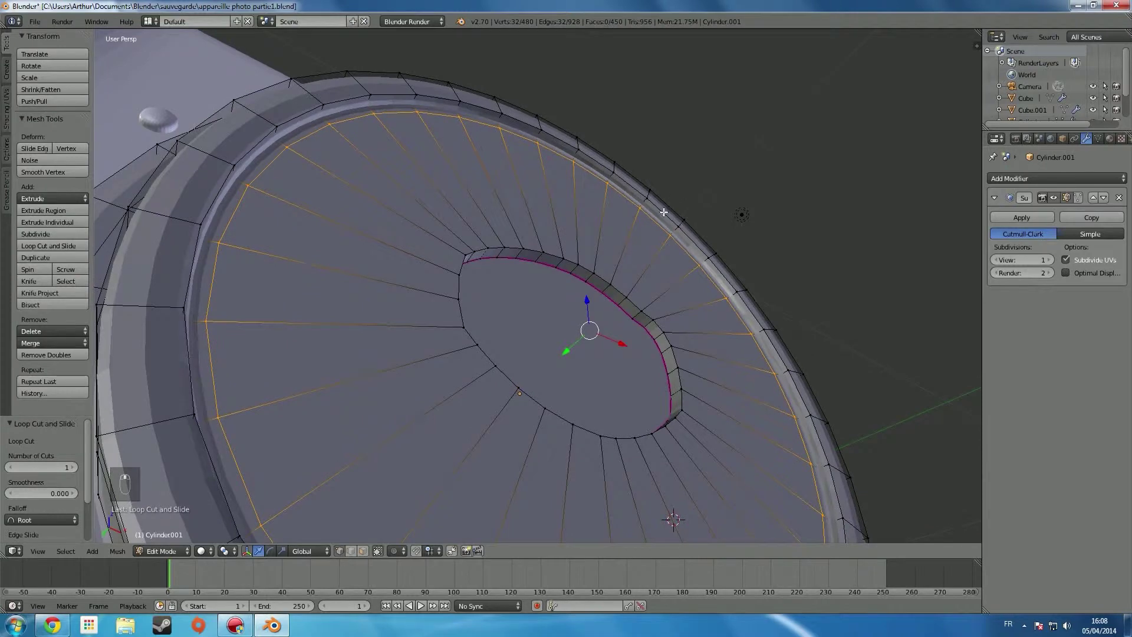
pyautogui.hotkey('ctrl', 'r')
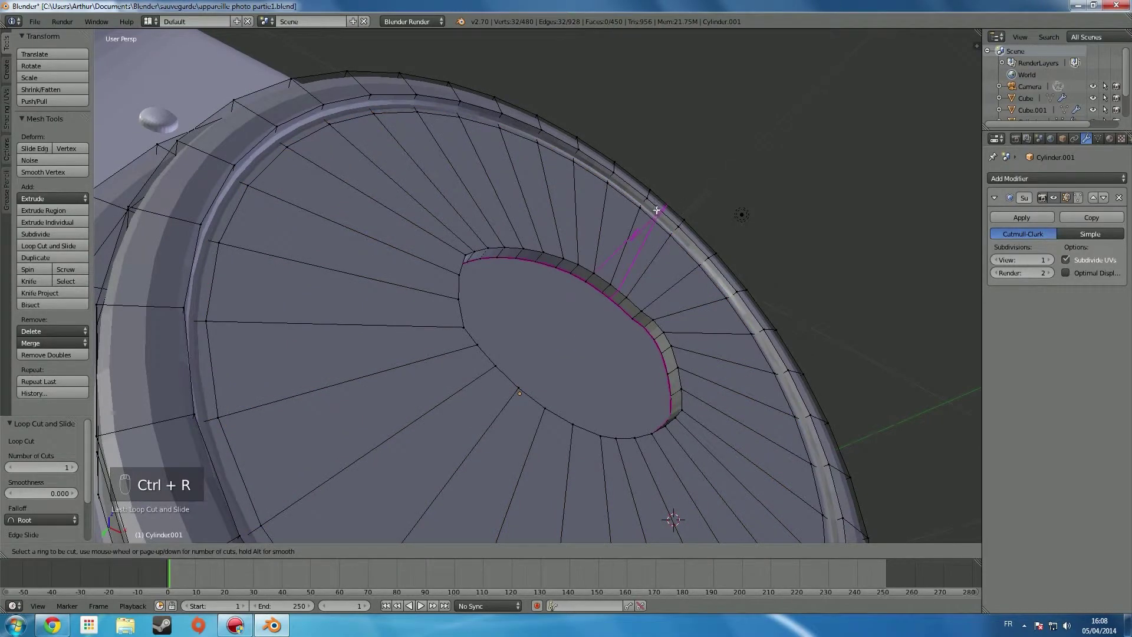
pyautogui.click(643, 200)
pyautogui.click(643, 200)
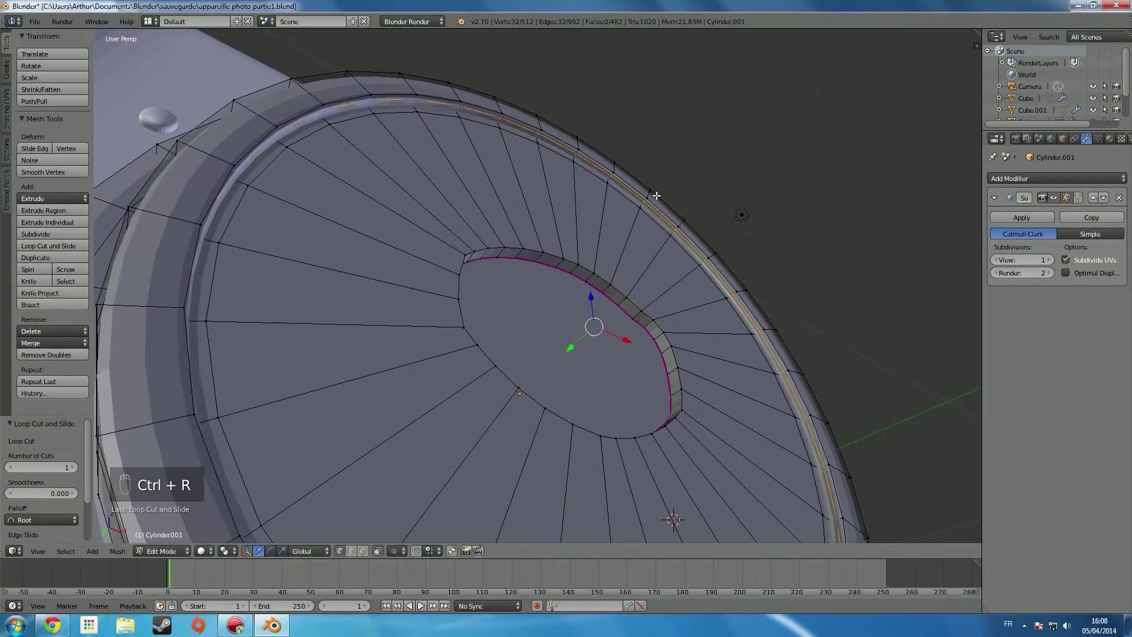
pyautogui.hotkey('ctrl', 'r')
pyautogui.click(647, 193)
pyautogui.click(647, 192)
# - Return to Object Mode and set the lens's Subdivision Surface view level to 3
pyautogui.moveTo(647, 192); pyautogui.dragTo(558, 310, button='middle')
pyautogui.press('Tab')
pyautogui.scroll(-4, 514, 256)
pyautogui.click(1049, 260)
pyautogui.click(1049, 260)
# - Examine the whole camera model from the front, from above and from behind
pyautogui.moveTo(625, 321); pyautogui.dragTo(554, 372, button='middle')
pyautogui.scroll(-3, 553, 371)
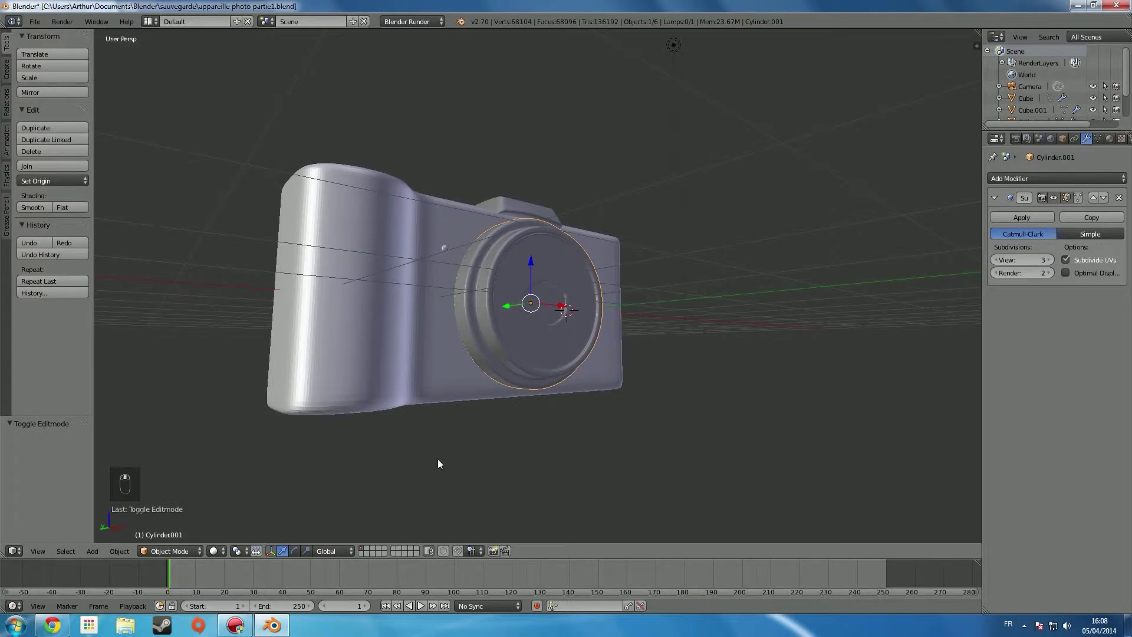
pyautogui.scroll(-2, 493, 463)
pyautogui.moveTo(493, 462); pyautogui.dragTo(409, 524, button='middle')
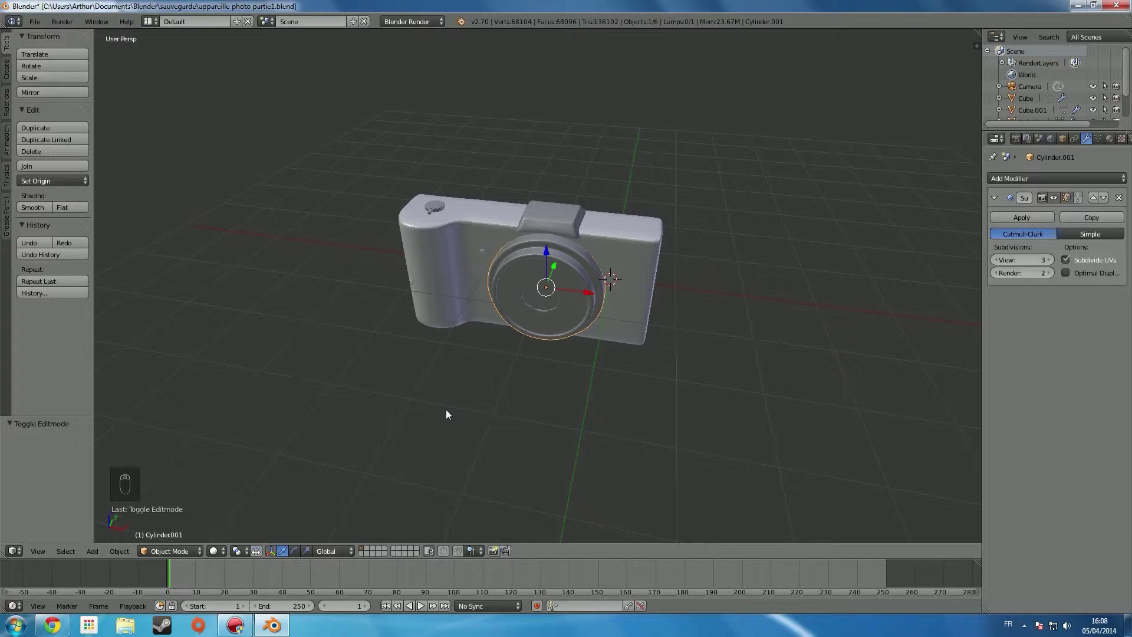
pyautogui.scroll(2, 447, 405)
pyautogui.moveTo(447, 404); pyautogui.dragTo(435, 343, button='middle')
pyautogui.scroll(1, 538, 374)
pyautogui.scroll(-3, 537, 374)
pyautogui.scroll(3, 435, 343)
pyautogui.moveTo(606, 316); pyautogui.dragTo(567, 295, button='middle')
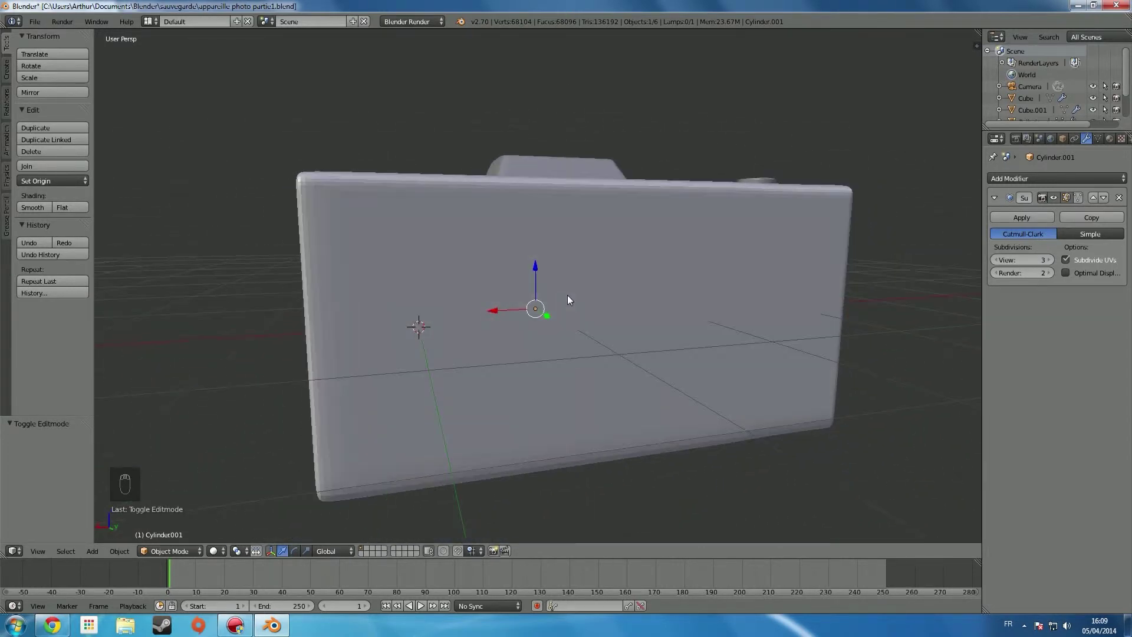
# - Select the three large back faces of the camera body in face select mode and extrude them a small amount along Y
pyautogui.rightClick(622, 342)
pyautogui.press('Tab')
pyautogui.moveTo(489, 335); pyautogui.dragTo(310, 179, button='middle')
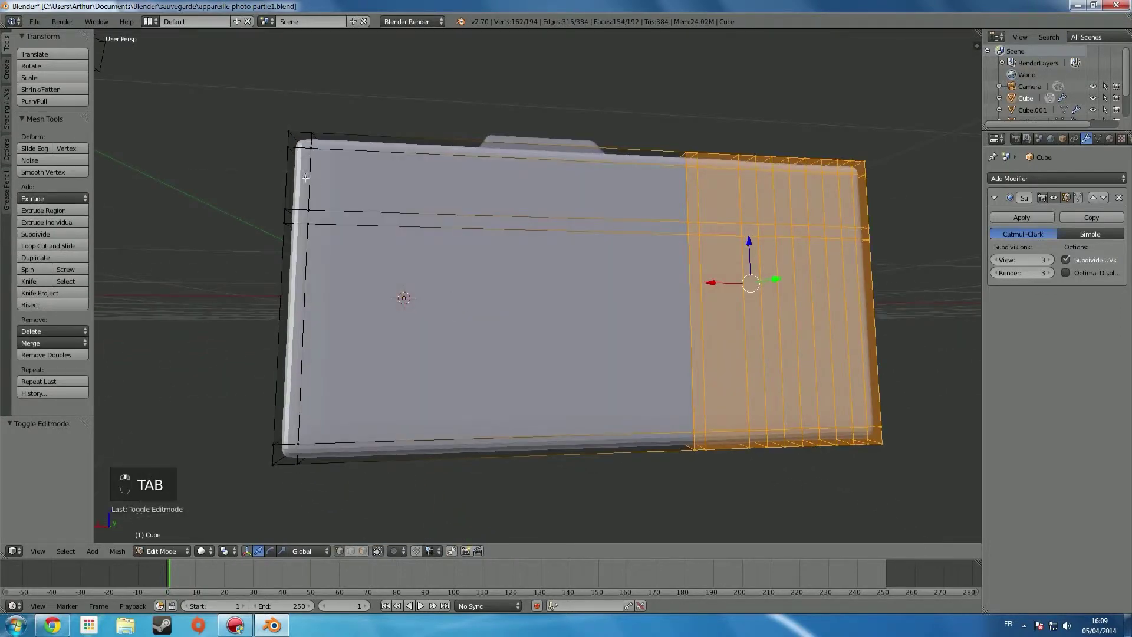
pyautogui.click(362, 551)
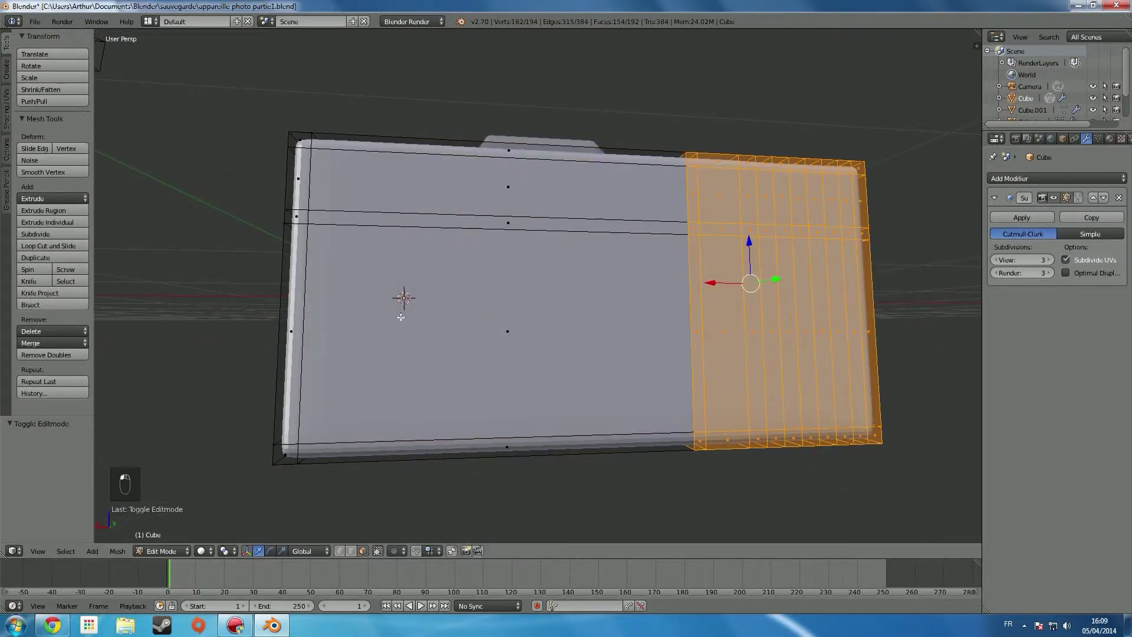
pyautogui.rightClick(434, 300)
pyautogui.keyDown('shift'); pyautogui.rightClick(476, 222); pyautogui.keyUp('shift')
pyautogui.keyDown('shift'); pyautogui.rightClick(493, 189); pyautogui.keyUp('shift')
pyautogui.moveTo(429, 235)
pyautogui.mouseDown(button='middle')
pyautogui.moveTo(485, 253)
pyautogui.moveTo(414, 250)
pyautogui.mouseUp(button='middle')
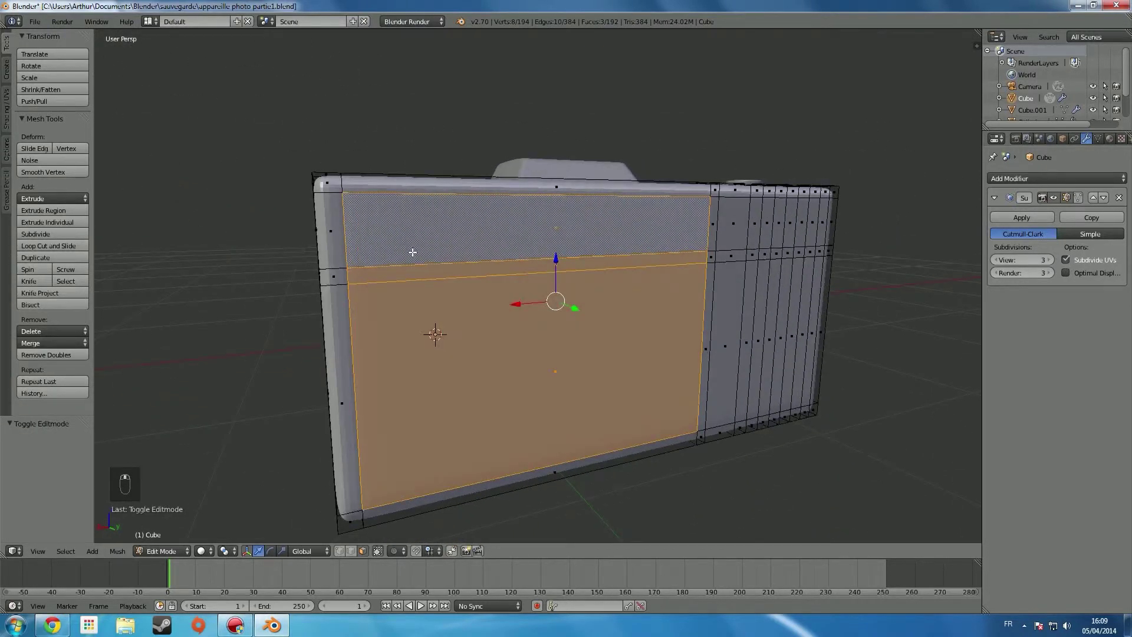
pyautogui.press('KP_1')
pyautogui.press('KP_3')
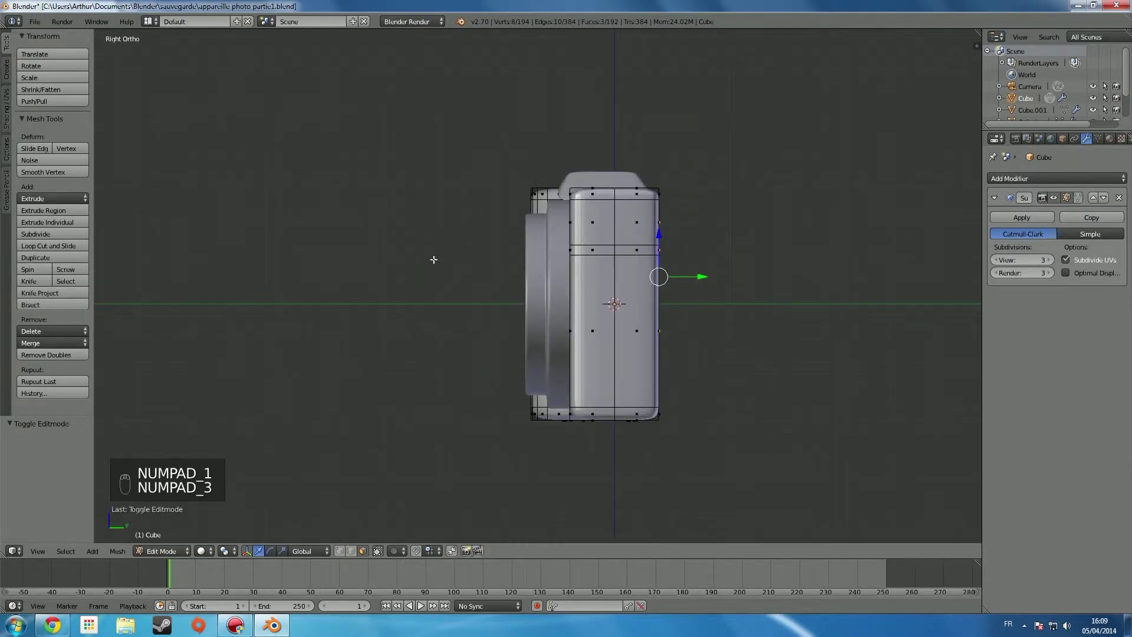
pyautogui.press('e')
pyautogui.click(676, 307)
# - Try creasing the edges of the extruded back faces with a factor of 1.0, and undo the crease
pyautogui.moveTo(675, 307); pyautogui.dragTo(592, 312, button='middle')
pyautogui.press('Tab')
pyautogui.scroll(-3, 584, 319)
pyautogui.press('Tab')
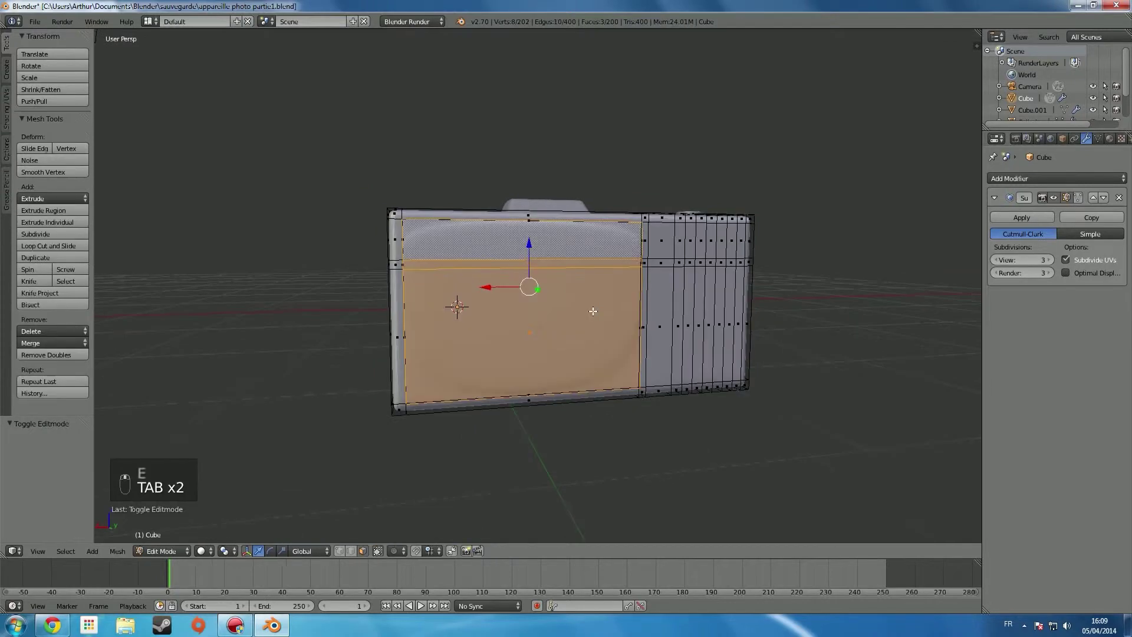
pyautogui.hotkey('shift', 'e')
pyautogui.click(898, 367)
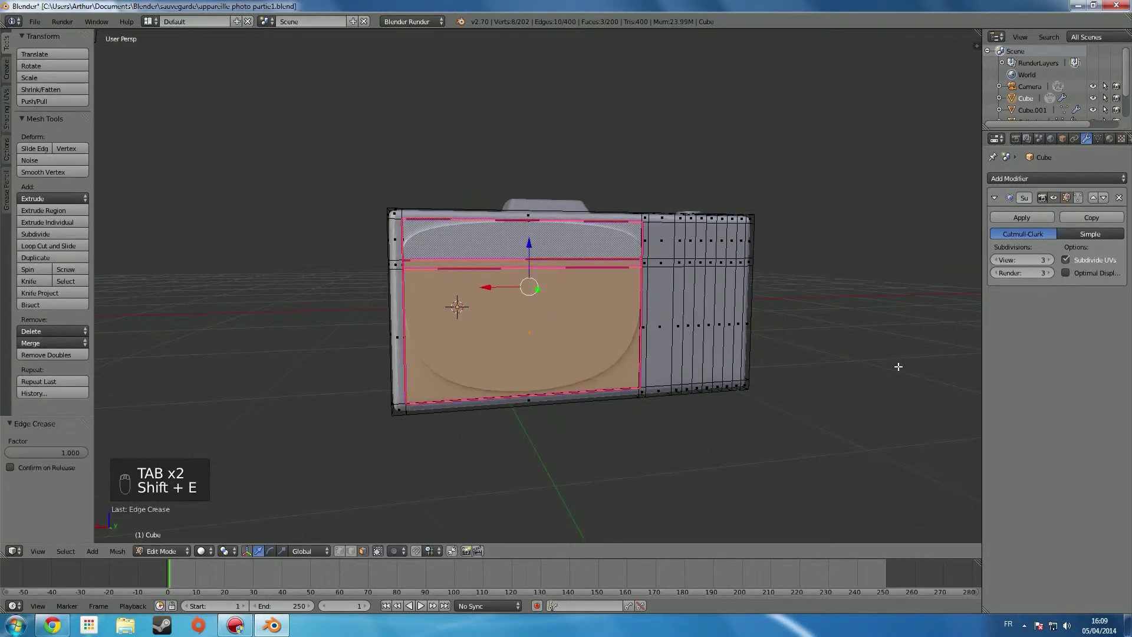
pyautogui.scroll(3, 687, 347)
pyautogui.hotkey('ctrl', 'z')
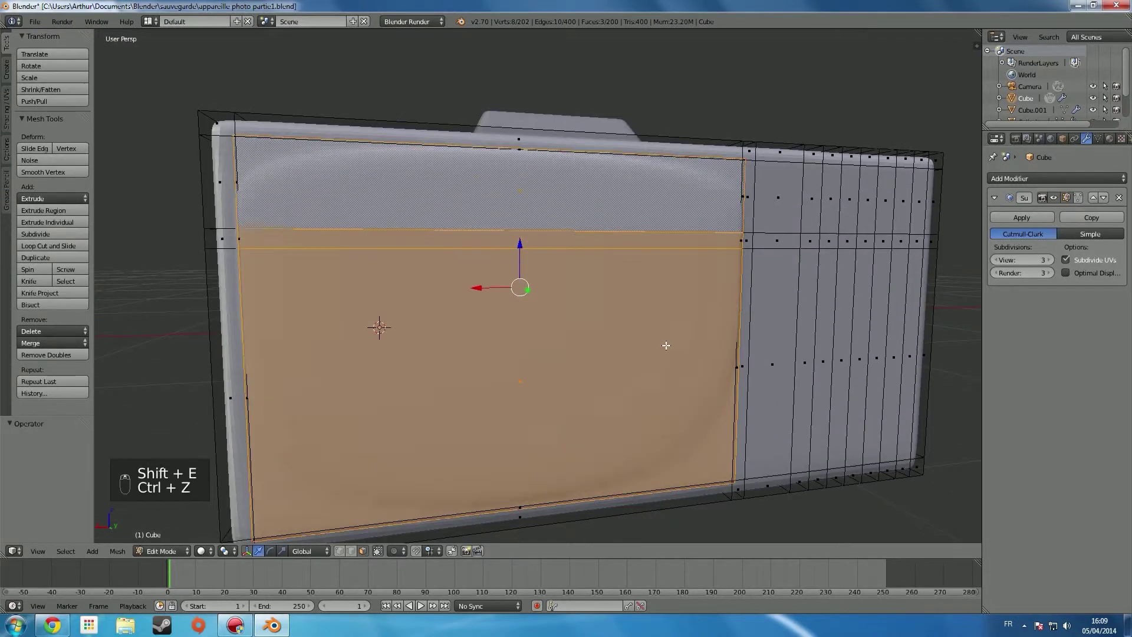
# - Add two vertical loop cuts around the camera body, slid against the two side edges of the extruded back area
pyautogui.hotkey('ctrl', 'r')
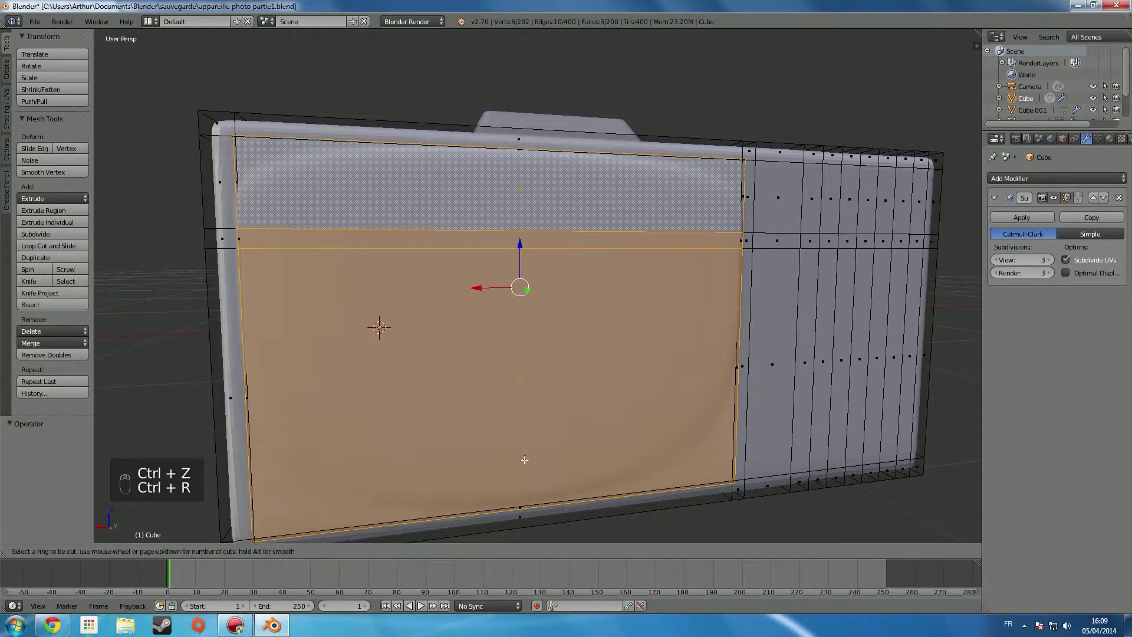
pyautogui.click(516, 512)
pyautogui.click(753, 490)
pyautogui.hotkey('ctrl', 'r')
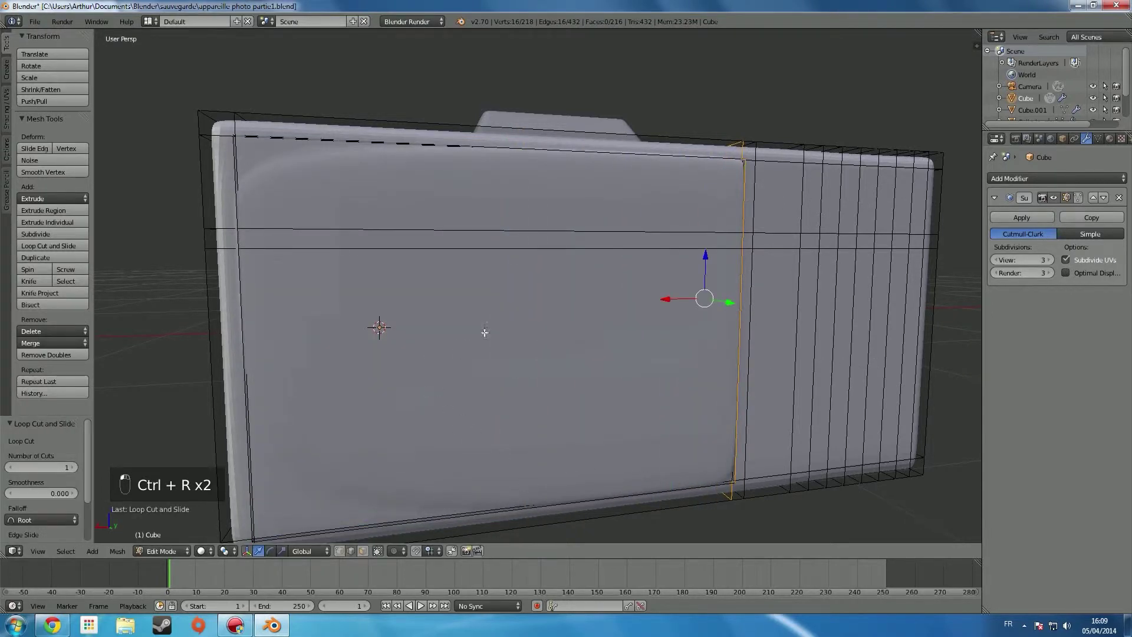
pyautogui.hotkey('ctrl', 'r')
pyautogui.click(554, 517)
pyautogui.click(944, 497)
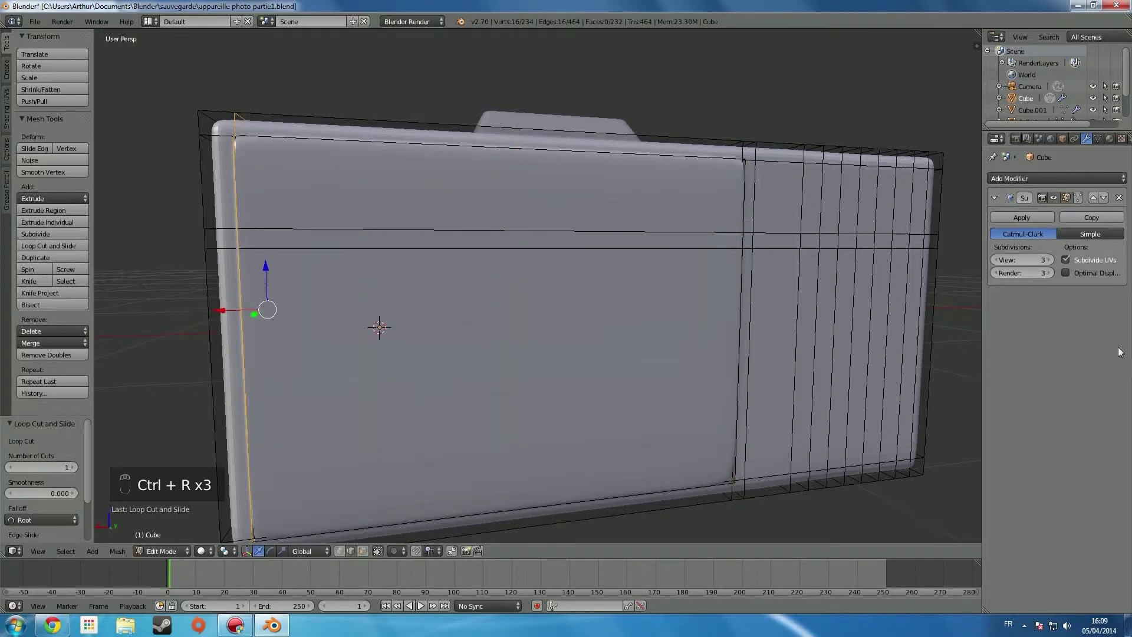
# - Add three horizontal loop cuts around the camera body: along the back area's upper edge, across its lower middle and along its lower edge
pyautogui.hotkey('ctrl', 'r')
pyautogui.click(741, 298)
pyautogui.click(684, 230)
pyautogui.hotkey('ctrl', 'r')
pyautogui.click(762, 180)
pyautogui.click(647, 429)
pyautogui.hotkey('ctrl', 'r')
pyautogui.click(734, 425)
pyautogui.click(723, 501)
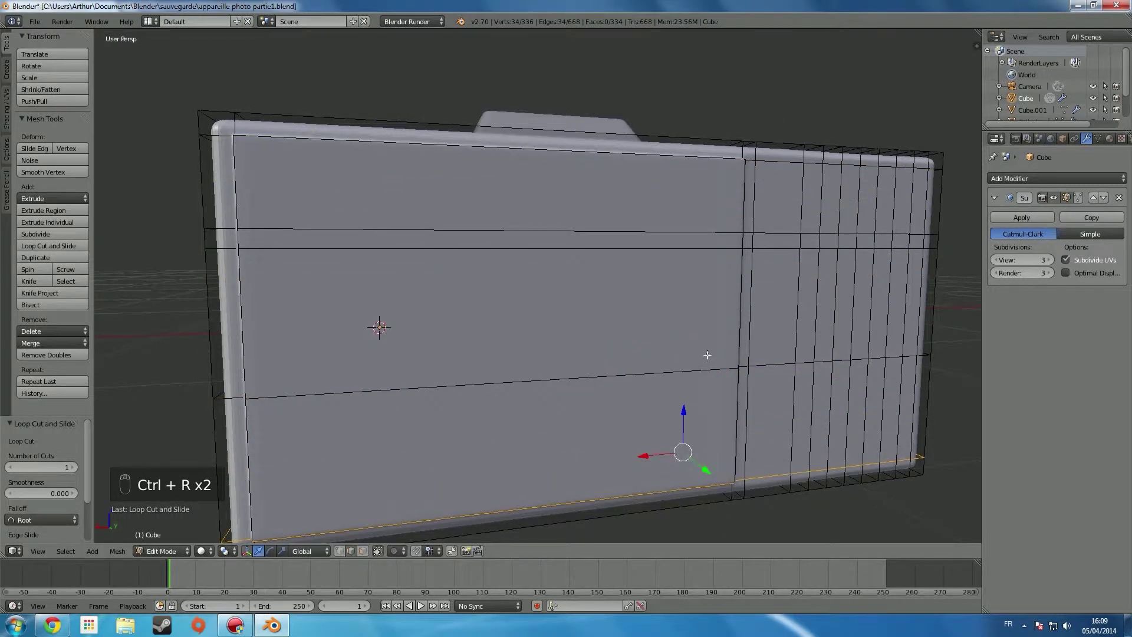
# - Return to Object Mode and apply smooth shading to the camera body
pyautogui.press('Tab')
pyautogui.scroll(-5, 662, 356)
pyautogui.moveTo(663, 356); pyautogui.dragTo(814, 358, button='middle')
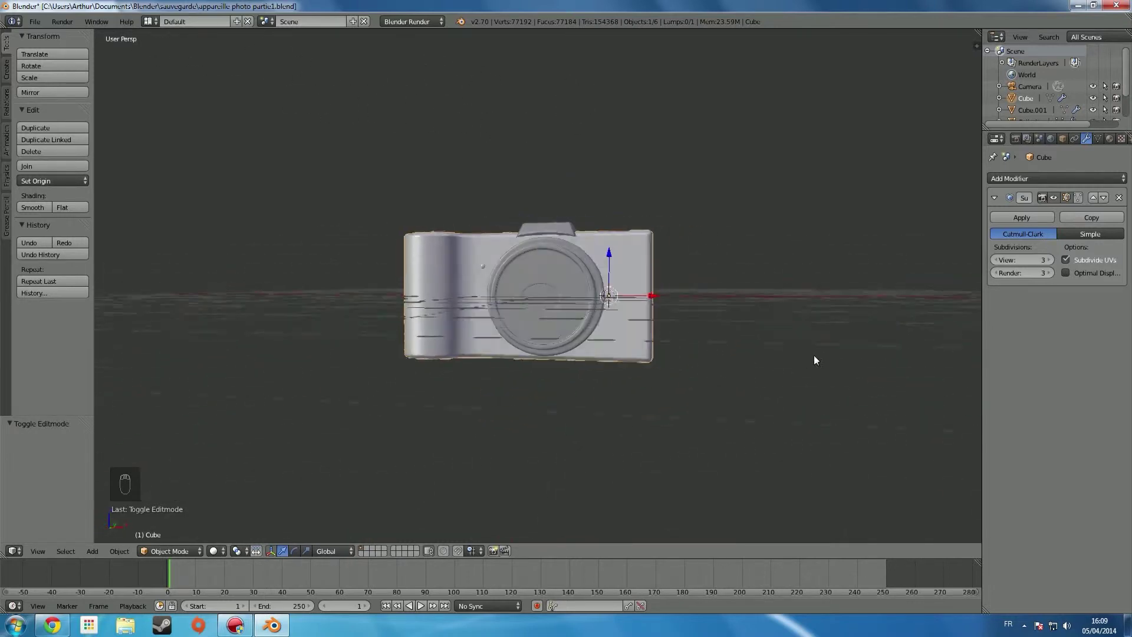
pyautogui.scroll(3, 808, 357)
pyautogui.moveTo(724, 332); pyautogui.dragTo(443, 327, button='middle')
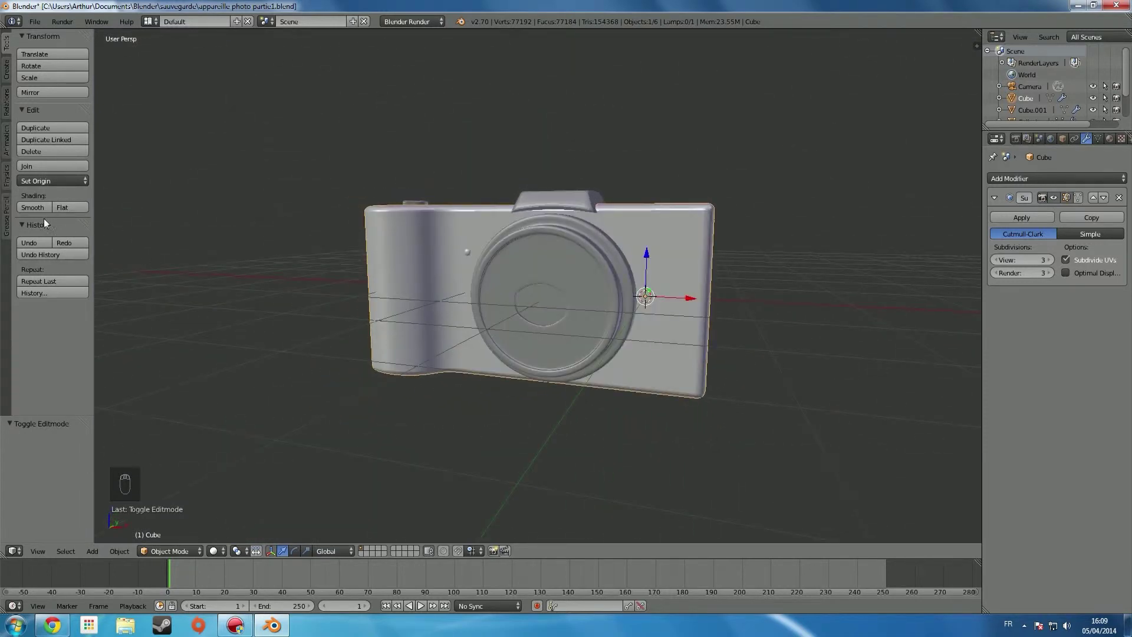
pyautogui.scroll(4, 424, 281)
pyautogui.moveTo(424, 281); pyautogui.dragTo(368, 237, button='middle')
pyautogui.scroll(3, 367, 237)
pyautogui.scroll(-7, 367, 237)
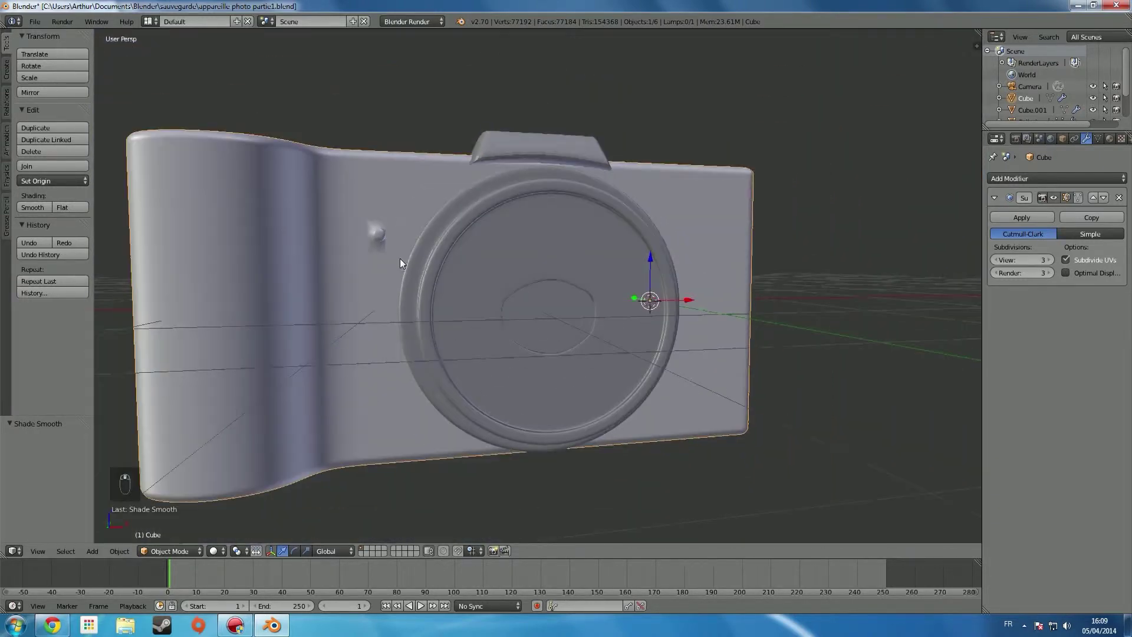
# - Apply smooth shading to the lens, the raised housing above it and the dial on top of the grip
pyautogui.rightClick(449, 308)
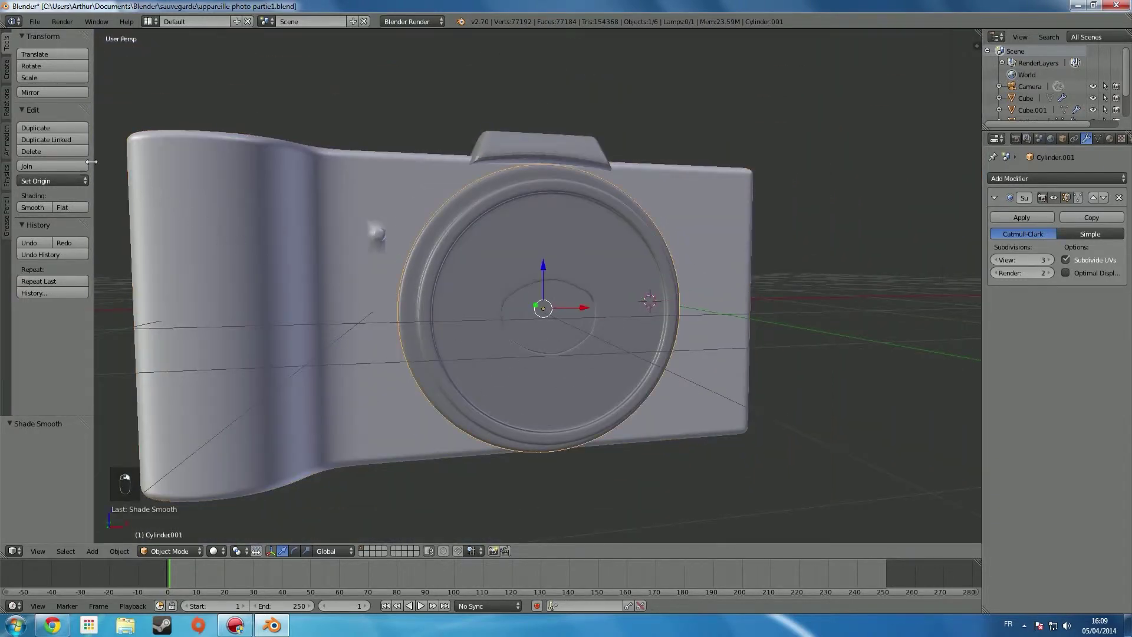
pyautogui.moveTo(536, 191); pyautogui.dragTo(465, 289, button='middle')
pyautogui.rightClick(539, 124)
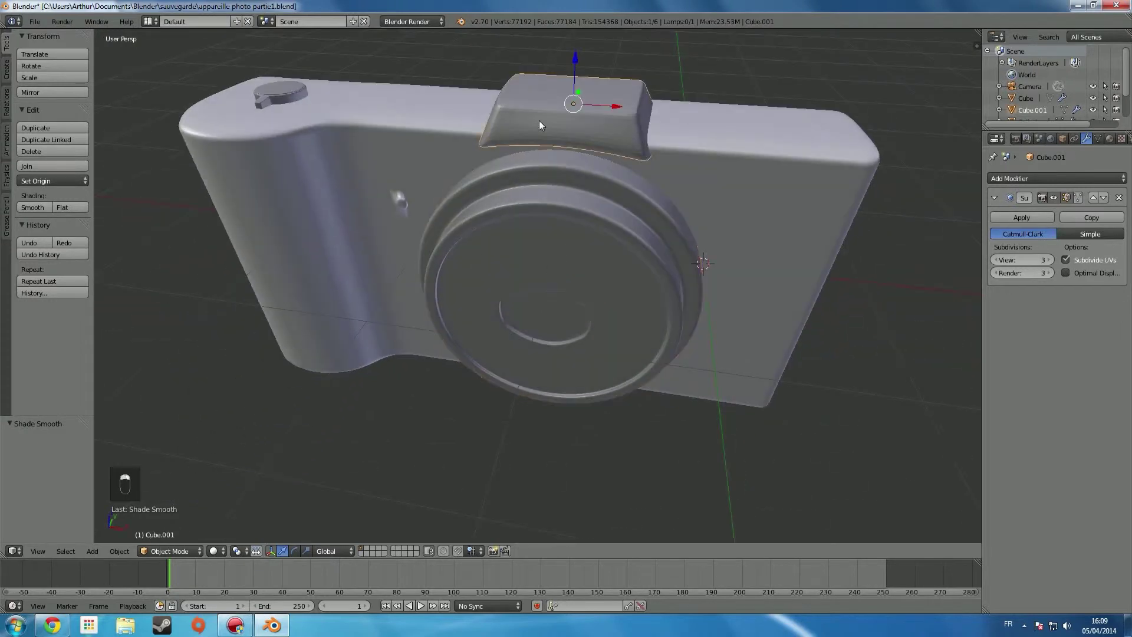
pyautogui.rightClick(278, 108)
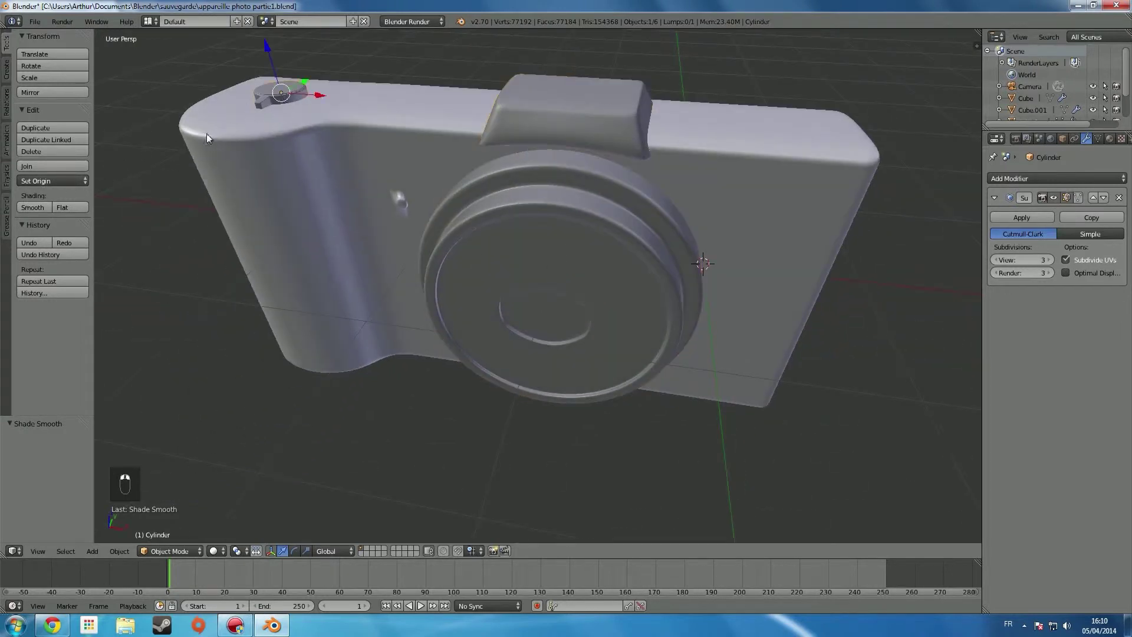
# - Examine the camera model from the front at several distances and check the Olympus reference video on the tutorial page in Chrome
pyautogui.moveTo(620, 293); pyautogui.dragTo(589, 306, button='middle')
pyautogui.scroll(-4, 412, 289)
pyautogui.scroll(-3, 731, 270)
pyautogui.scroll(3, 597, 306)
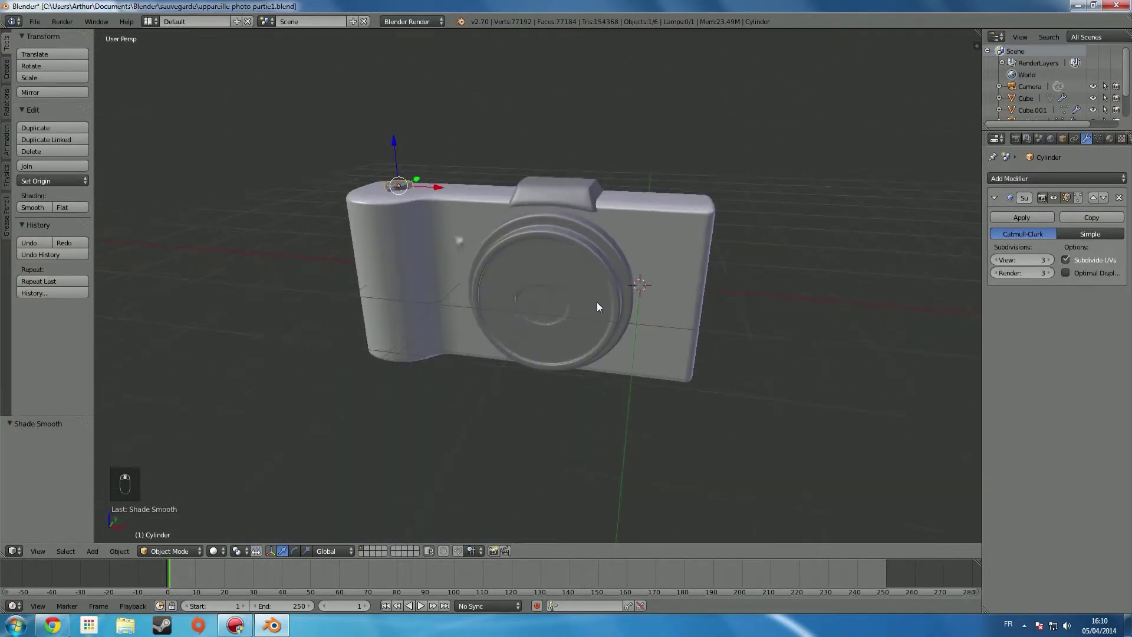
pyautogui.scroll(4, 607, 287)
pyautogui.moveTo(613, 284); pyautogui.dragTo(642, 249, button='middle')
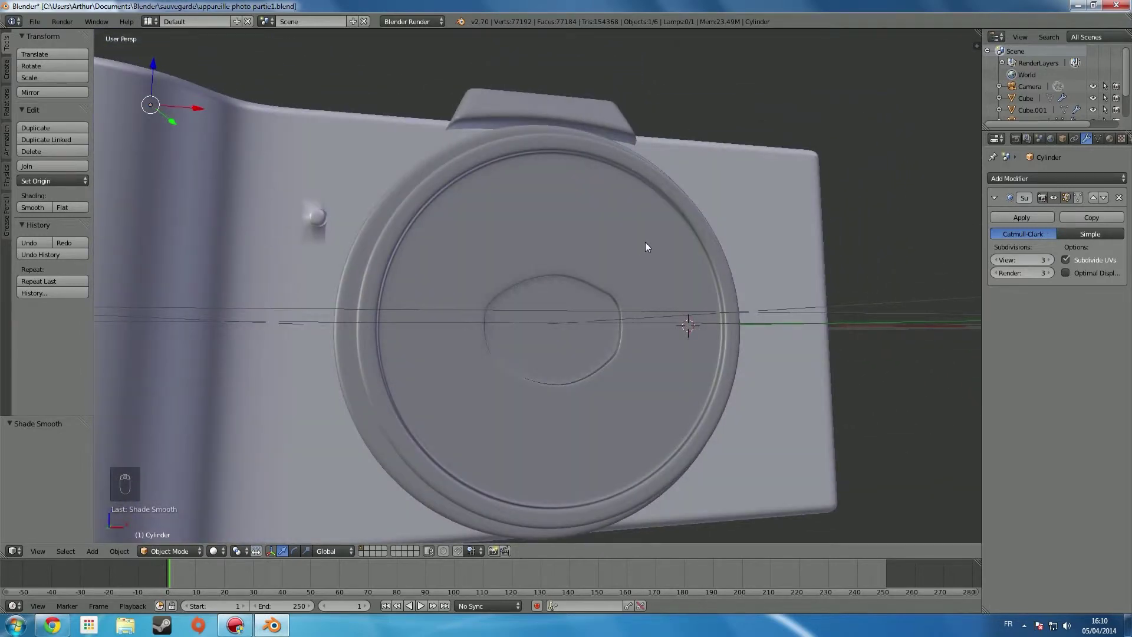
pyautogui.scroll(-5, 651, 265)
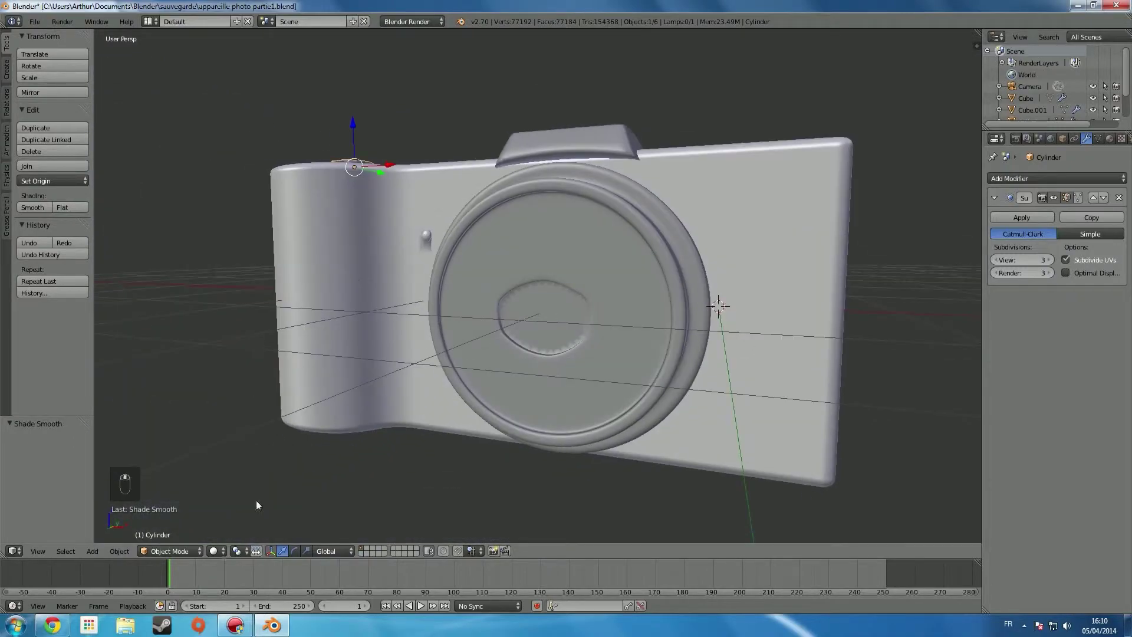
pyautogui.click(52, 625)
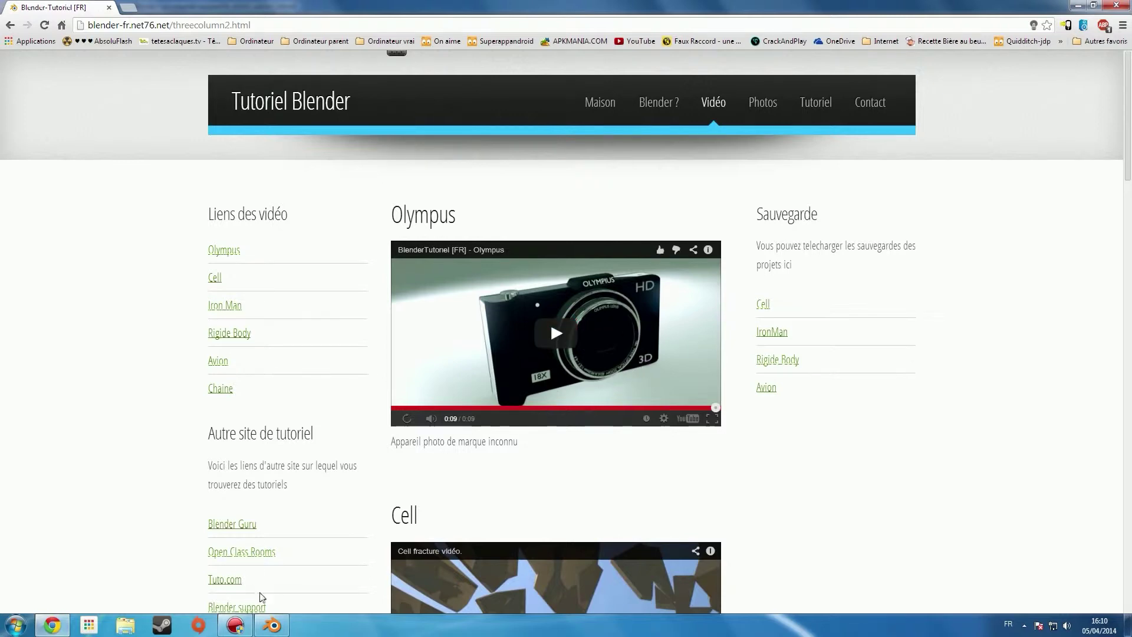
pyautogui.click(272, 623)
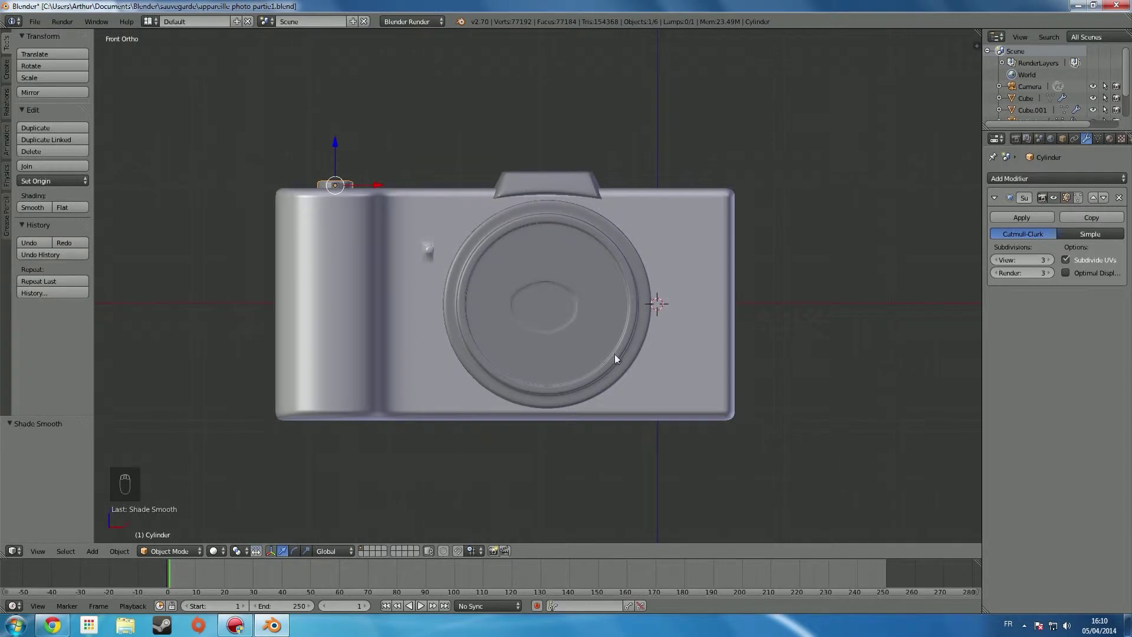
# - Add a text object and rotate it upright in the right side view
pyautogui.hotkey('shift', 'a')
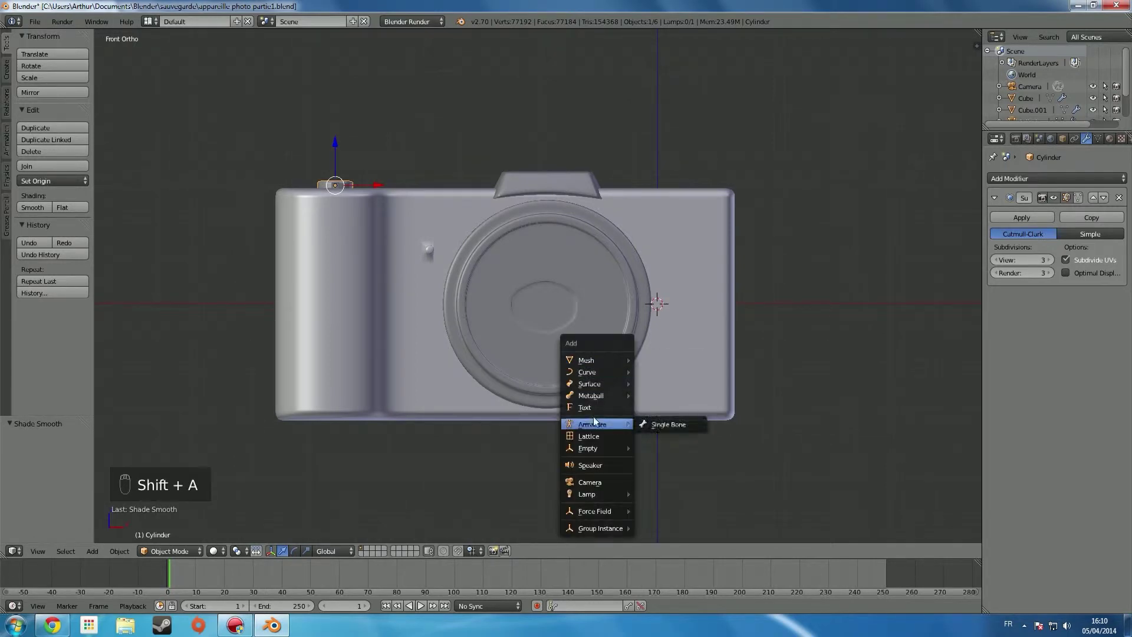
pyautogui.click(594, 416)
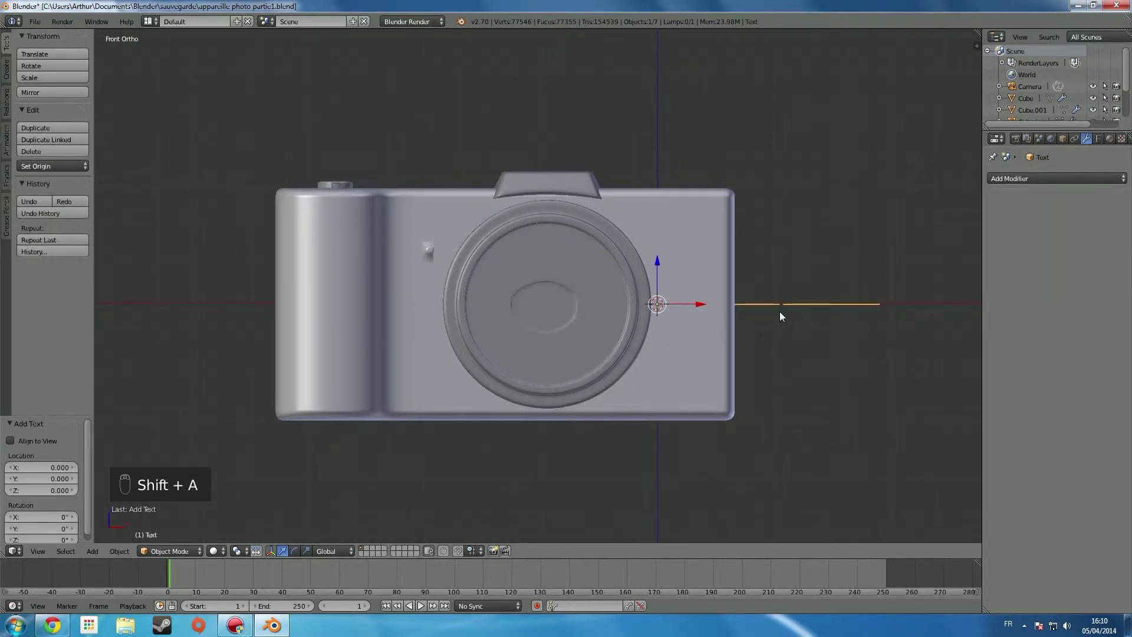
pyautogui.press('KP_3')
pyautogui.press('r')
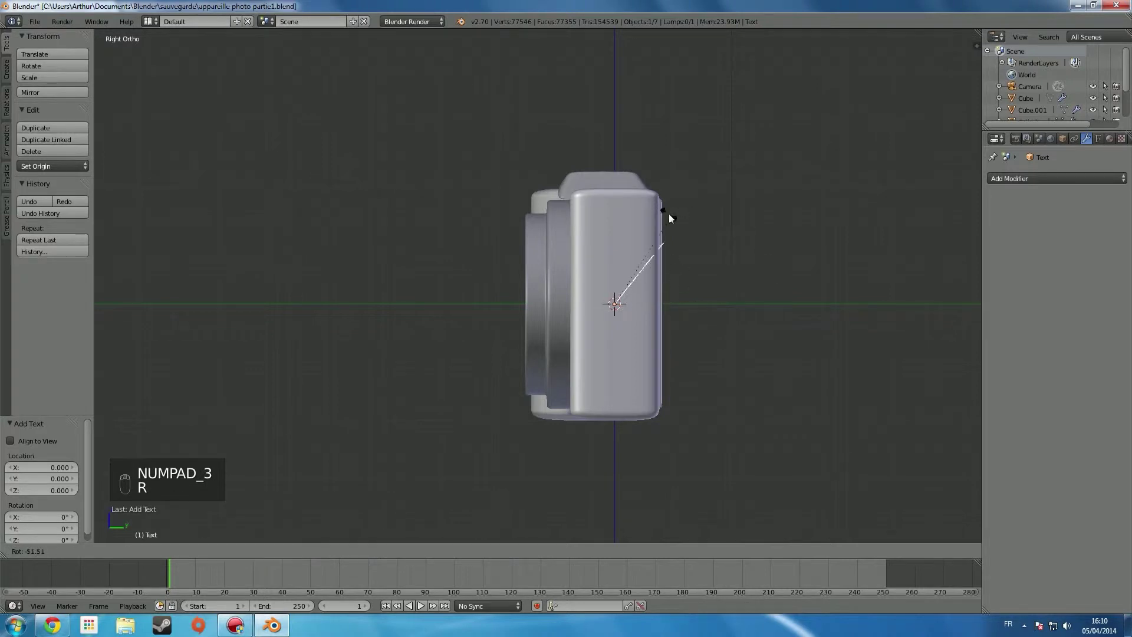
pyautogui.click(605, 209)
# - Move the text about -1.056 along Y so it stands in front of the lens
pyautogui.press('g')
pyautogui.press('y')
pyautogui.click(544, 270)
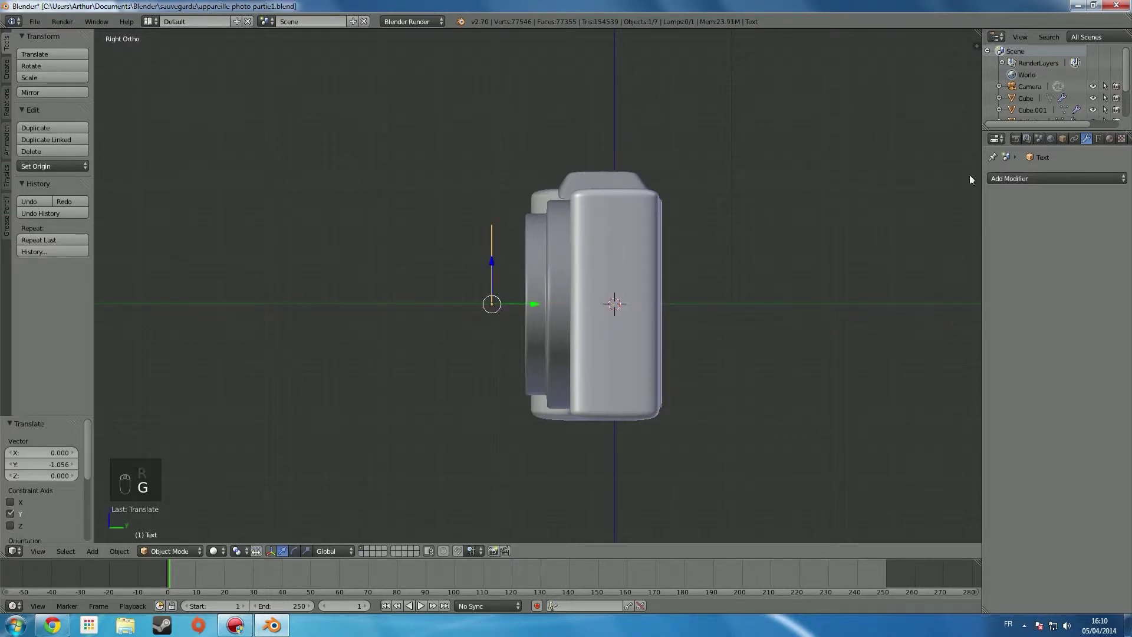
# - Set the text's Extrude value to 0.2
pyautogui.click(1096, 138)
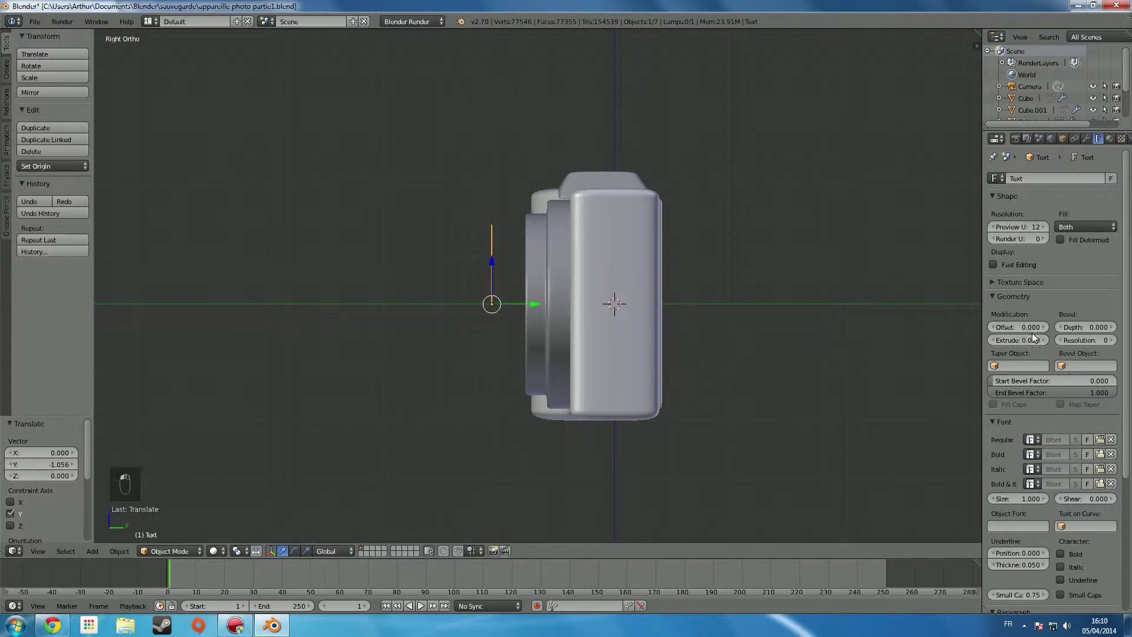
pyautogui.click(1018, 340)
pyautogui.write('0.2')
pyautogui.press('Return')
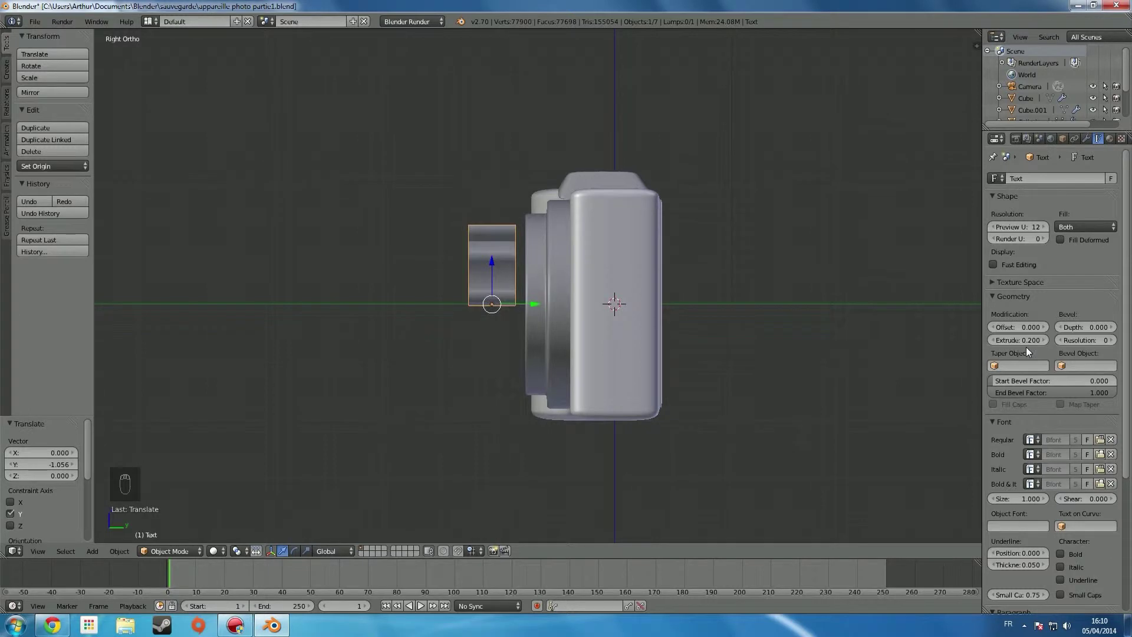
# - Reduce the text's Extrude value to 0.02
pyautogui.click(1030, 340)
pyautogui.press('BackSpace')
pyautogui.write('0.02')
pyautogui.press('Return')
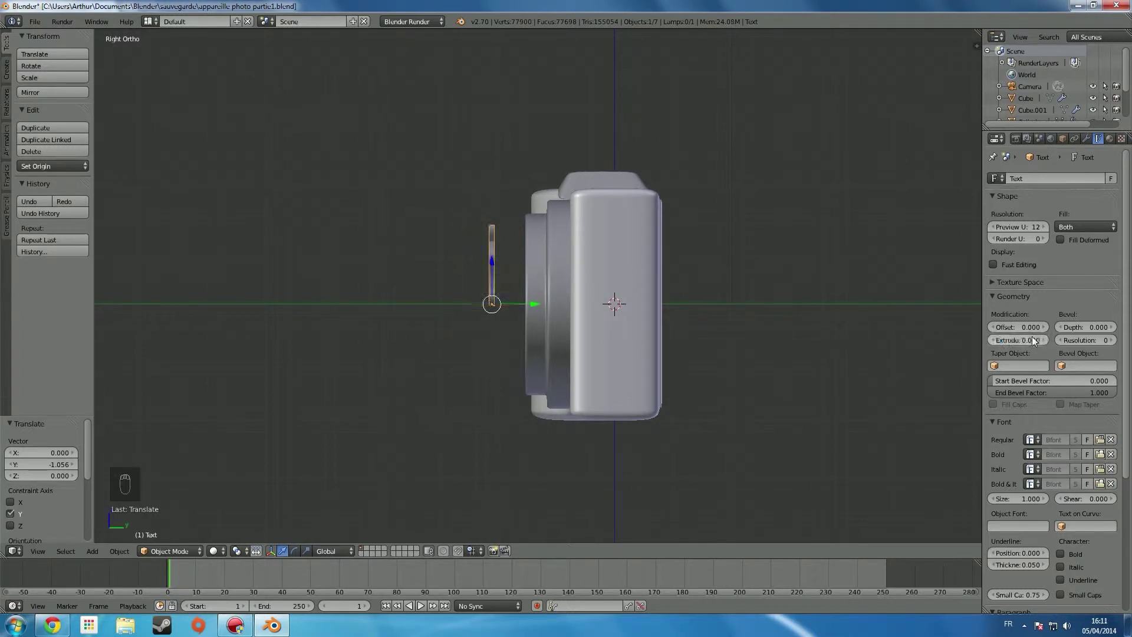
# - Reduce the text's Extrude value further to 0.002
pyautogui.moveTo(470, 277); pyautogui.dragTo(575, 278, button='middle')
pyautogui.scroll(-2, 572, 281)
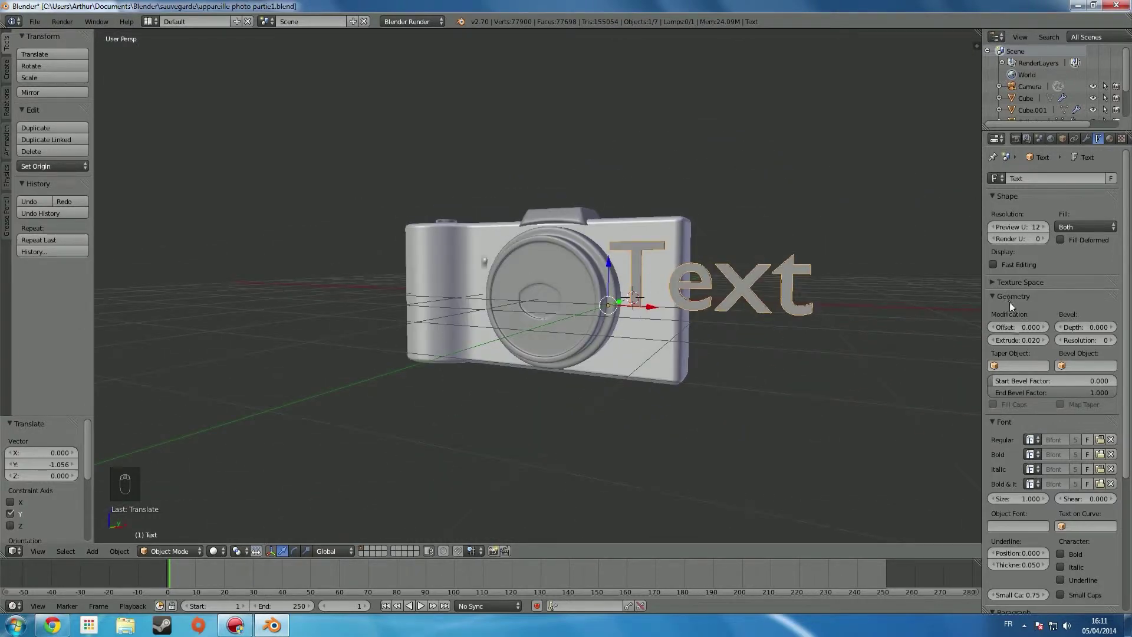
pyautogui.press('BackSpace')
pyautogui.press('Return')
pyautogui.moveTo(887, 321); pyautogui.dragTo(733, 308, button='middle')
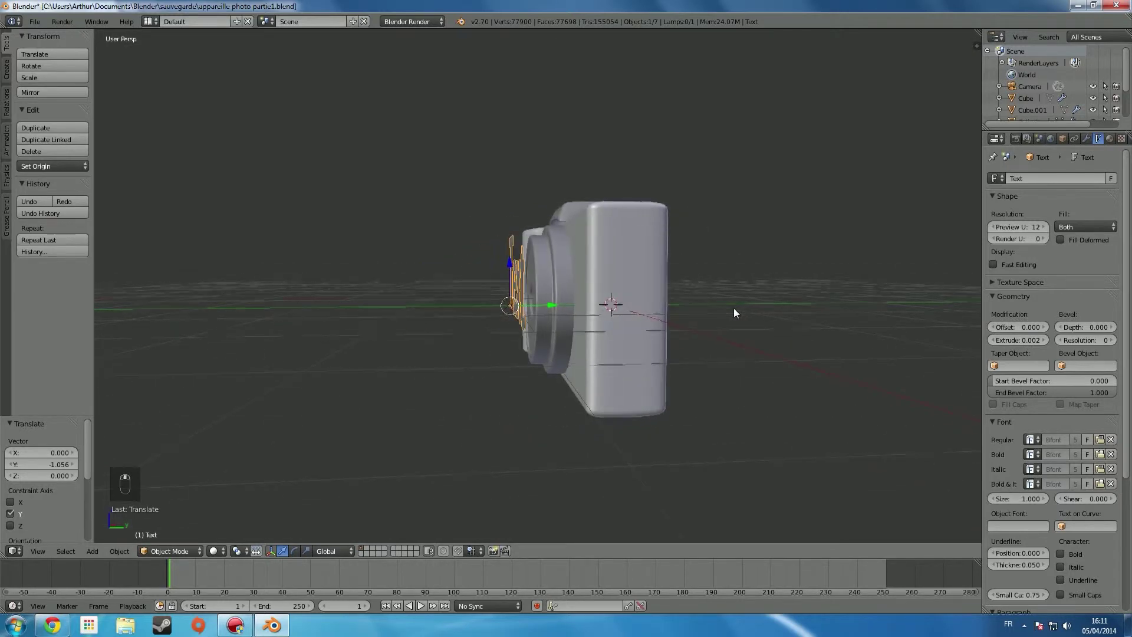
# - Check the text's thickness in the right side view and set its Extrude value to 0.008
pyautogui.press('KP_1')
pyautogui.press('KP_3')
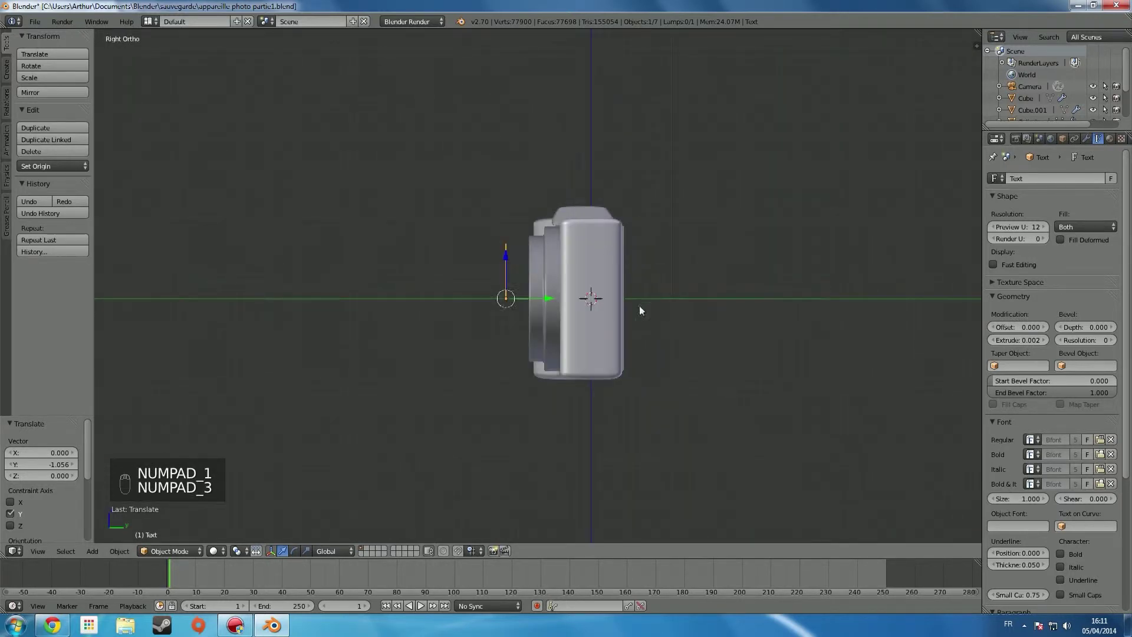
pyautogui.scroll(9, 535, 348)
pyautogui.keyDown('shift'); pyautogui.moveTo(480, 289); pyautogui.dragTo(527, 334, button='middle'); pyautogui.keyUp('shift')
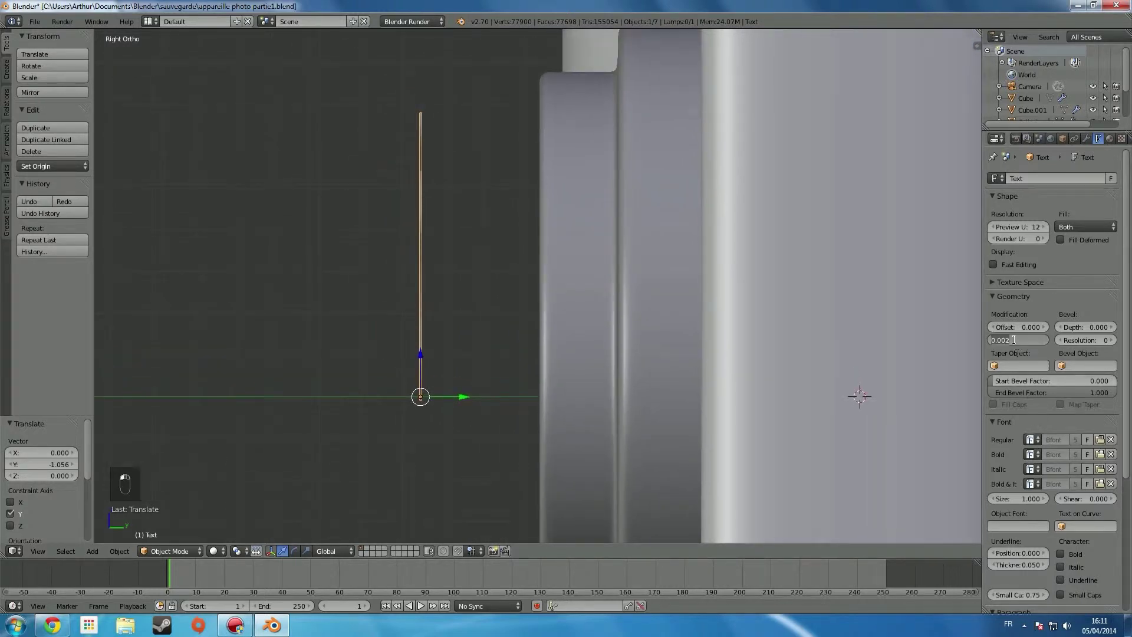
pyautogui.press('BackSpace')
pyautogui.write('.008')
pyautogui.press('Return')
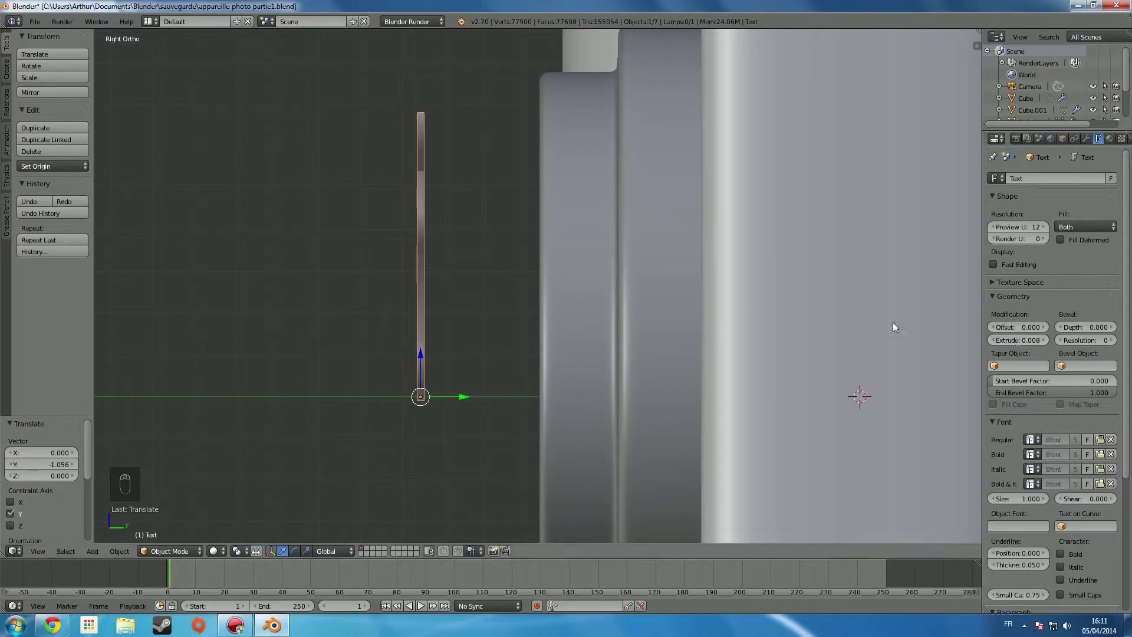
# - Edit the text object in the front view and delete all of its default text
pyautogui.moveTo(679, 334); pyautogui.dragTo(638, 344, button='middle')
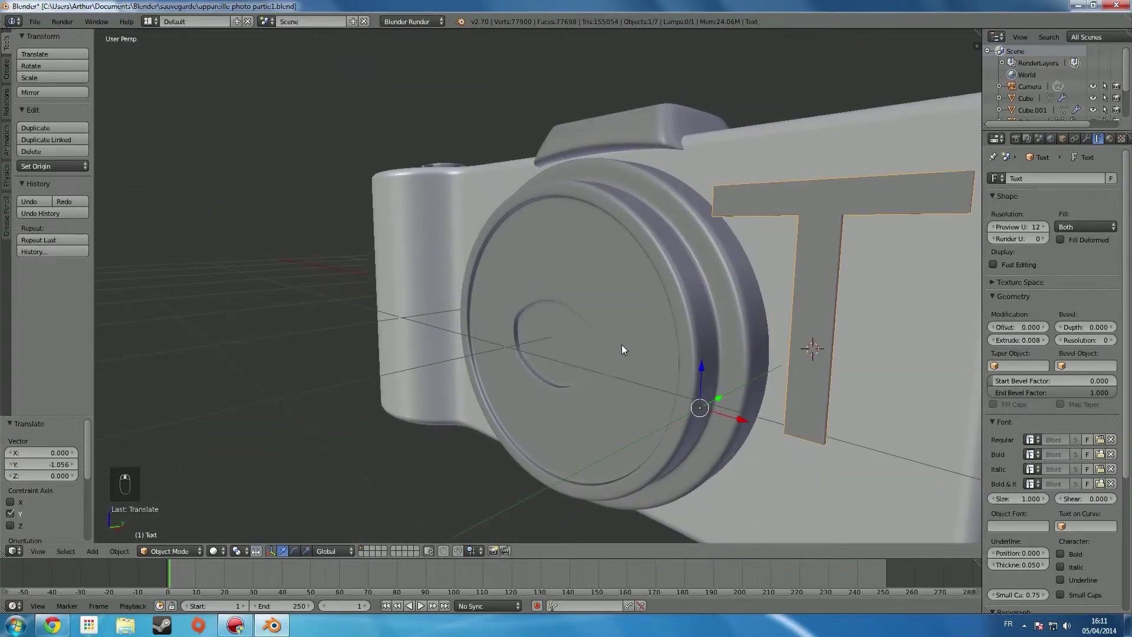
pyautogui.press('KP_1')
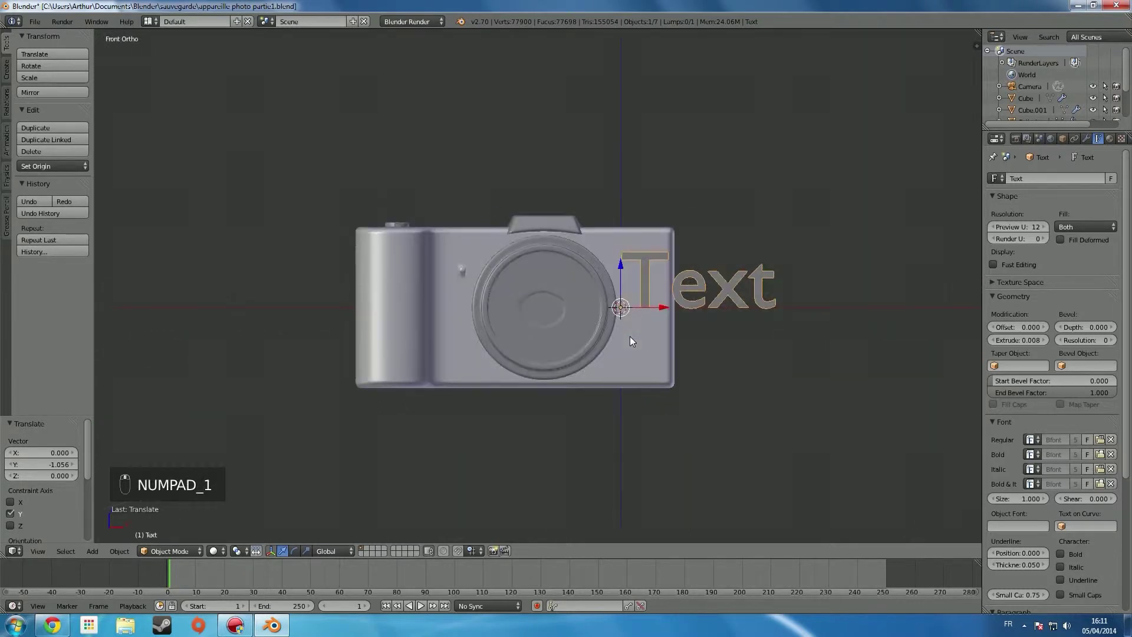
pyautogui.press('Tab')
pyautogui.press('BackSpace')
pyautogui.press('BackSpace')
pyautogui.press('BackSpace')
pyautogui.press('BackSpace')
pyautogui.press('BackSpace')
pyautogui.press('BackSpace')
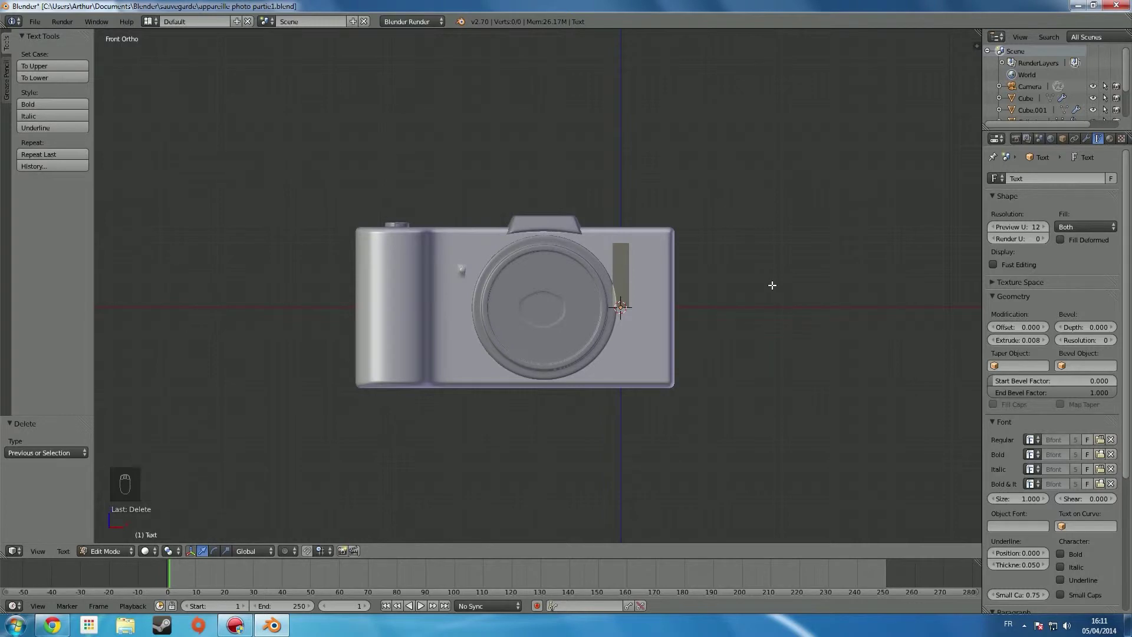
# - Enter "OLIMPIUS LENS" as the text object's content
pyautogui.write('OL')
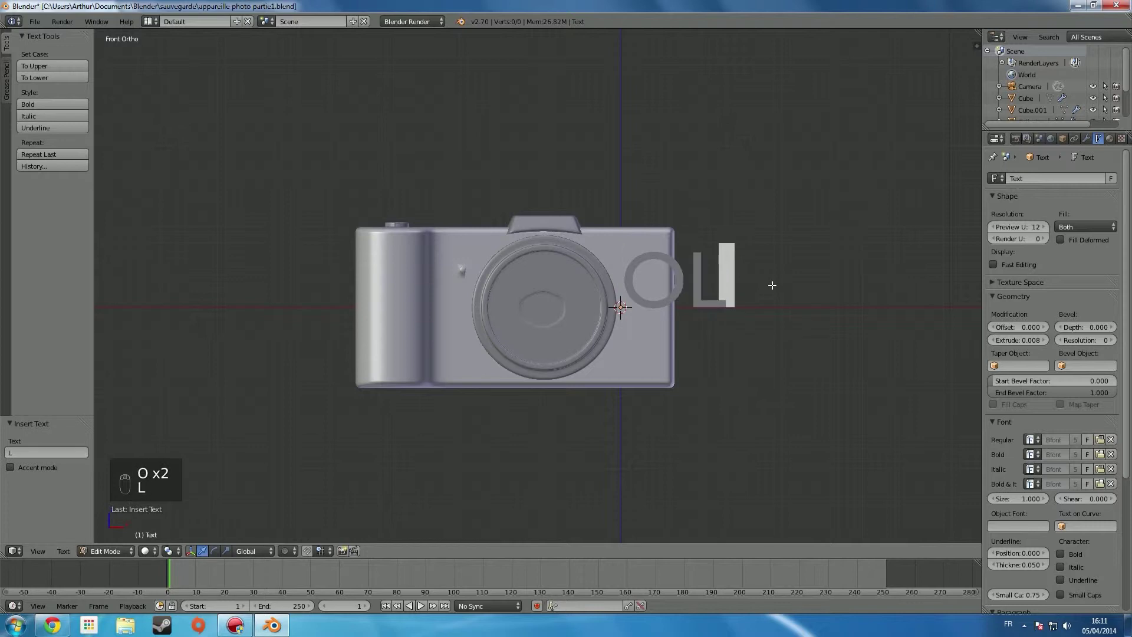
pyautogui.write('O')
pyautogui.press('BackSpace')
pyautogui.write('I')
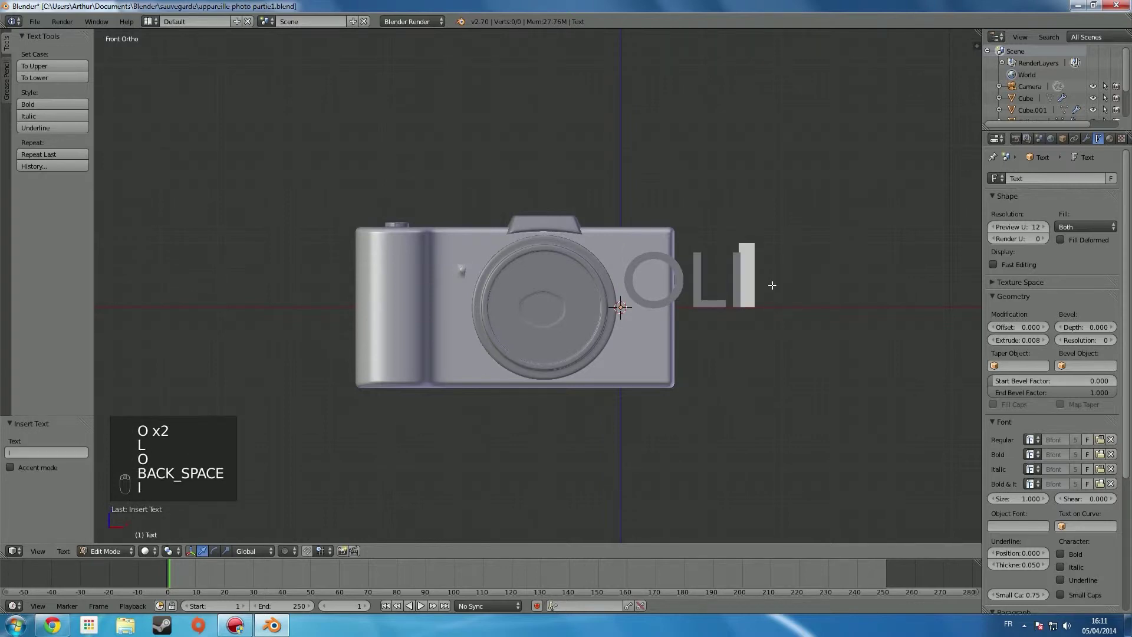
pyautogui.write('MPIUS')
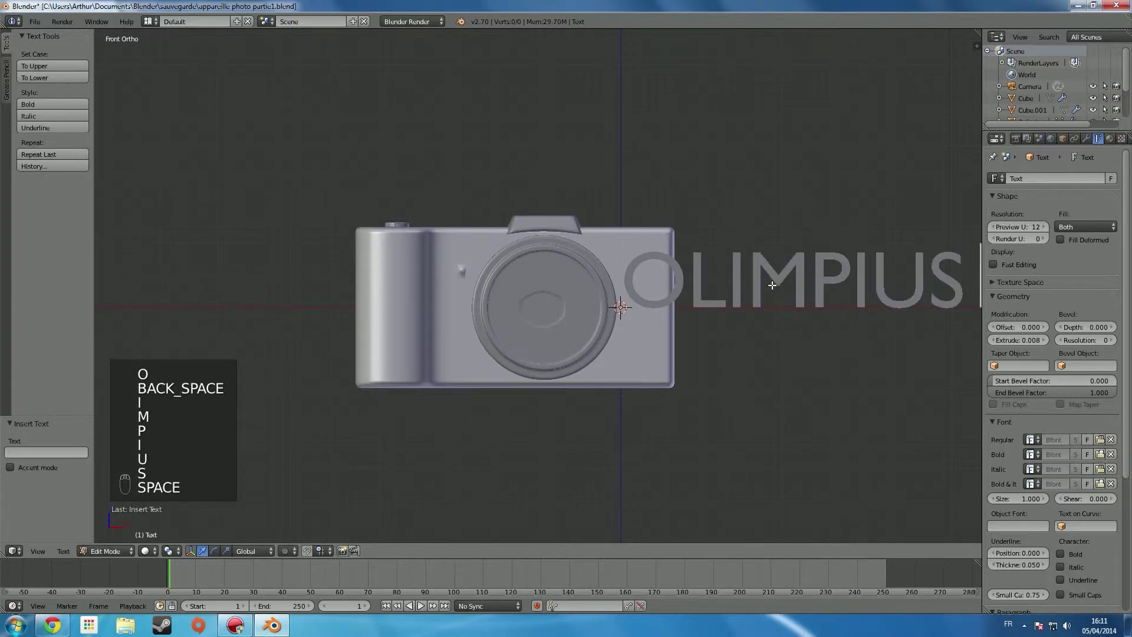
pyautogui.write(' LENS')
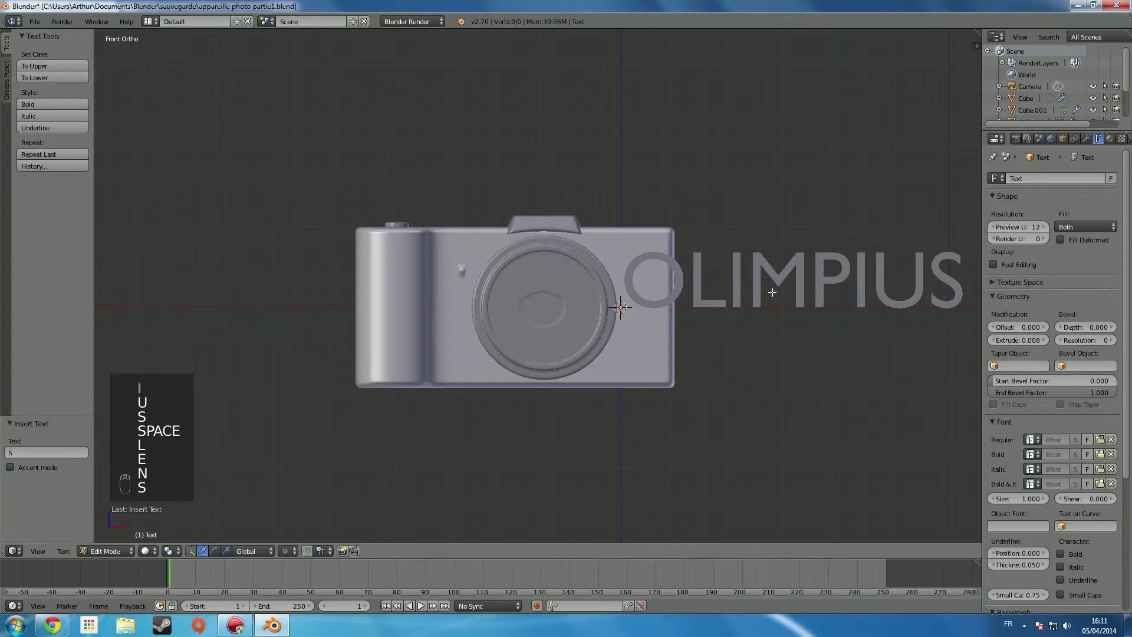
# - Add a wide gap of spaces after "OLIMPIUS LENS" in the text object and append "18XWIDE"
pyautogui.scroll(-4, 737, 319)
pyautogui.keyDown('shift'); pyautogui.moveTo(720, 371); pyautogui.dragTo(518, 384, button='middle'); pyautogui.keyUp('shift')
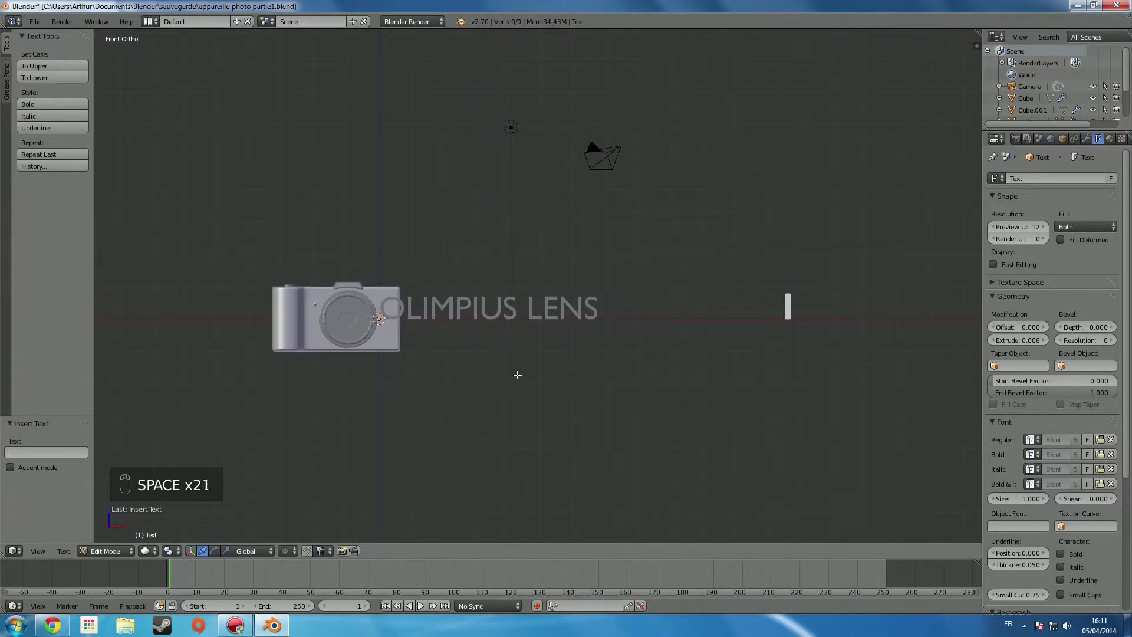
pyautogui.keyDown('shift'); pyautogui.moveTo(746, 405); pyautogui.dragTo(564, 384, button='middle'); pyautogui.keyUp('shift')
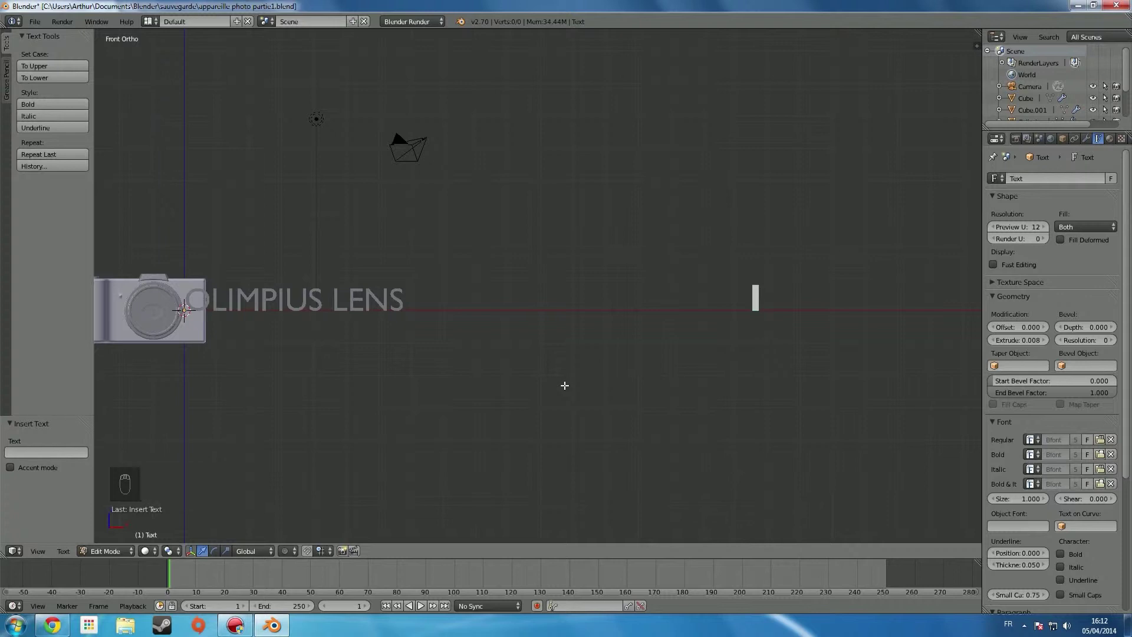
pyautogui.keyDown('shift'); pyautogui.moveTo(604, 304); pyautogui.dragTo(542, 282, button='middle'); pyautogui.keyUp('shift')
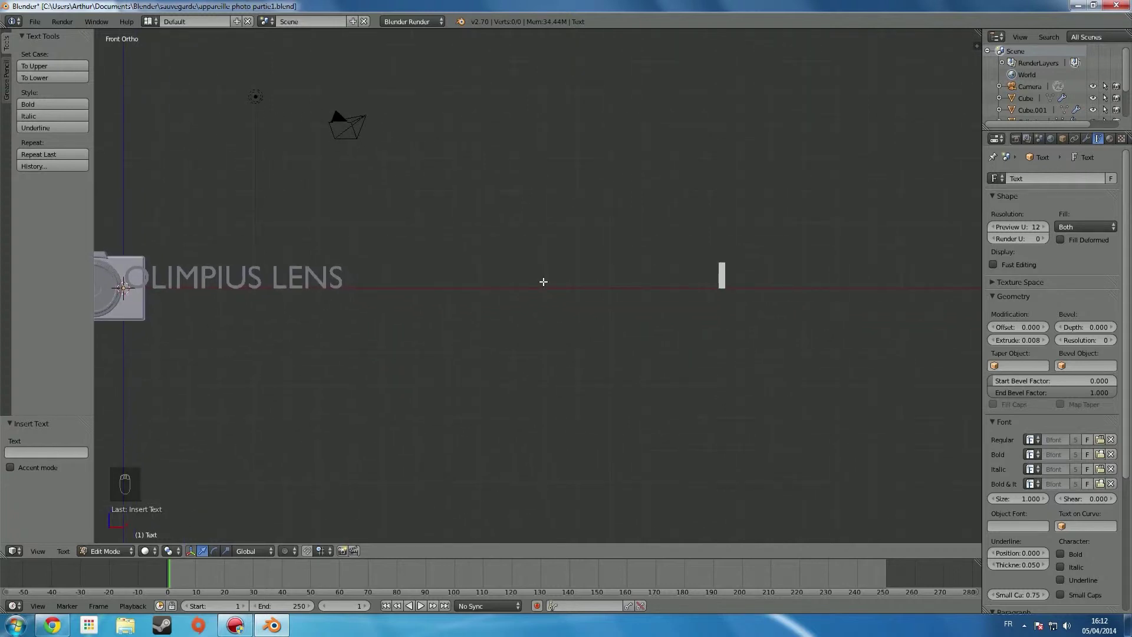
pyautogui.write('18X')
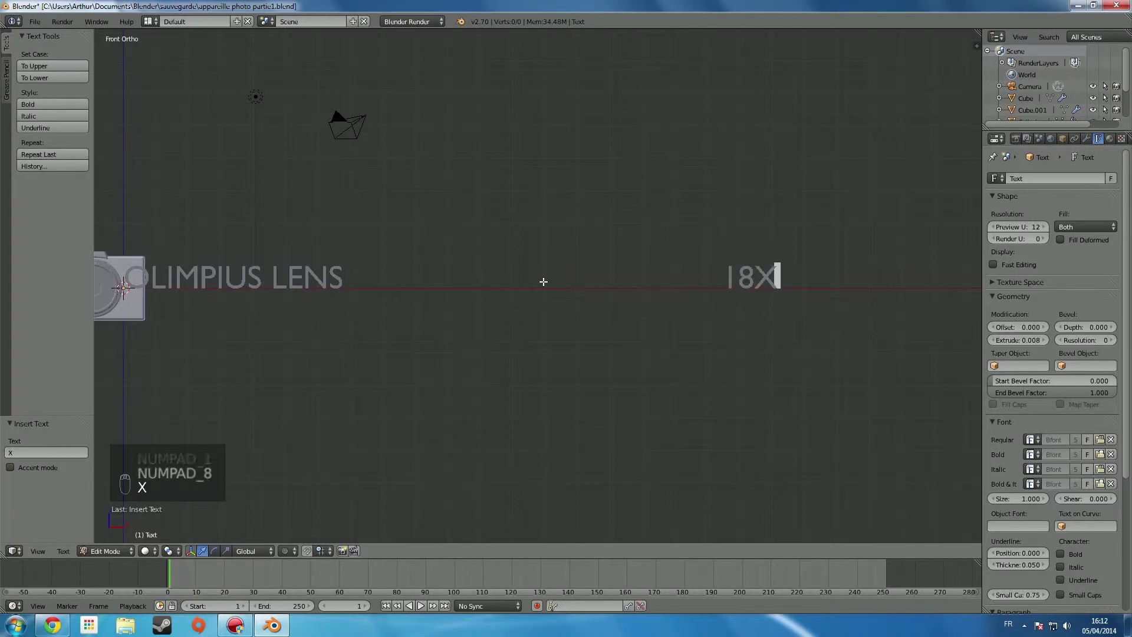
pyautogui.write('WI')
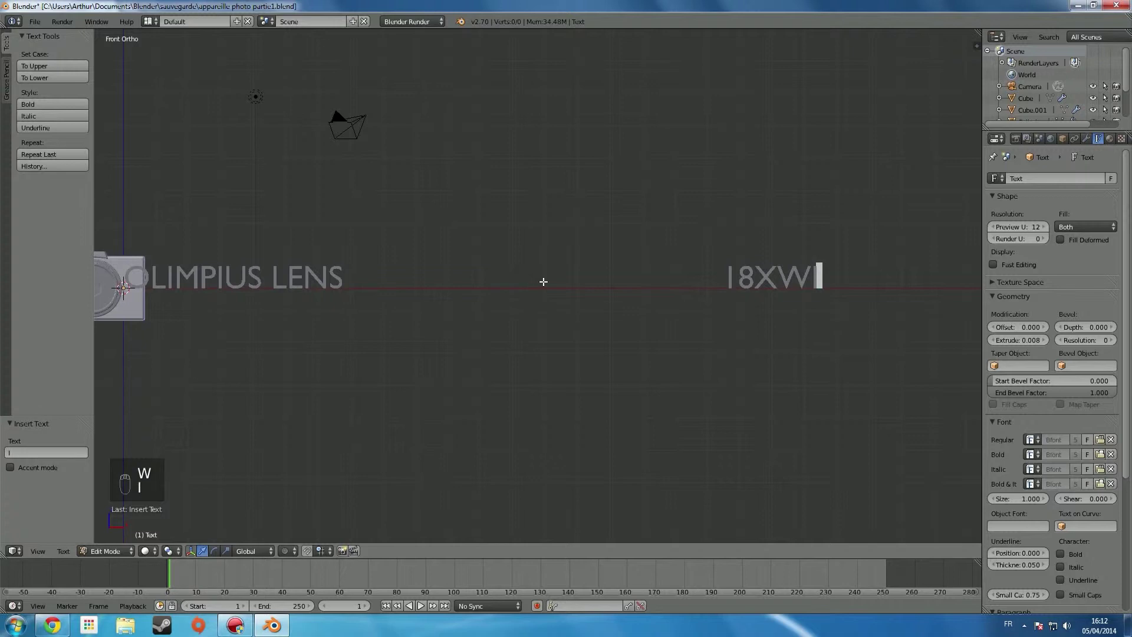
pyautogui.write('DE')
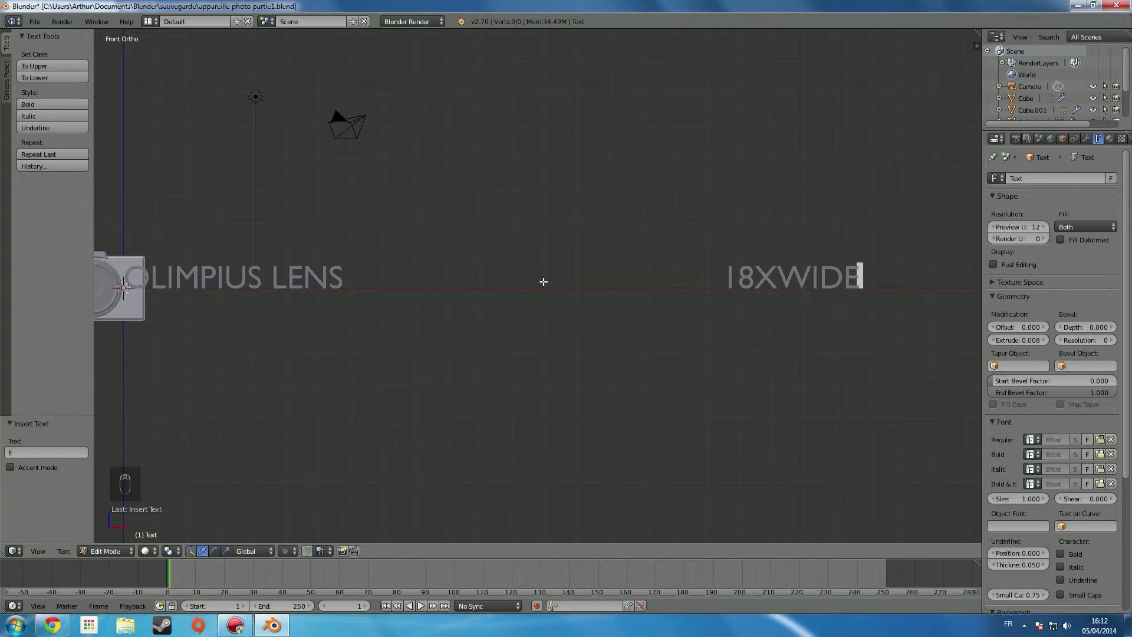
# - Continue the lettering directly after "18XWIDE" with "OPTICAL ZOOM ED"
pyautogui.write('OPTICAL')
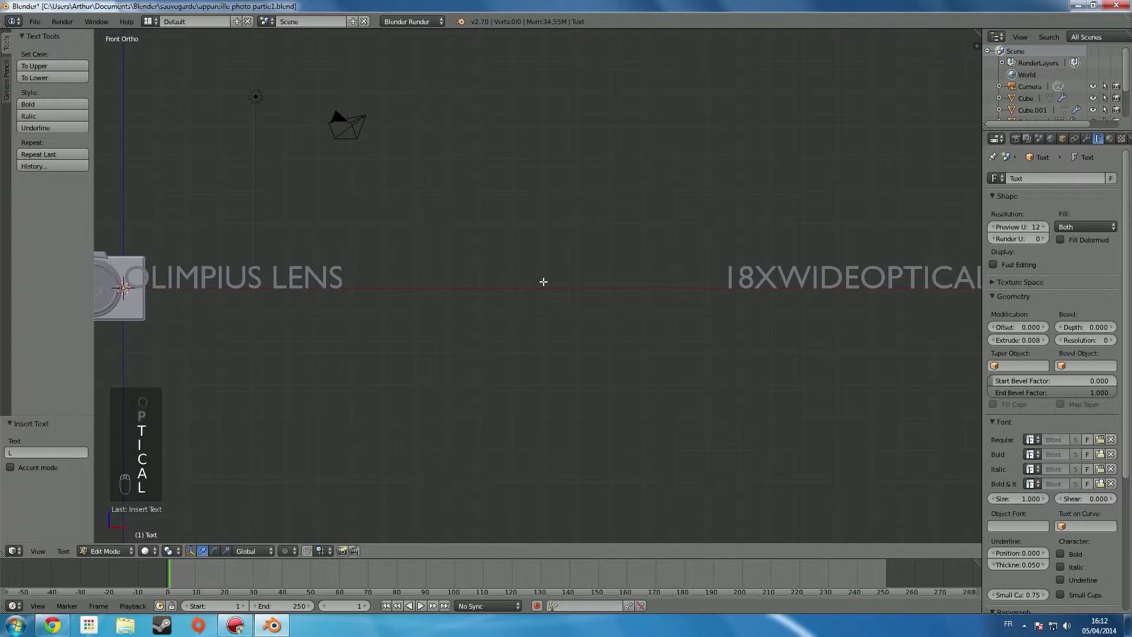
pyautogui.write(' ZOOO')
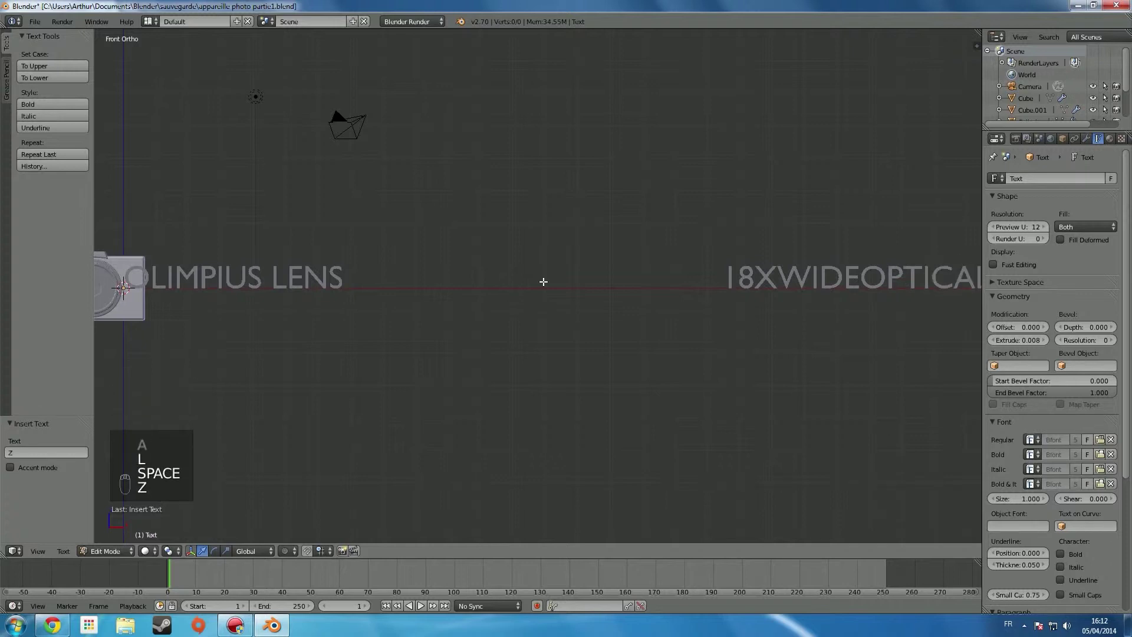
pyautogui.write('M ')
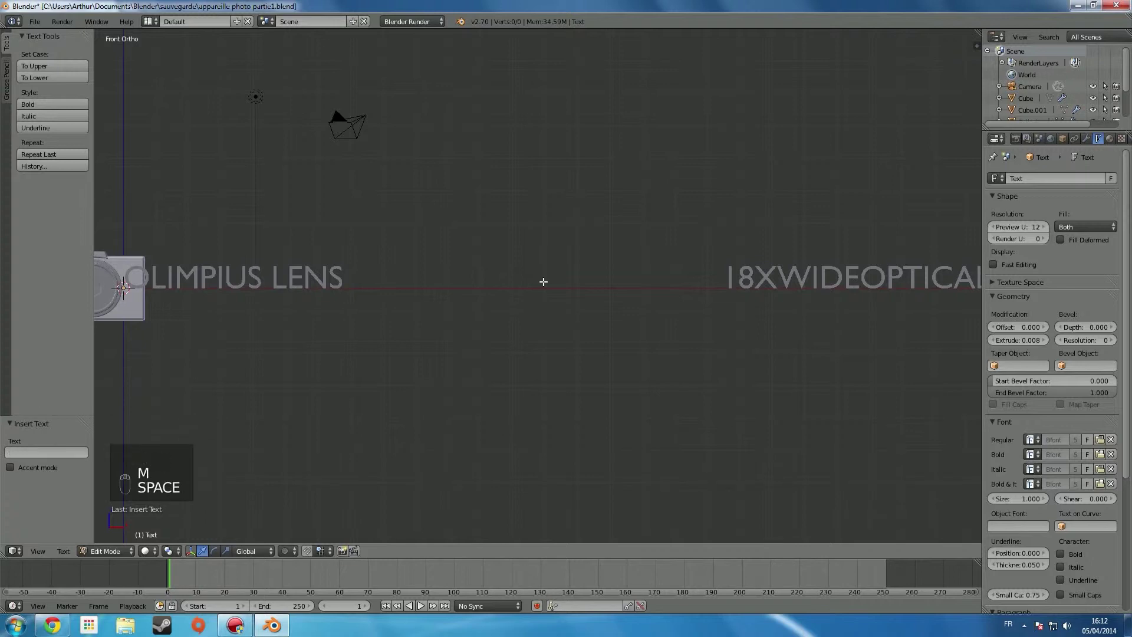
pyautogui.write('EED')
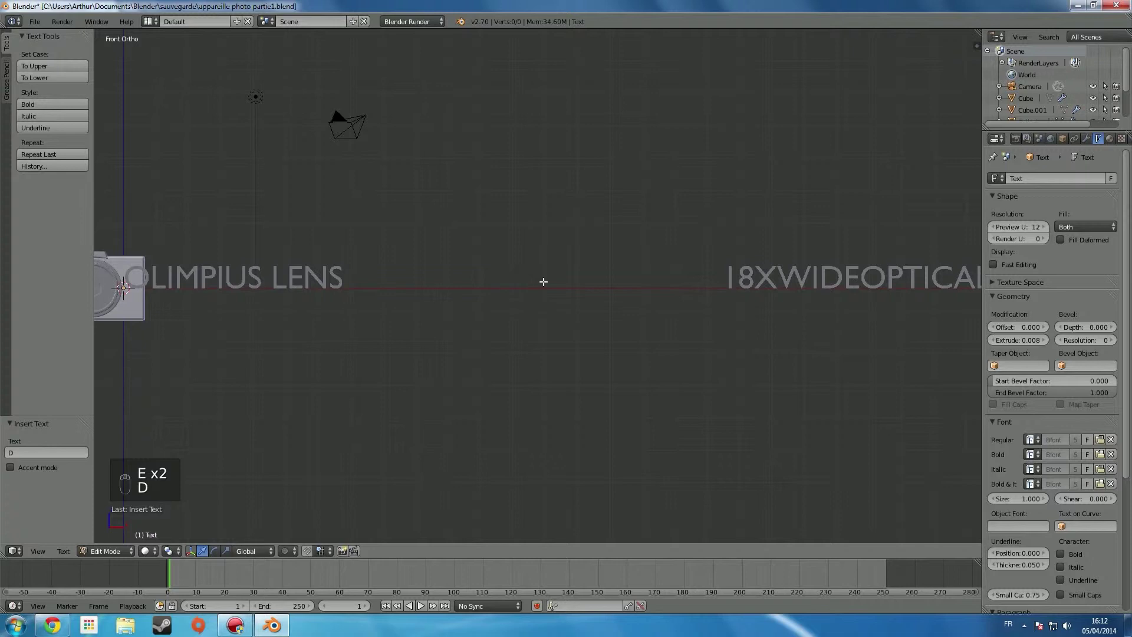
# - Append a space and "5.0" after "ED" in the lettering, with a period as the decimal separator
pyautogui.scroll(-3, 725, 332)
pyautogui.keyDown('shift'); pyautogui.moveTo(728, 331); pyautogui.dragTo(427, 361, button='middle'); pyautogui.keyUp('shift')
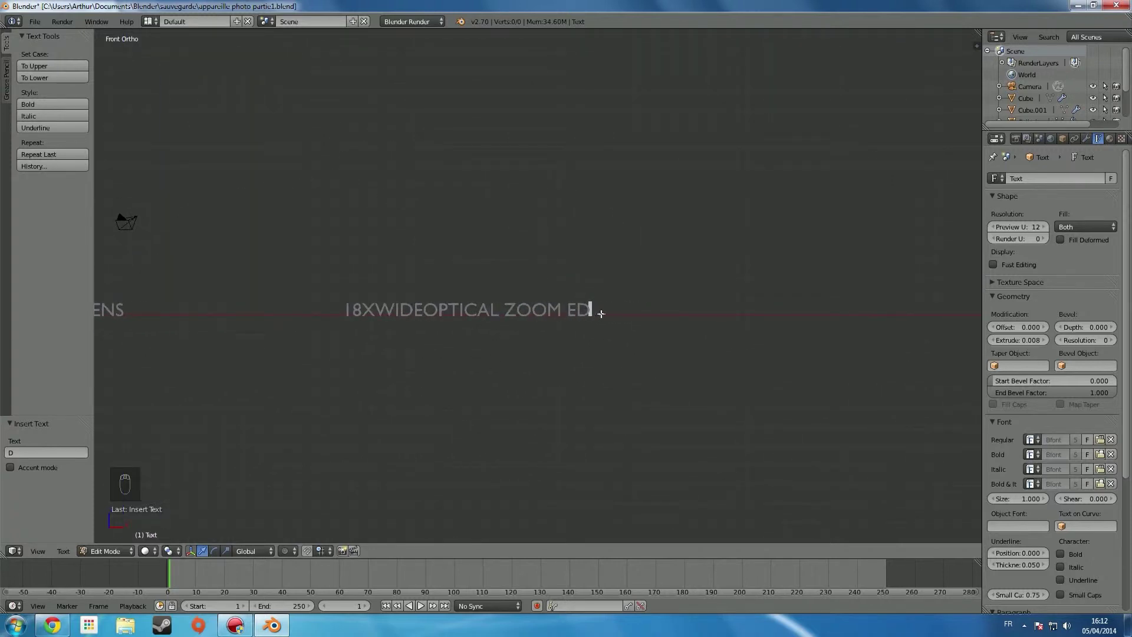
pyautogui.keyDown('shift'); pyautogui.moveTo(603, 314); pyautogui.dragTo(508, 308, button='middle'); pyautogui.keyUp('shift')
pyautogui.write('50')
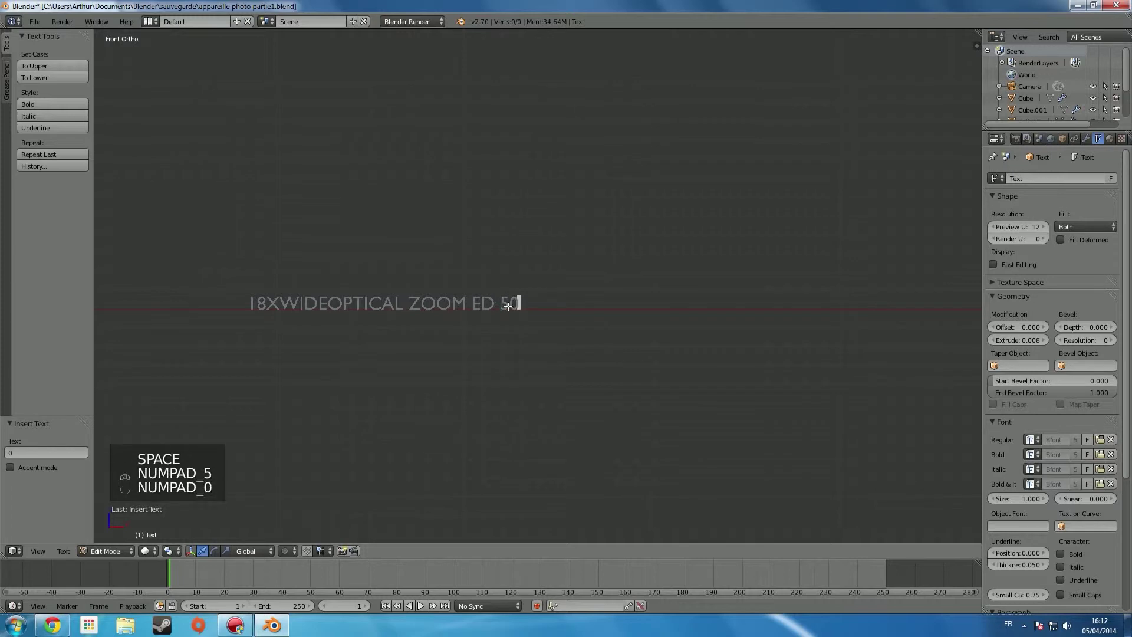
pyautogui.press('BackSpace')
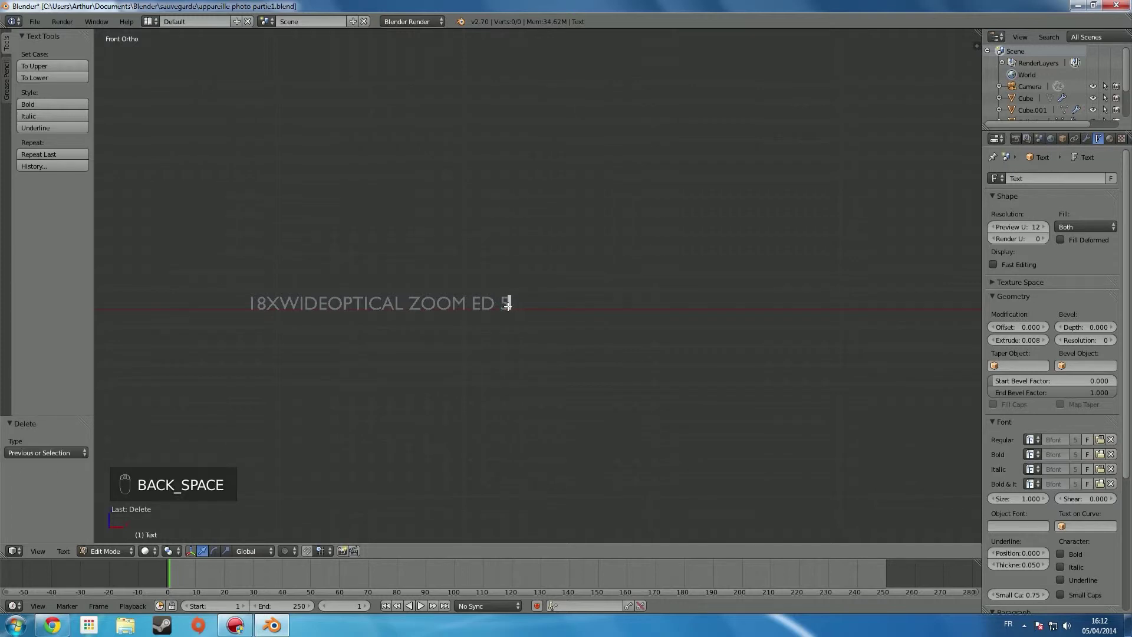
pyautogui.write('.0')
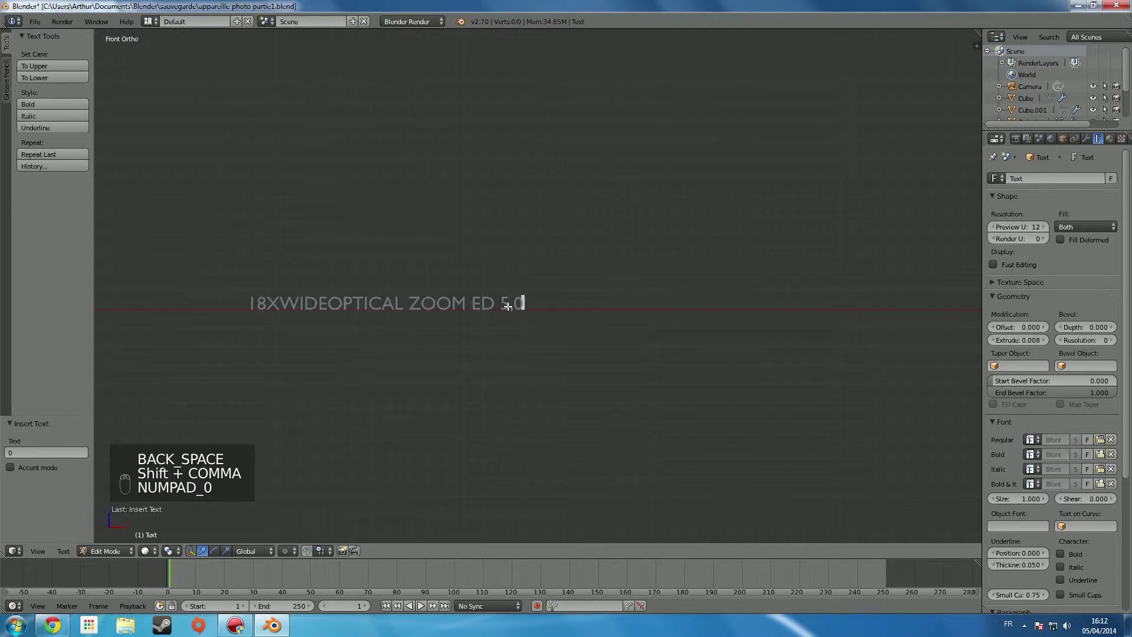
pyautogui.press('BackSpace')
pyautogui.press('BackSpace')
pyautogui.press('BackSpace')
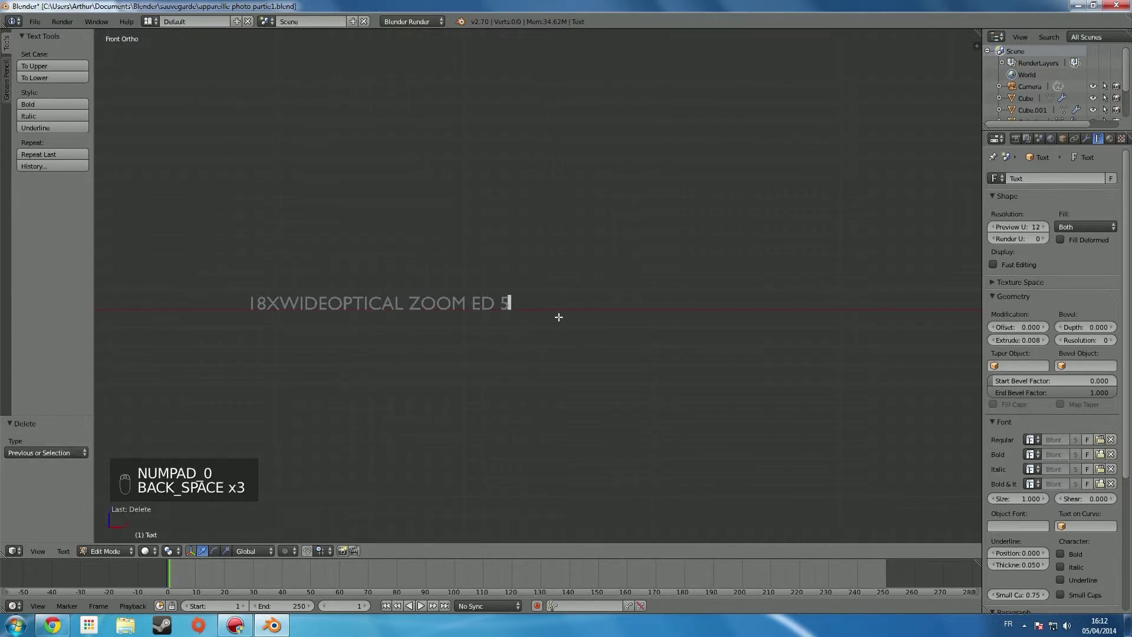
pyautogui.write(',')
pyautogui.press('BackSpace')
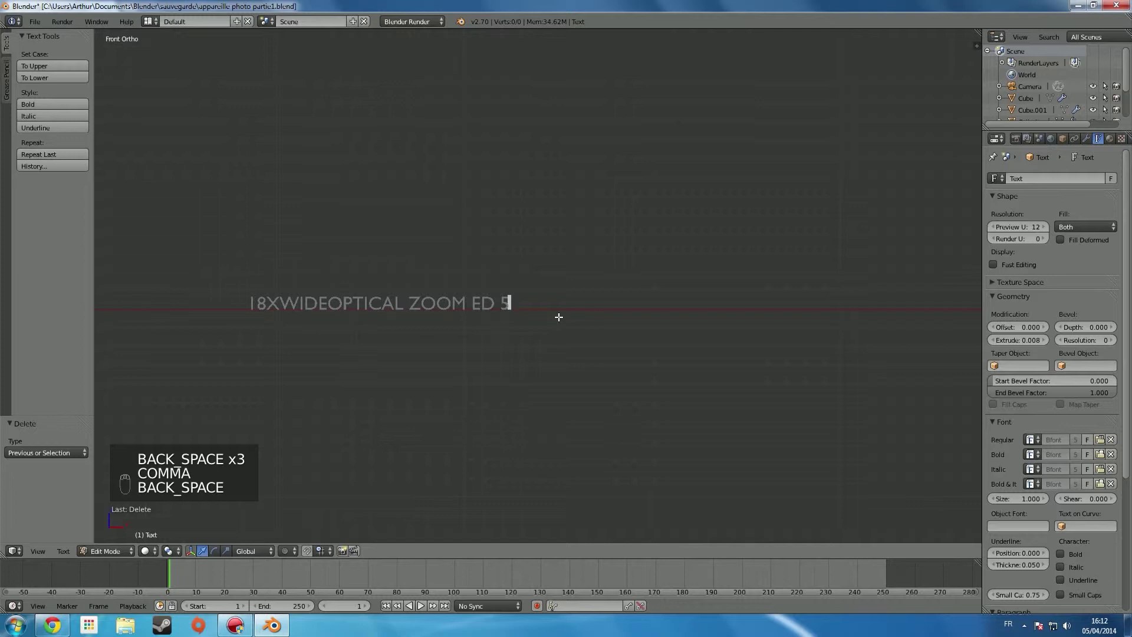
pyautogui.write('.')
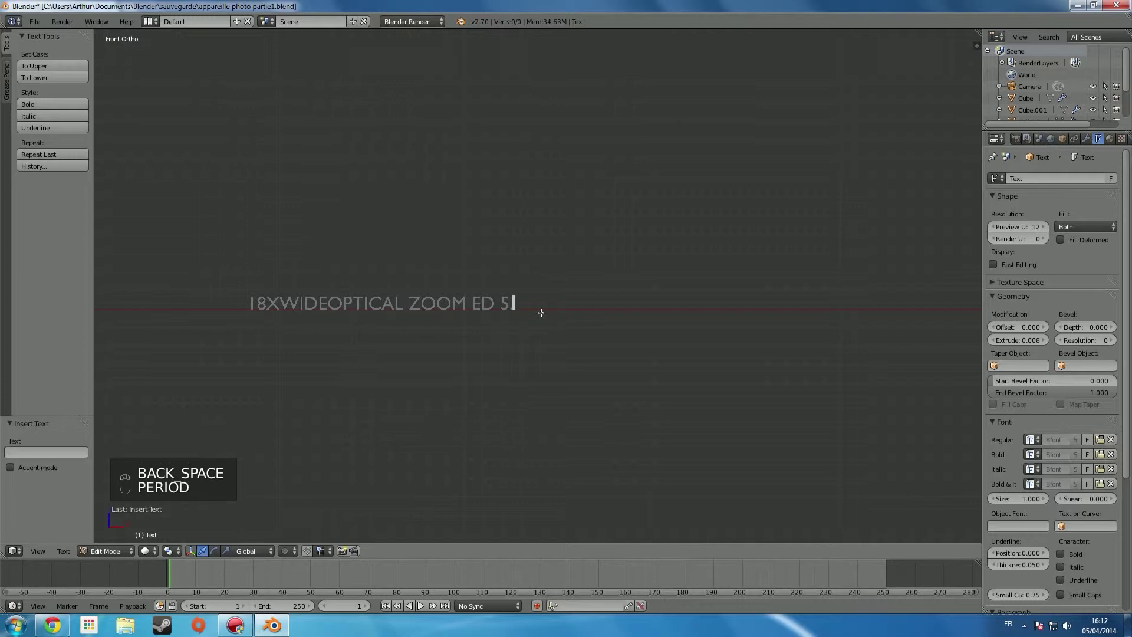
pyautogui.scroll(5, 438, 301)
pyautogui.keyDown('shift'); pyautogui.moveTo(373, 333); pyautogui.dragTo(674, 313, button='middle'); pyautogui.keyUp('shift')
pyautogui.write('0')
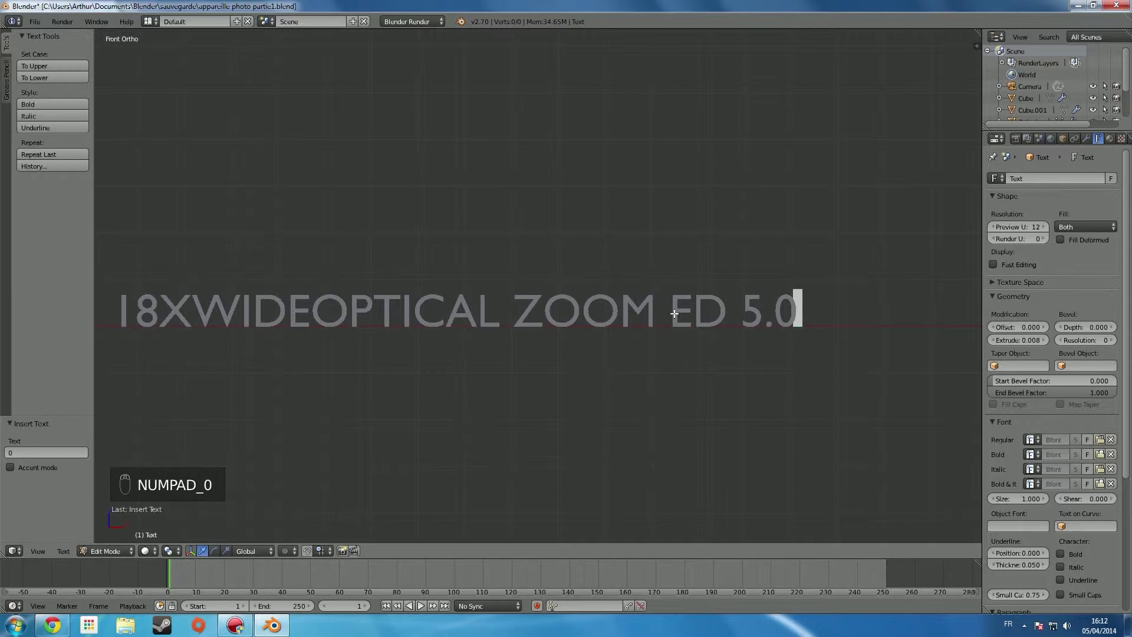
# - Extend the focal length in the lettering with "-90.0mm", using lowercase letters for the unit
pyautogui.keyDown('shift'); pyautogui.moveTo(669, 313); pyautogui.dragTo(655, 305, button='middle'); pyautogui.keyUp('shift')
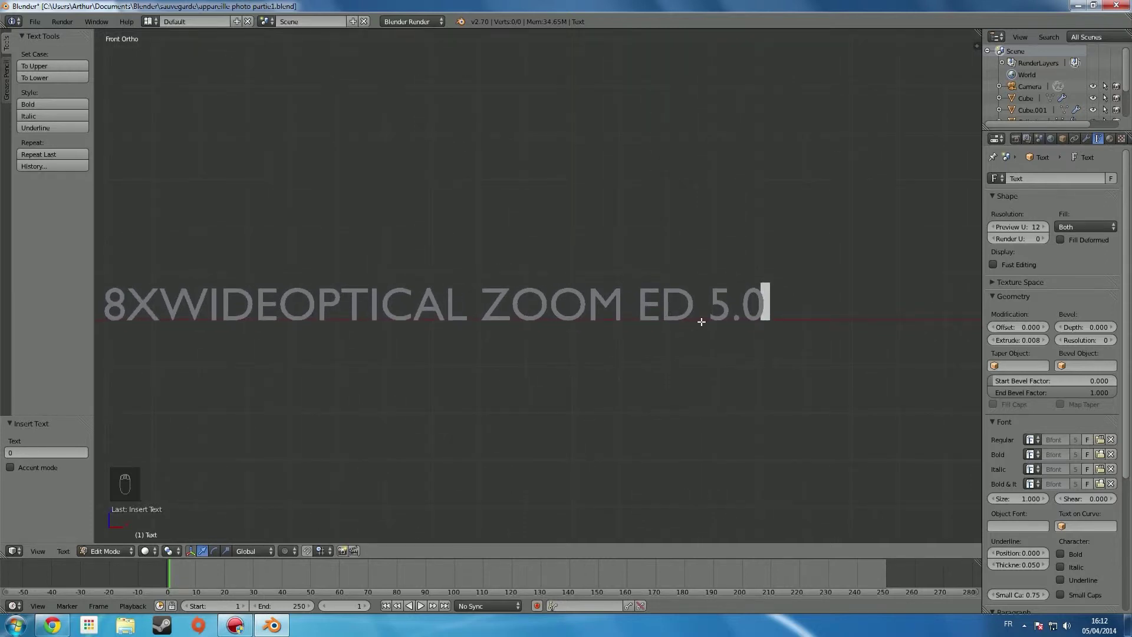
pyautogui.keyDown('shift'); pyautogui.moveTo(702, 322); pyautogui.dragTo(671, 329, button='middle'); pyautogui.keyUp('shift')
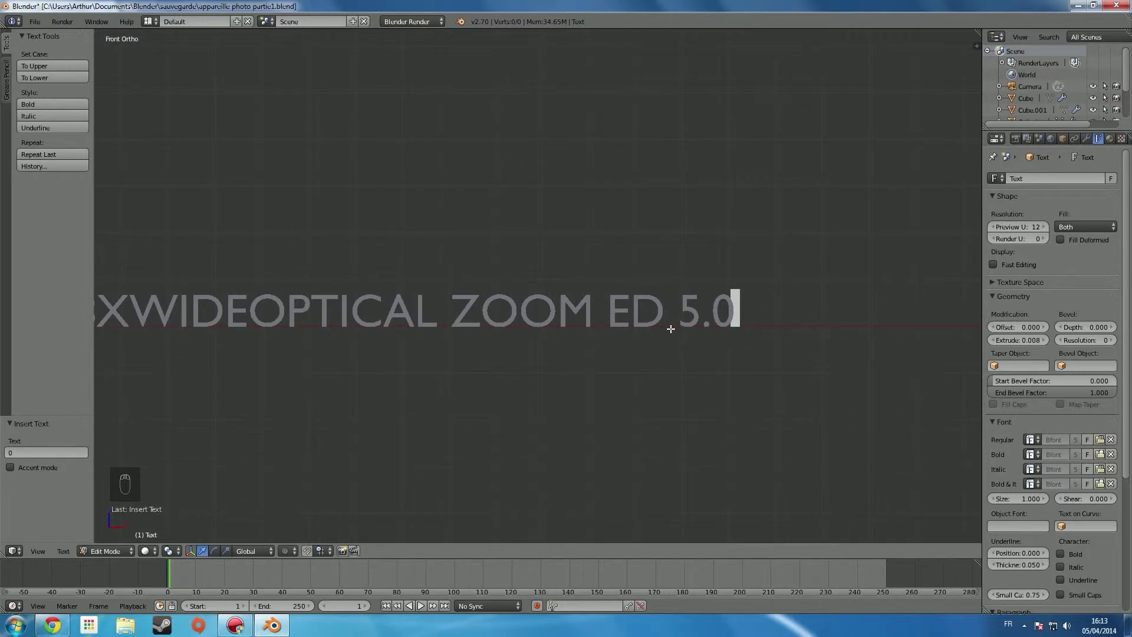
pyautogui.write('6')
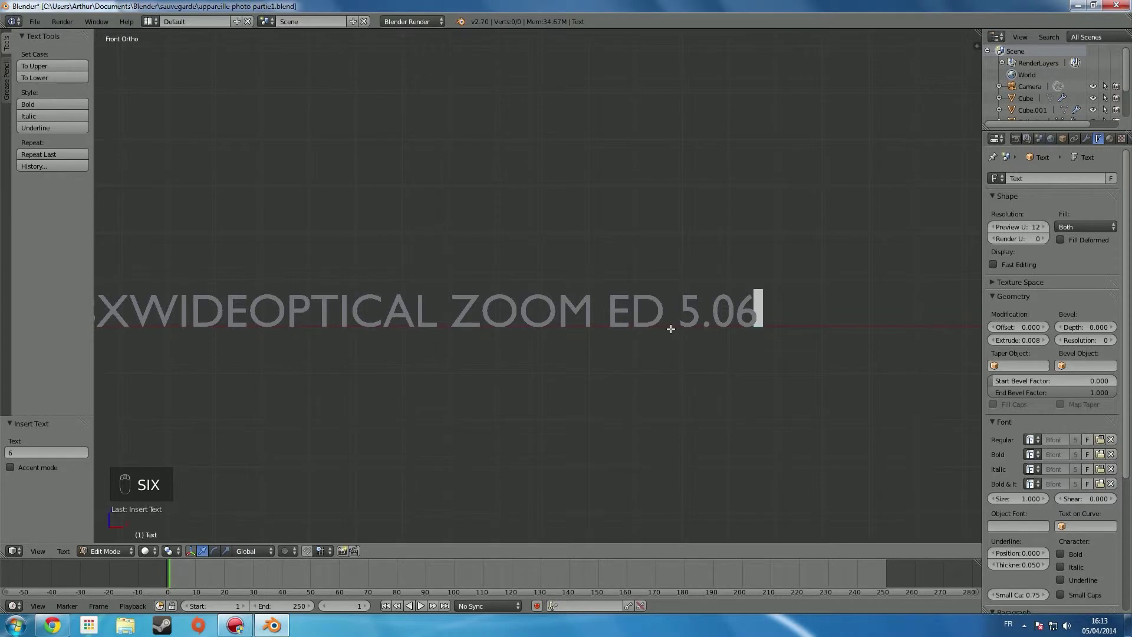
pyautogui.press('BackSpace')
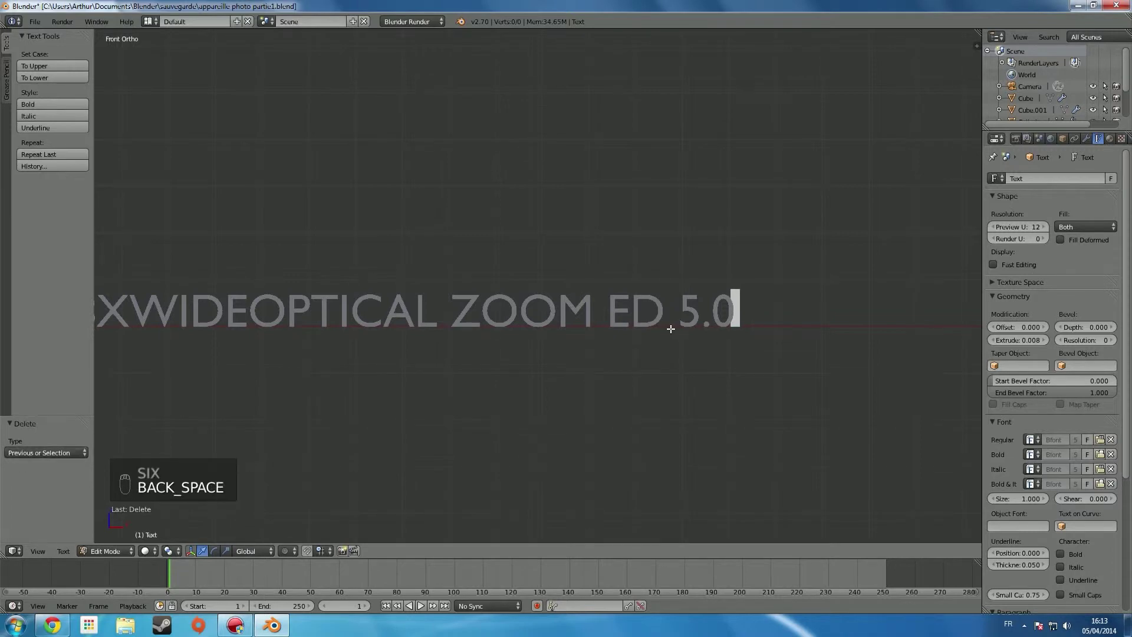
pyautogui.write('-')
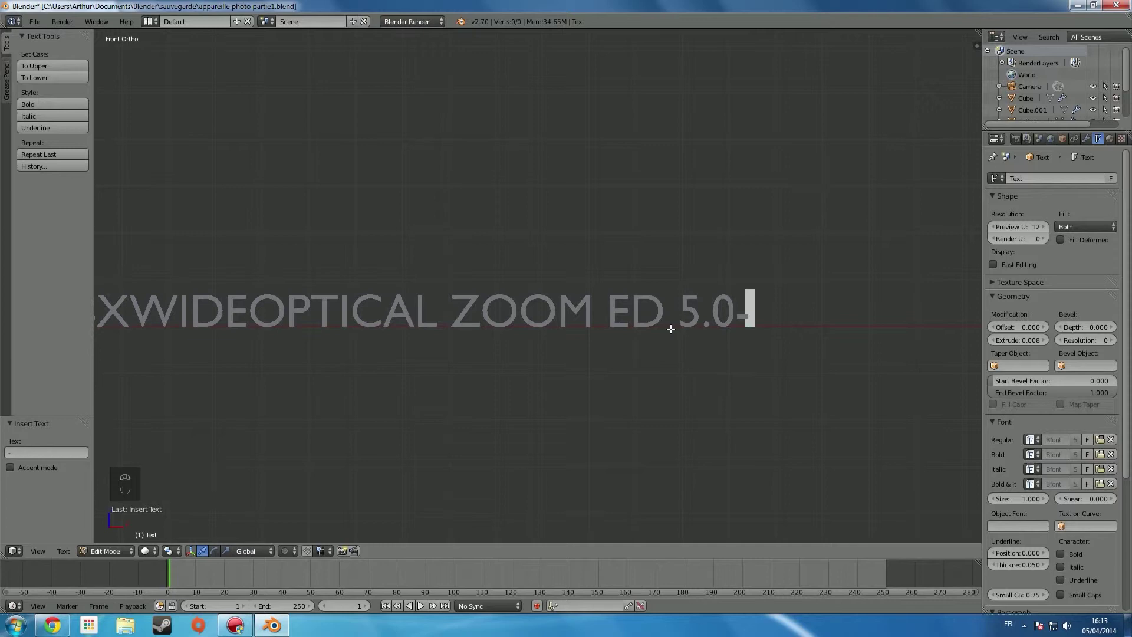
pyautogui.write('90.0')
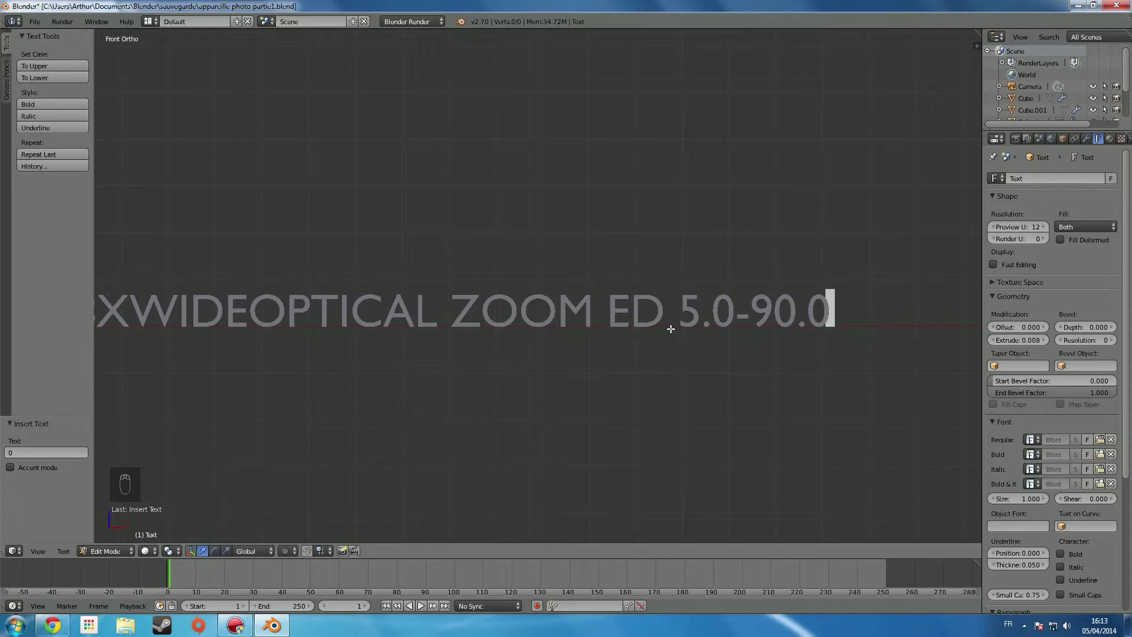
pyautogui.write('mm')
# - Append the aperture range "1:3.1 -4.4" after "90.0mm", separated by a space
pyautogui.scroll(-3, 678, 280)
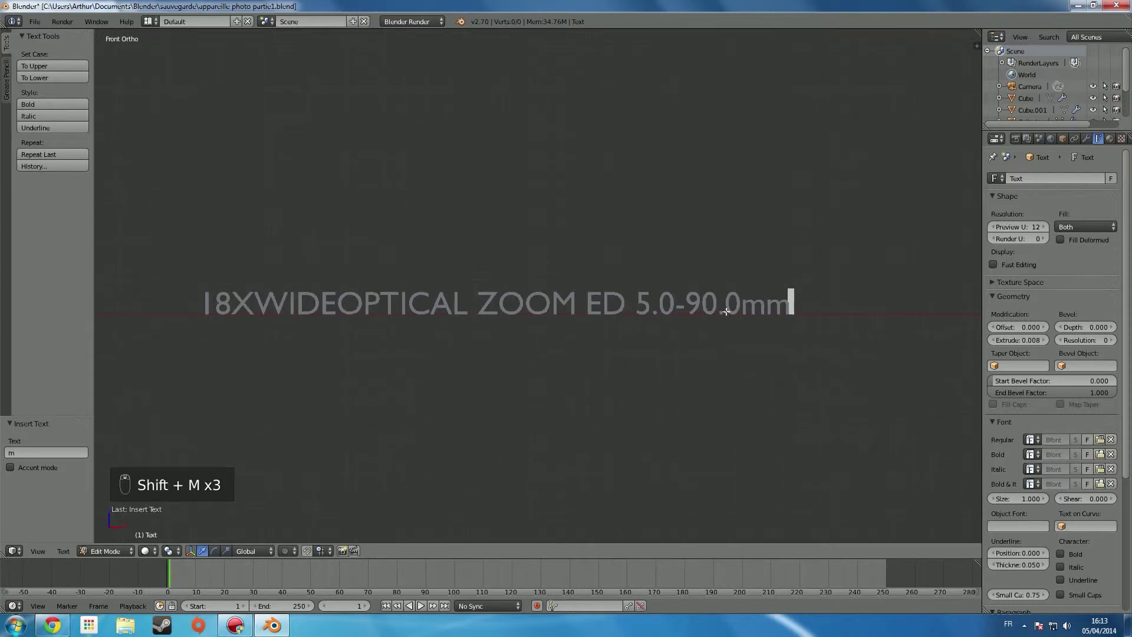
pyautogui.keyDown('shift'); pyautogui.moveTo(607, 321); pyautogui.dragTo(475, 304, button='middle'); pyautogui.keyUp('shift')
pyautogui.scroll(3, 519, 331)
pyautogui.scroll(2, 456, 195)
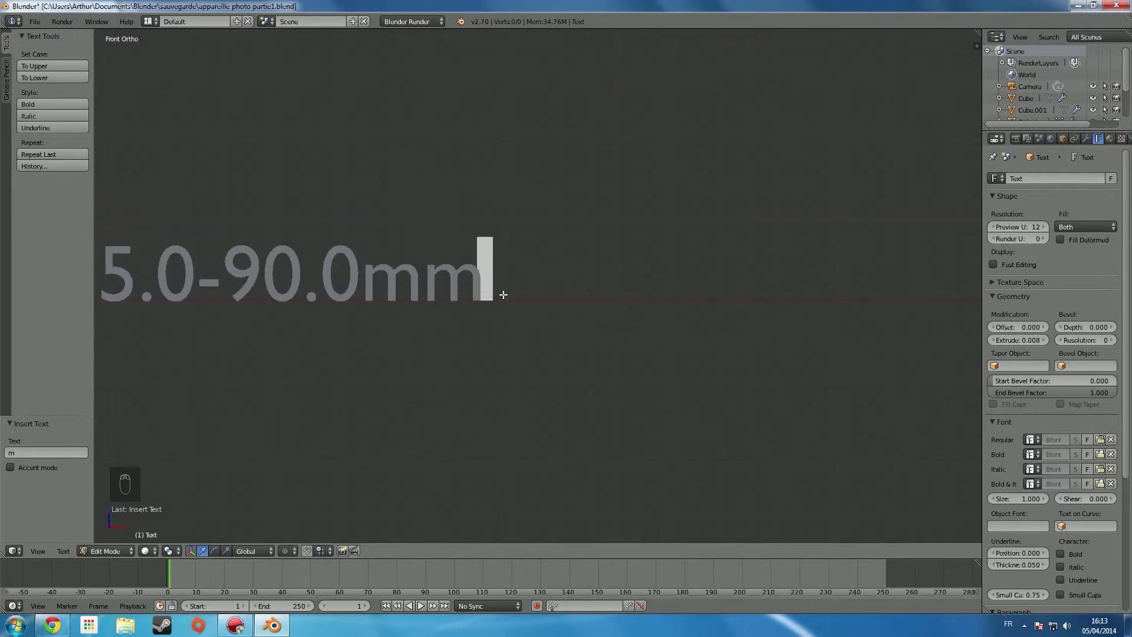
pyautogui.scroll(1, 503, 294)
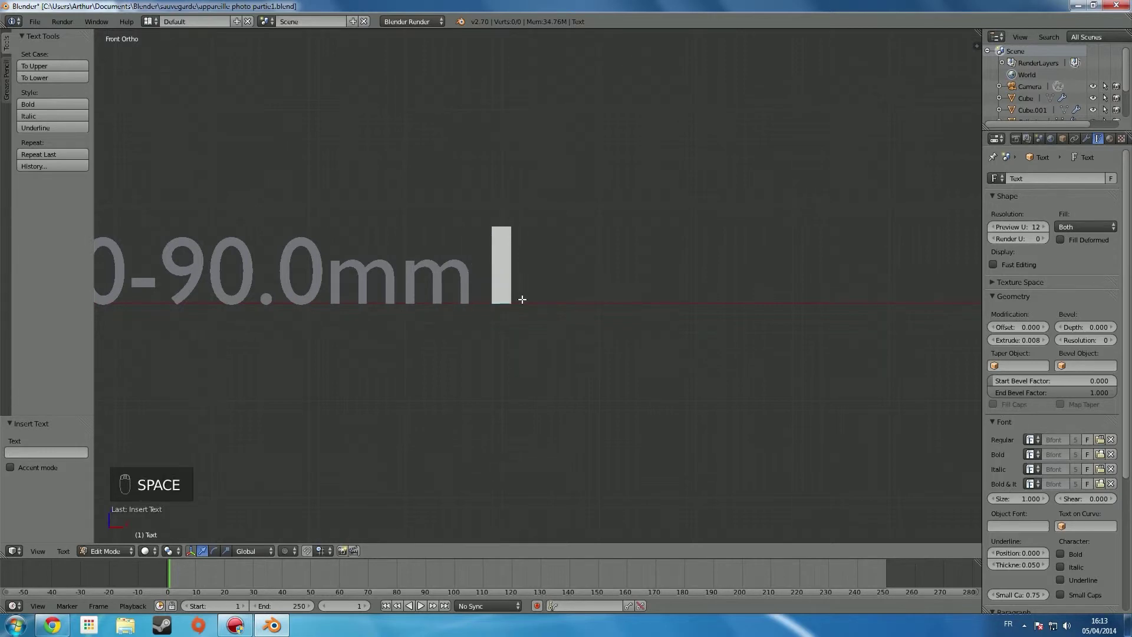
pyautogui.write('1/')
pyautogui.press('BackSpace')
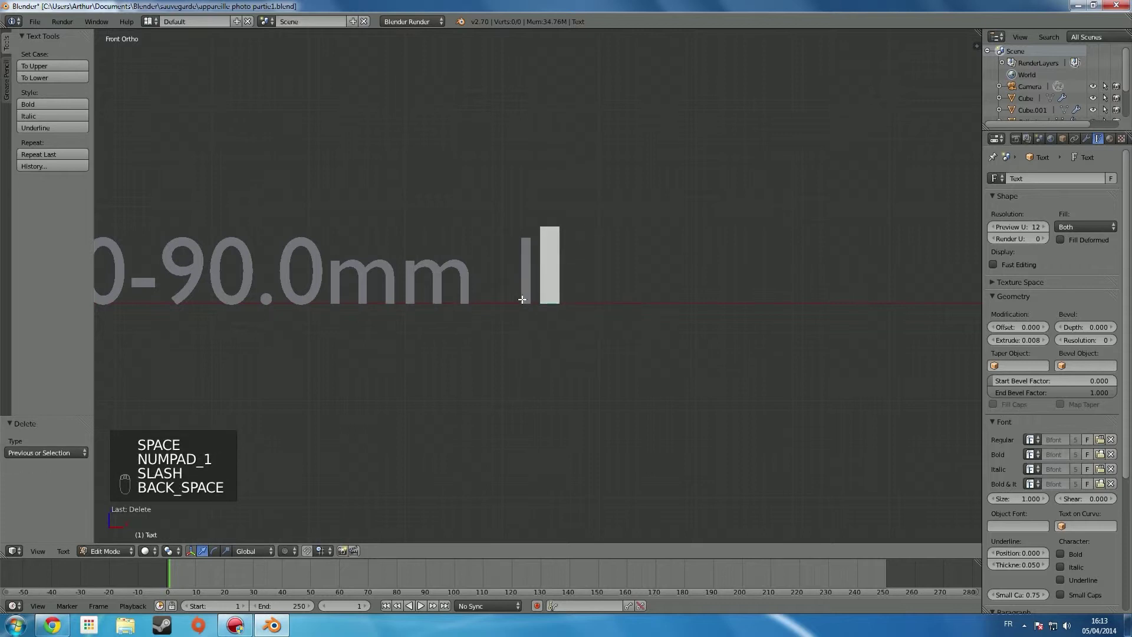
pyautogui.write(':')
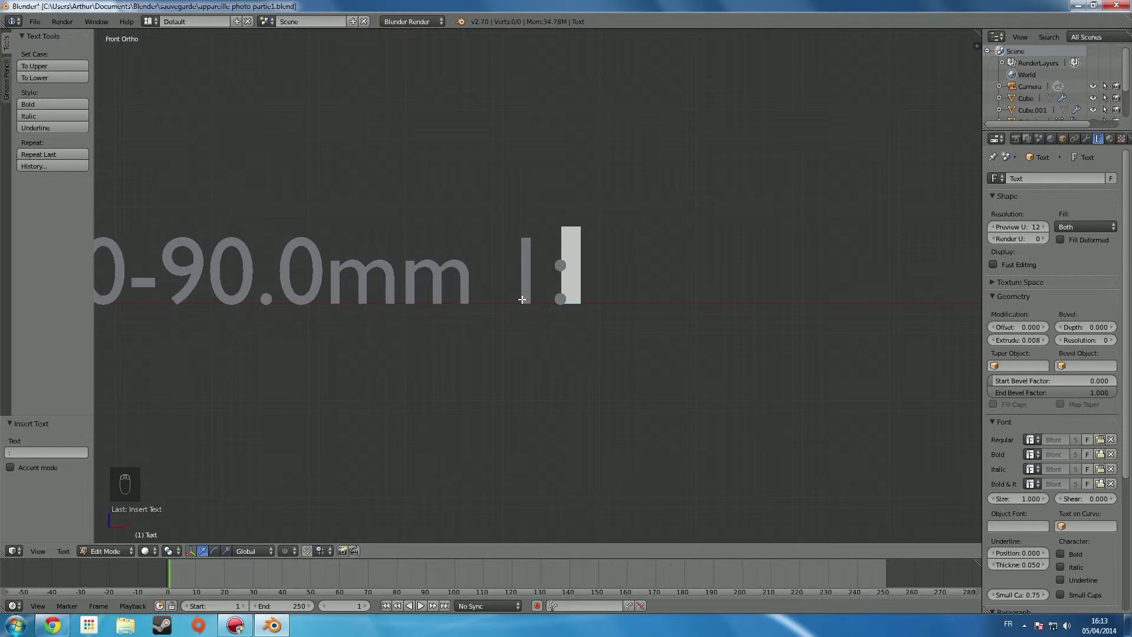
pyautogui.write('3.1')
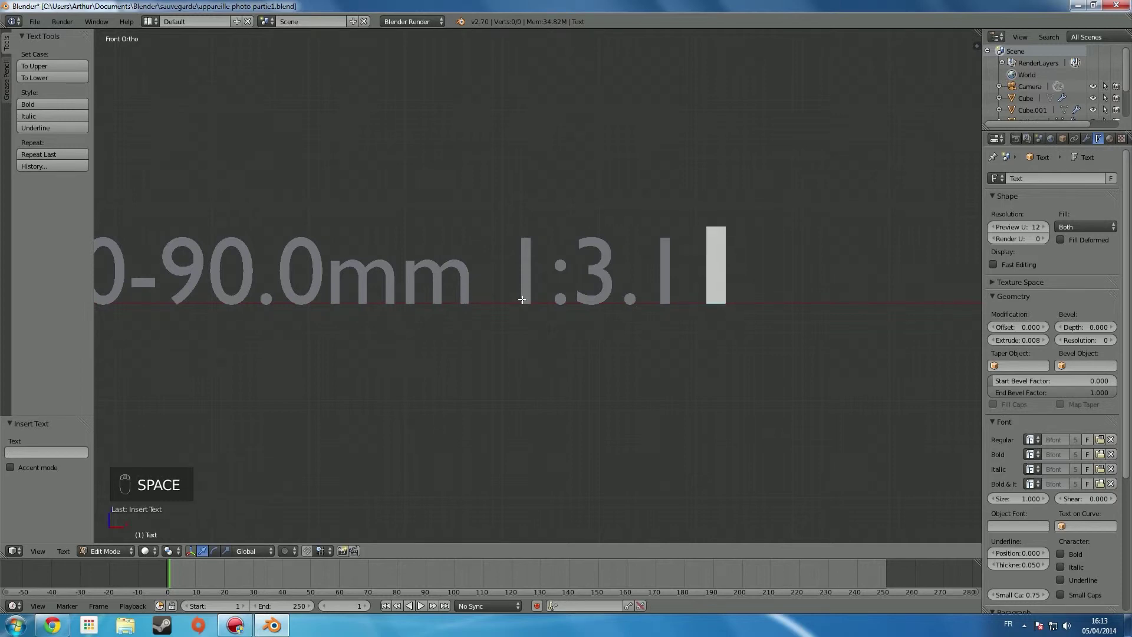
pyautogui.write(' -')
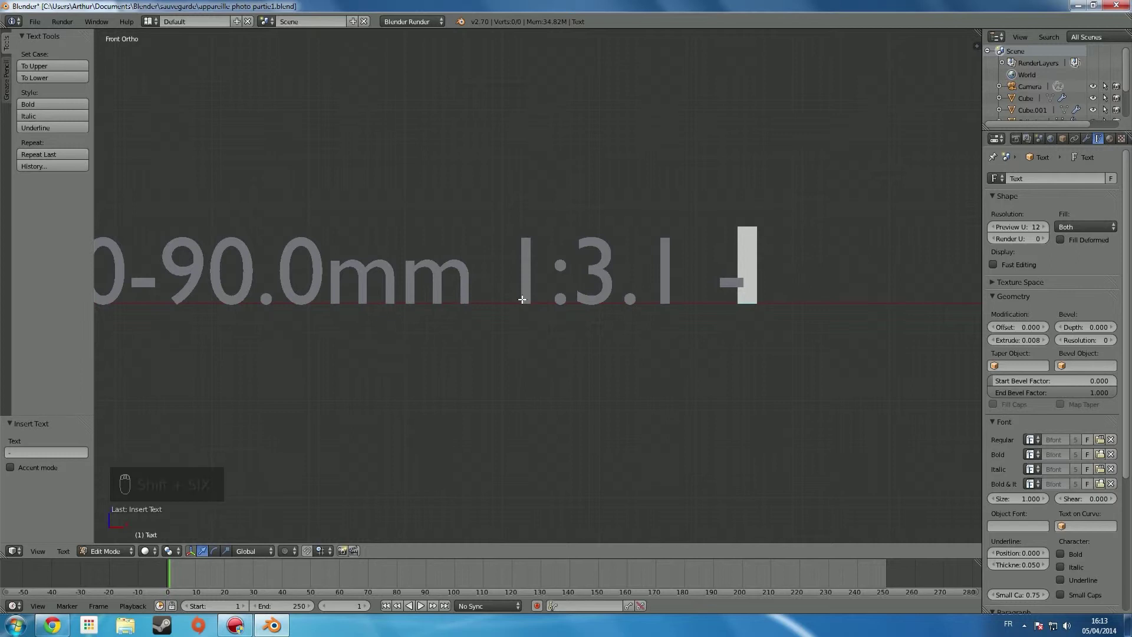
pyautogui.write('4.4')
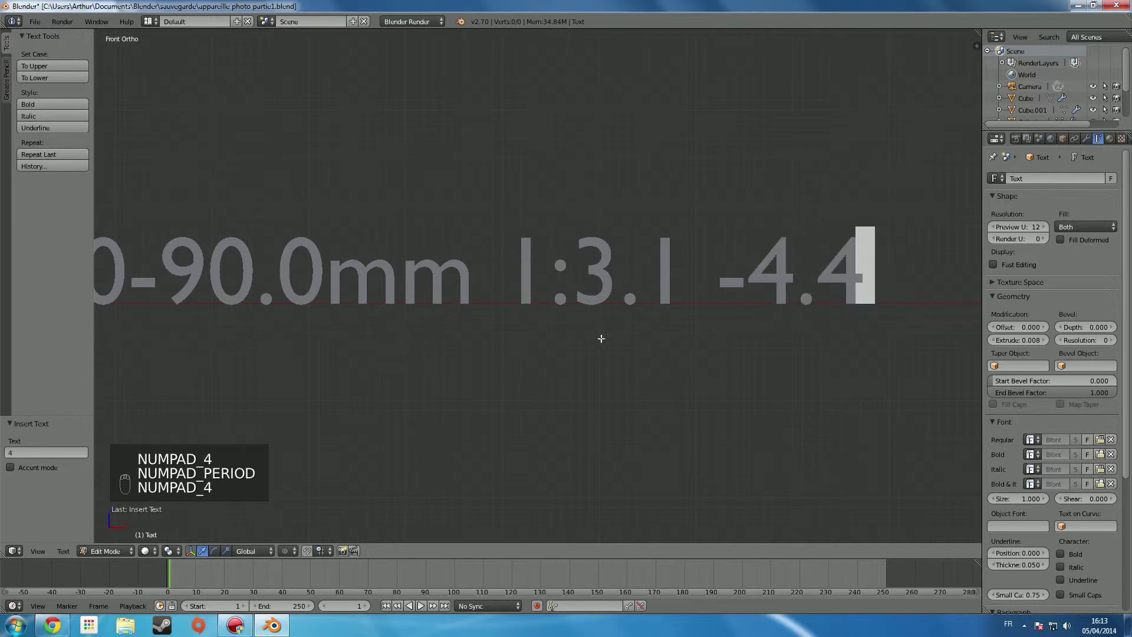
# - Return the text object to Object Mode and review the full lettering beside the camera
pyautogui.press('Tab')
pyautogui.scroll(-8, 580, 327)
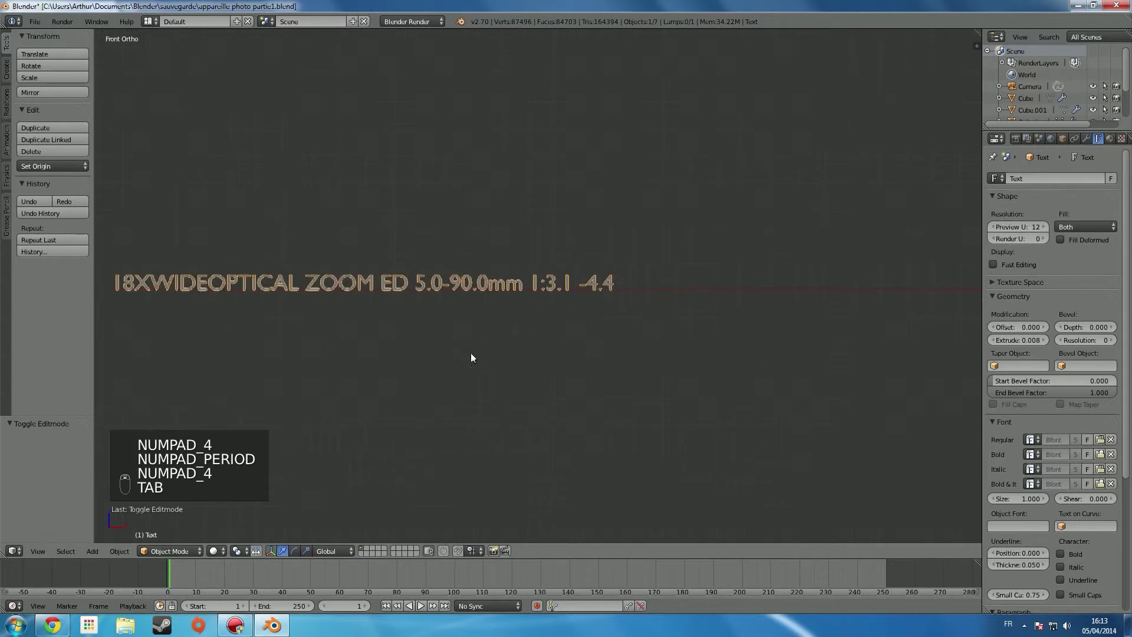
pyautogui.scroll(2, 625, 343)
pyautogui.keyDown('shift'); pyautogui.moveTo(606, 343); pyautogui.dragTo(525, 348, button='middle'); pyautogui.keyUp('shift')
pyautogui.scroll(1, 611, 295)
pyautogui.scroll(-1, 609, 316)
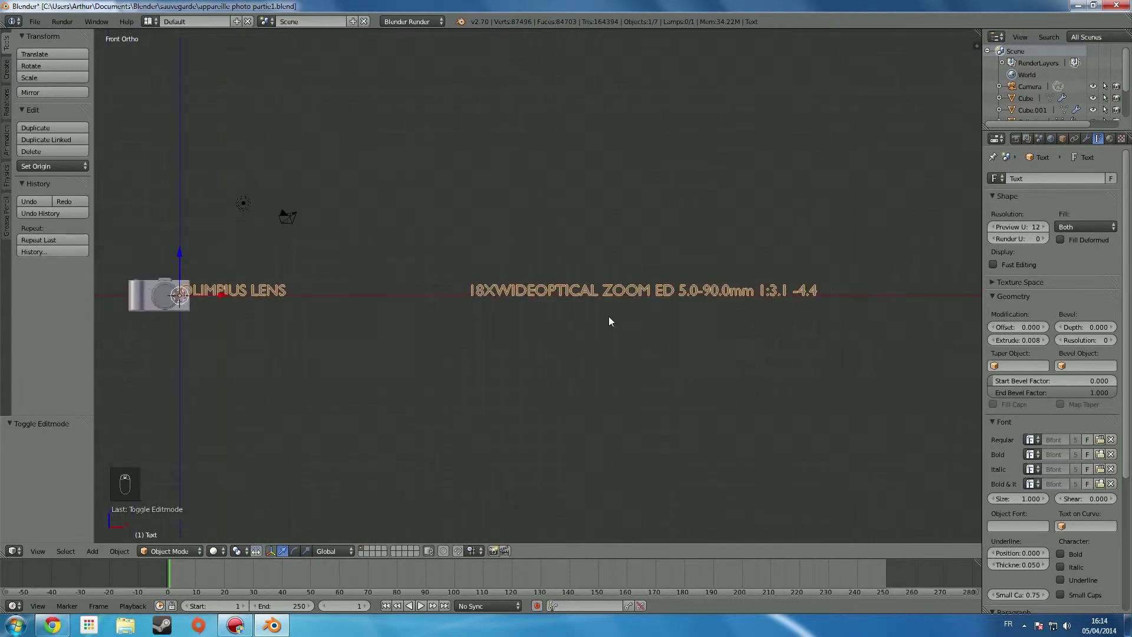
pyautogui.scroll(5, 371, 301)
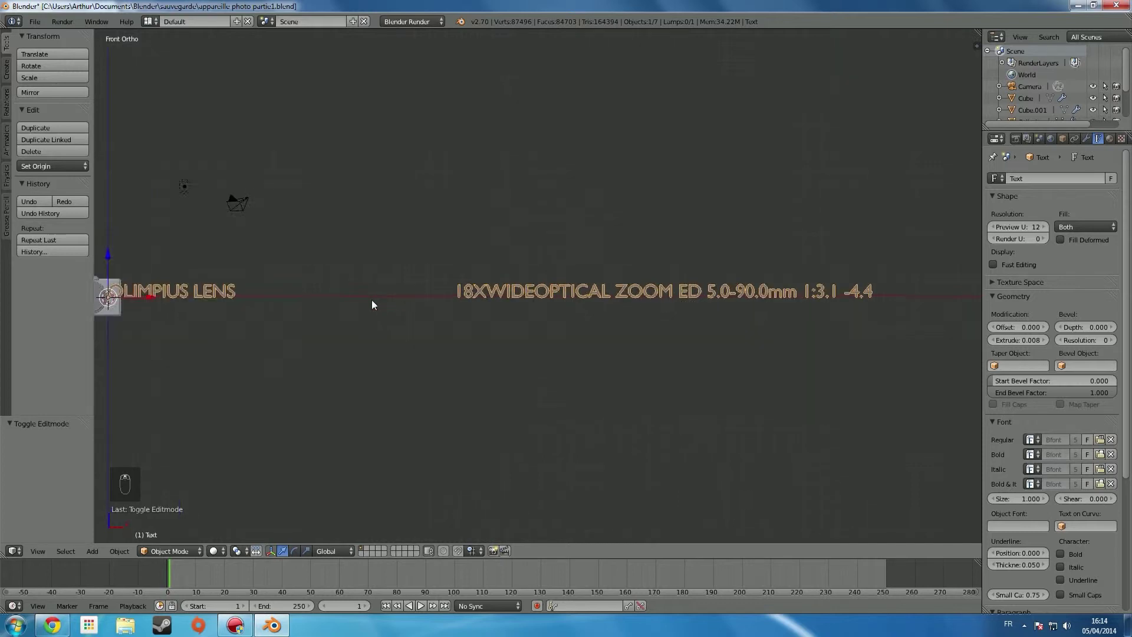
# - Add a Bezier circle at the 3D cursor beside the camera lens
pyautogui.keyDown('shift'); pyautogui.moveTo(298, 326); pyautogui.dragTo(26, 304, button='middle'); pyautogui.keyUp('shift')
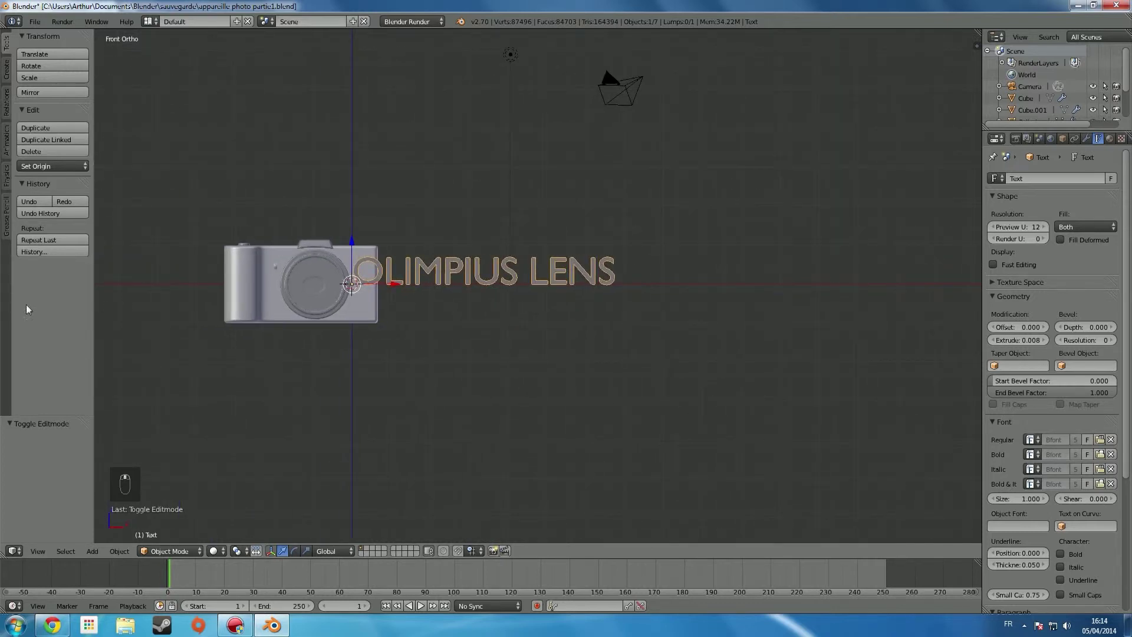
pyautogui.scroll(6, 283, 318)
pyautogui.keyDown('shift'); pyautogui.moveTo(269, 340); pyautogui.dragTo(701, 341, button='middle'); pyautogui.keyUp('shift')
pyautogui.scroll(-3, 507, 336)
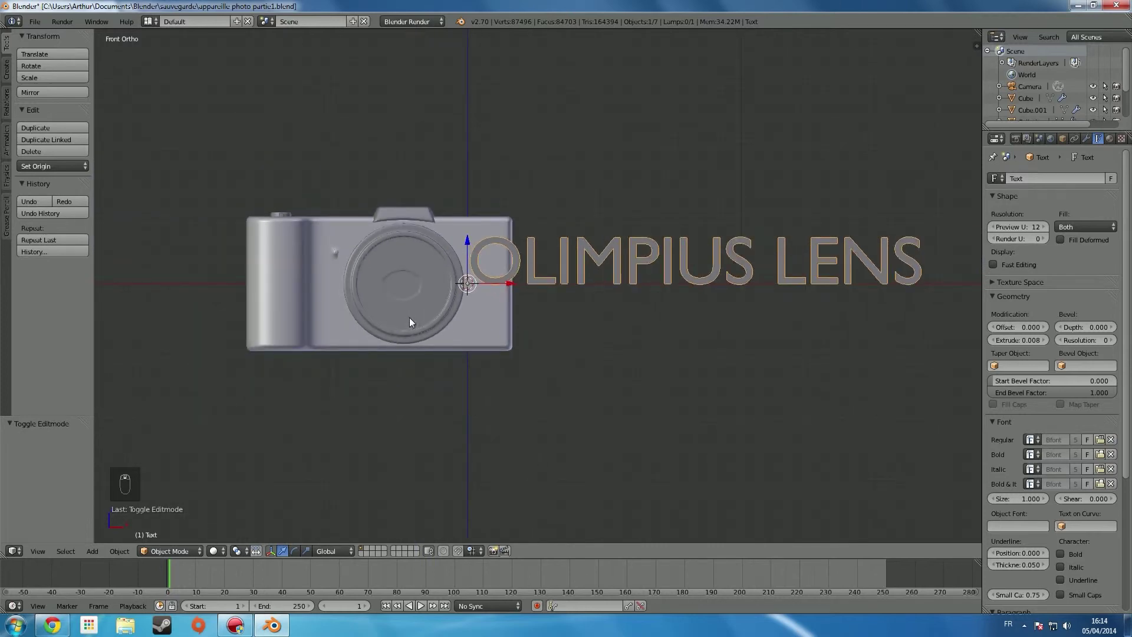
pyautogui.hotkey('shift', 'a')
pyautogui.moveTo(413, 273)
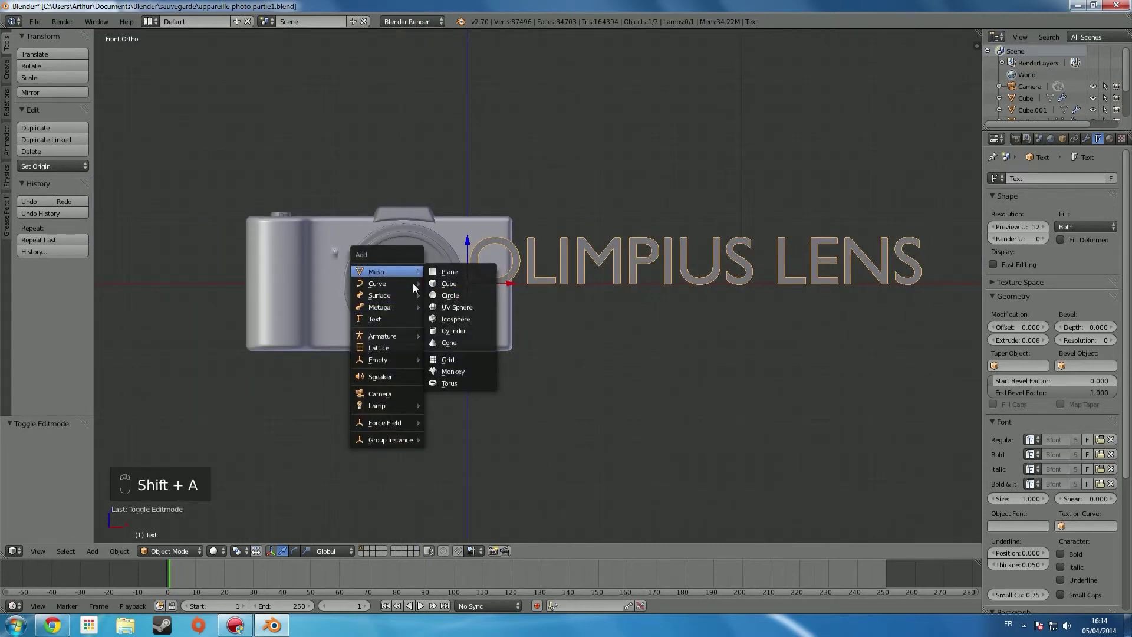
pyautogui.click(457, 296)
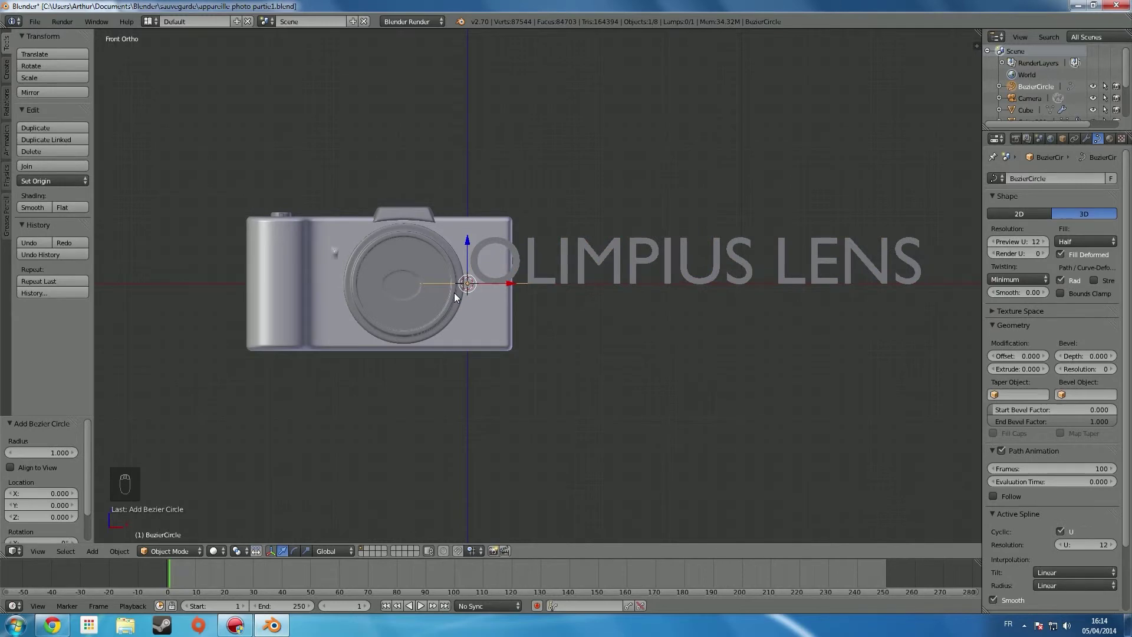
# - Rotate the Bezier circle -90° in the right side view so it stands parallel to the lens face
pyautogui.press('KP_3')
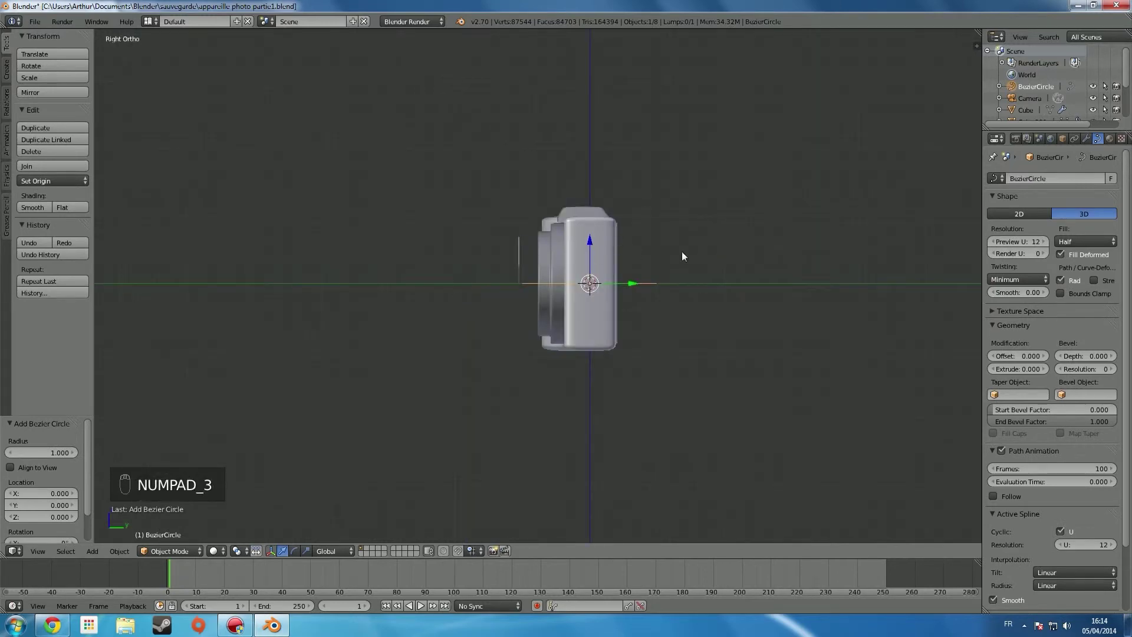
pyautogui.press('r')
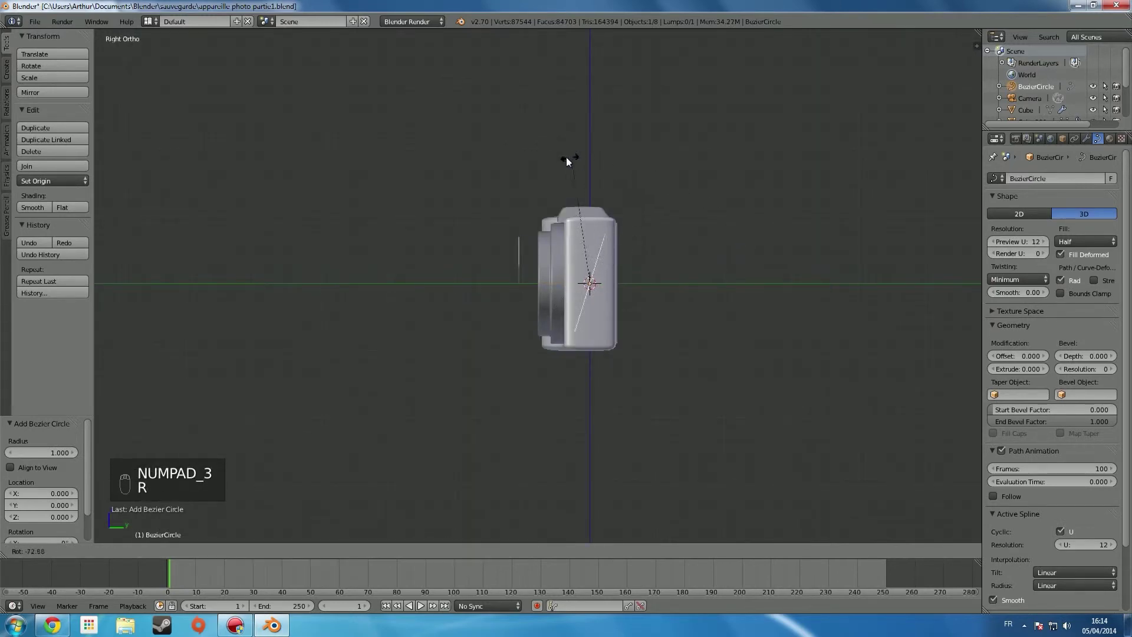
pyautogui.click(531, 164)
# - Move the Bezier circle about -0.761 along Y to the lens front and scale it by about 0.758
pyautogui.scroll(3, 595, 248)
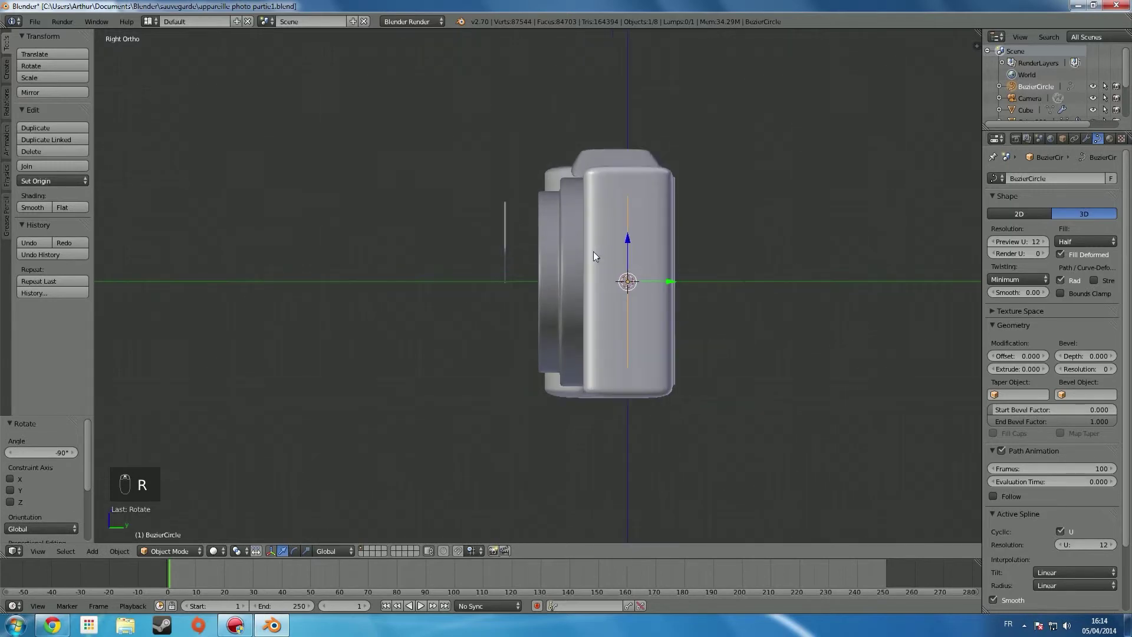
pyautogui.keyDown('shift'); pyautogui.moveTo(595, 249); pyautogui.dragTo(603, 222, button='middle'); pyautogui.keyUp('shift')
pyautogui.press('g')
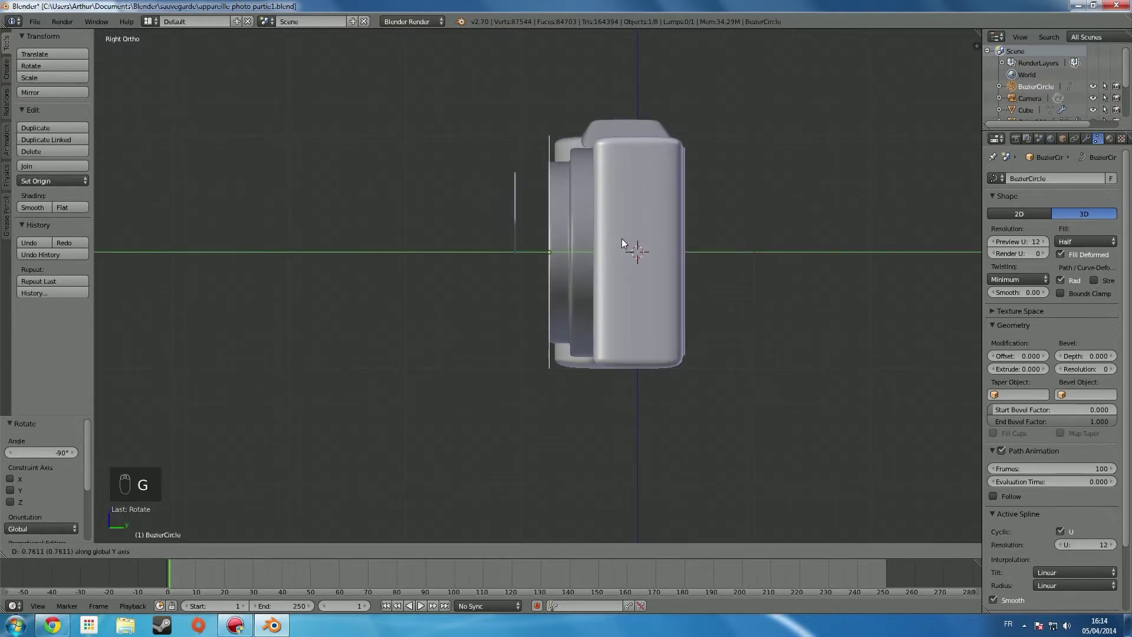
pyautogui.click(621, 238)
pyautogui.press('s')
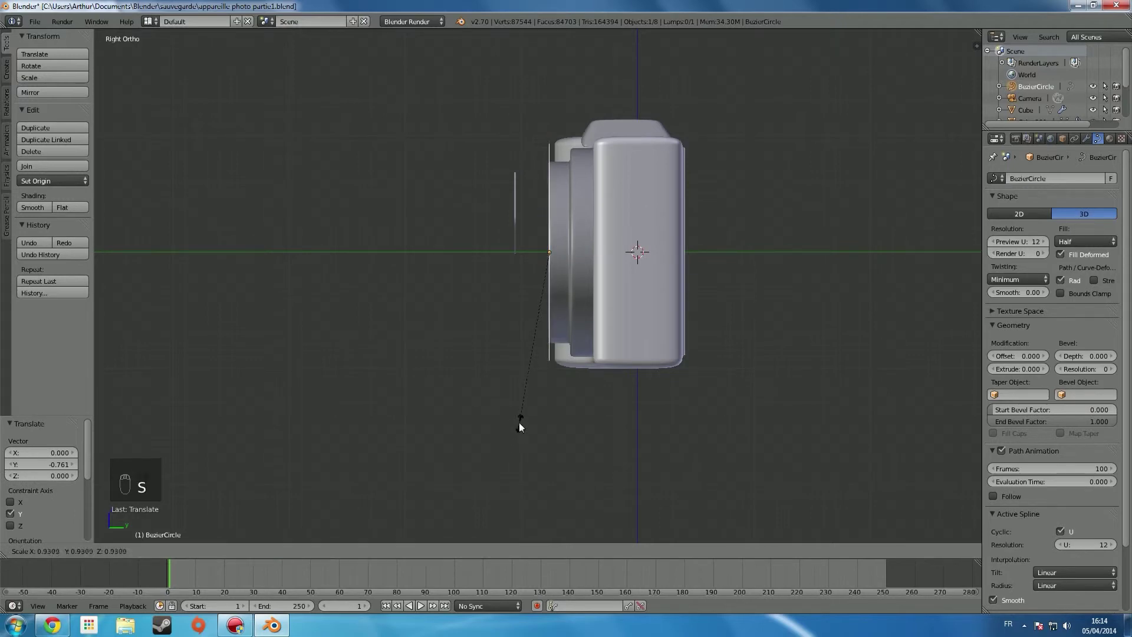
pyautogui.click(526, 393)
# - Move the Bezier circle about -0.964 along X in the front view to centre it on the lens
pyautogui.moveTo(457, 347); pyautogui.dragTo(609, 361, button='middle')
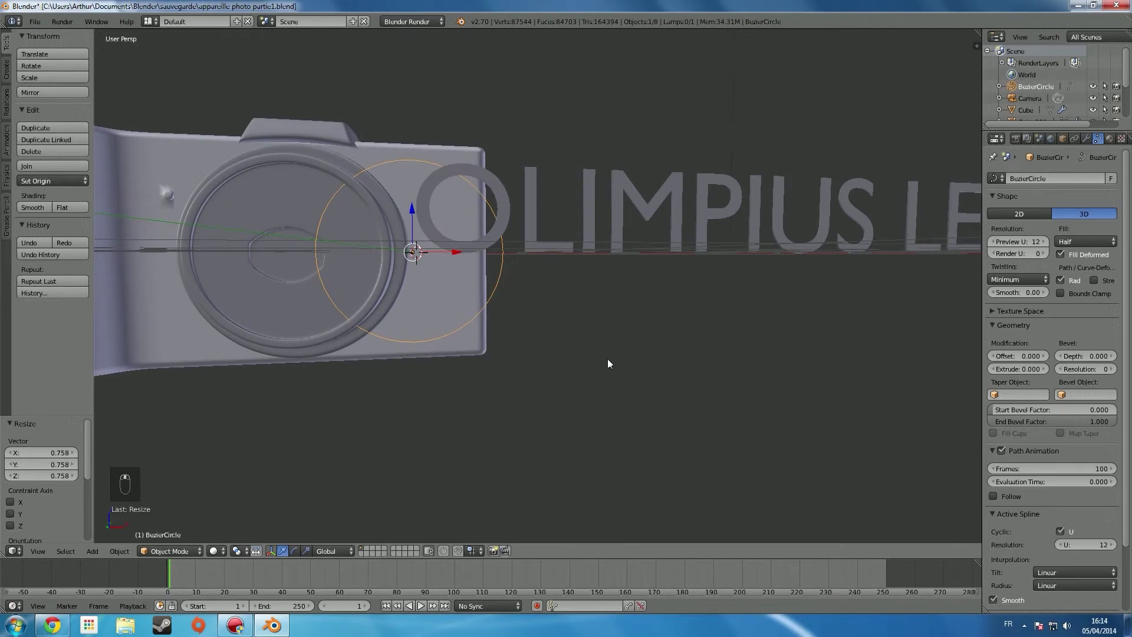
pyautogui.press('KP_1')
pyautogui.press('g')
pyautogui.press('x')
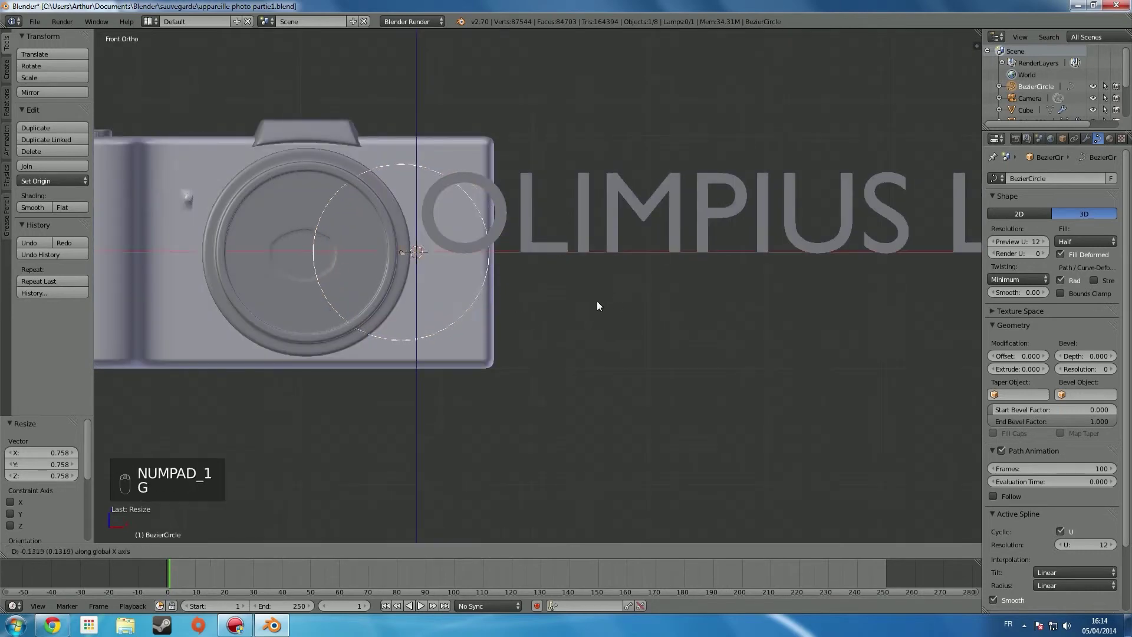
pyautogui.click(504, 296)
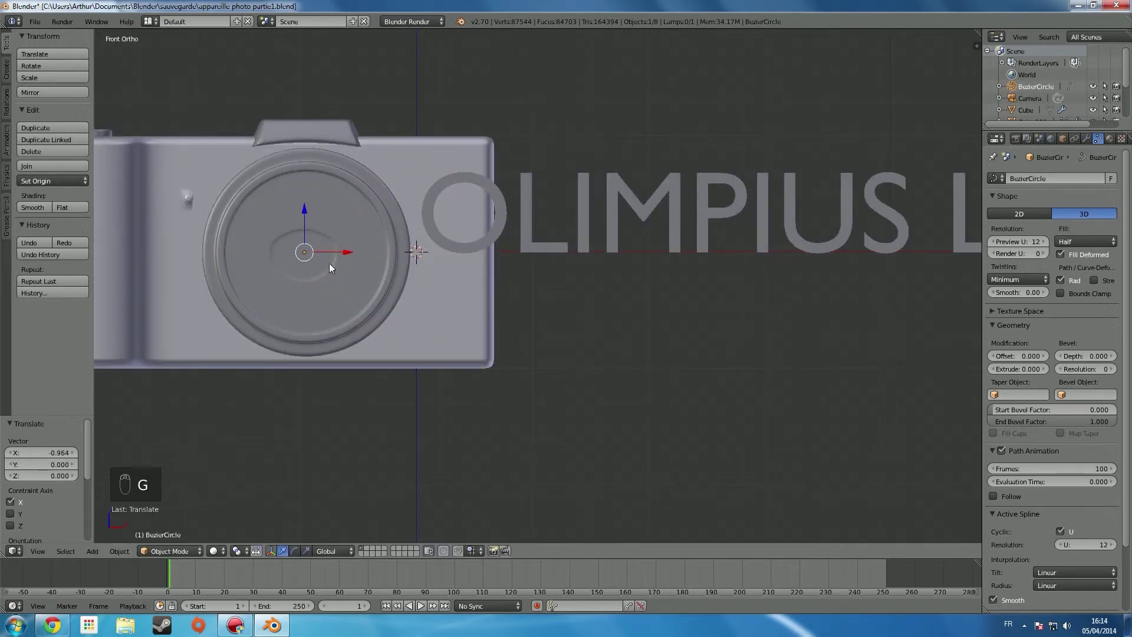
# - Fit the circle to the lens ring in wireframe, scaling it by about 1.021 and nudging it along X in steps of about 0.007
pyautogui.press('z')
pyautogui.scroll(2, 330, 263)
pyautogui.keyDown('shift'); pyautogui.moveTo(339, 263); pyautogui.dragTo(442, 285, button='middle'); pyautogui.keyUp('shift')
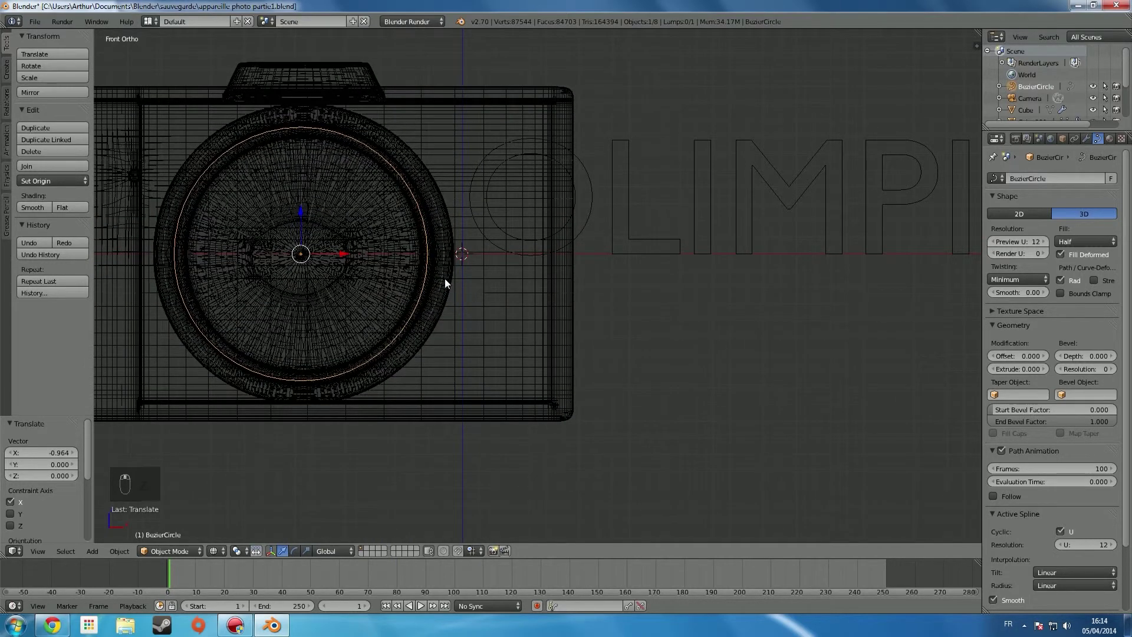
pyautogui.press('g')
pyautogui.press('x')
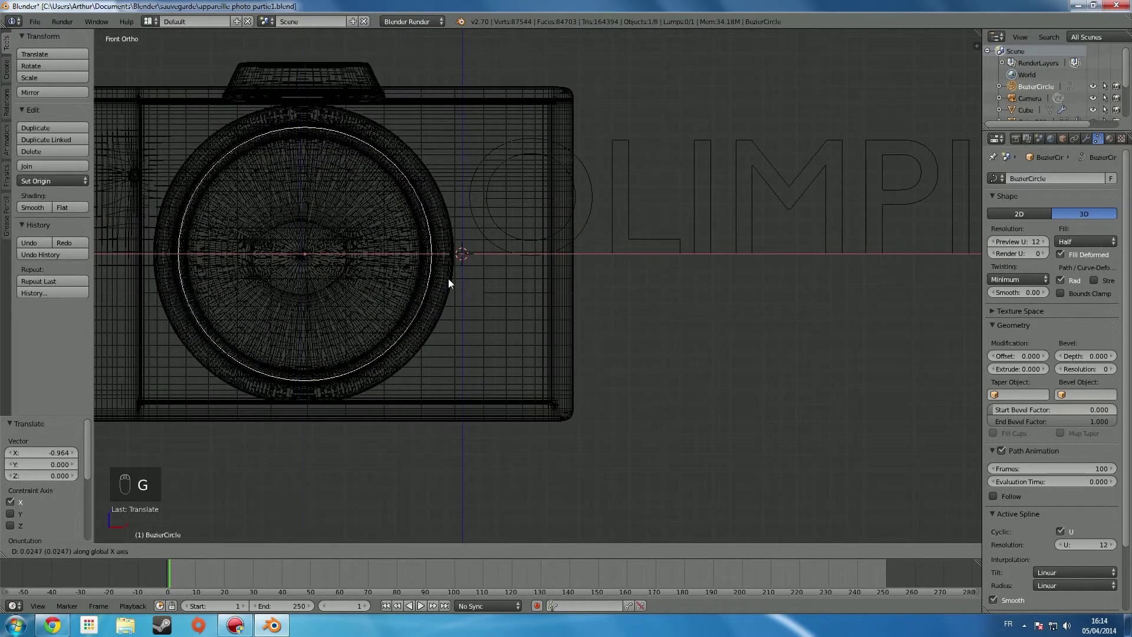
pyautogui.click(445, 278)
pyautogui.press('s')
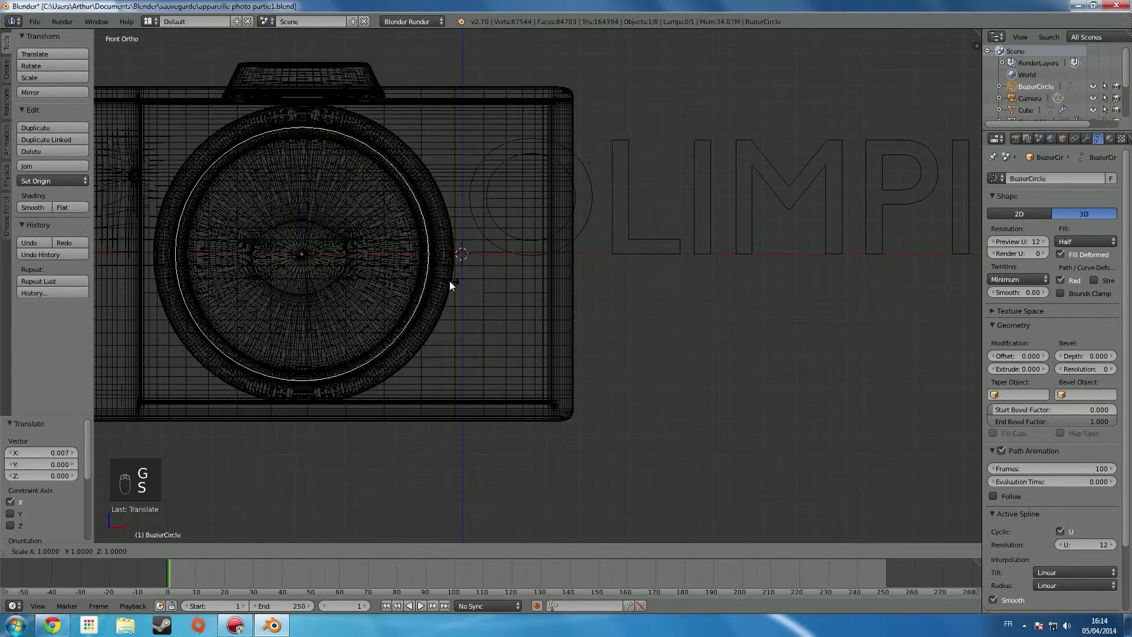
pyautogui.click(453, 283)
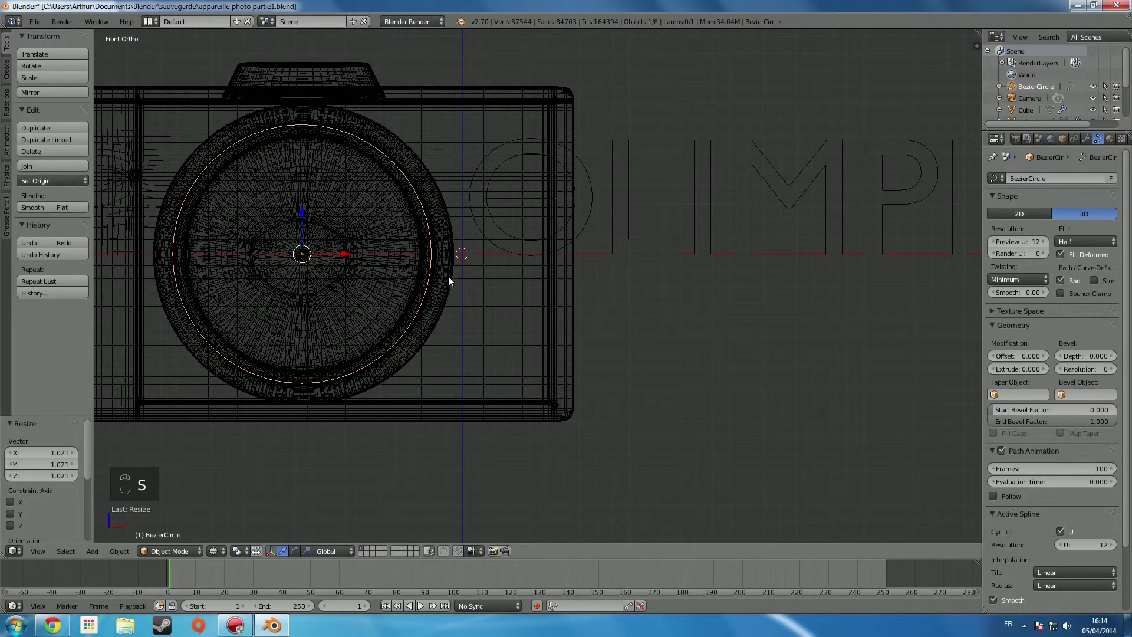
pyautogui.press('g')
pyautogui.press('x')
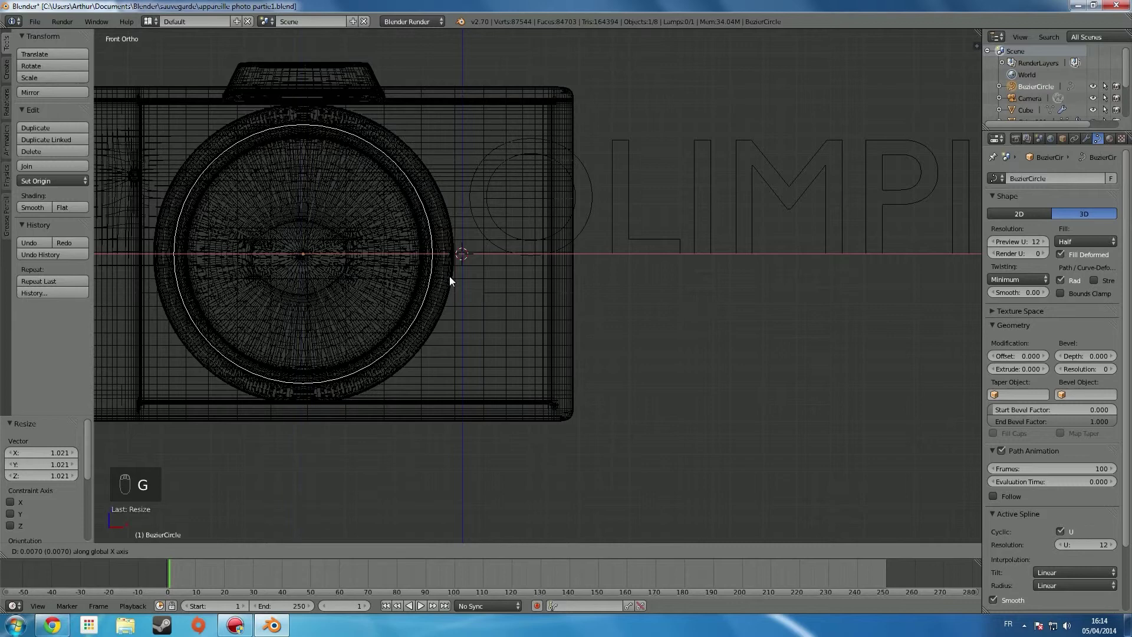
pyautogui.click(449, 276)
# - Nudge the Bezier circle about -0.007 along Y against the lens front and return to solid shading in Object Mode
pyautogui.press('z')
pyautogui.moveTo(450, 277); pyautogui.dragTo(369, 288, button='middle')
pyautogui.press('KP_3')
pyautogui.press('z')
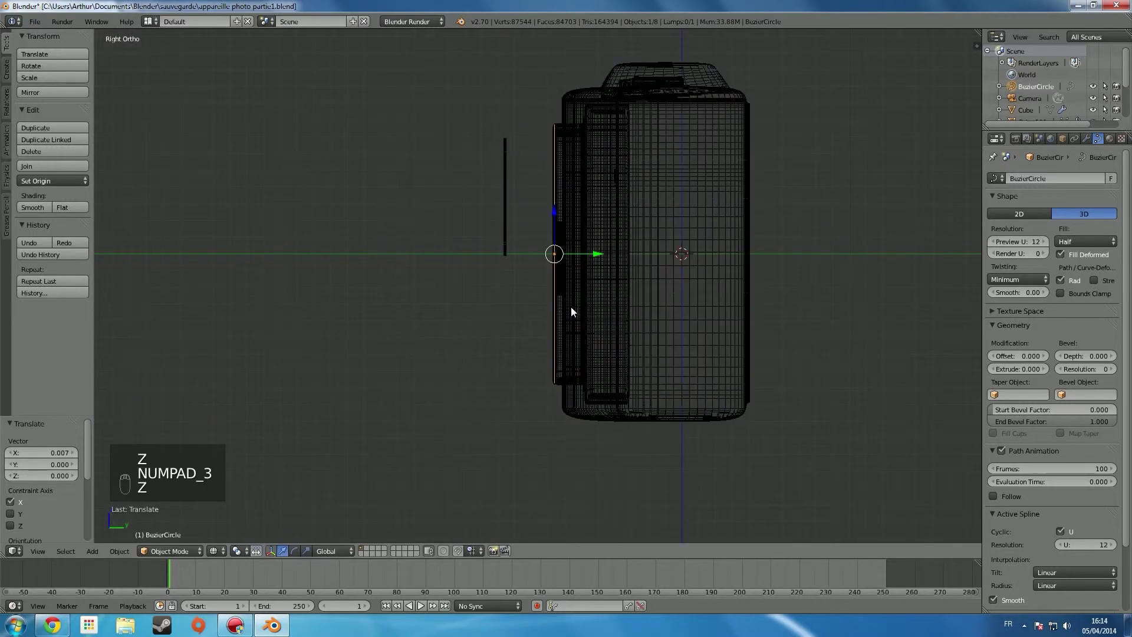
pyautogui.press('g')
pyautogui.press('y')
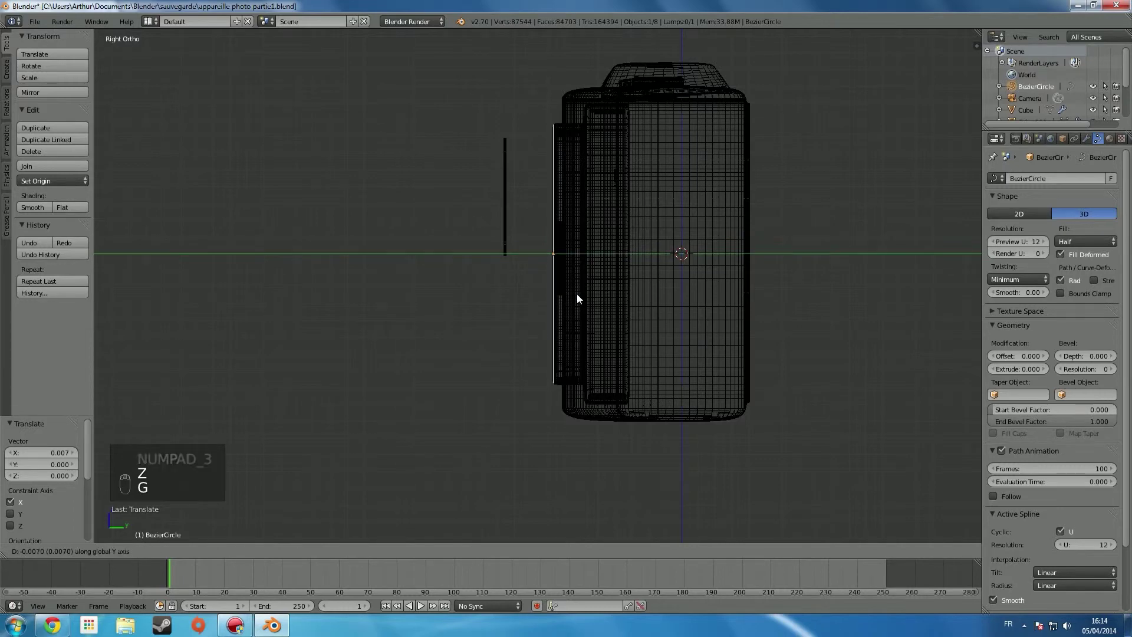
pyautogui.click(577, 294)
pyautogui.moveTo(577, 294); pyautogui.dragTo(532, 317, button='middle')
pyautogui.press('z')
pyautogui.press('Tab')
pyautogui.scroll(-1, 507, 308)
pyautogui.press('Tab')
# - Add a Curve modifier to the lettering with BezierCircle as its object, deforming along the X axis
pyautogui.rightClick(550, 244)
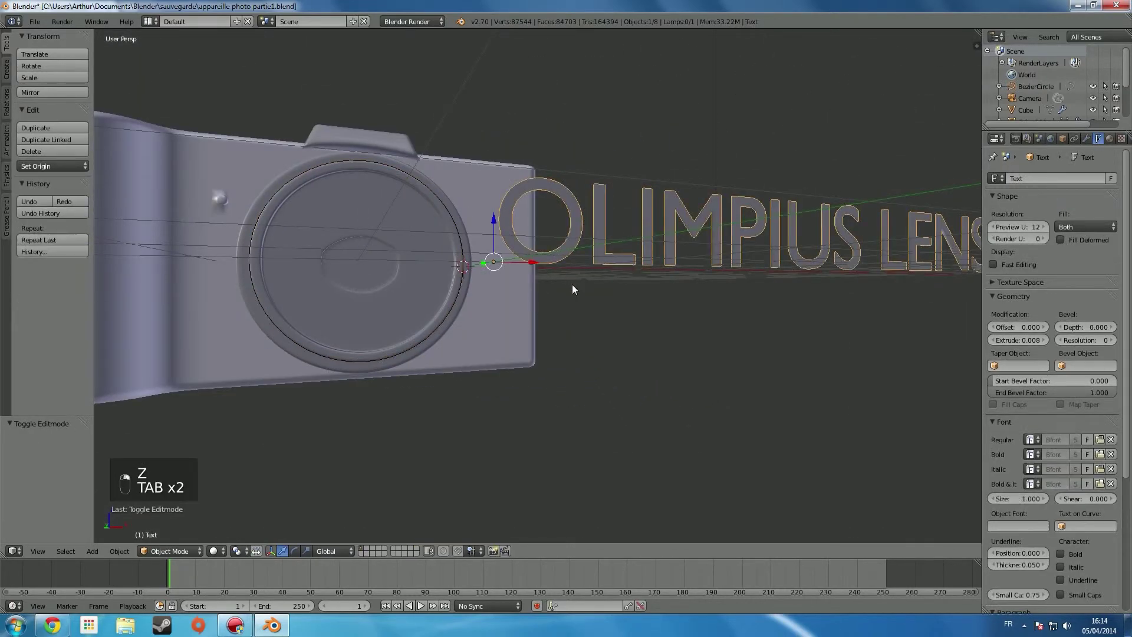
pyautogui.click(1086, 138)
pyautogui.click(1055, 178)
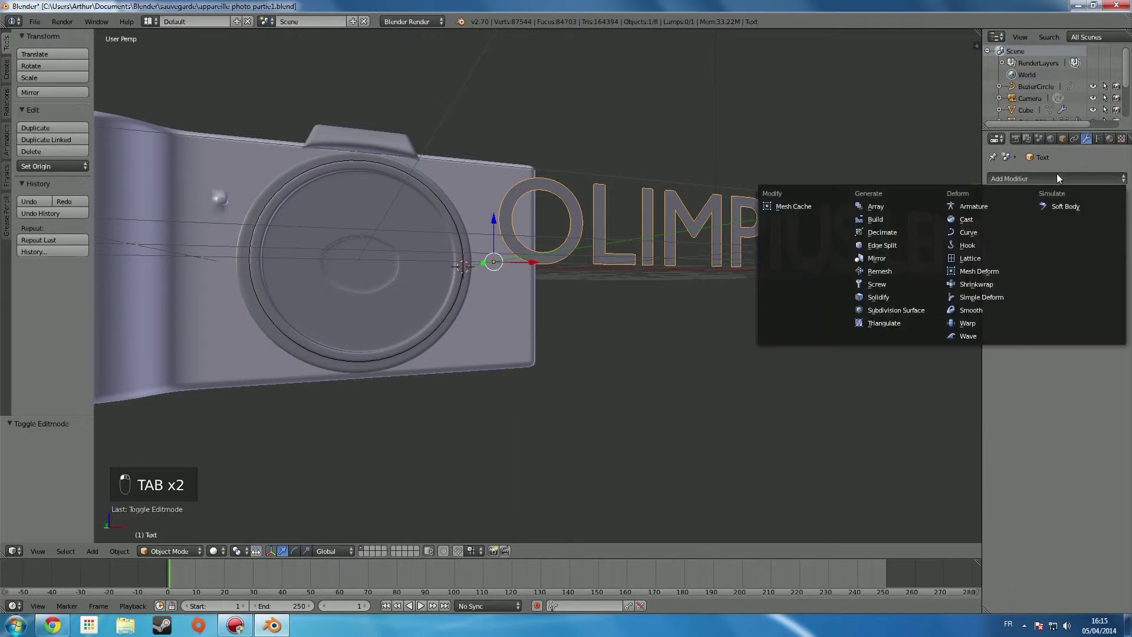
pyautogui.click(976, 236)
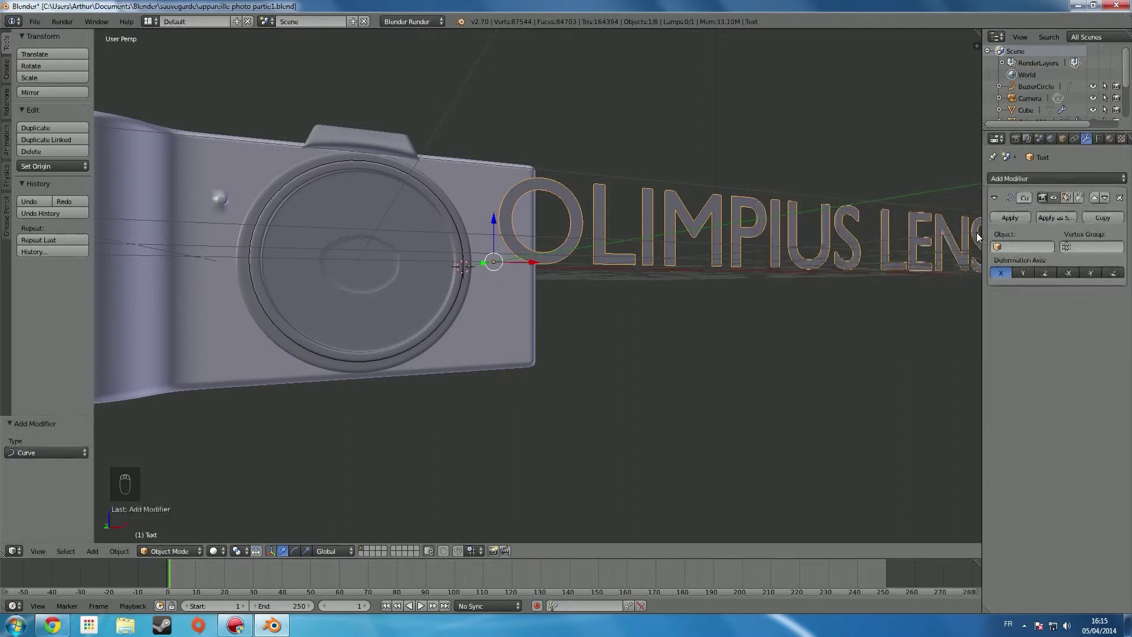
pyautogui.click(1021, 245)
pyautogui.click(1009, 263)
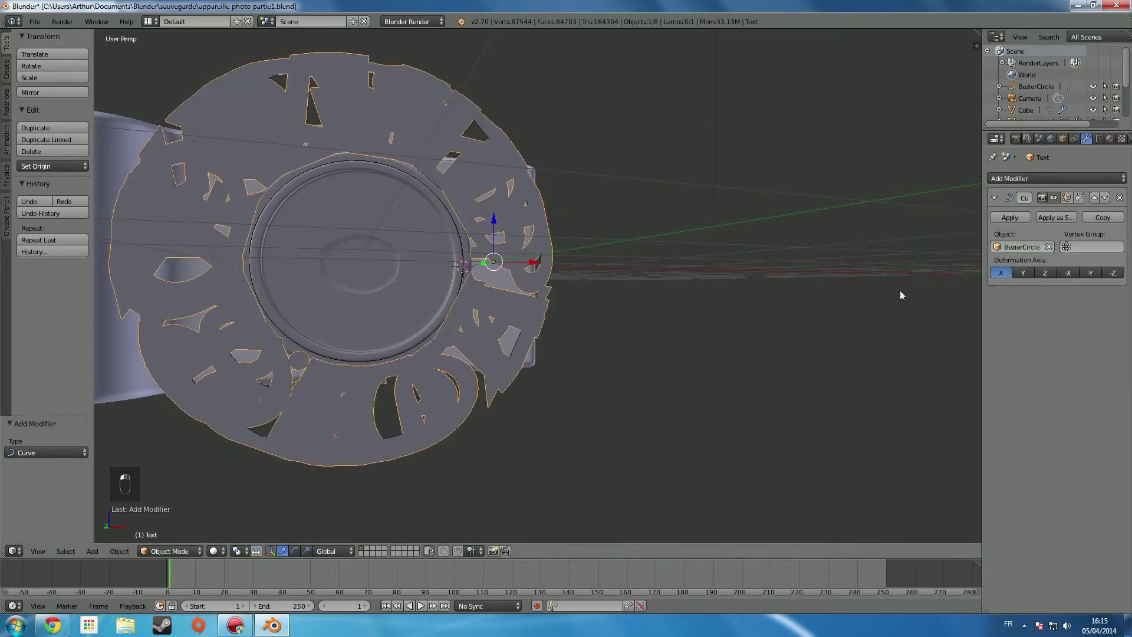
# - Scale the curved lettering down to about 0.083 so it fits the width of the lens ring
pyautogui.scroll(-3, 669, 278)
pyautogui.moveTo(669, 279)
pyautogui.mouseDown(button='middle')
pyautogui.moveTo(632, 280)
pyautogui.moveTo(673, 283)
pyautogui.mouseUp(button='middle')
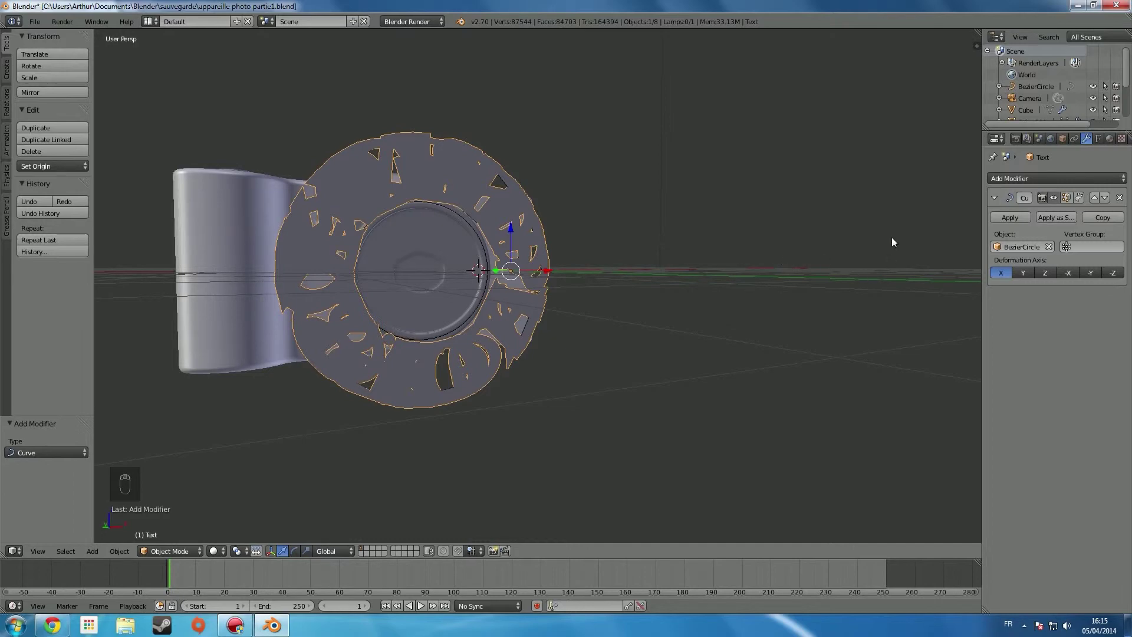
pyautogui.press('s')
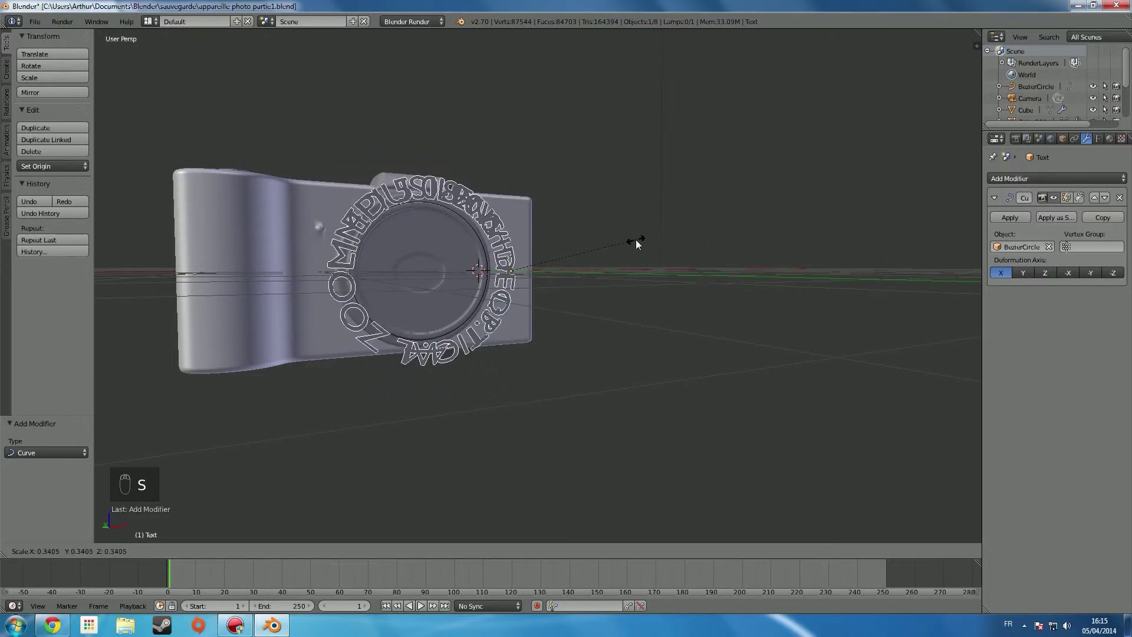
pyautogui.click(541, 262)
pyautogui.moveTo(541, 261); pyautogui.dragTo(488, 285, button='middle')
pyautogui.scroll(4, 378, 301)
pyautogui.scroll(-3, 523, 287)
# - Move the lettering about 1.197 along X in the front view so "OLIMPIUS LENS" sits at the top of the ring
pyautogui.press('KP_1')
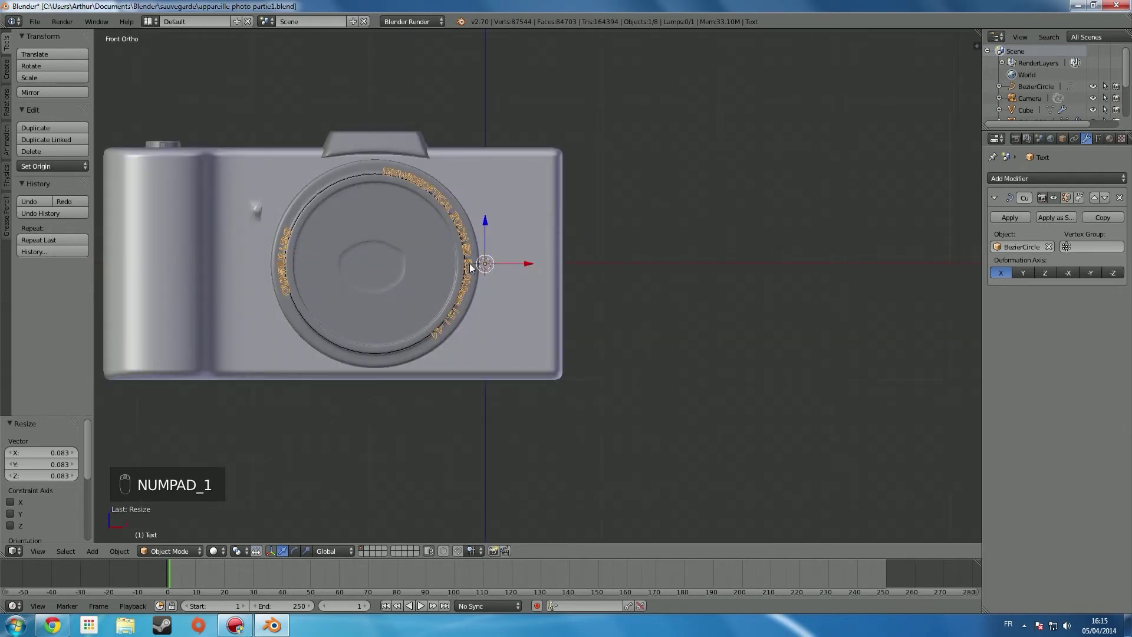
pyautogui.press('g')
pyautogui.press('x')
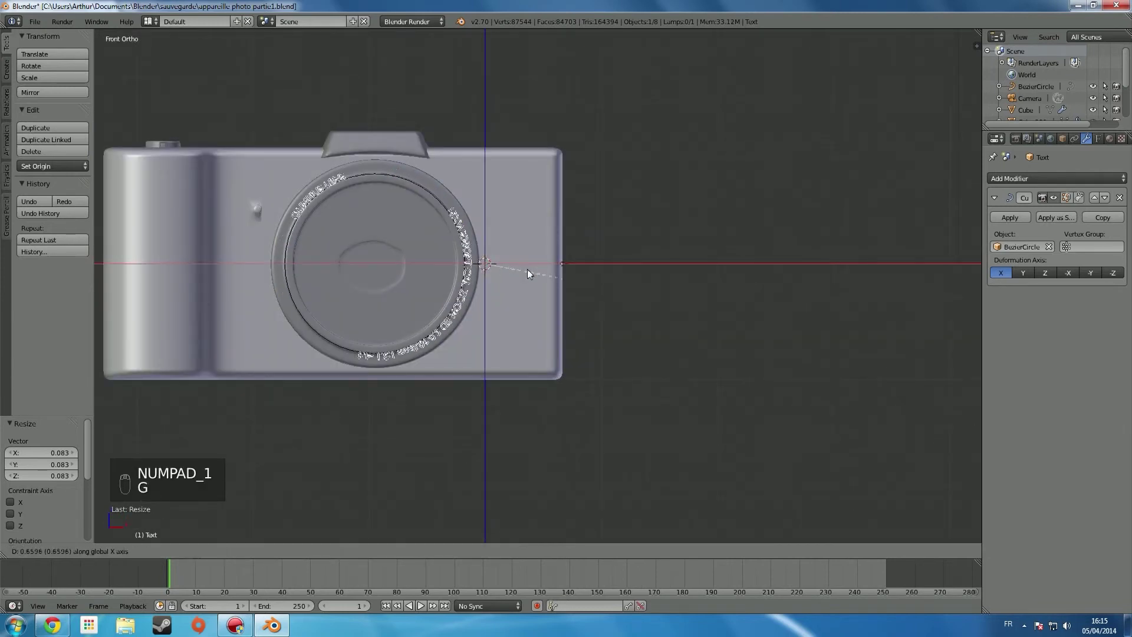
pyautogui.click(585, 266)
# - Scale the lettering by about 1.131 and shift it about -0.046 along X to recentre it on the ring
pyautogui.press('s')
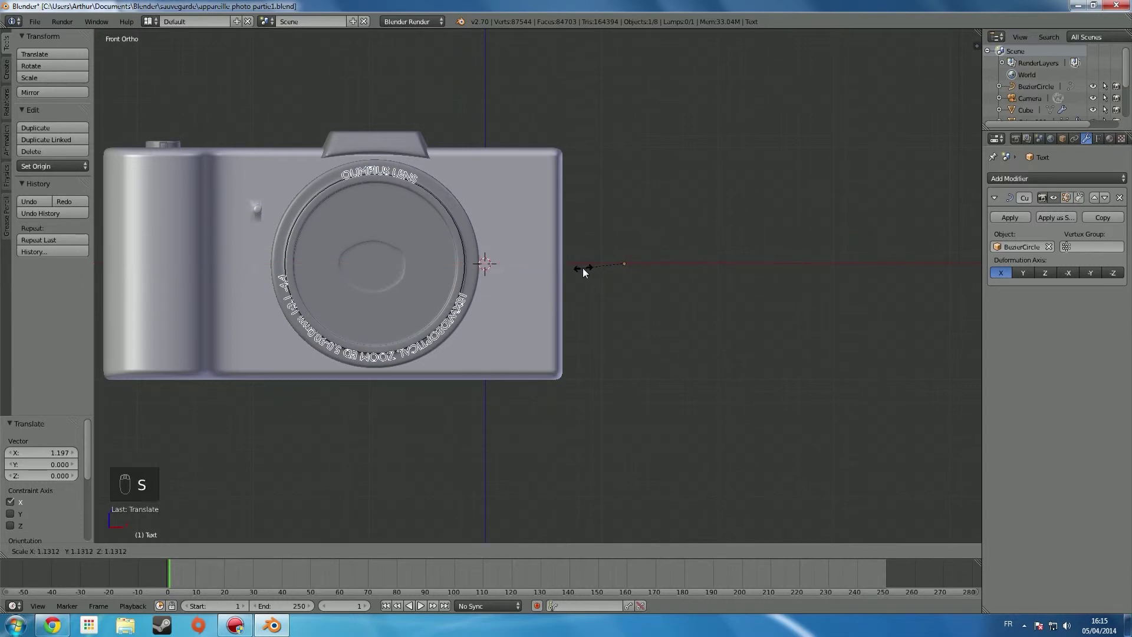
pyautogui.click(582, 268)
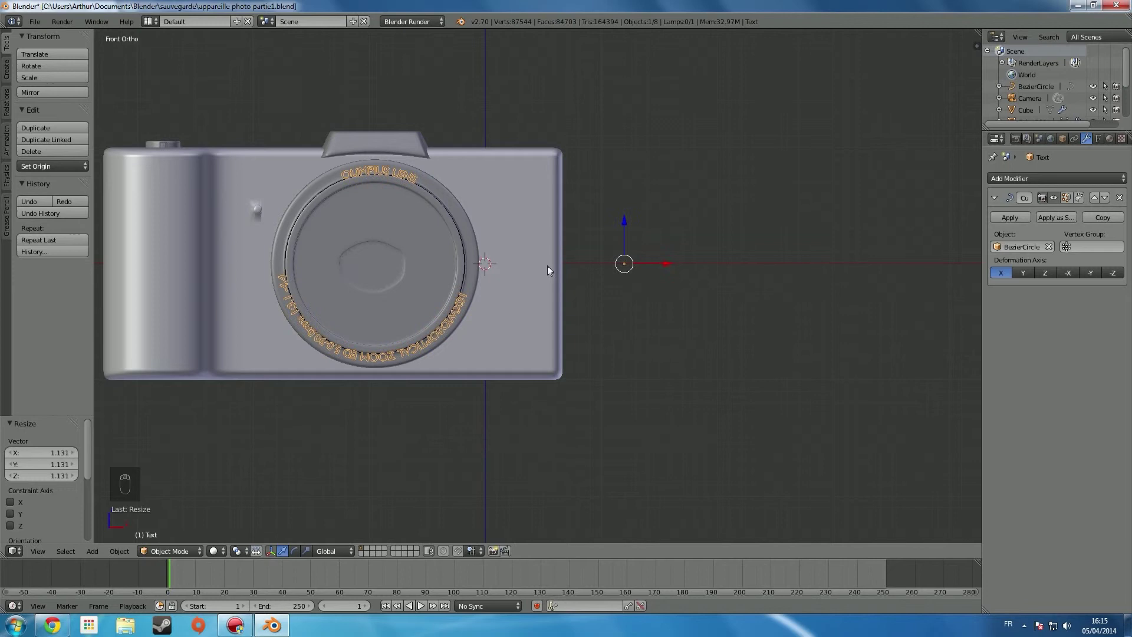
pyautogui.press('g')
pyautogui.press('x')
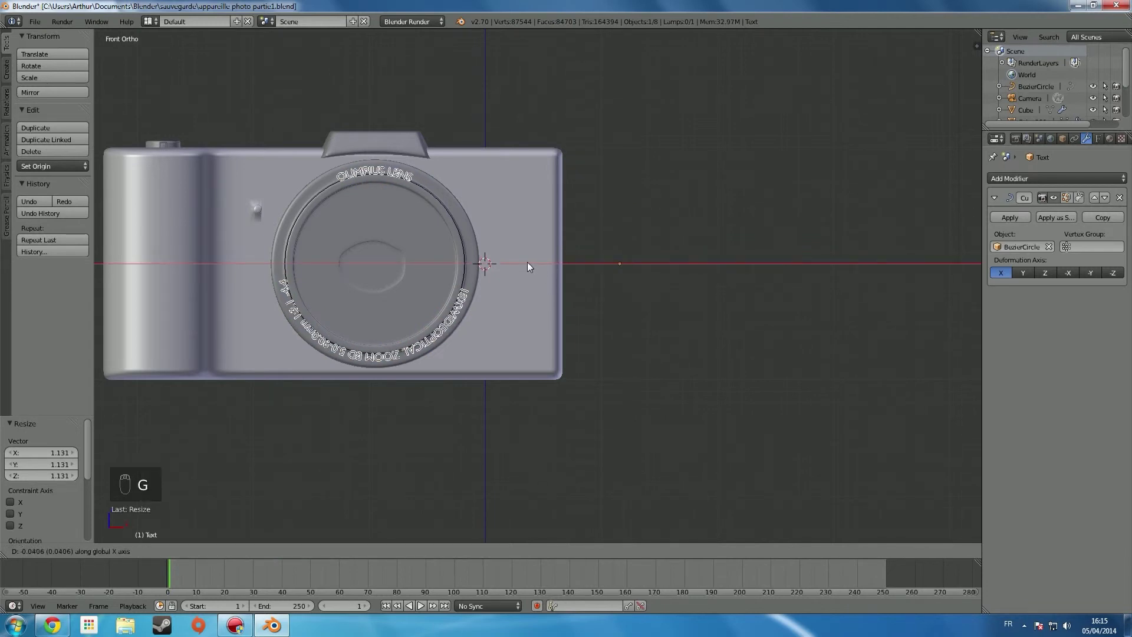
pyautogui.click(525, 262)
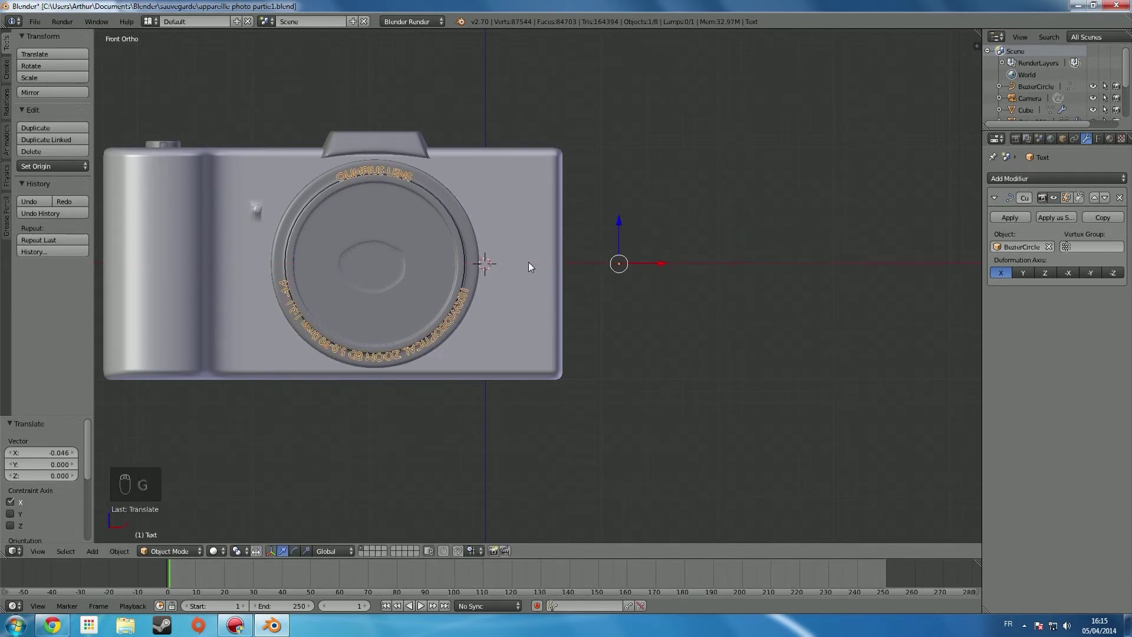
# - Move the lettering about 0.279 along Y in the side view to bring it onto the front of the lens
pyautogui.moveTo(519, 280); pyautogui.dragTo(401, 286, button='middle')
pyautogui.scroll(4, 448, 290)
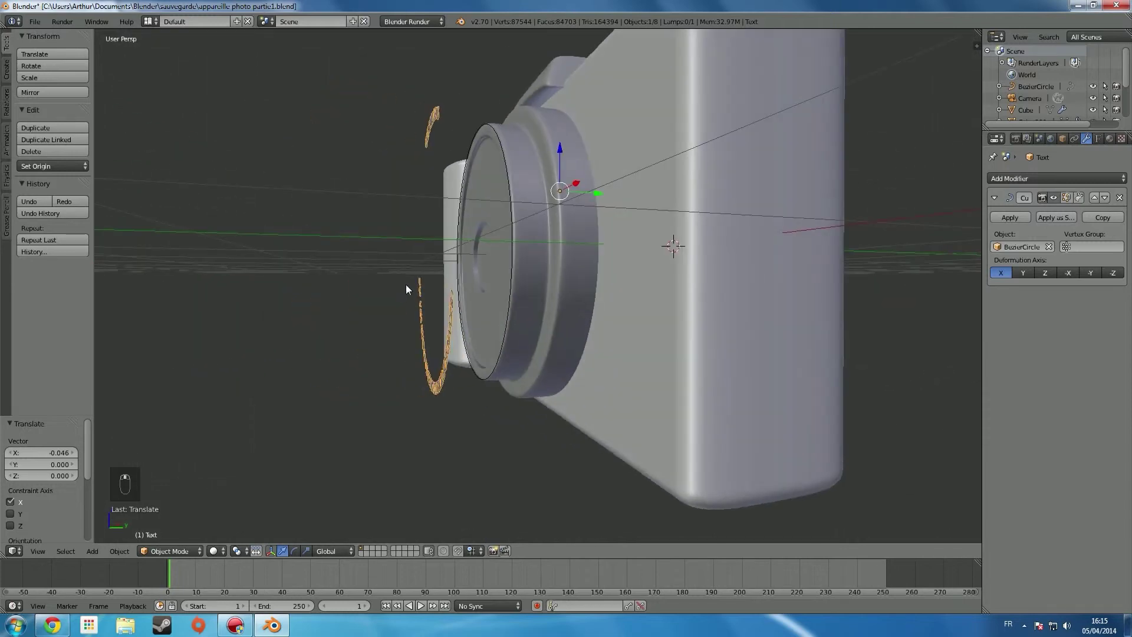
pyautogui.press('KP_3')
pyautogui.scroll(-5, 405, 284)
pyautogui.keyDown('shift'); pyautogui.moveTo(487, 293); pyautogui.dragTo(473, 299, button='middle'); pyautogui.keyUp('shift')
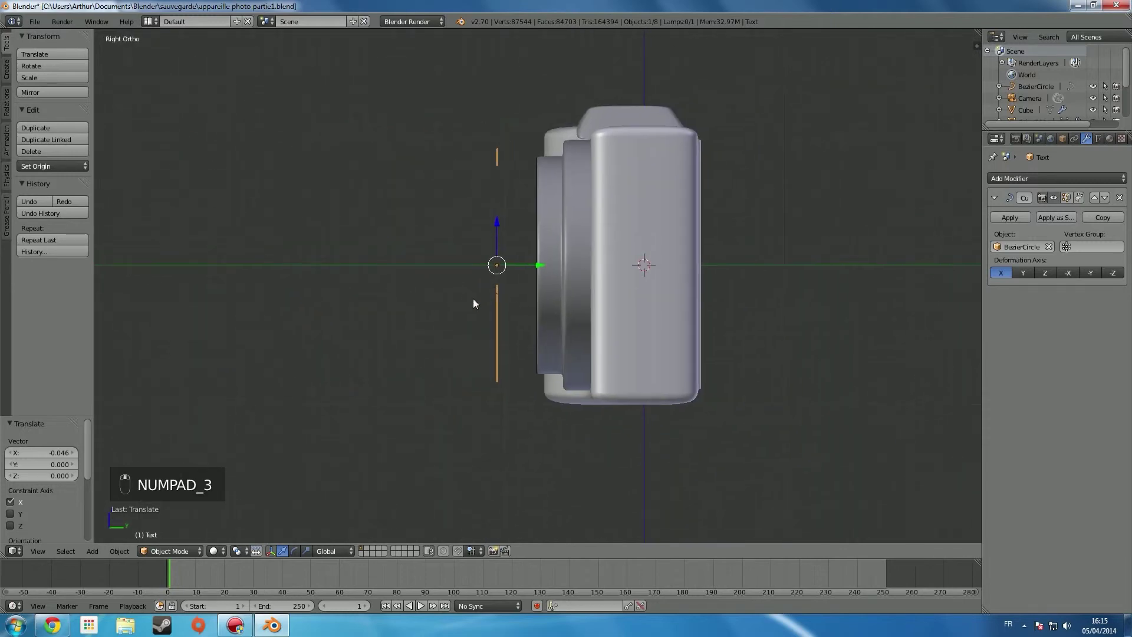
pyautogui.press('g')
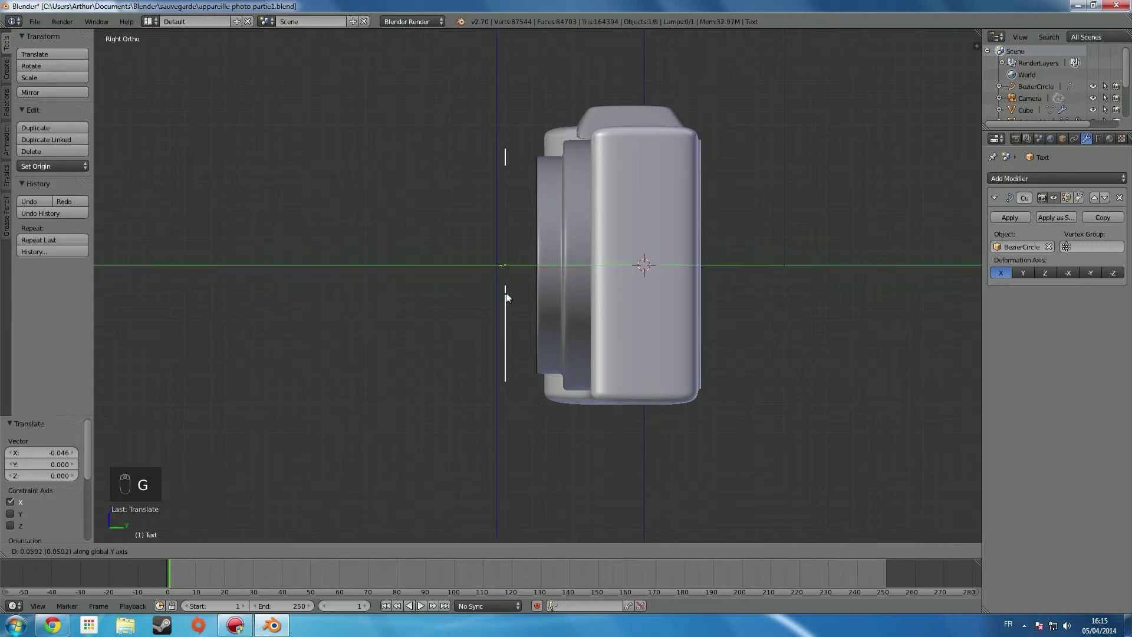
pyautogui.click(535, 296)
pyautogui.moveTo(392, 290); pyautogui.dragTo(581, 292, button='middle')
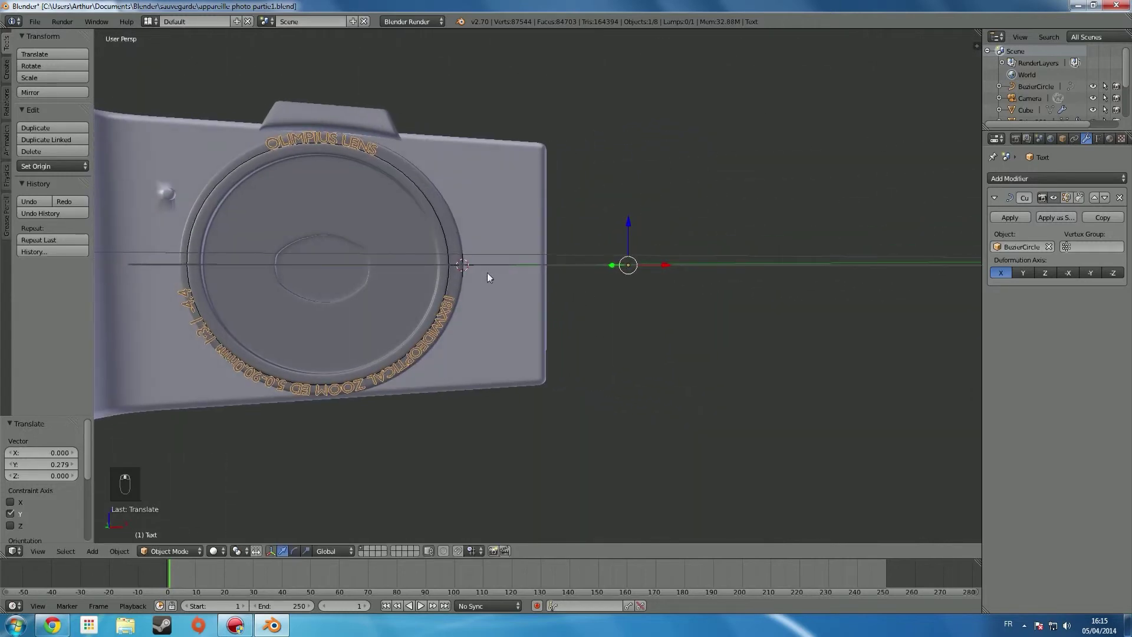
# - Scale the Bezier circle guiding the lettering down to about 0.908 so it lies closer to the inner lens edge
pyautogui.rightClick(456, 275)
pyautogui.rightClick(451, 276)
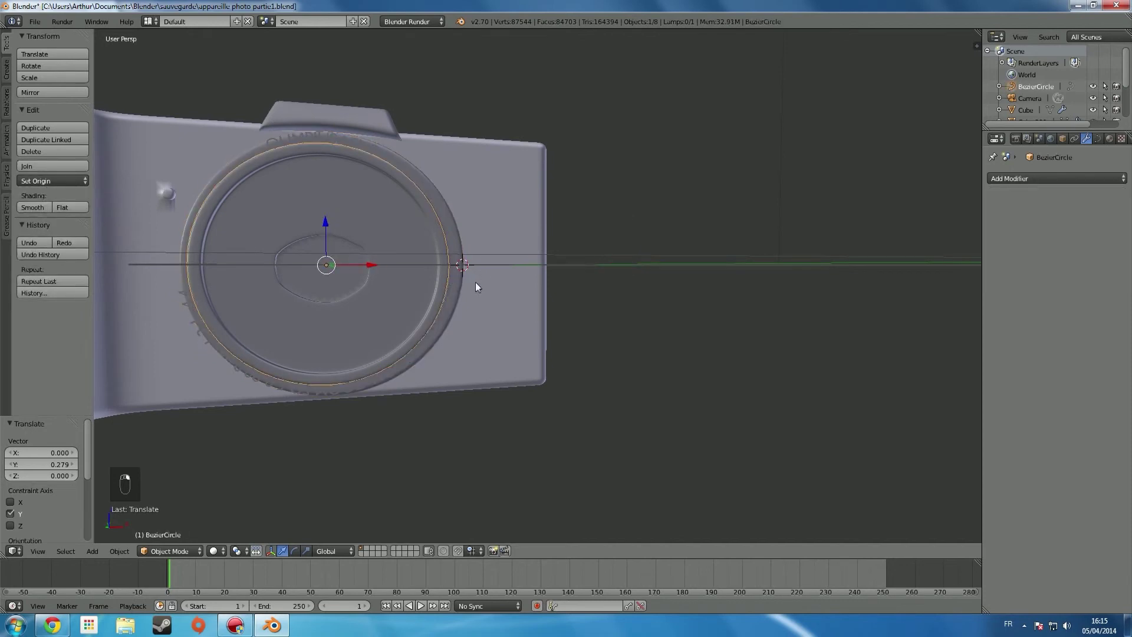
pyautogui.press('s')
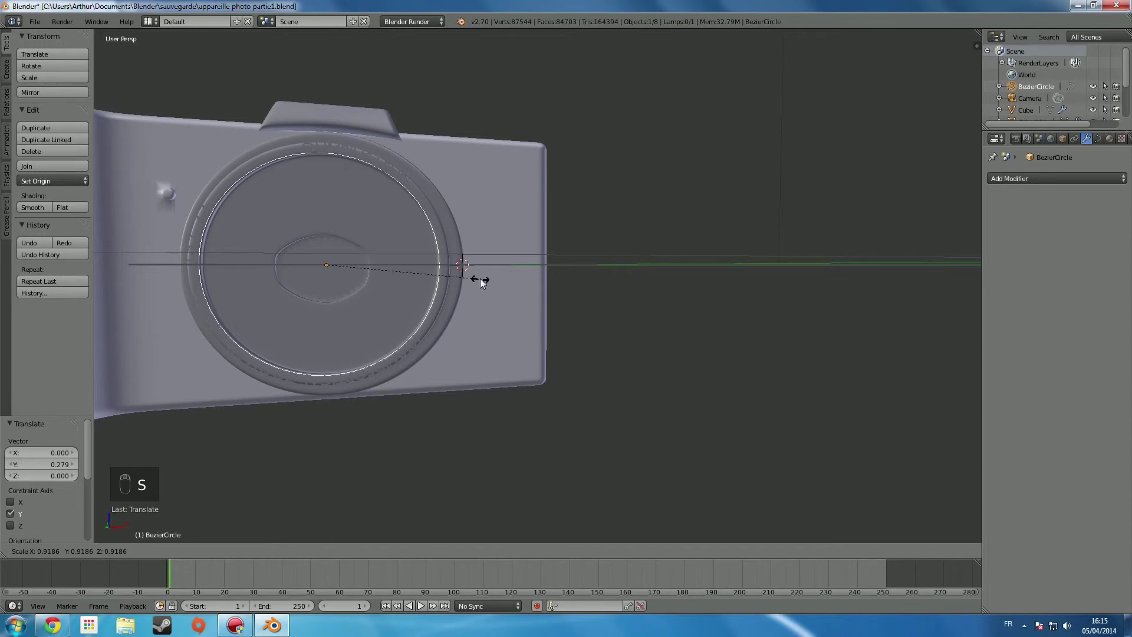
pyautogui.click(477, 278)
# - Select the curved lettering and move it about -0.231 along X in the front view to recentre "OLIMPIUS LENS" on the ring
pyautogui.moveTo(408, 302); pyautogui.dragTo(431, 277, button='middle')
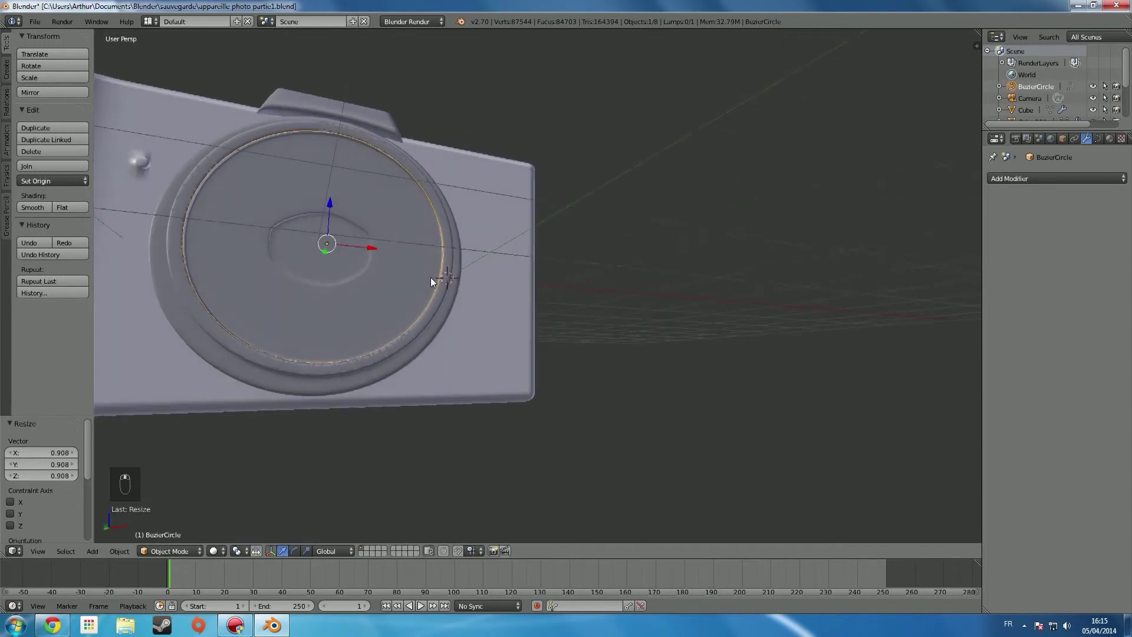
pyautogui.scroll(3, 430, 278)
pyautogui.rightClick(332, 373)
pyautogui.scroll(-5, 337, 369)
pyautogui.moveTo(338, 368); pyautogui.dragTo(341, 382, button='middle')
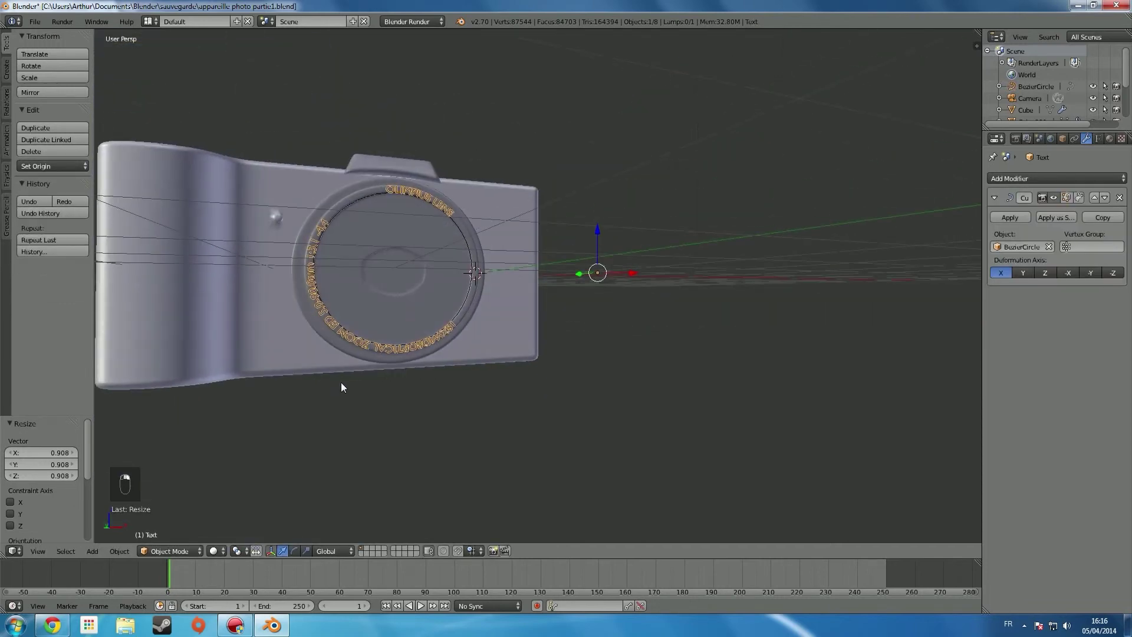
pyautogui.press('KP_1')
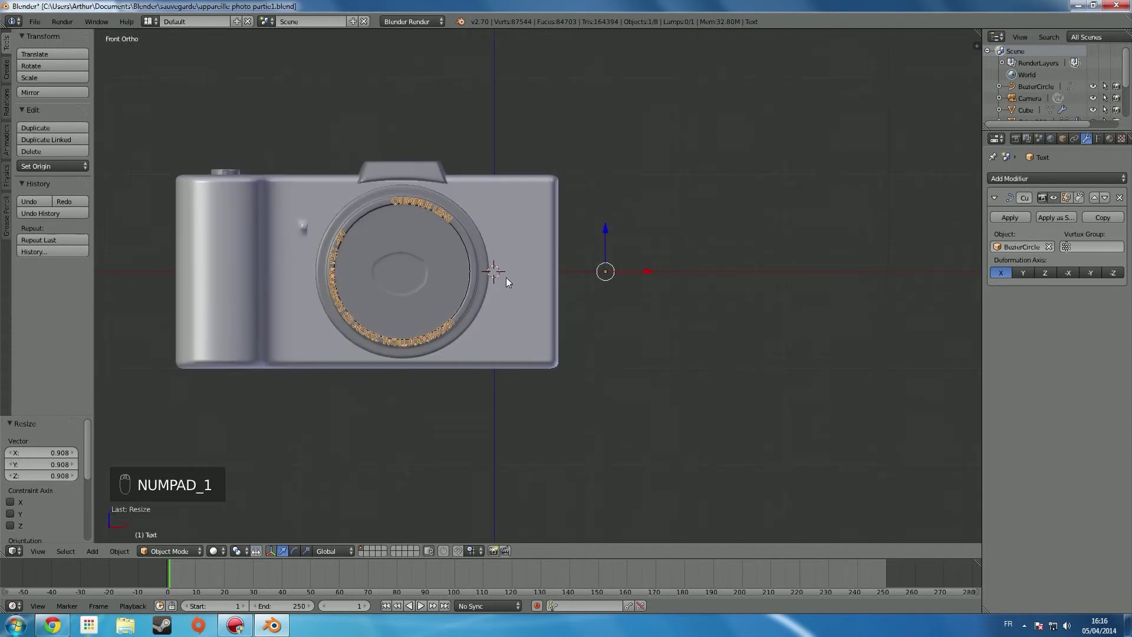
pyautogui.press('g')
pyautogui.press('x')
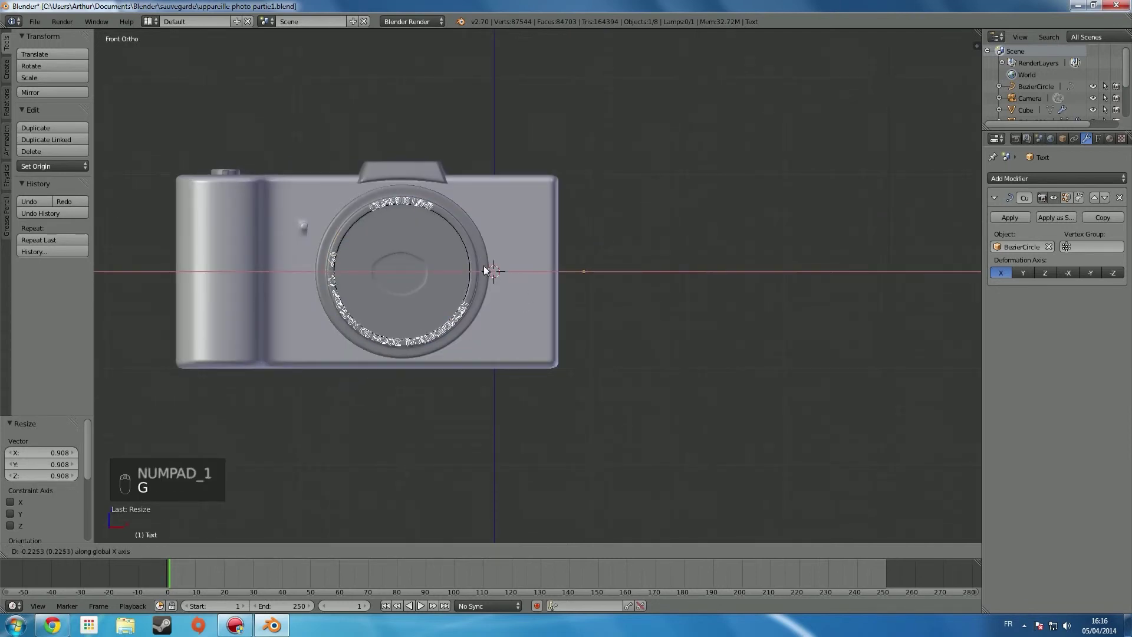
pyautogui.click(483, 265)
# - Scale the lettering down to about 0.887 and shift it about 0.043 along X
pyautogui.press('s')
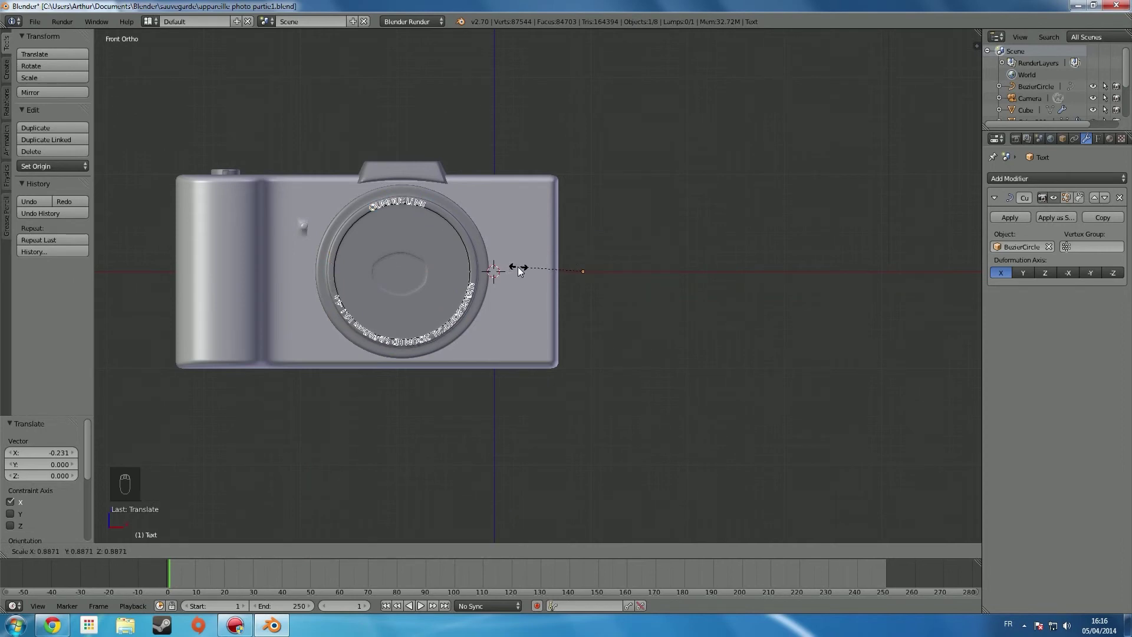
pyautogui.click(518, 271)
pyautogui.press('g')
pyautogui.press('x')
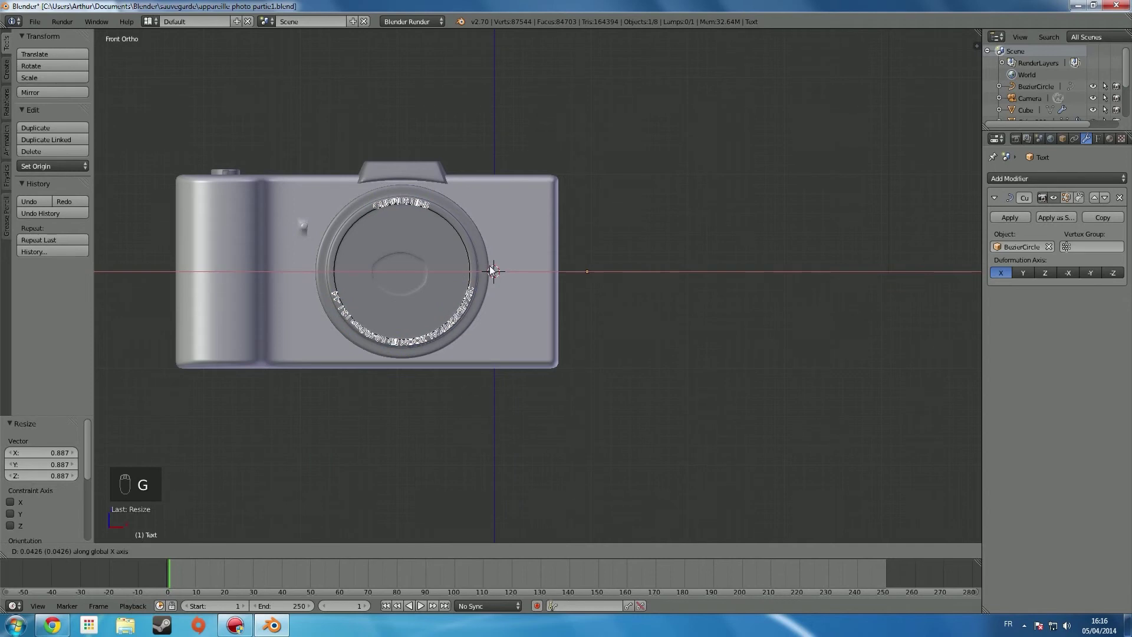
pyautogui.click(489, 265)
# - Scale the Bezier circle up by about 1.027 to push the lettering slightly outward on the ring
pyautogui.rightClick(472, 272)
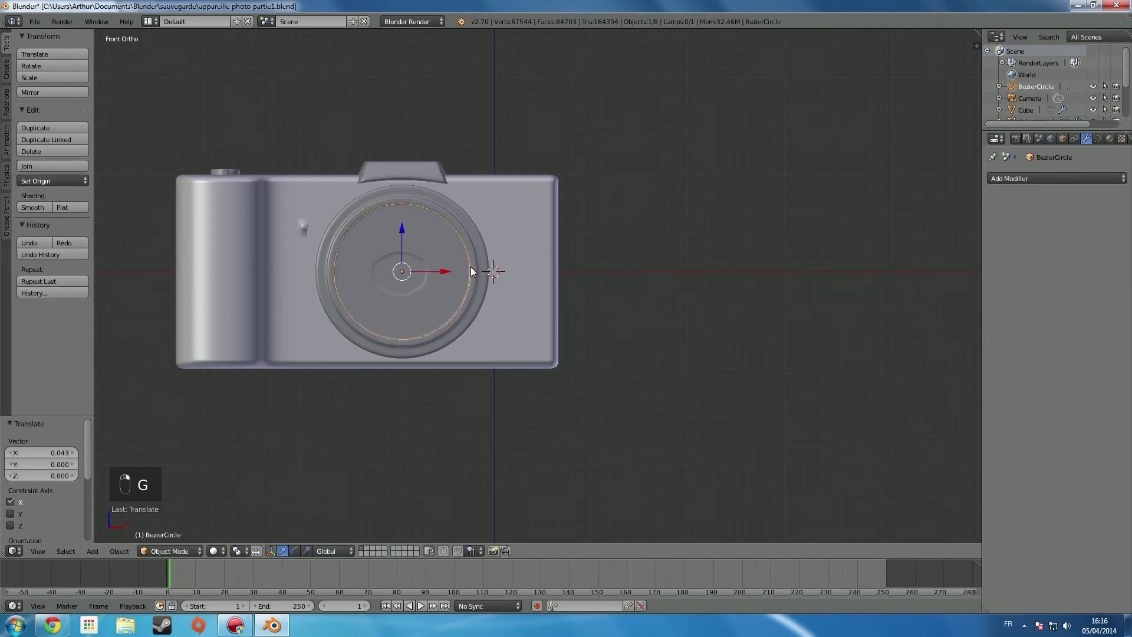
pyautogui.press('s')
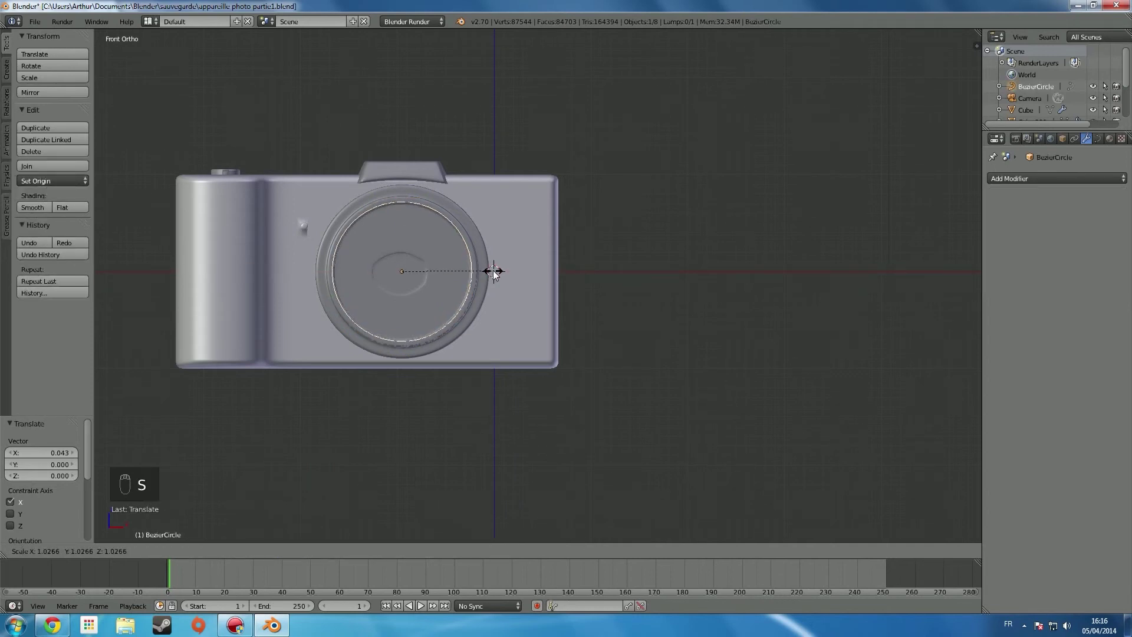
pyautogui.click(494, 272)
# - Move the lettering about 0.006 along Y in the right side view so it sits against the front face of the lens ring
pyautogui.scroll(2, 468, 280)
pyautogui.rightClick(419, 337)
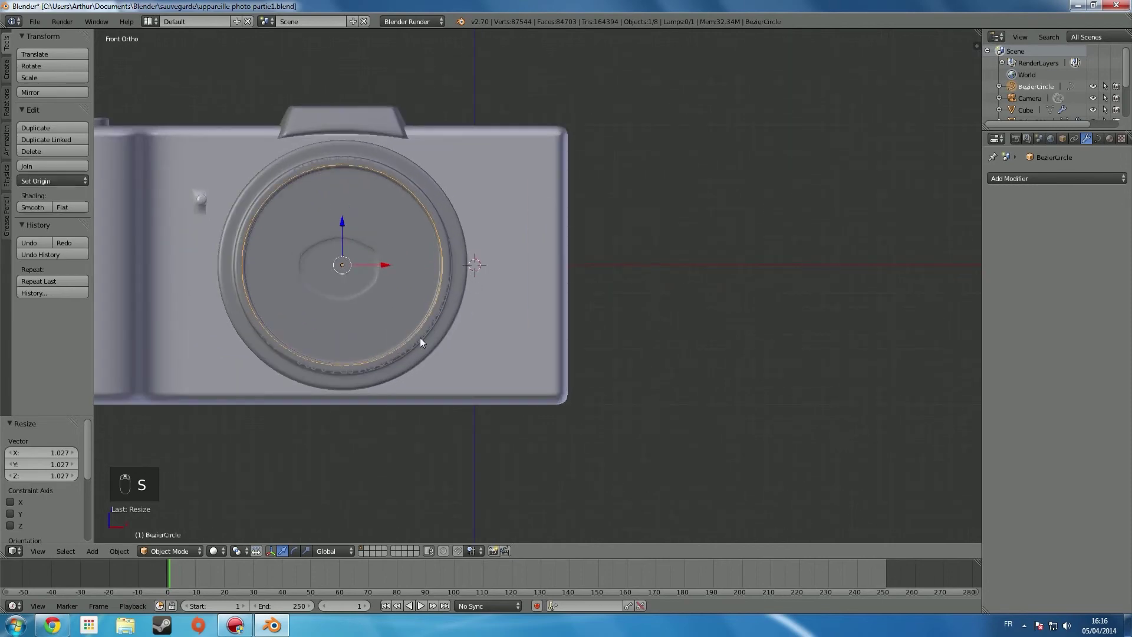
pyautogui.moveTo(443, 337)
pyautogui.mouseDown(button='middle')
pyautogui.moveTo(314, 319)
pyautogui.moveTo(373, 348)
pyautogui.moveTo(617, 376)
pyautogui.moveTo(503, 361)
pyautogui.moveTo(525, 352)
pyautogui.moveTo(483, 281)
pyautogui.moveTo(427, 339)
pyautogui.mouseUp(button='middle')
pyautogui.press('KP_3')
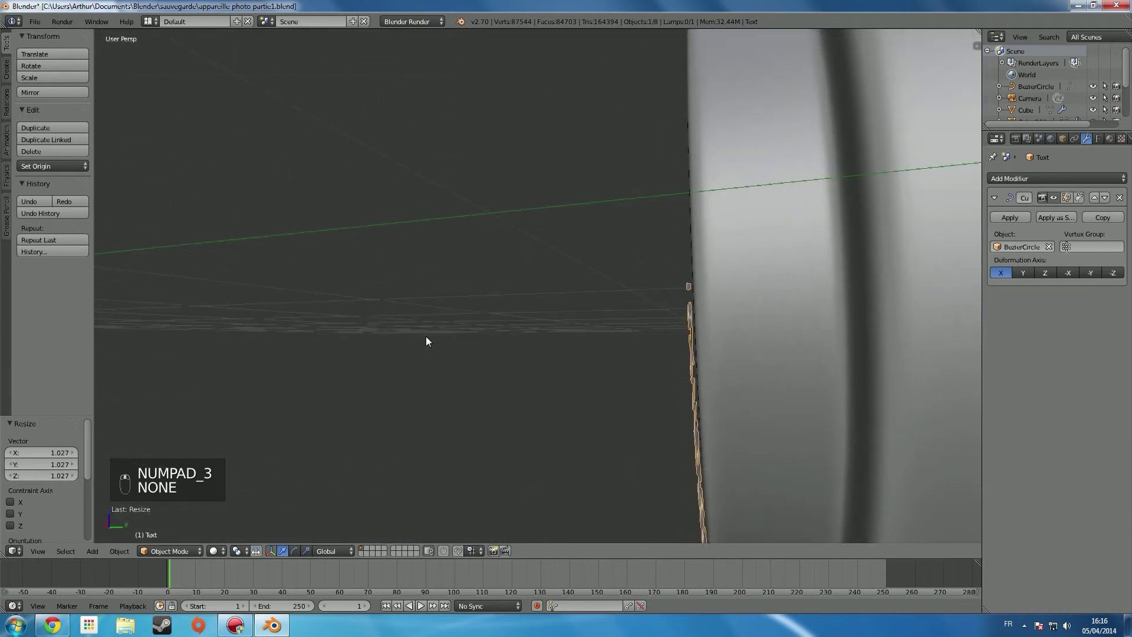
pyautogui.press('KP_3')
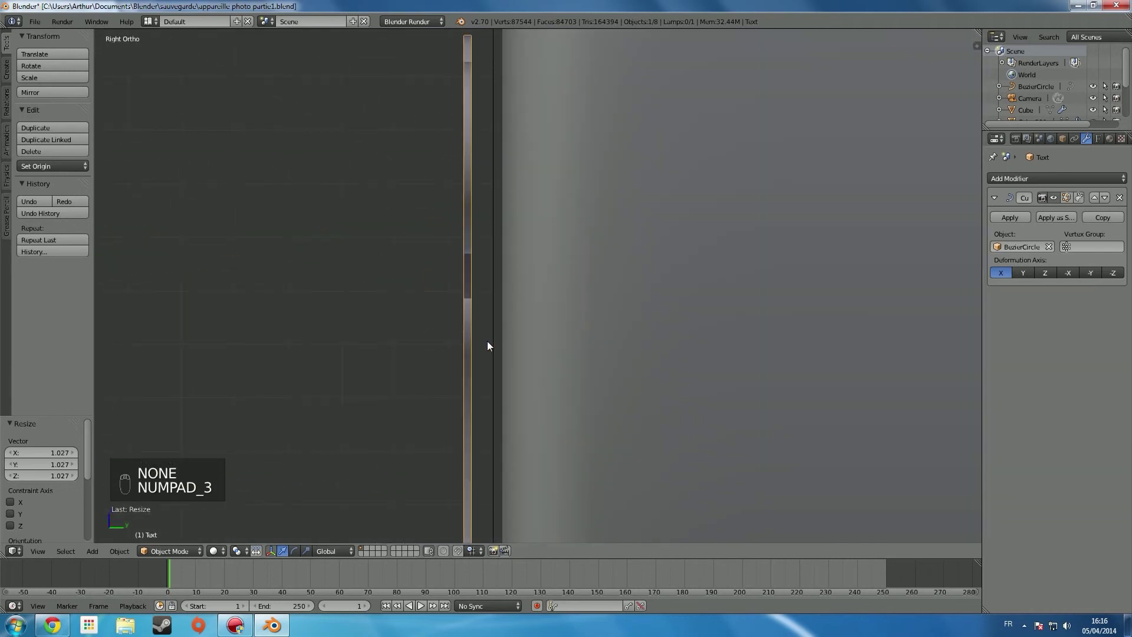
pyautogui.press('g')
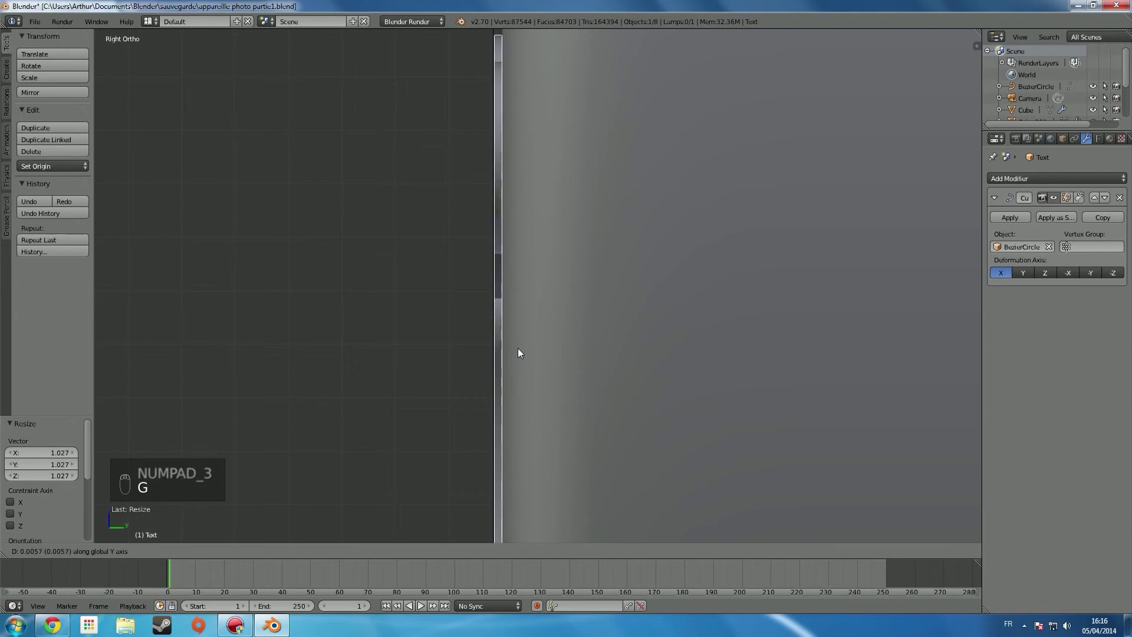
pyautogui.click(519, 354)
pyautogui.moveTo(497, 354); pyautogui.dragTo(422, 354, button='middle')
pyautogui.scroll(-6, 407, 345)
pyautogui.moveTo(294, 321); pyautogui.dragTo(372, 309, button='middle')
pyautogui.scroll(-5, 371, 309)
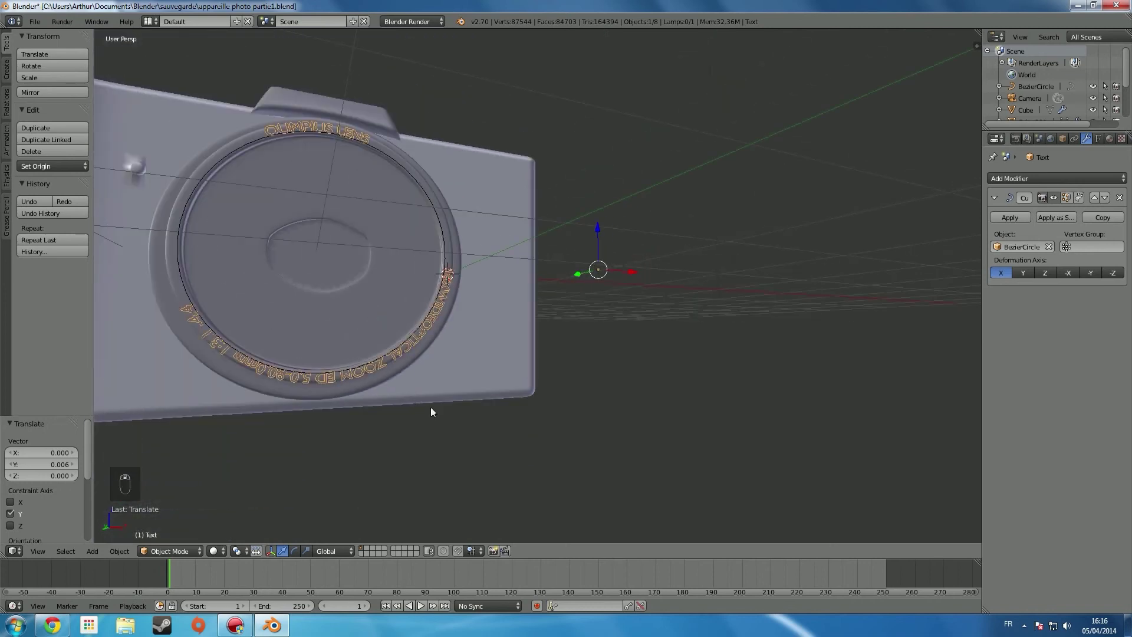
pyautogui.press('s')
pyautogui.moveTo(456, 426); pyautogui.dragTo(501, 419, button='middle')
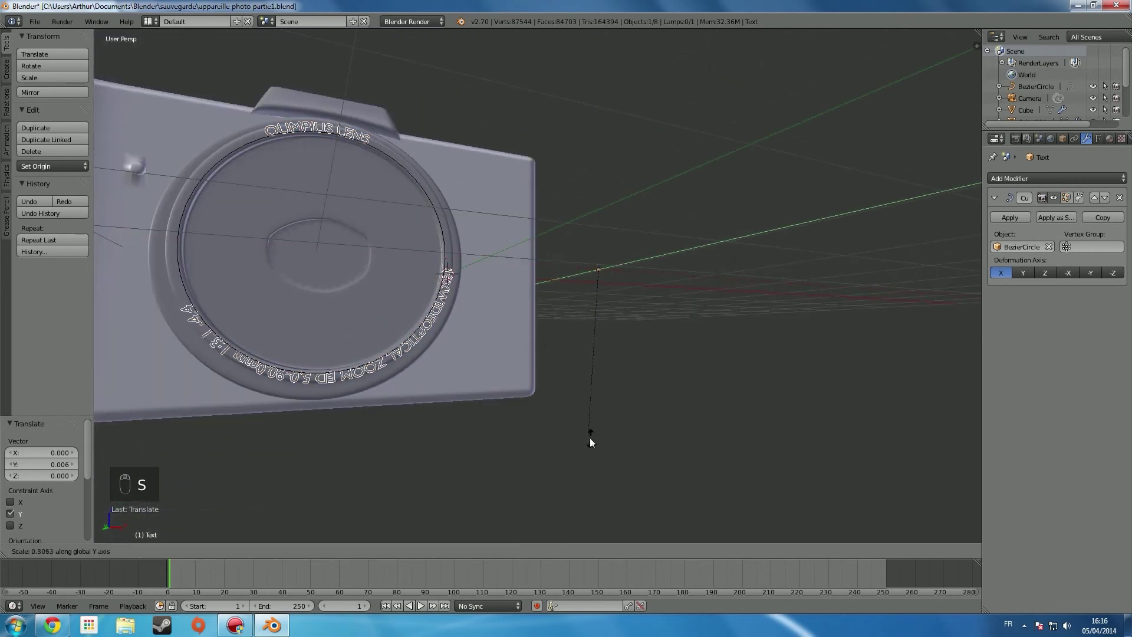
pyautogui.rightClick(622, 435)
# - Scale the lettering to about 0.712 along Z only to reduce the height of the letters
pyautogui.press('s')
pyautogui.moveTo(626, 449); pyautogui.dragTo(638, 411, button='middle')
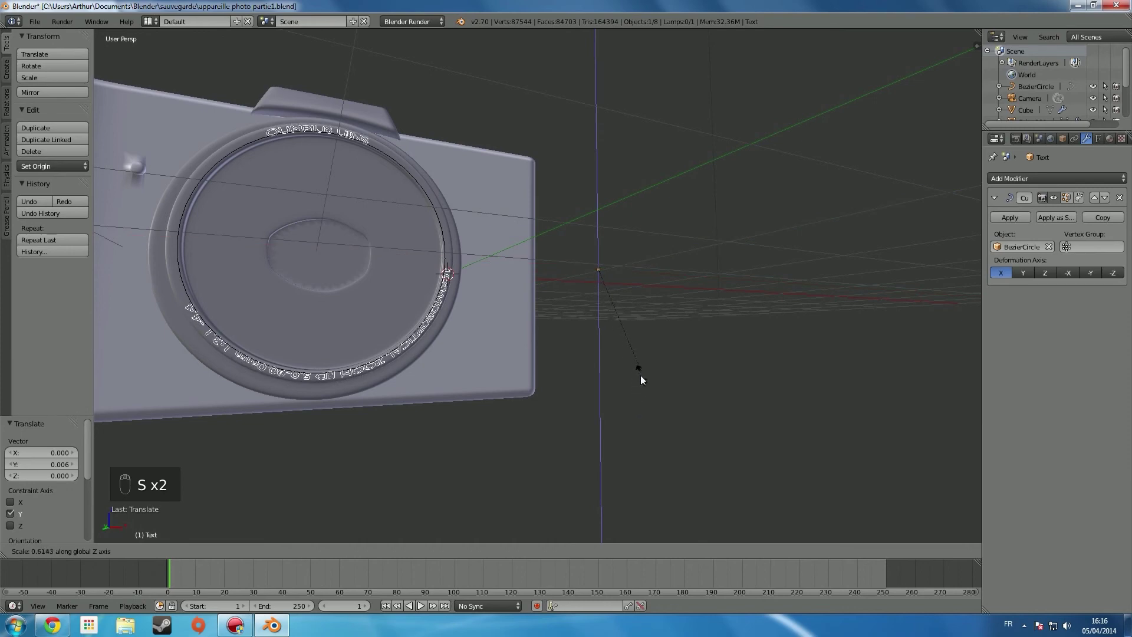
pyautogui.click(636, 392)
pyautogui.moveTo(637, 393); pyautogui.dragTo(591, 418, button='middle')
pyautogui.scroll(4, 592, 422)
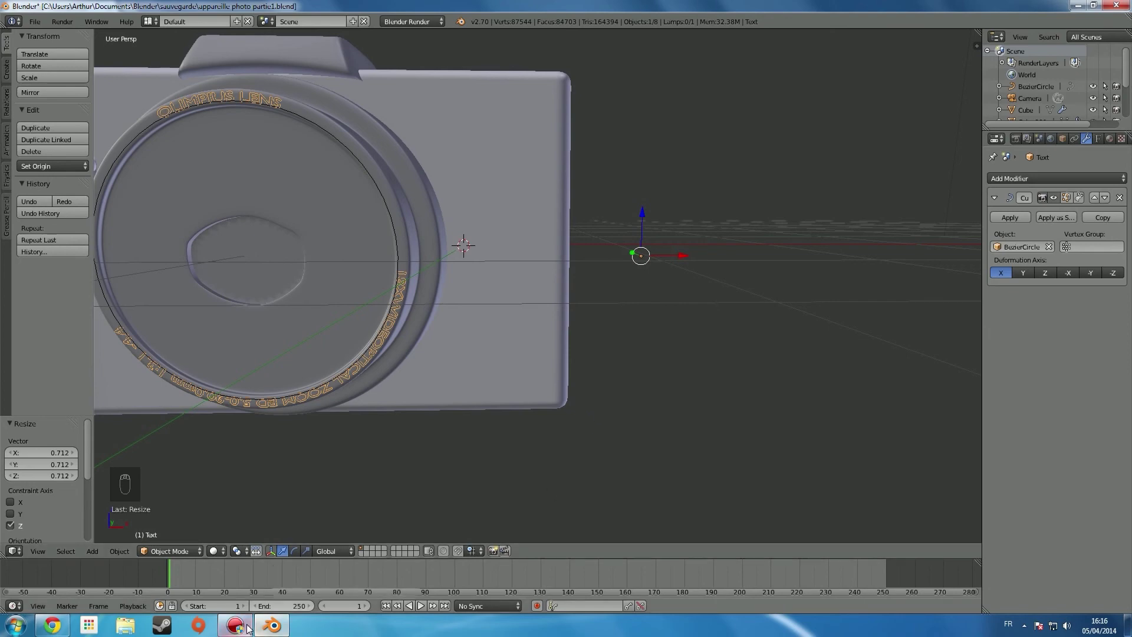
# - Inspect the lettering on the lens from several angles and switch to Chrome to check the Olympus reference video
pyautogui.scroll(-2, 383, 447)
pyautogui.moveTo(383, 447); pyautogui.dragTo(478, 450, button='middle')
pyautogui.scroll(-2, 478, 450)
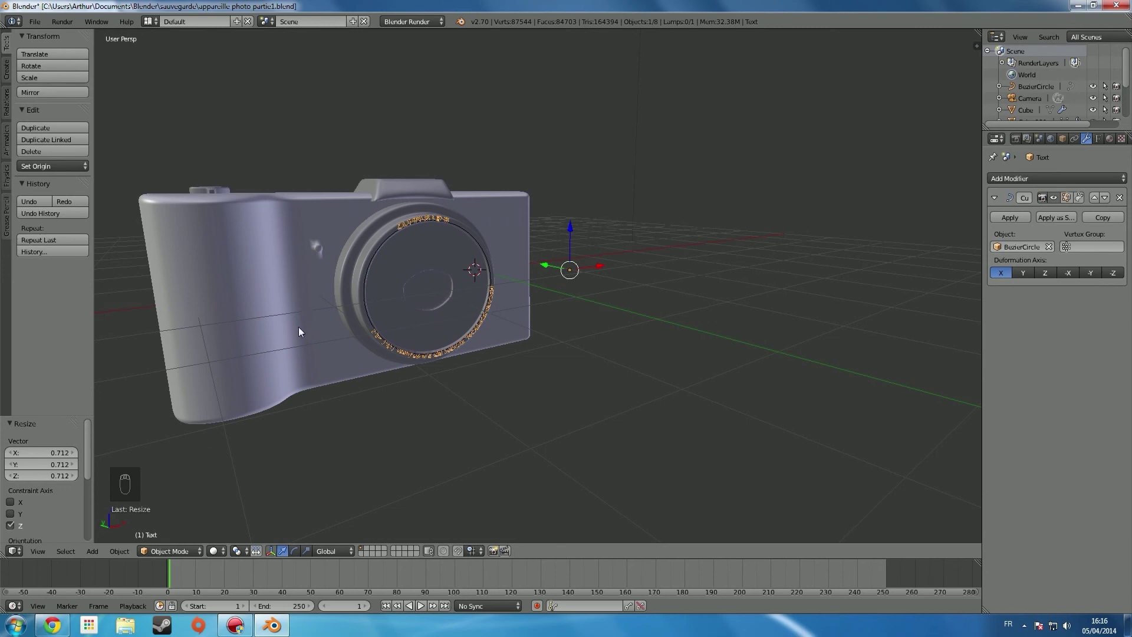
pyautogui.scroll(2, 336, 339)
pyautogui.scroll(-3, 336, 333)
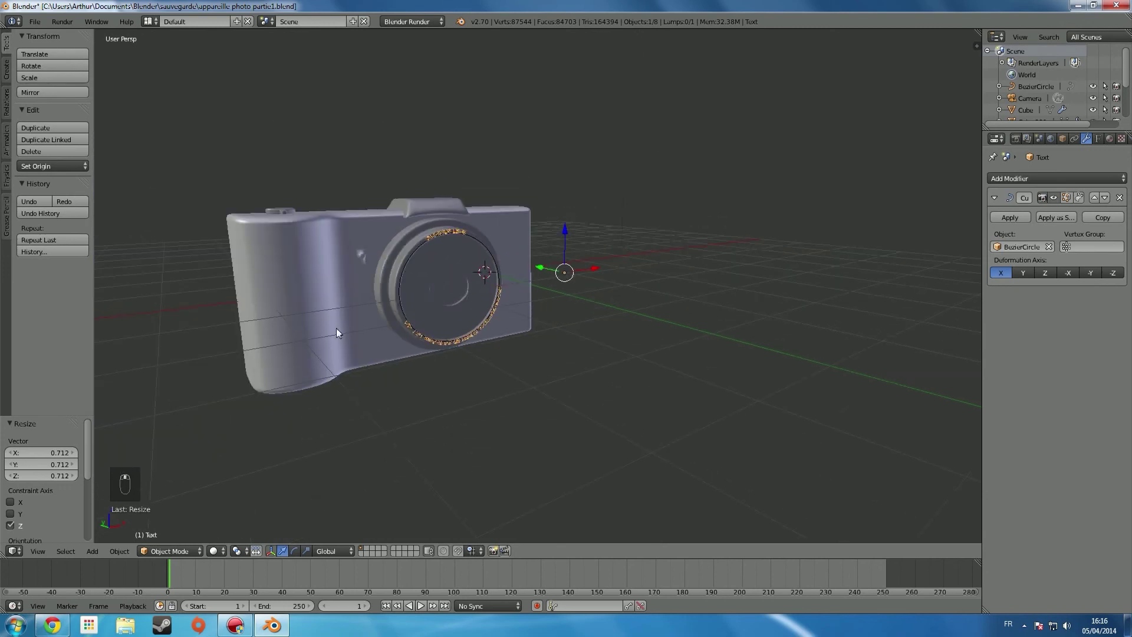
pyautogui.moveTo(529, 205); pyautogui.dragTo(495, 204, button='middle')
pyautogui.scroll(5, 510, 202)
pyautogui.scroll(-2, 396, 233)
pyautogui.moveTo(396, 235); pyautogui.dragTo(259, 250, button='middle')
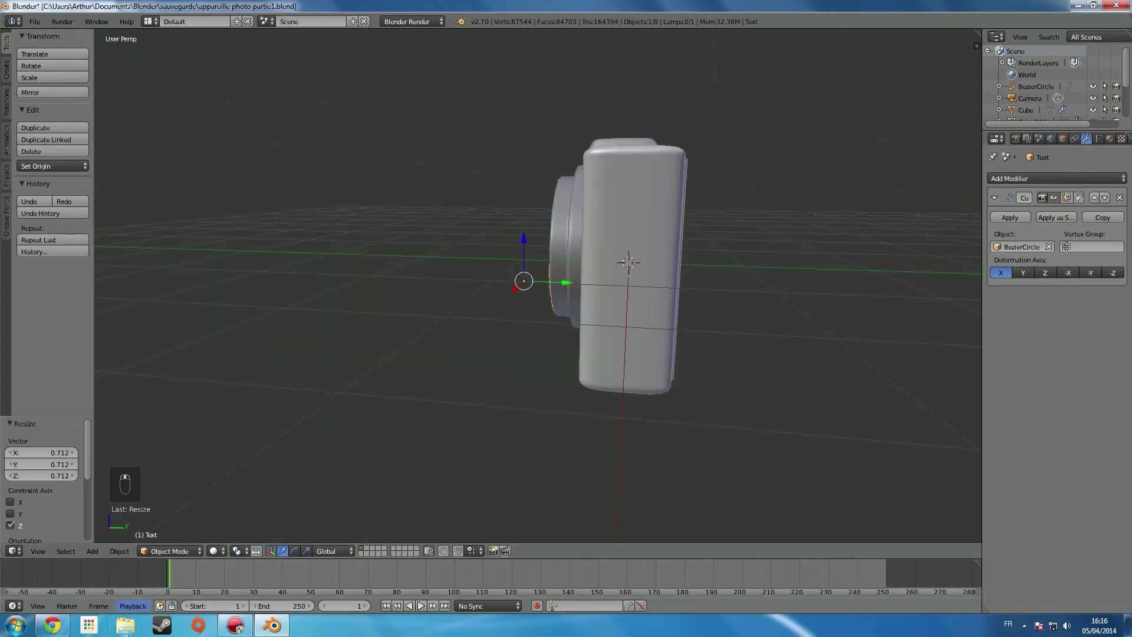
pyautogui.click(44, 627)
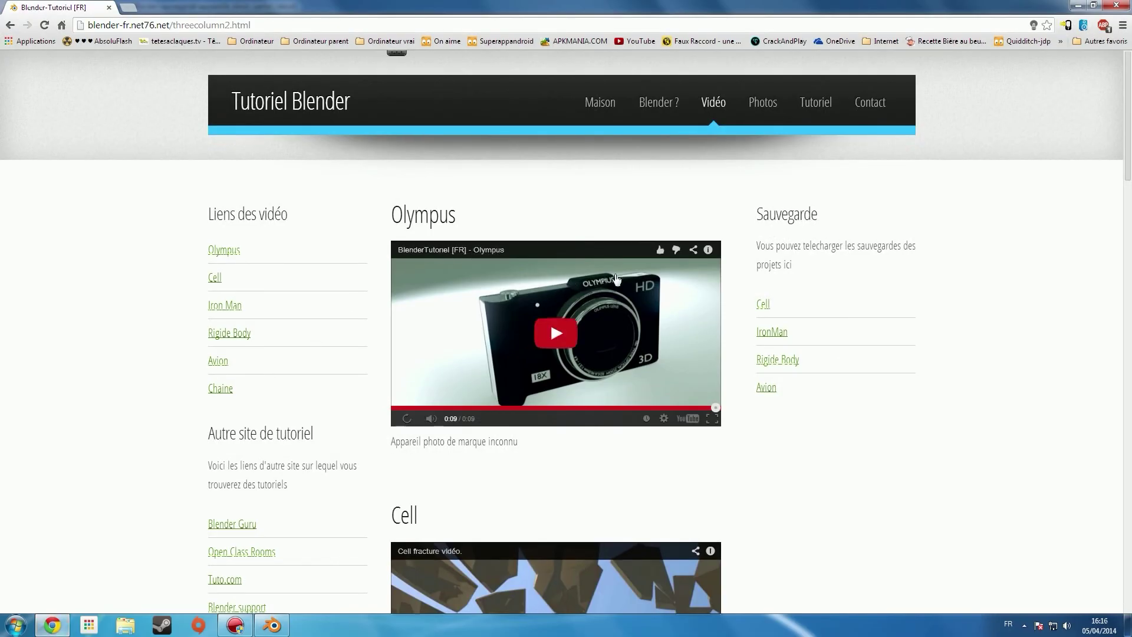